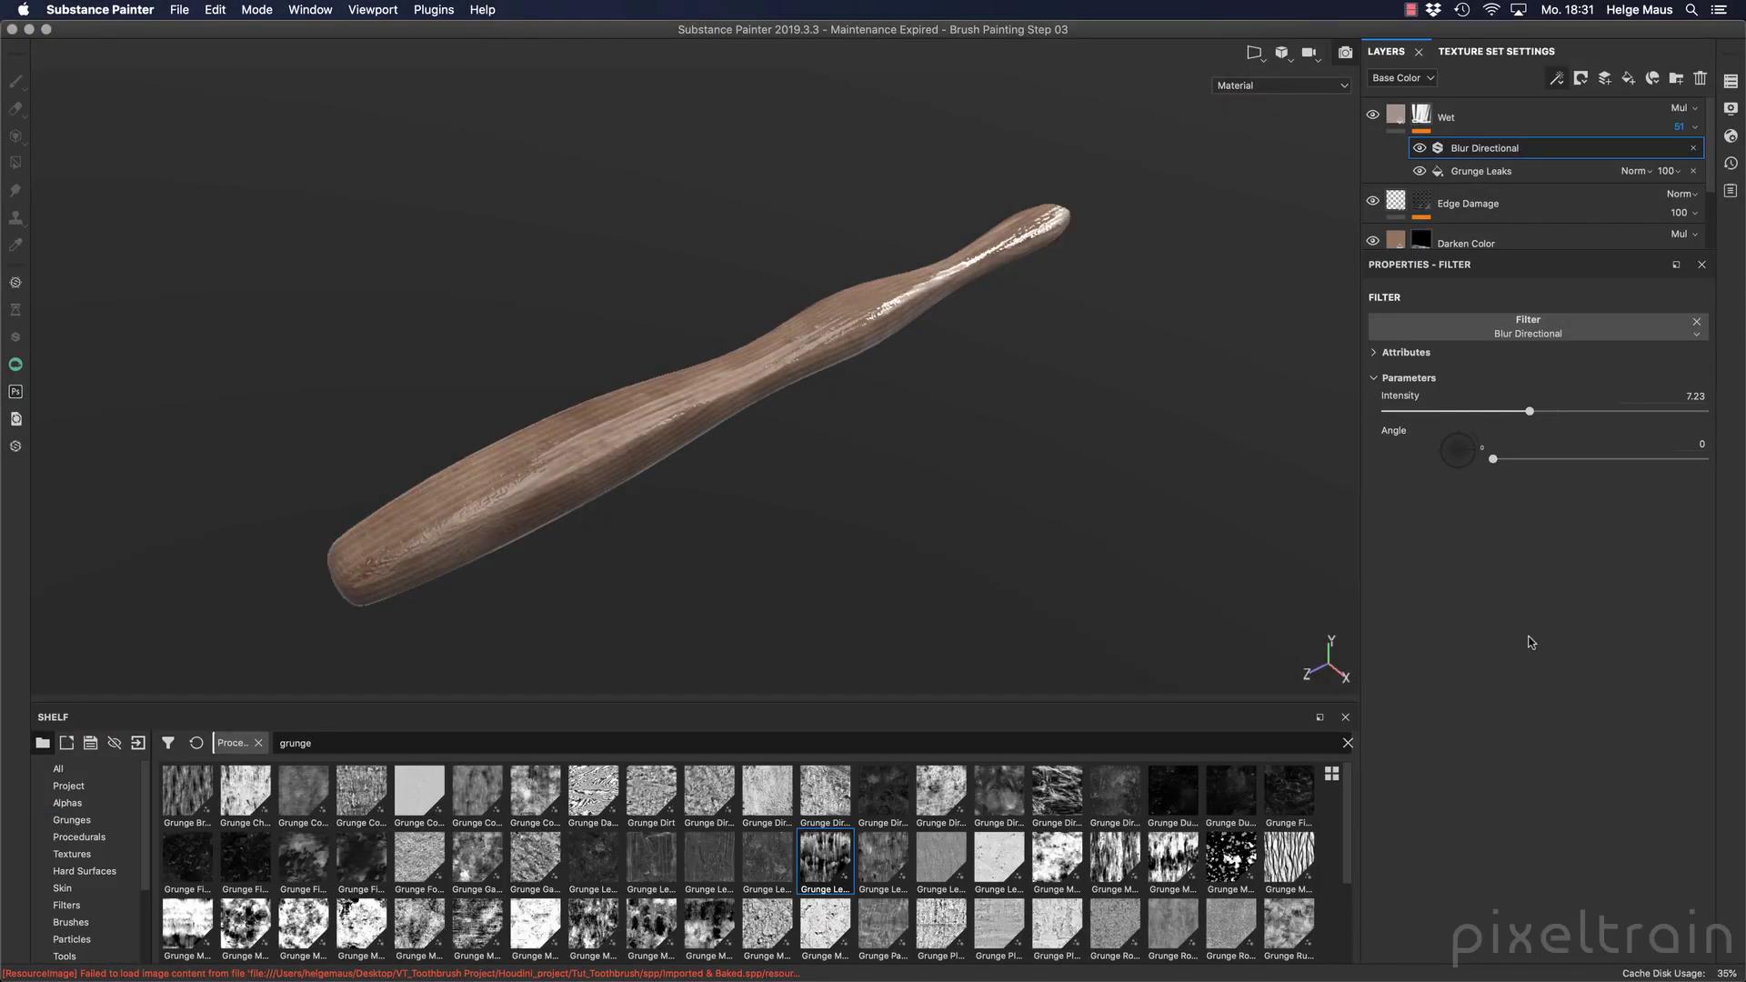
Show the Wet layer's Grunge Leaks mask on the handle, comparing Blur Directional off and on.
left_click_drag(768, 297, 724, 380, "alt")
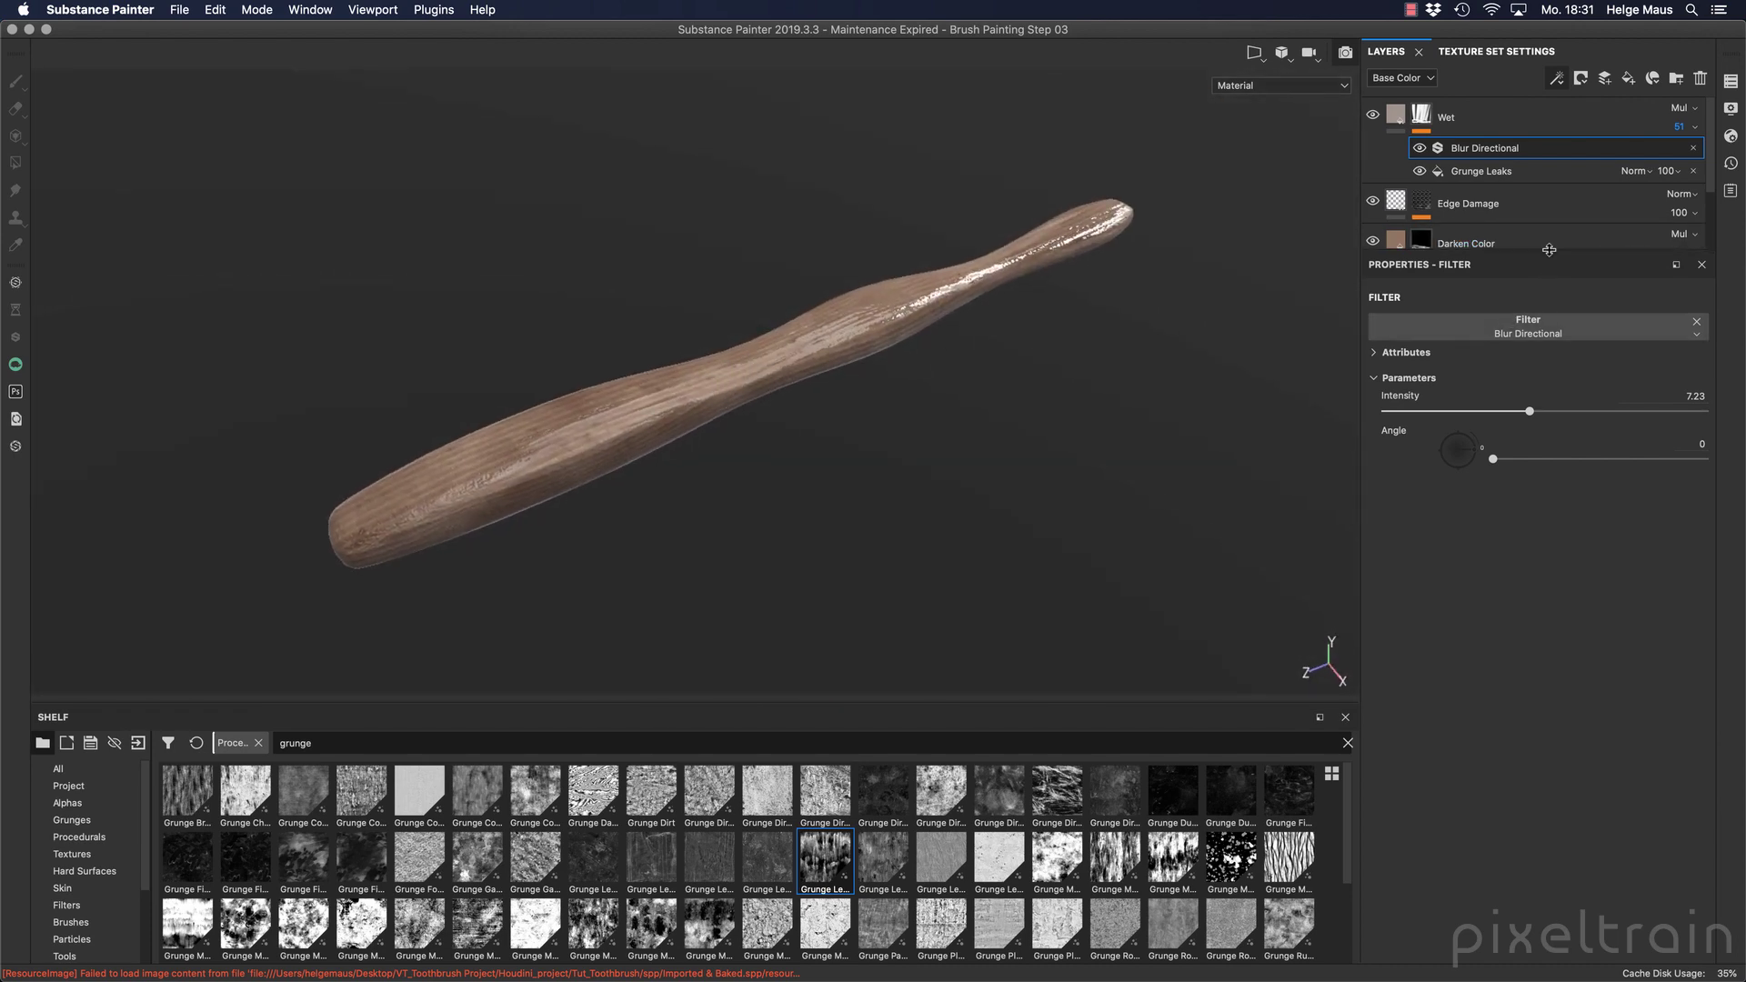
left_click_drag(1549, 249, 1550, 366)
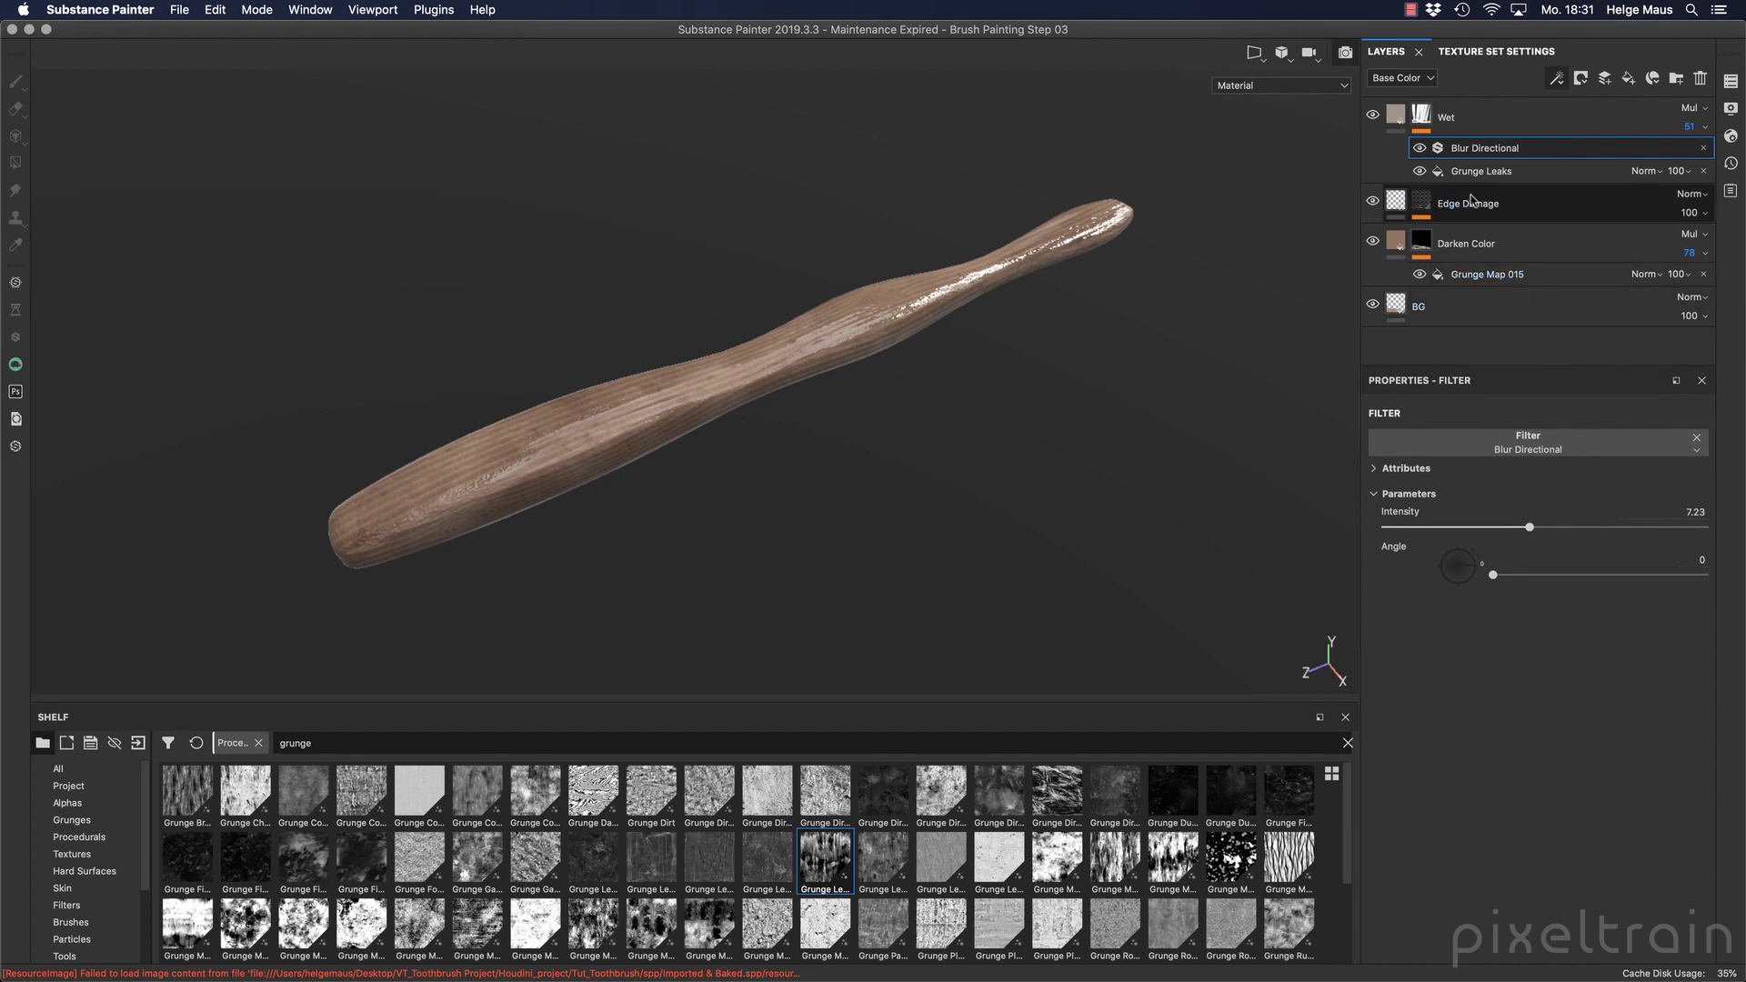
left_click(1524, 175)
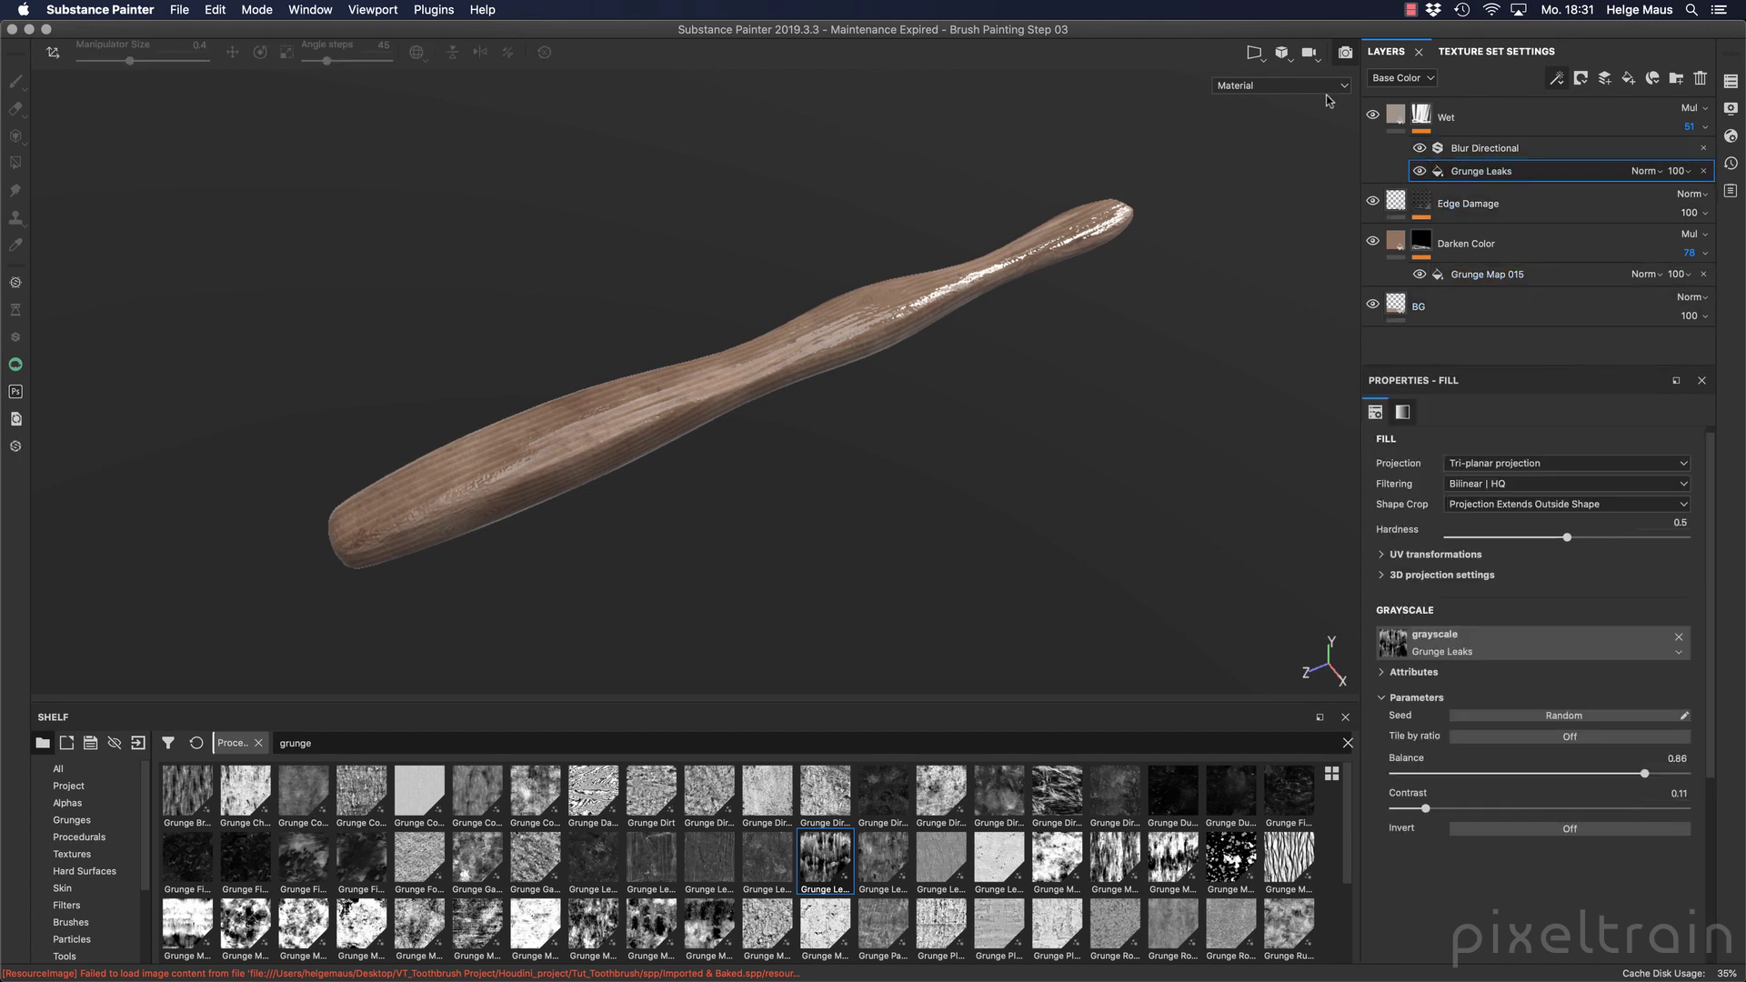
left_click(1280, 86)
left_click(1278, 189)
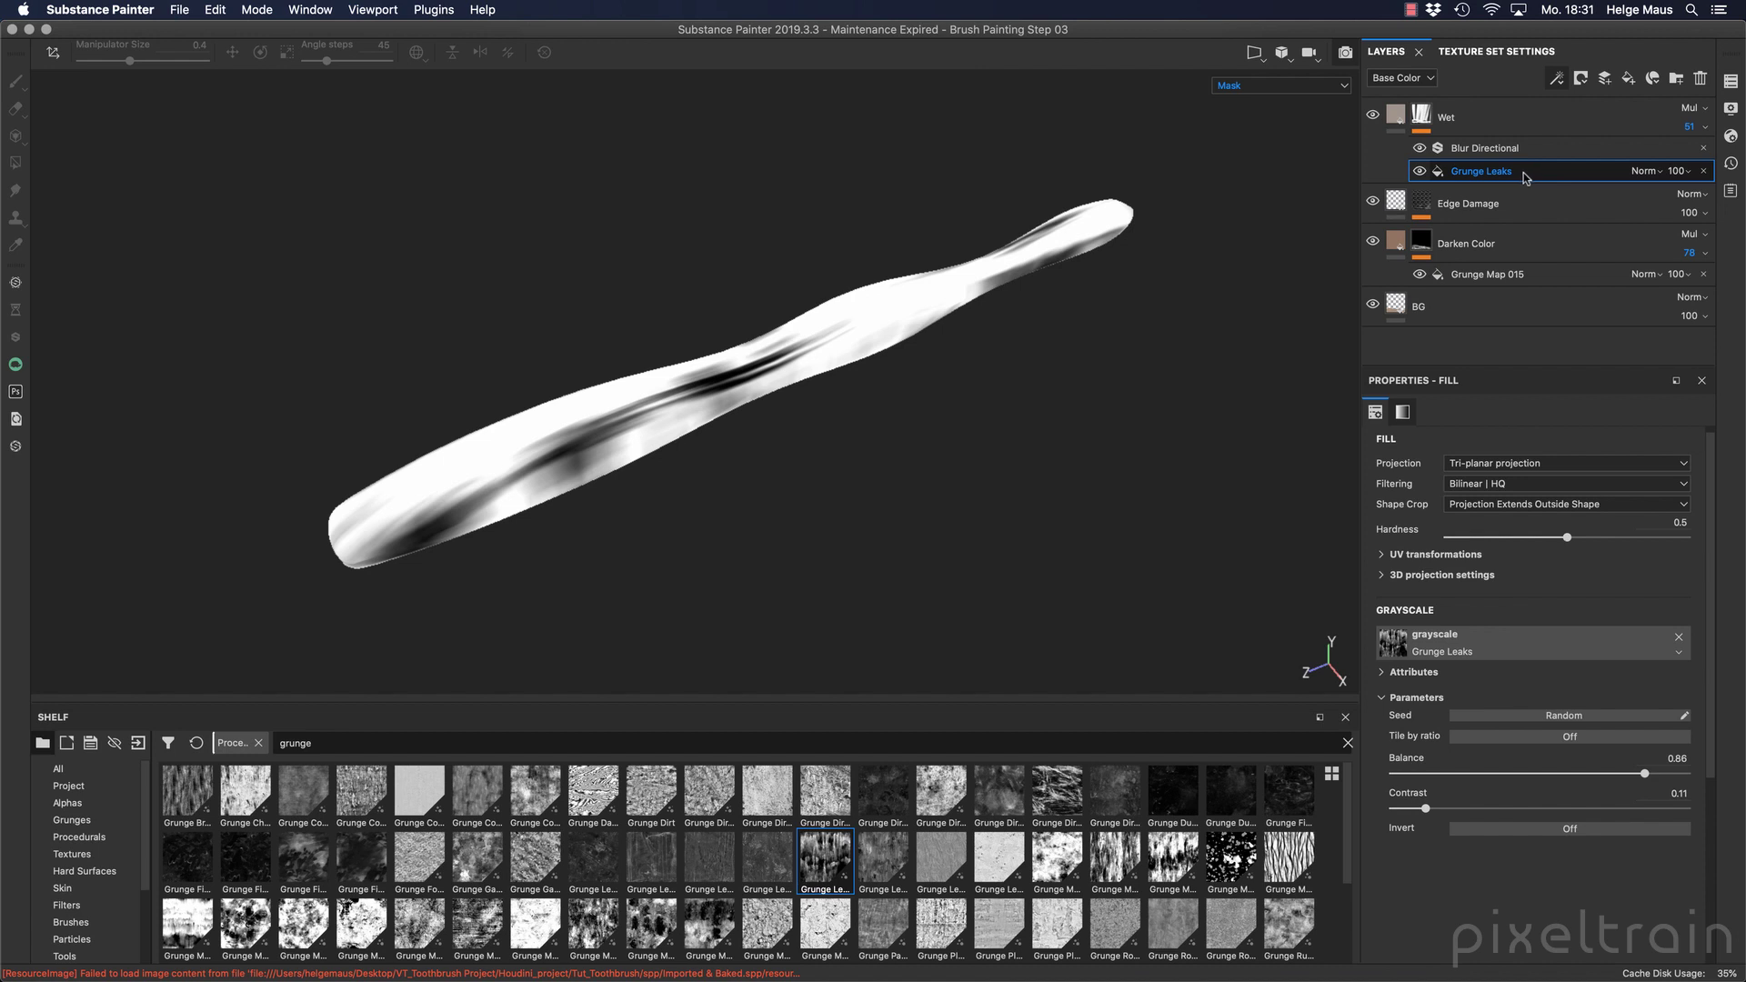
left_click(1418, 148)
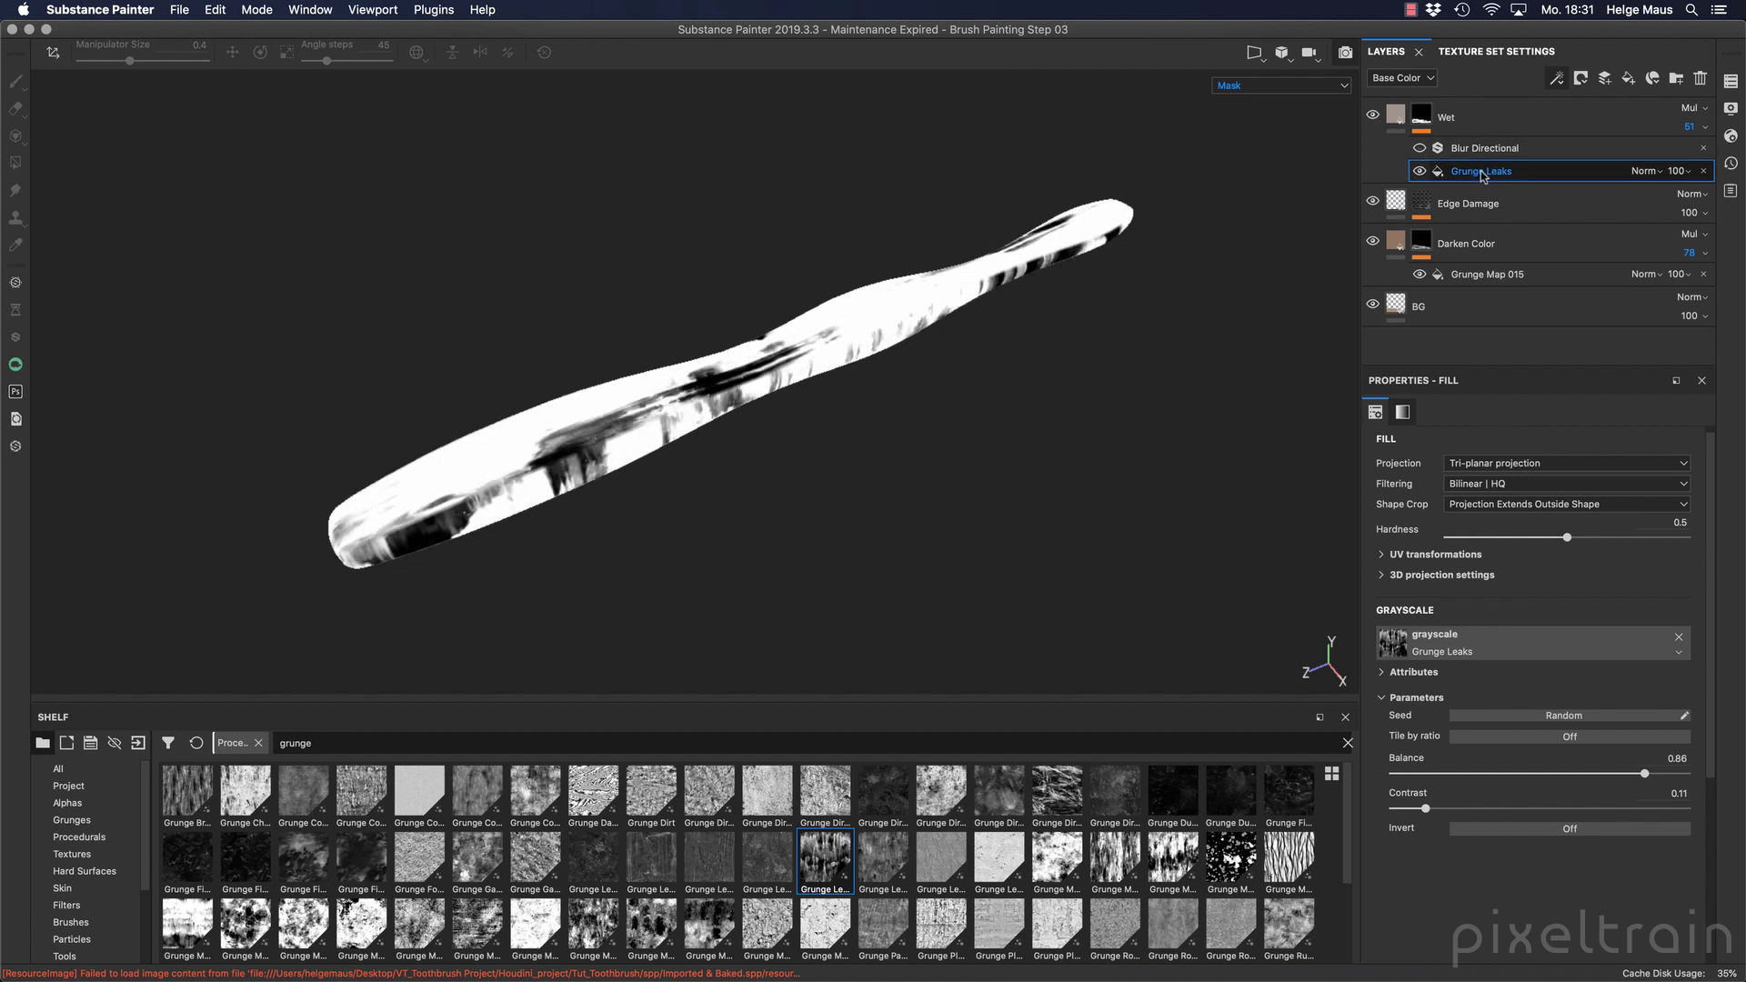
left_click(1420, 147)
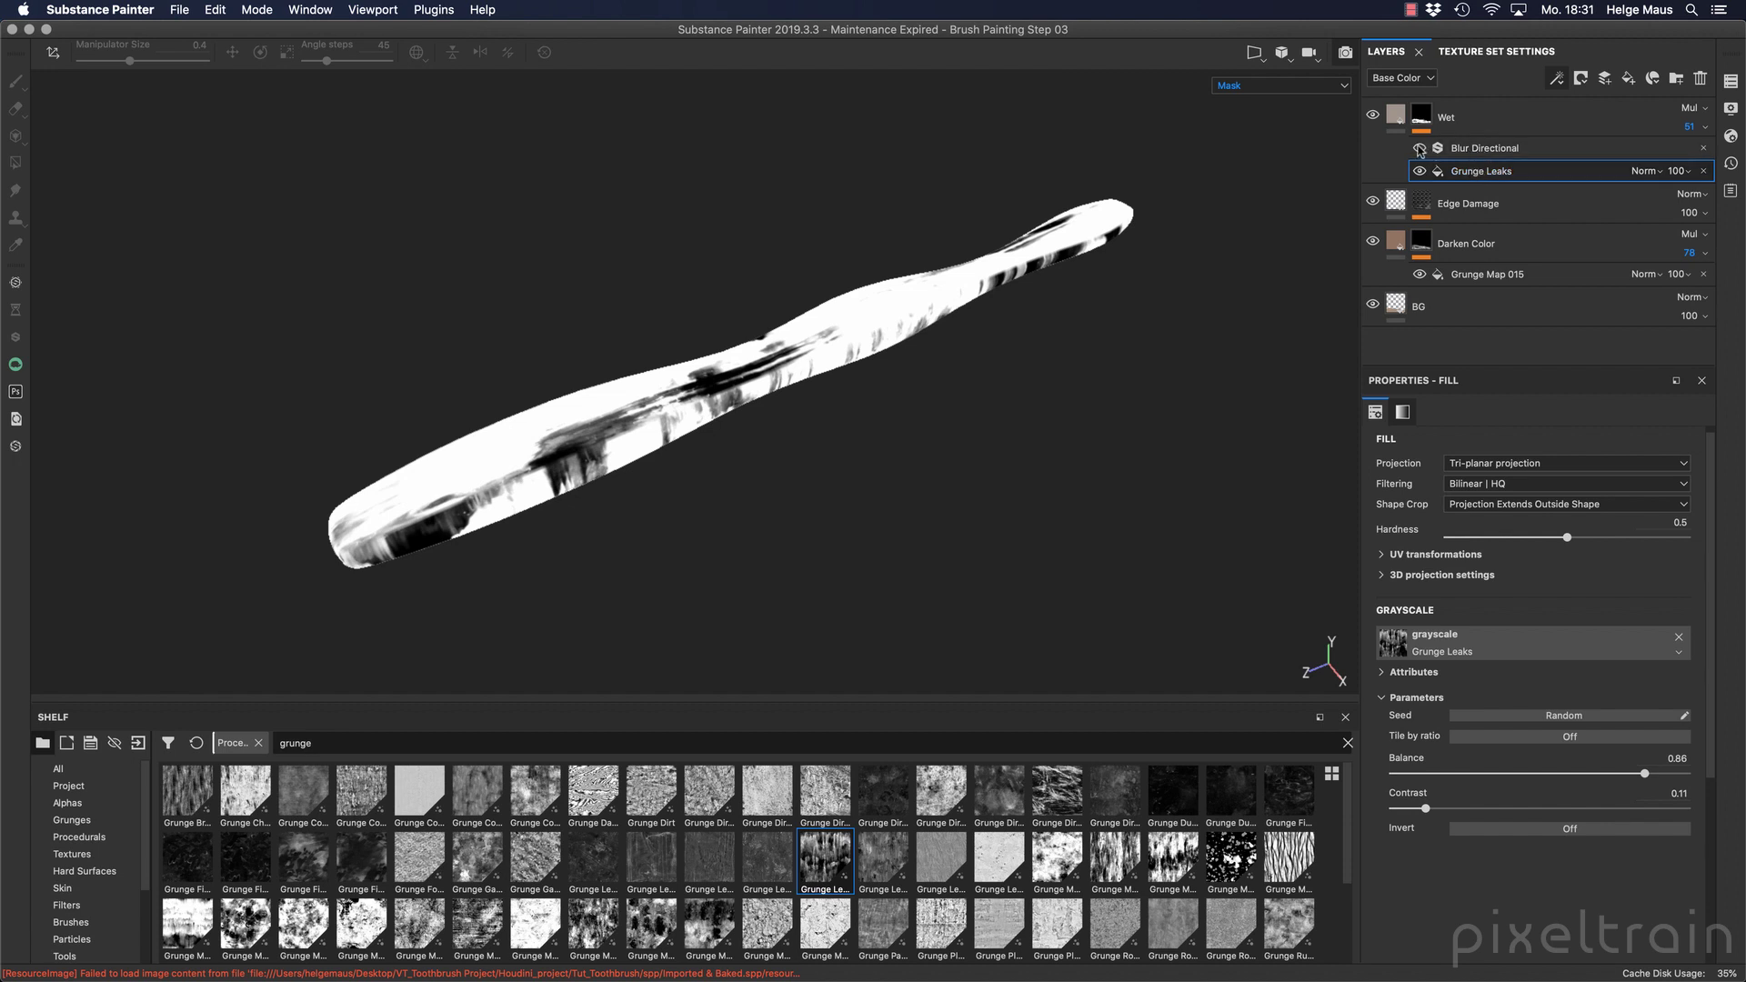
Add a Blur Directional filter (intensity 7.23) over the Grunge Leaks fill in the Wet mask.
left_click(1556, 79)
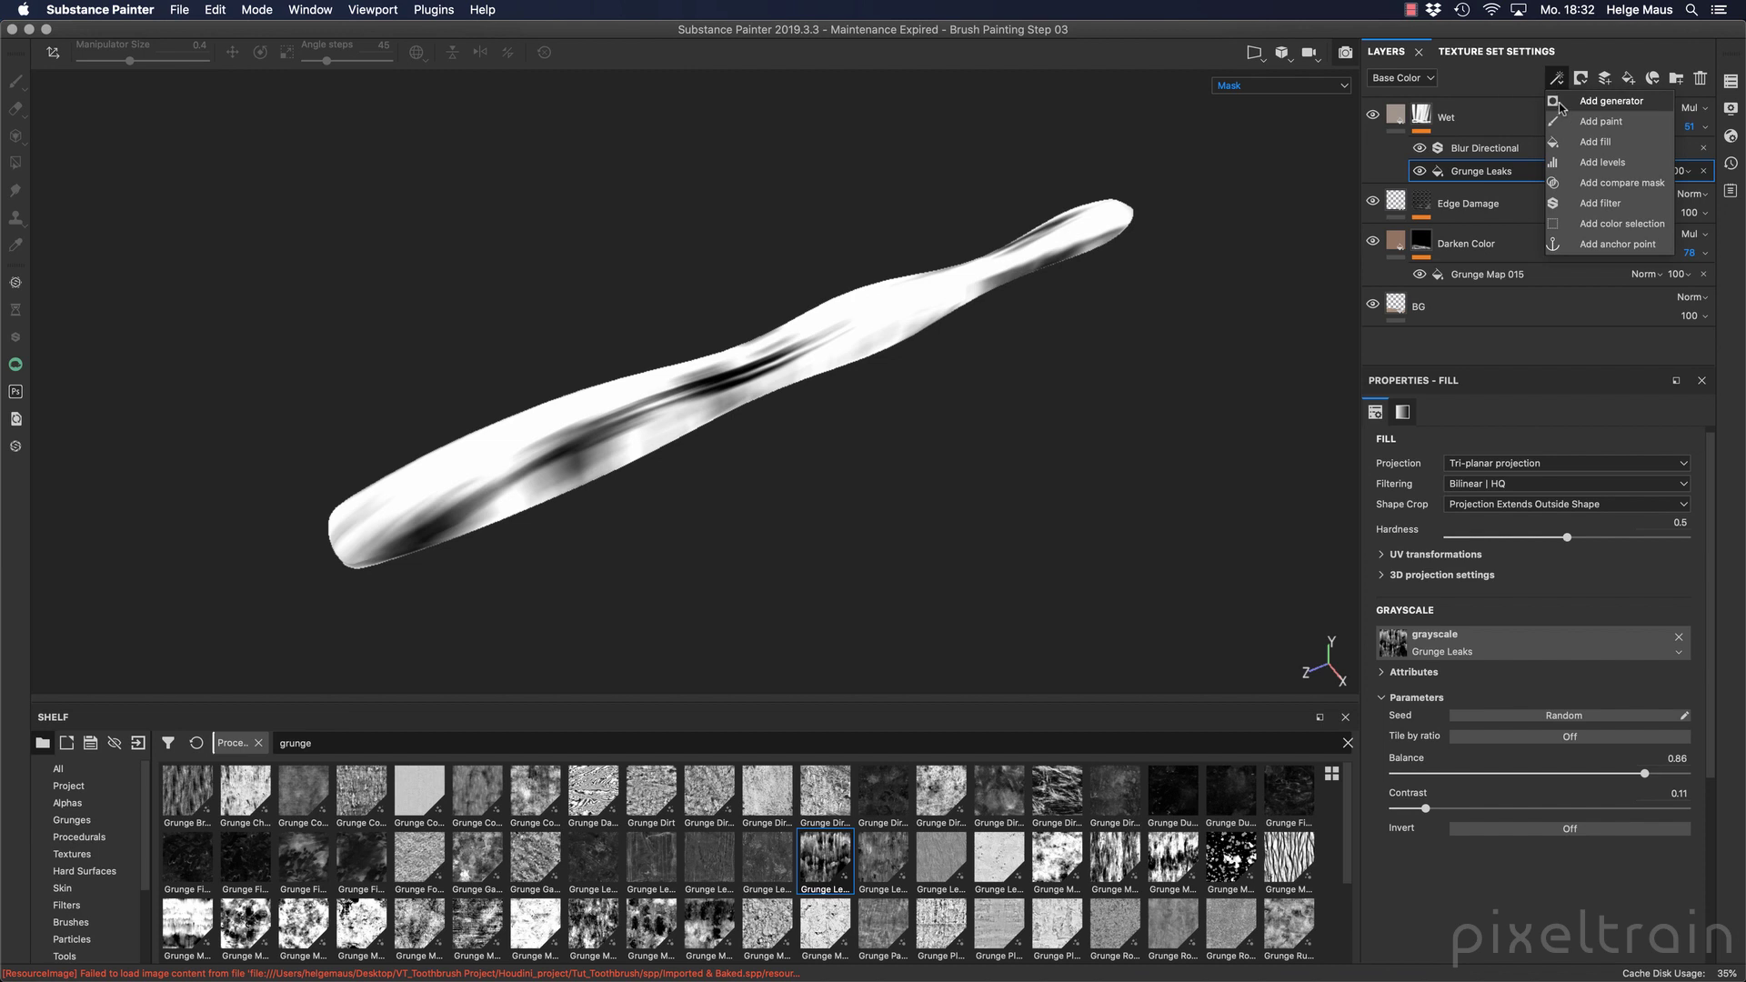
left_click(1596, 203)
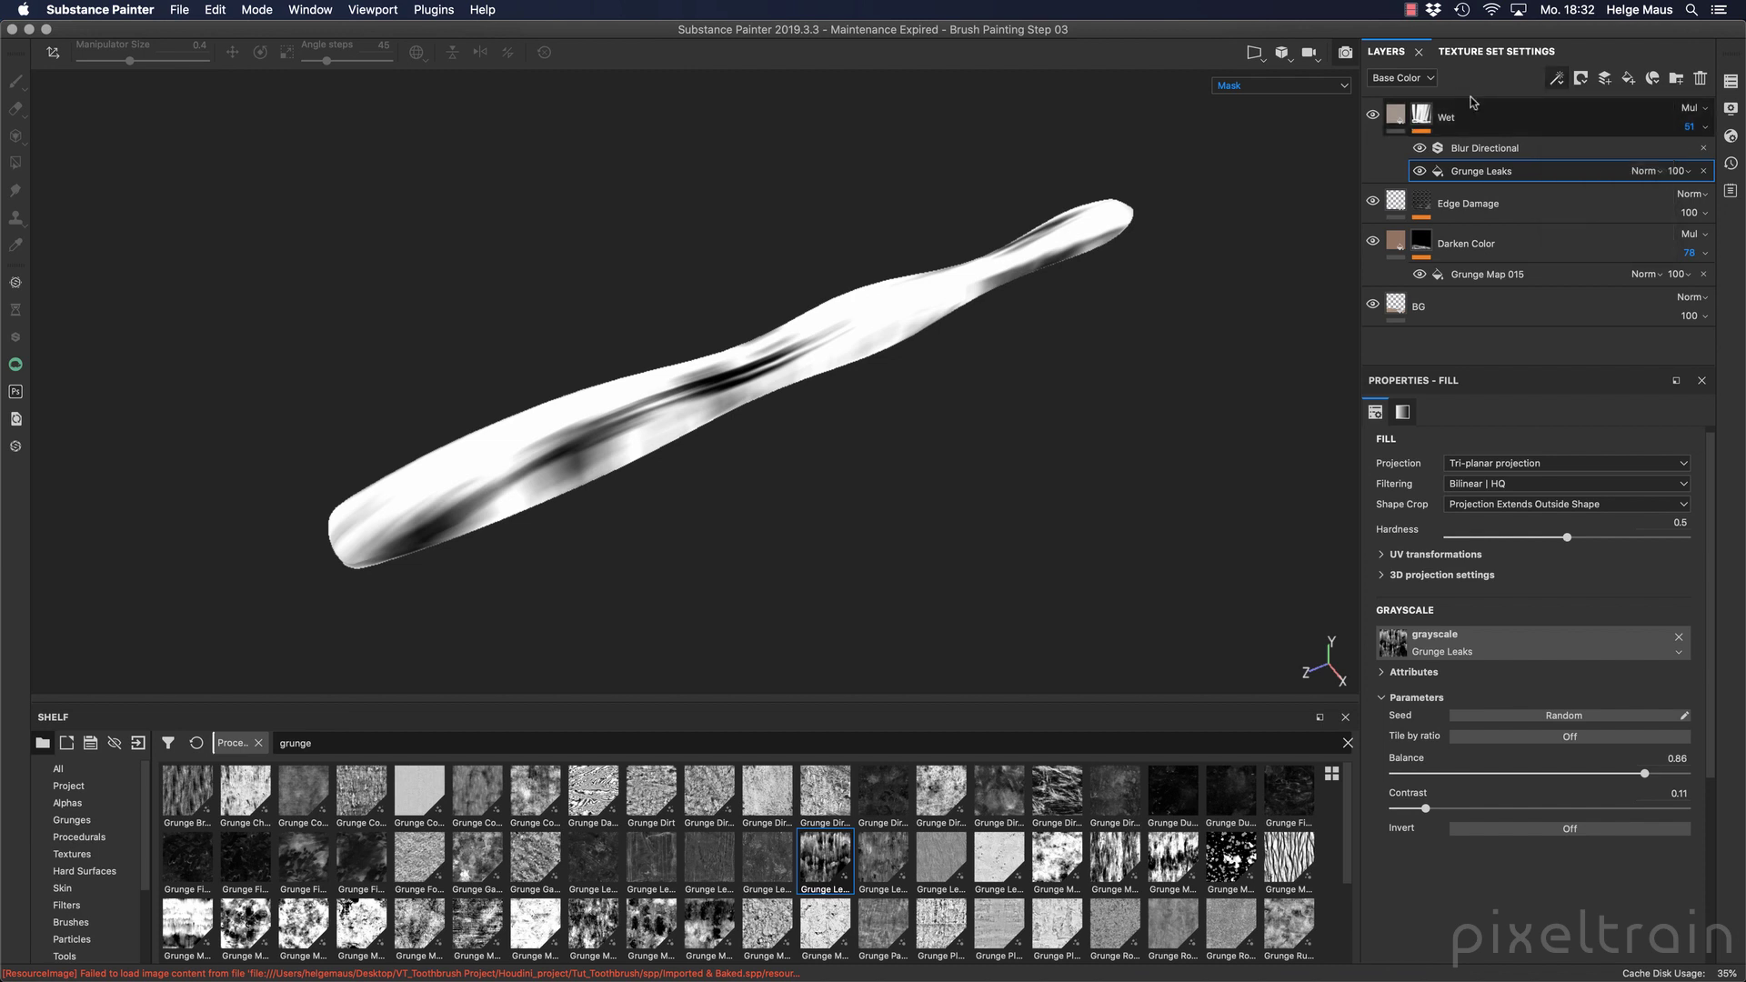
left_click(1455, 443)
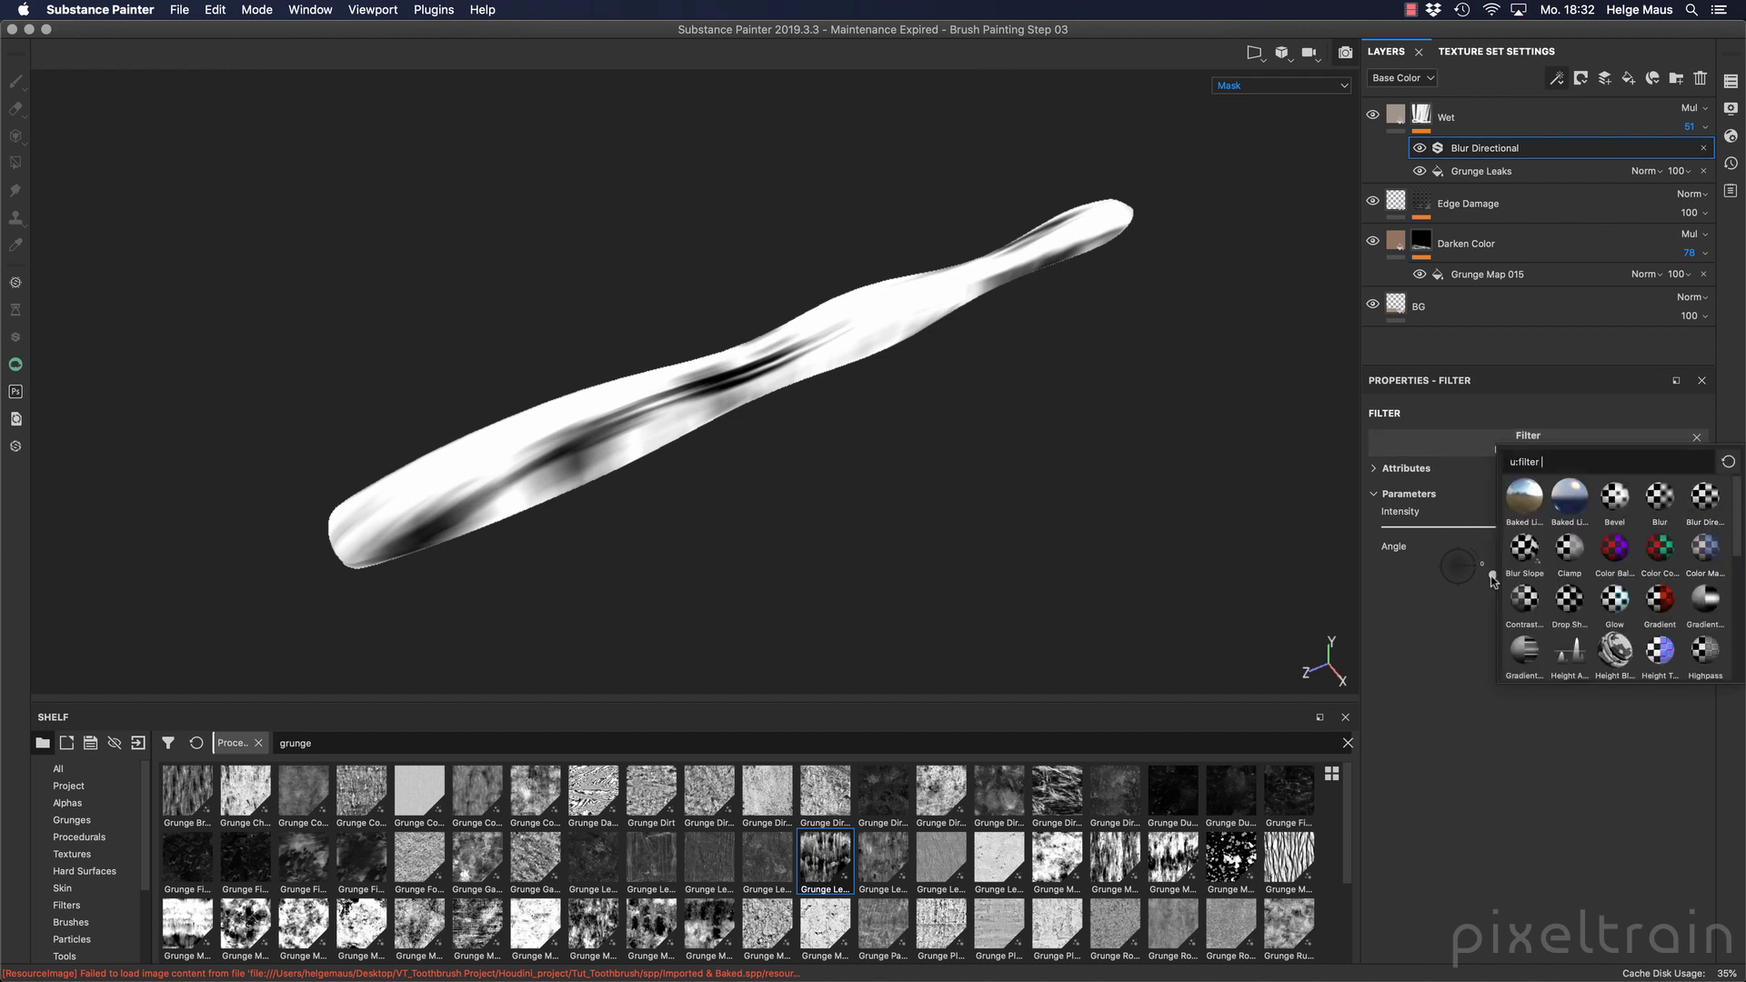
left_click(1703, 500)
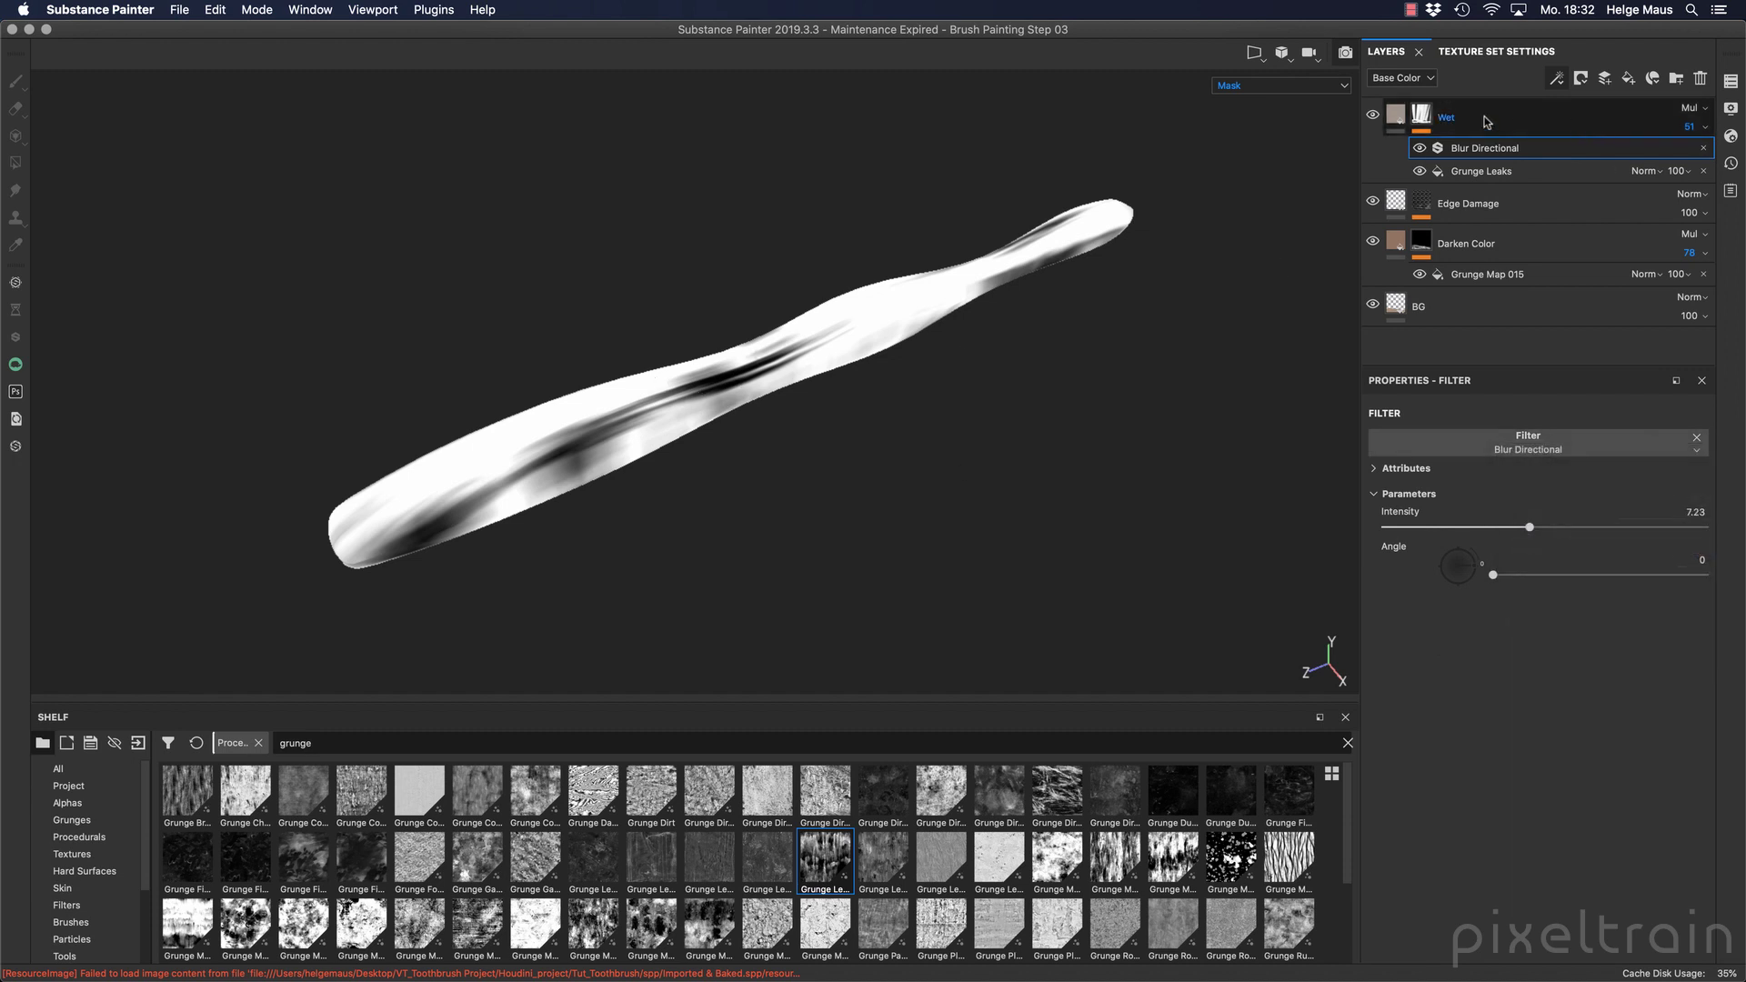
Switch back to the material view and orbit around the glossy wet wooden handle.
left_click(1395, 113)
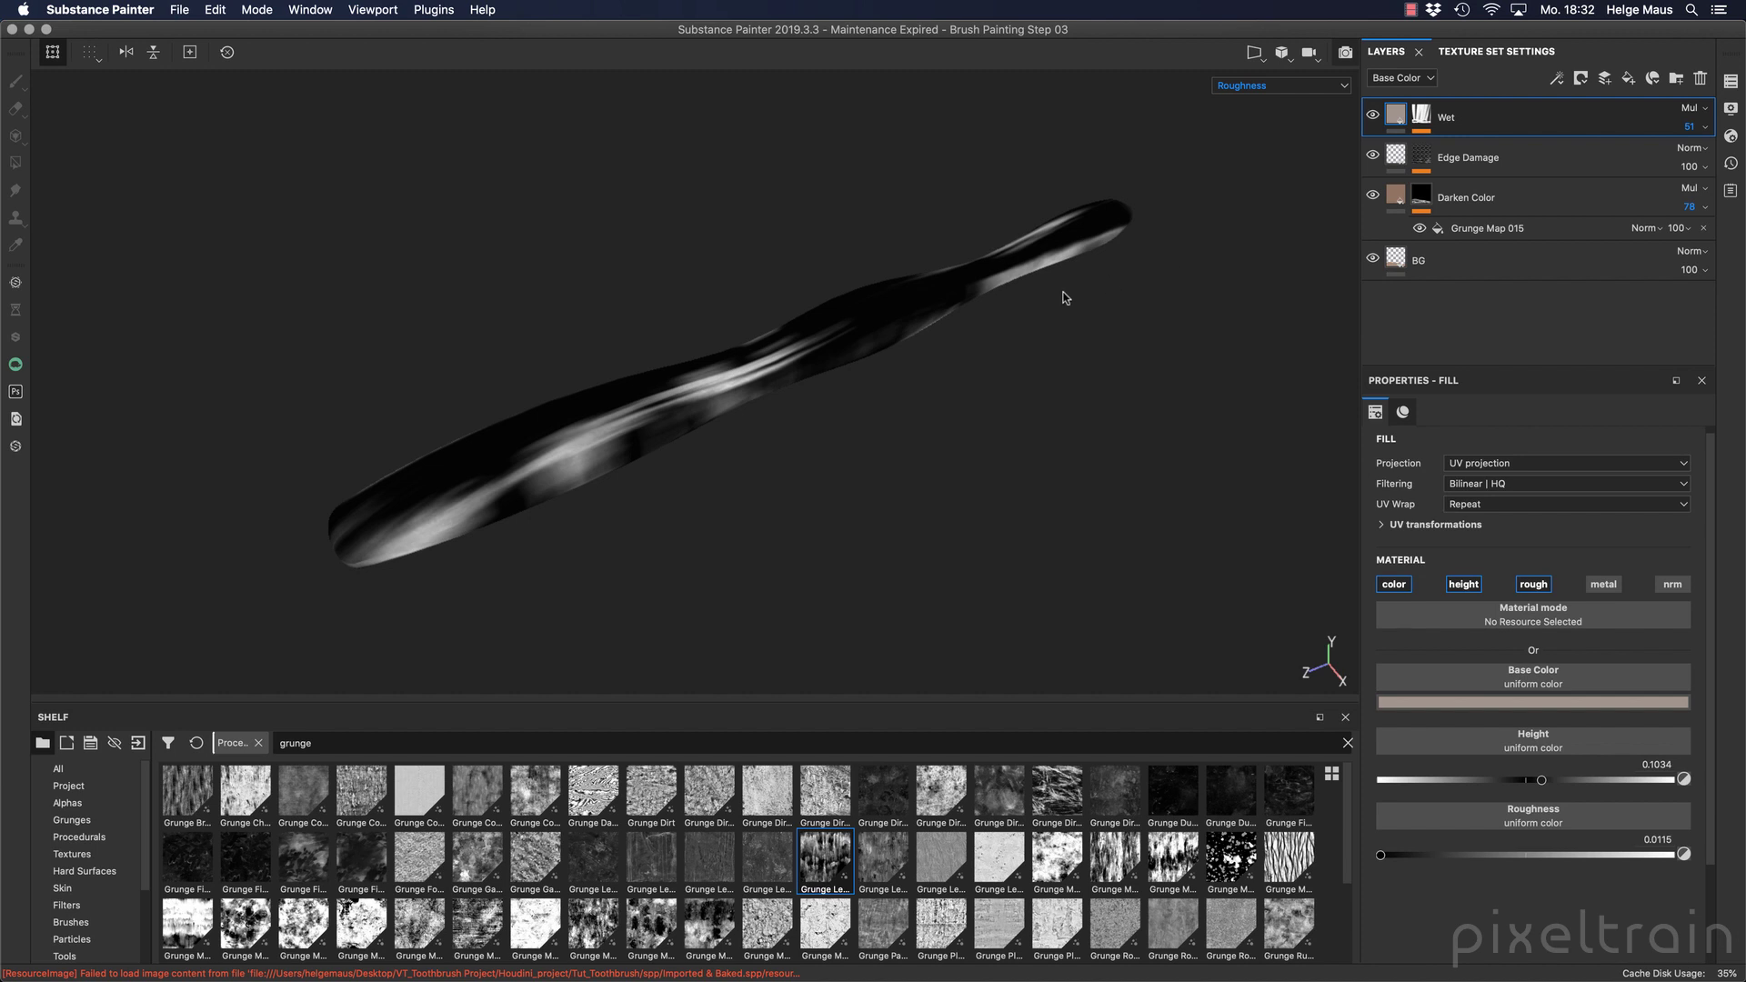
key("m")
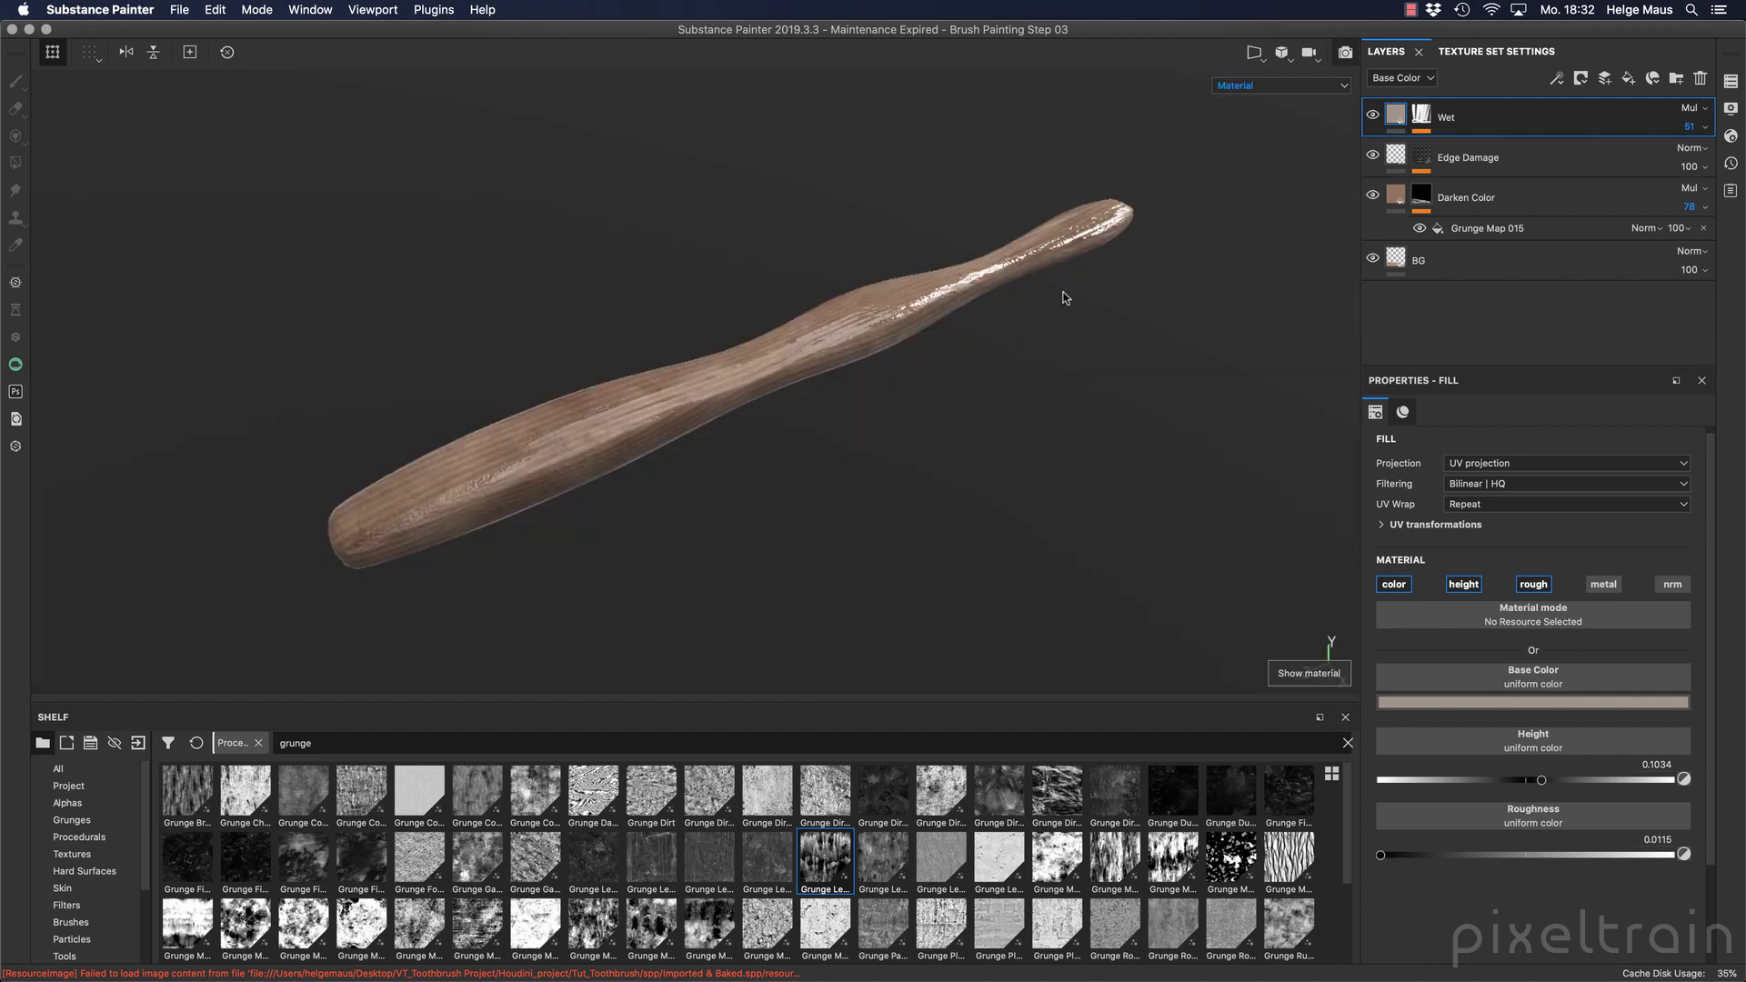
left_click_drag(1110, 425, 1013, 382, "alt")
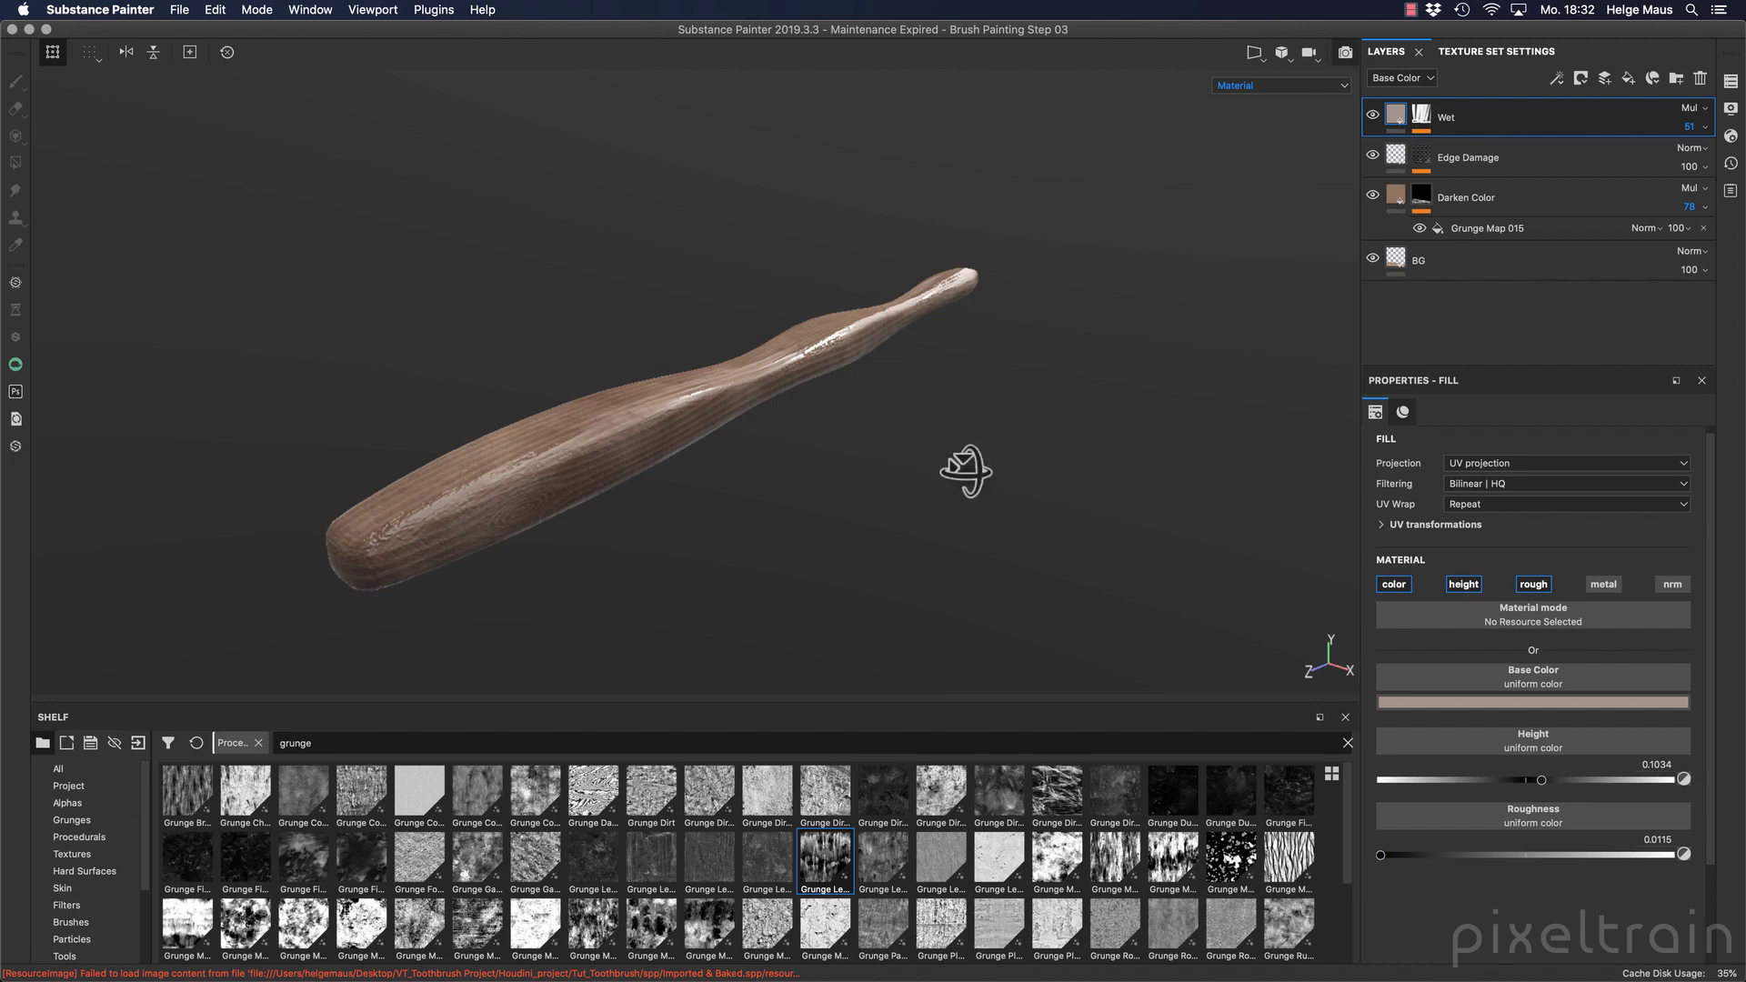
left_click_drag(967, 475, 1201, 483, "alt")
right_click_drag(845, 513, 1069, 513, "shift")
left_click_drag(909, 430, 980, 477, "alt")
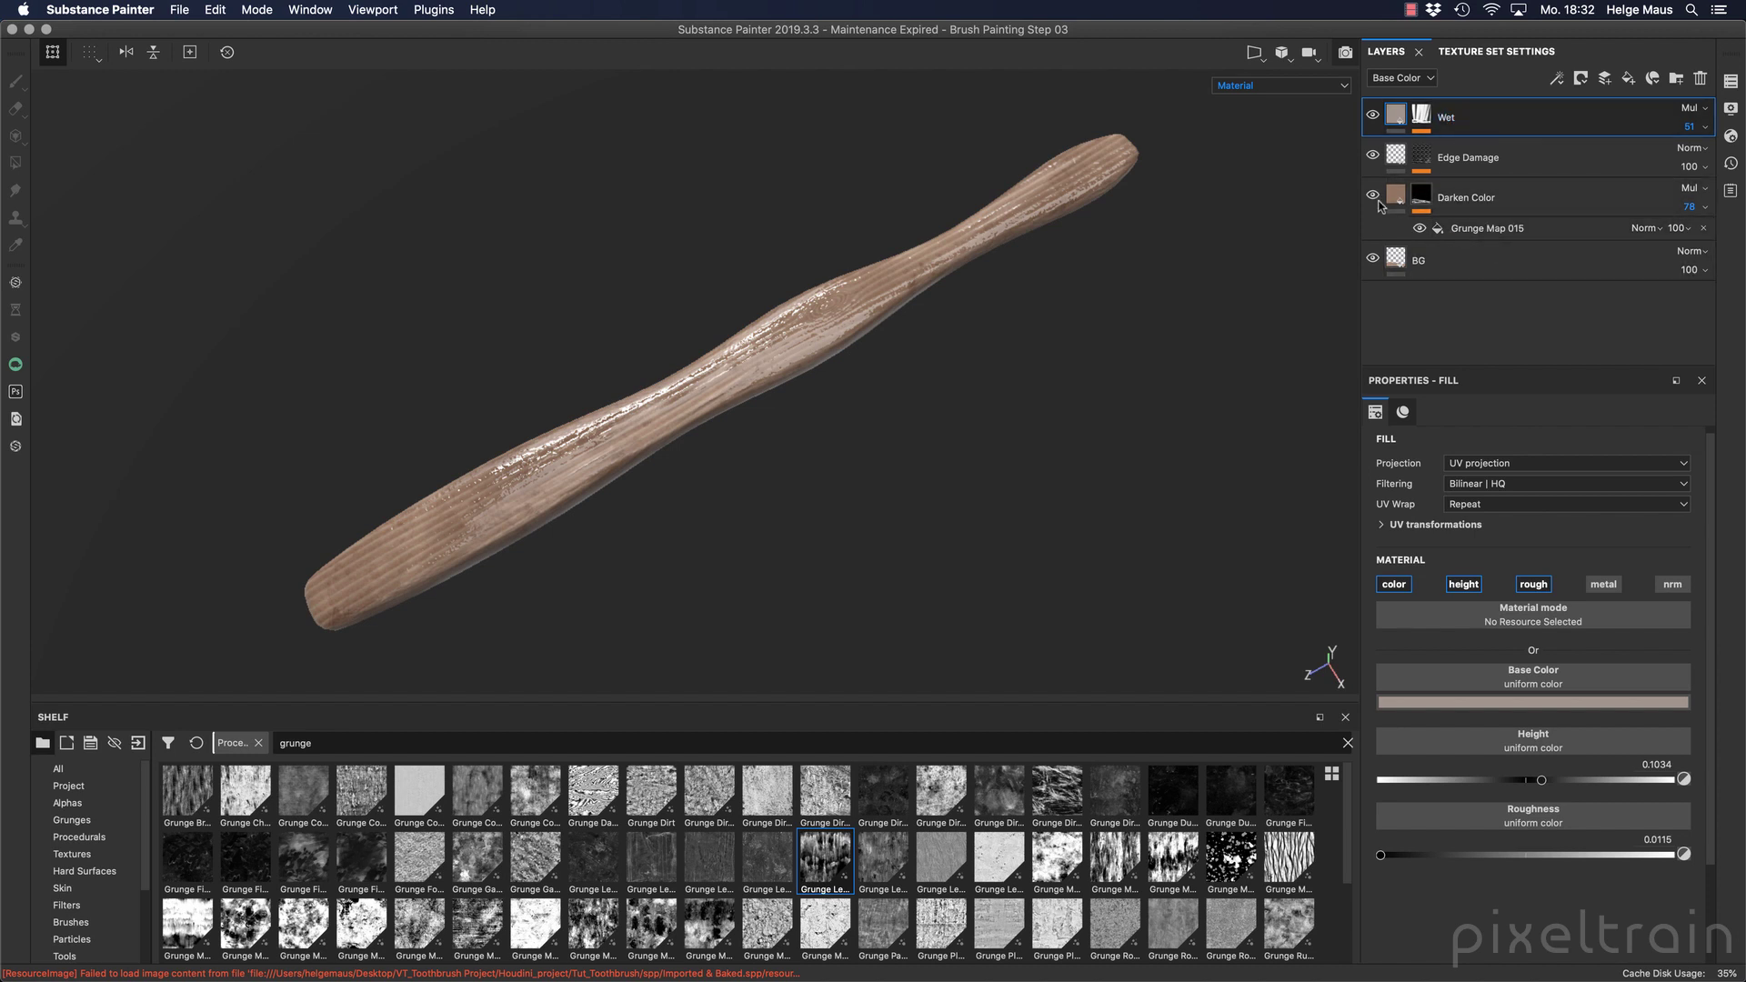
Hide the Wet layer, select BG, and turn the handle level and side-on.
left_click(1371, 113)
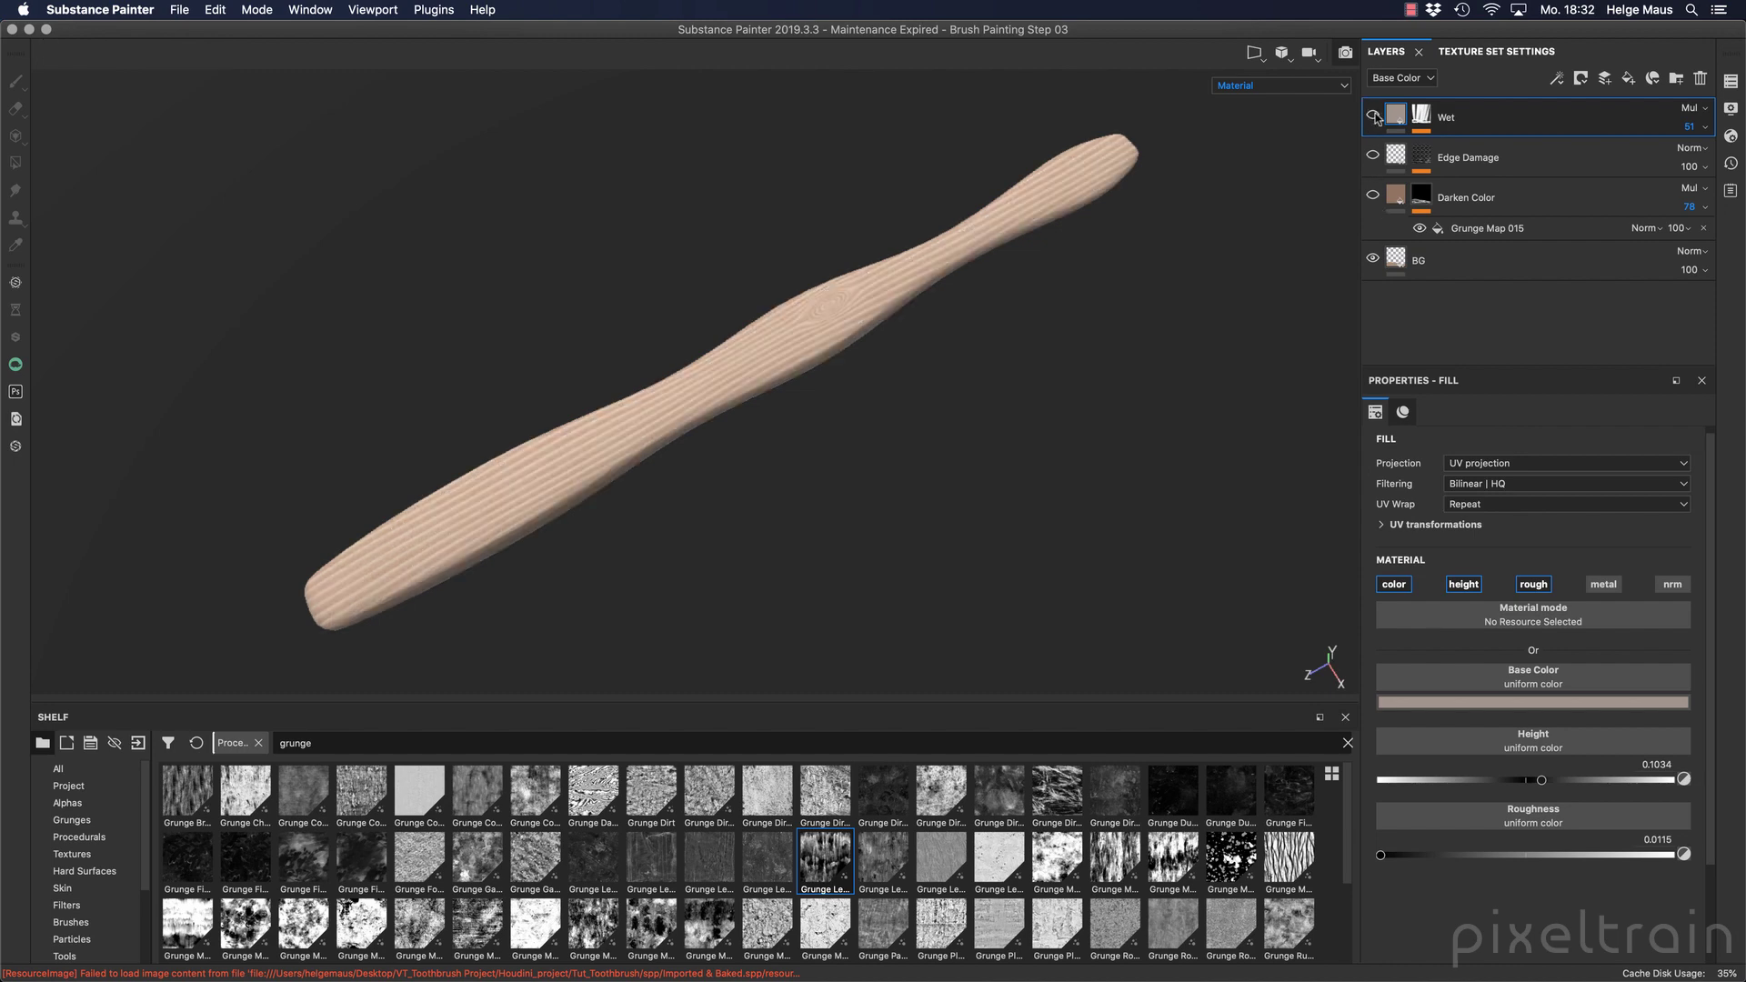
left_click(1537, 266)
left_click_drag(1014, 377, 928, 433, "alt")
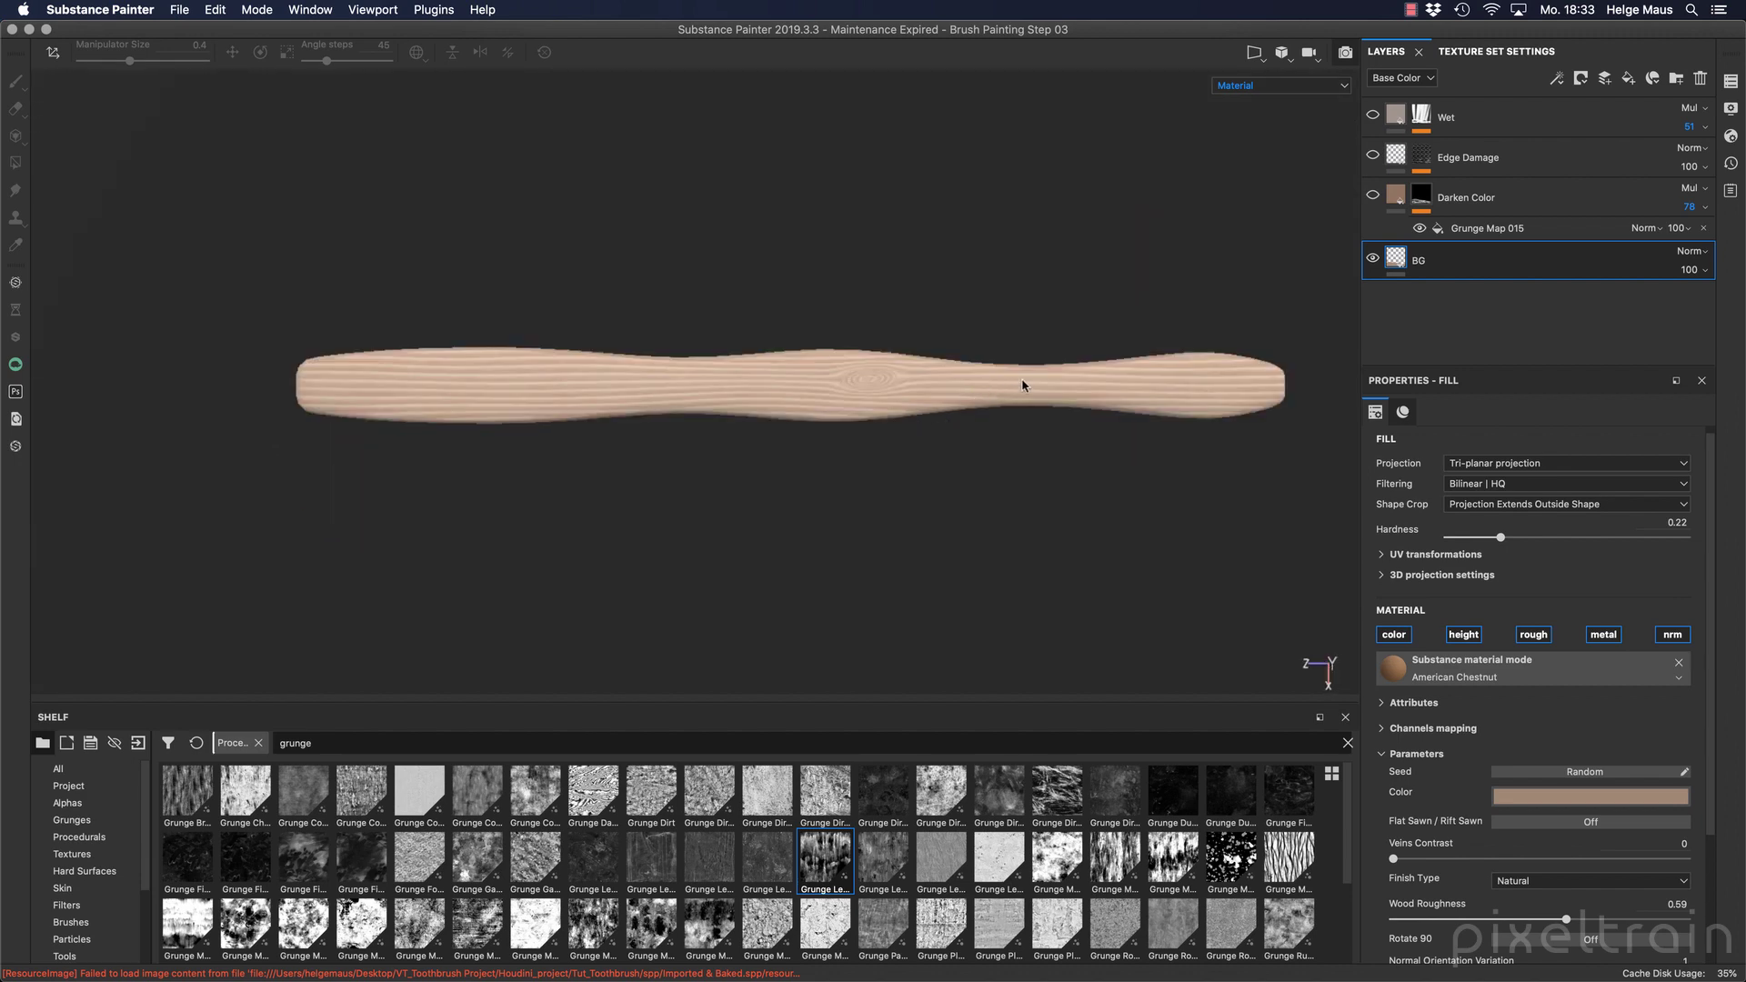
left_click_drag(1023, 385, 939, 468, "alt")
middle_click_drag(940, 459, 888, 467, "alt")
scroll(835, 465, "down", 2)
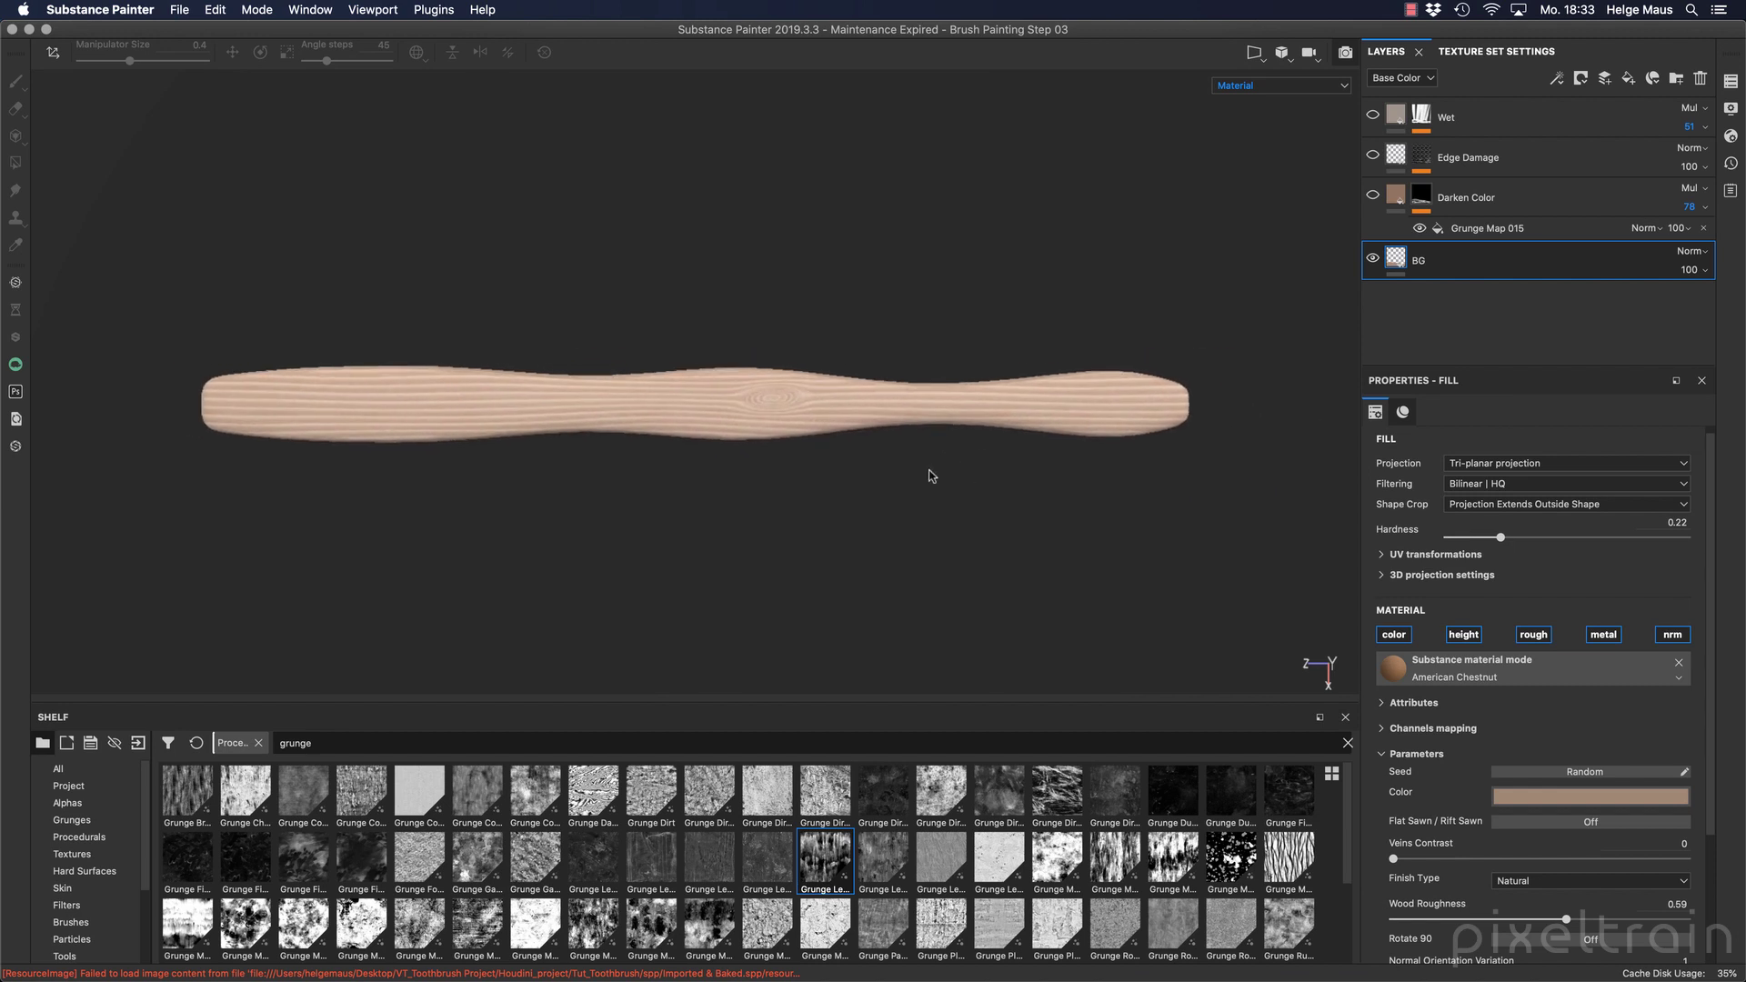
right_click_drag(834, 465, 1158, 421, "alt")
middle_click_drag(1158, 421, 468, 369, "alt")
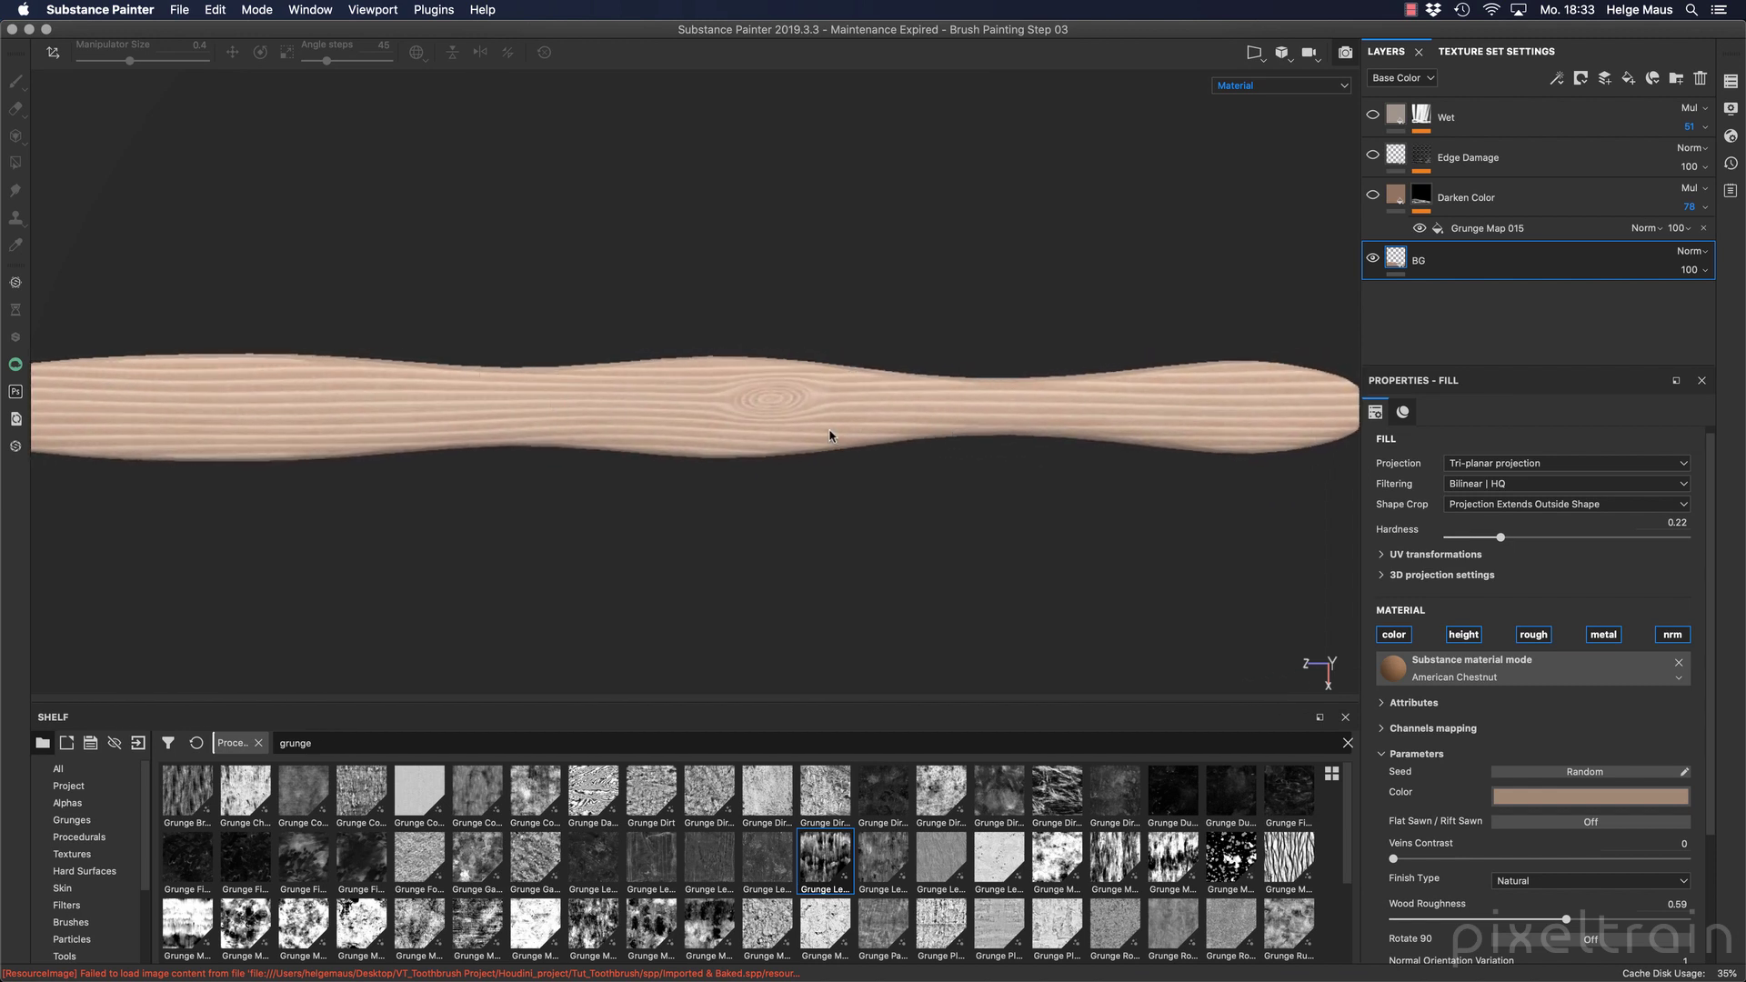
Switch the camera to orthographic projection and zoom in around the wood knot.
left_click(1282, 52)
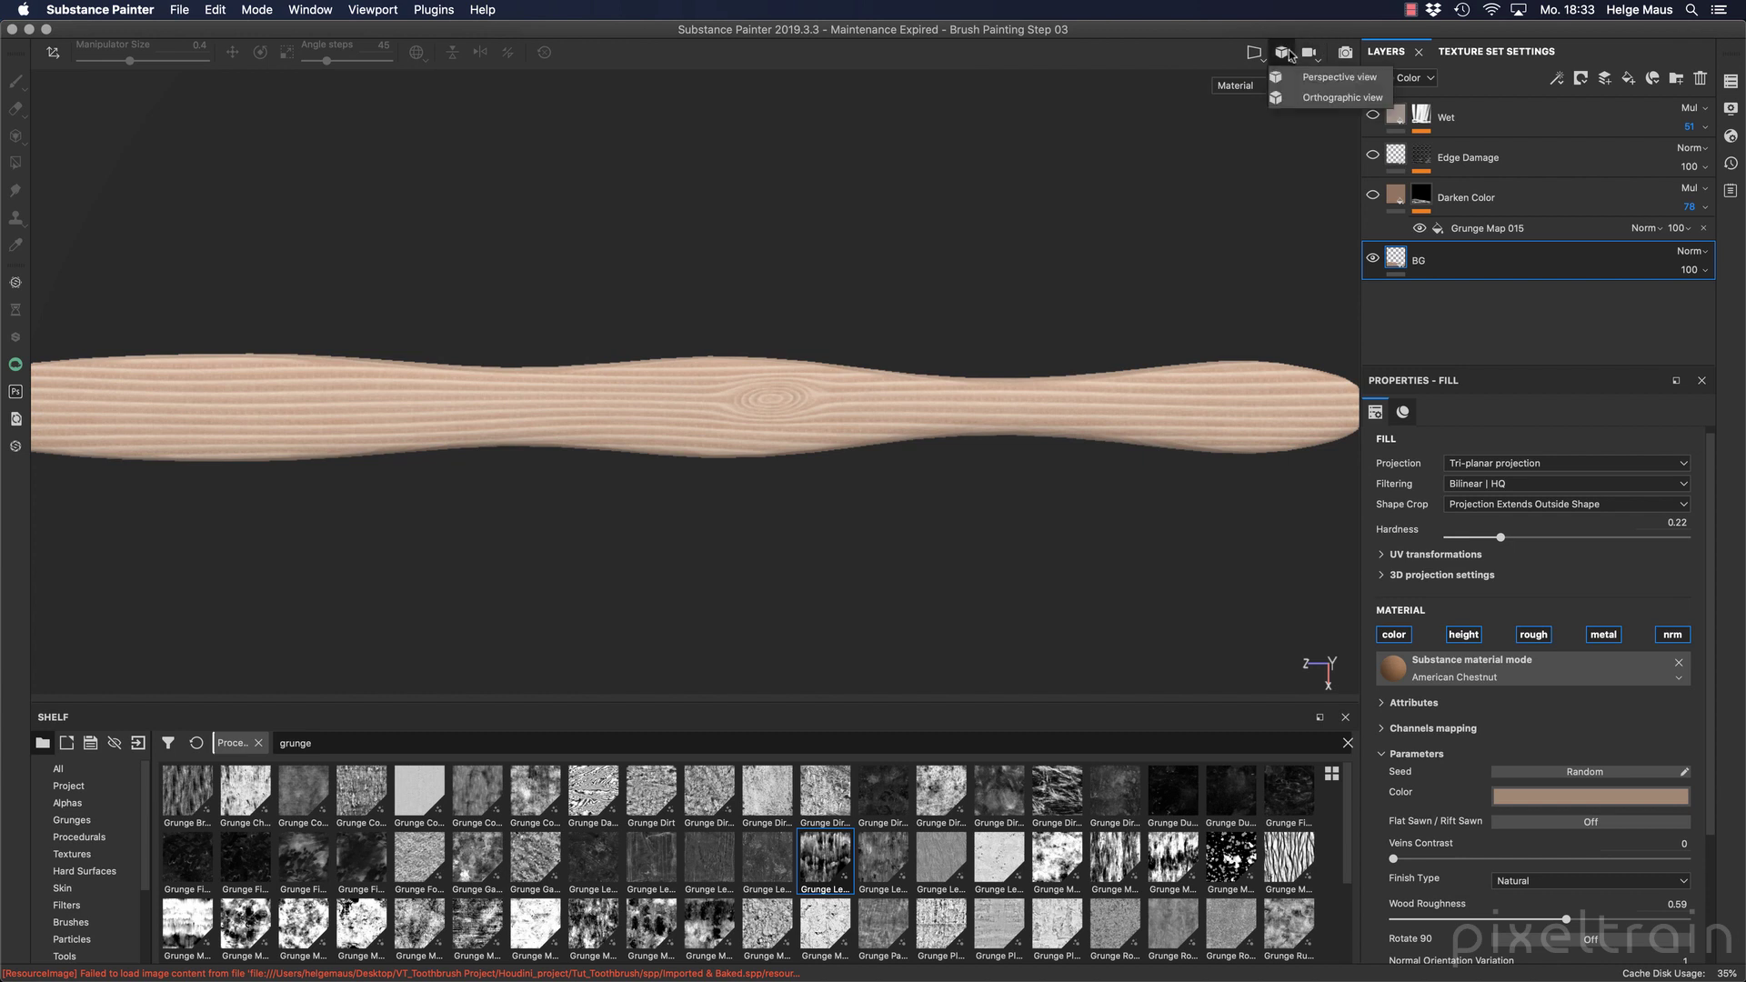
left_click(1315, 102)
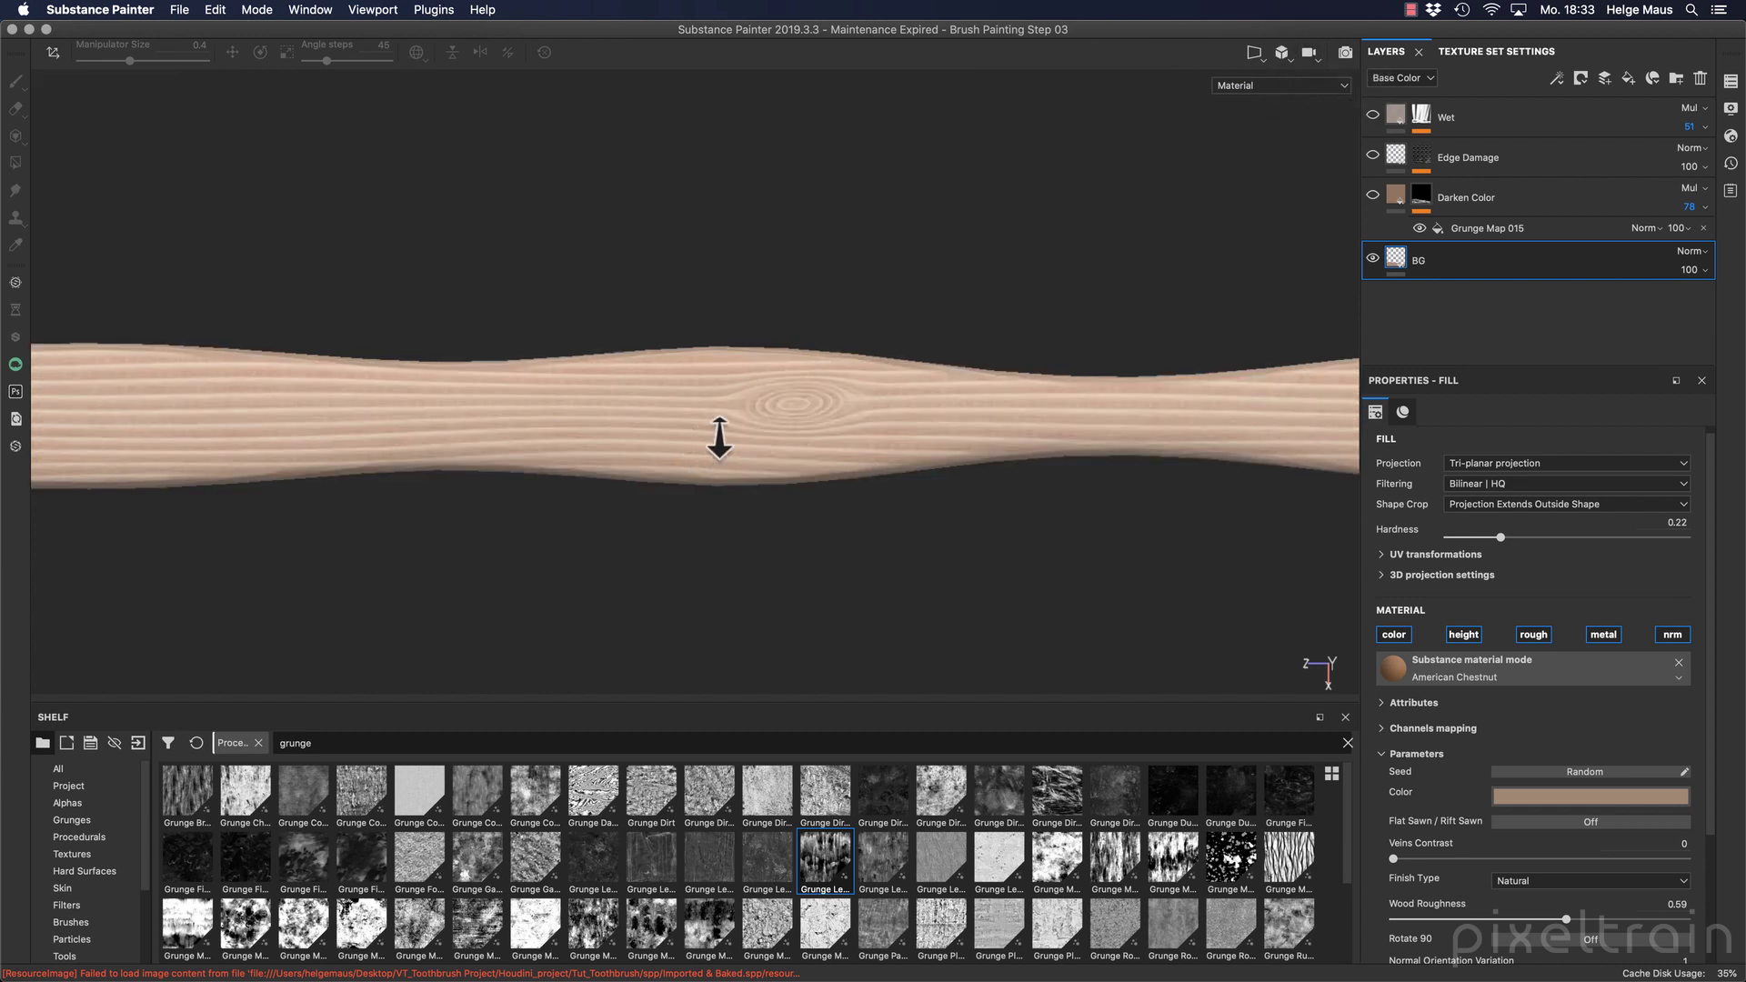
right_click_drag(733, 428, 1004, 432, "alt")
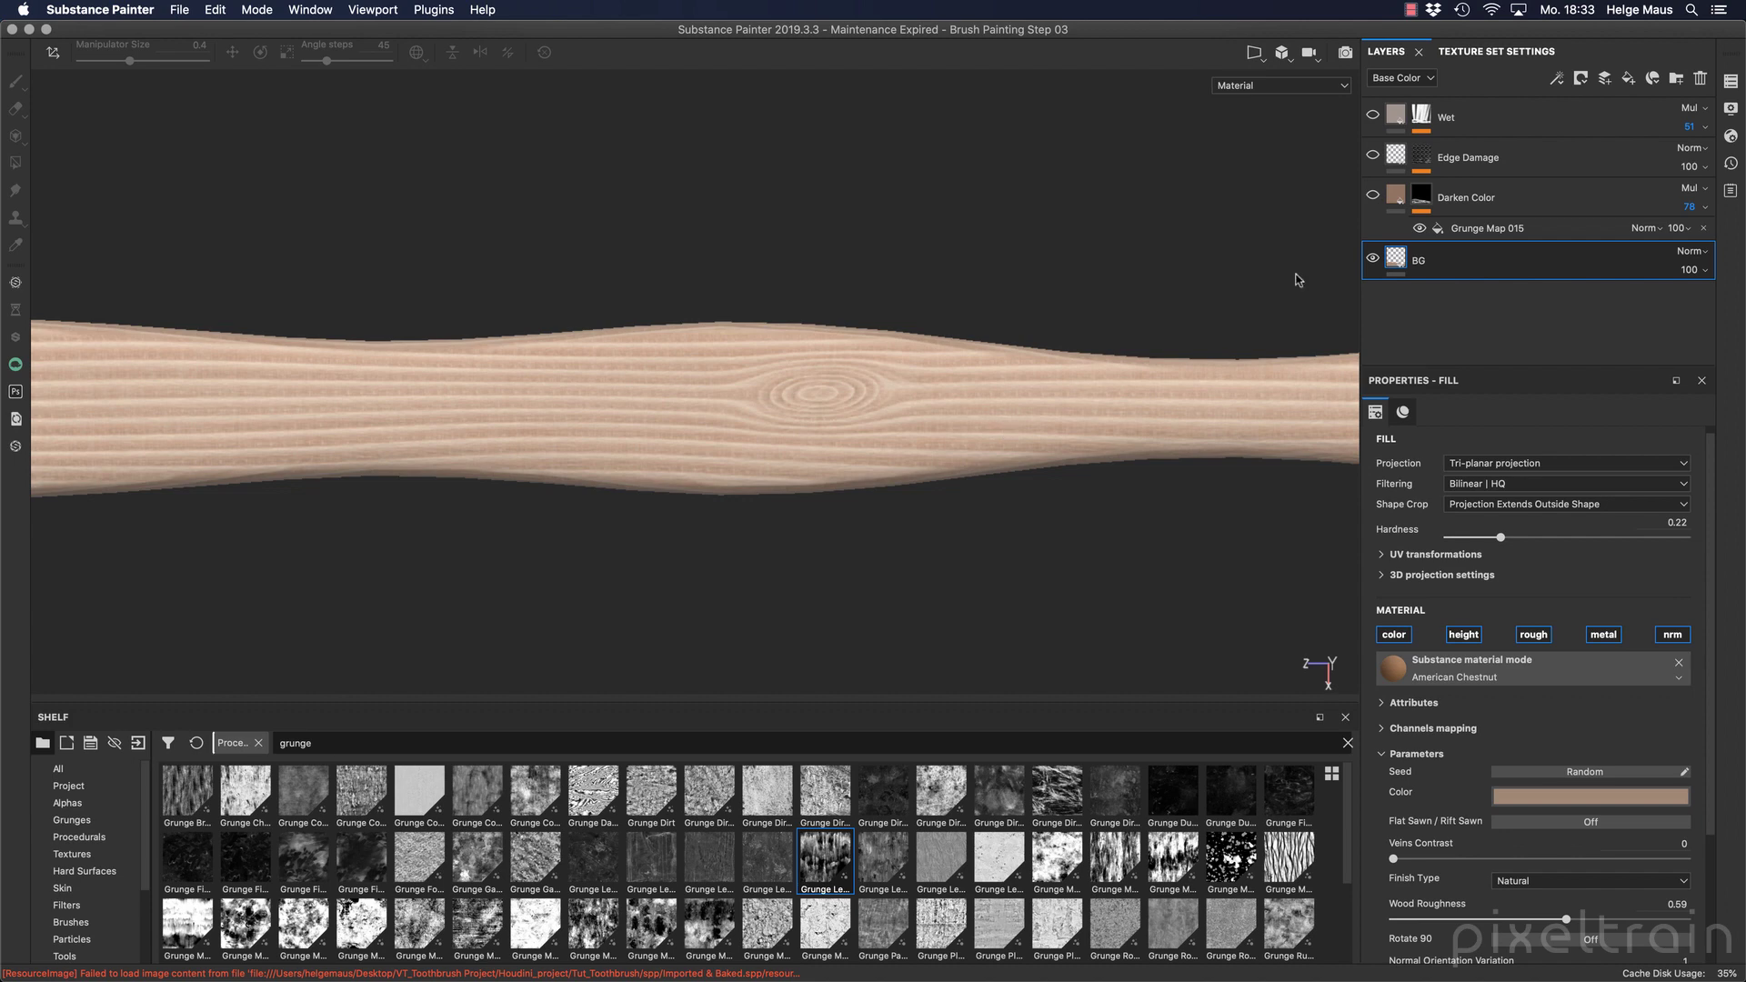
Add a fill layer above BG, rename it 'Text', and give it a black mask.
left_click(1628, 77)
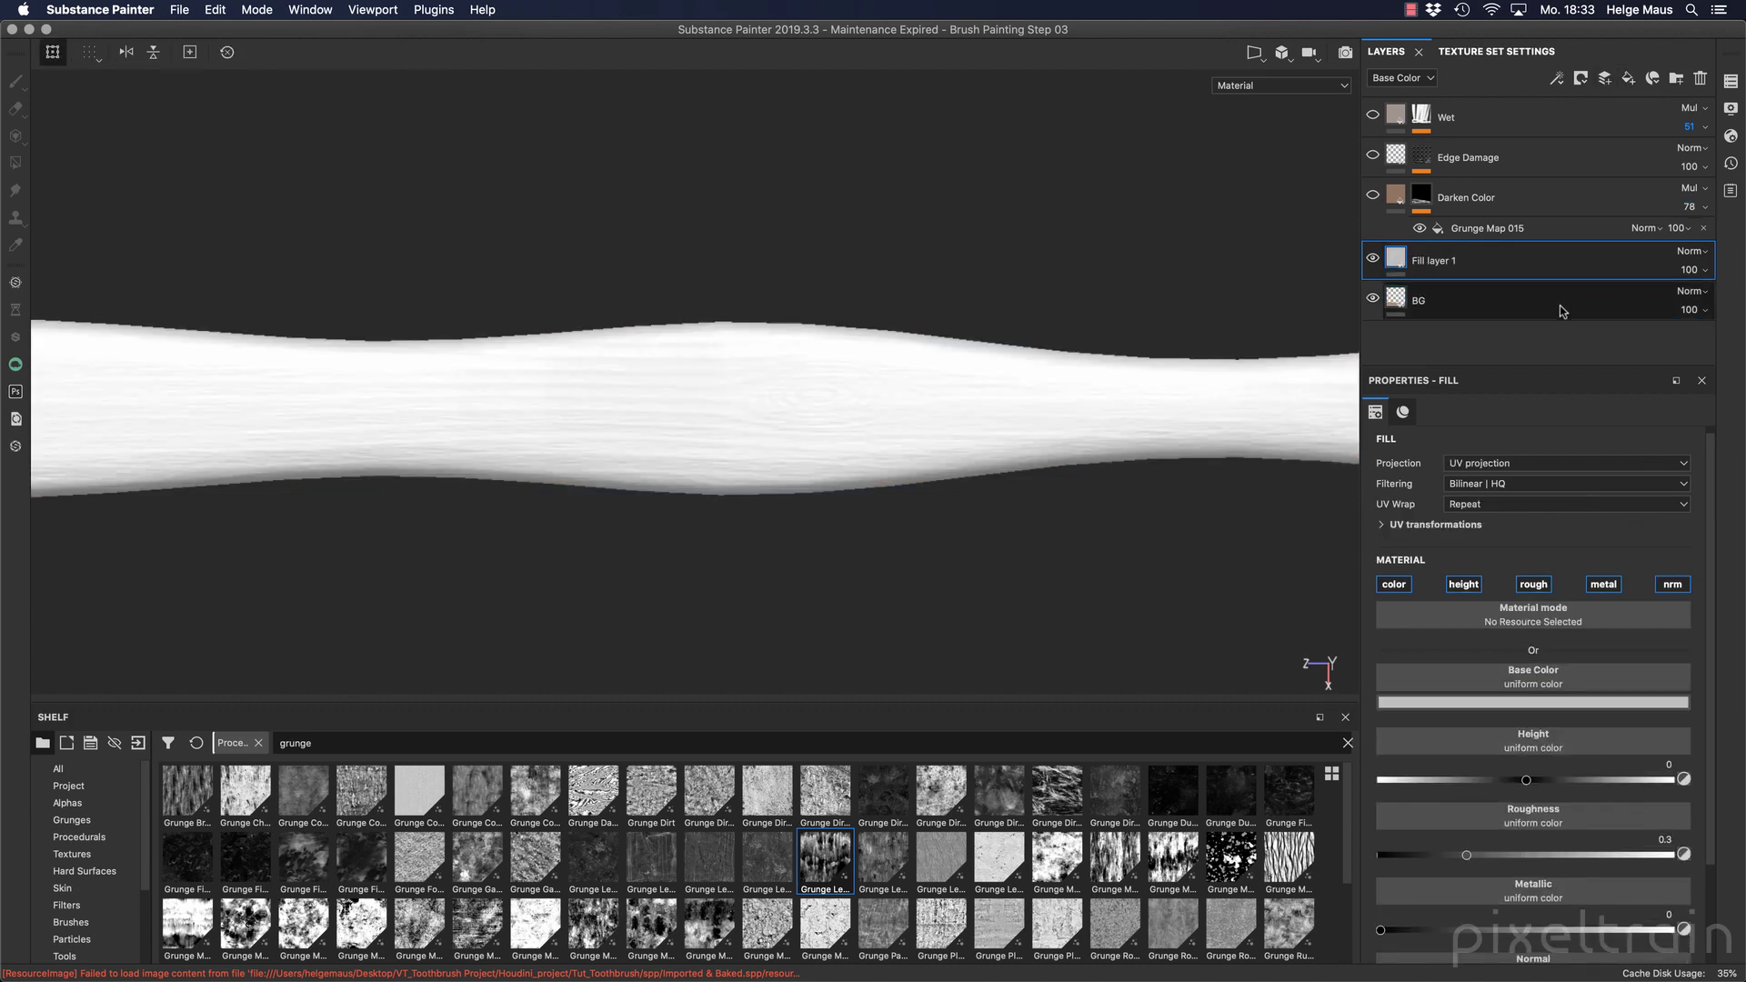
double_click(1605, 273)
type("tex")
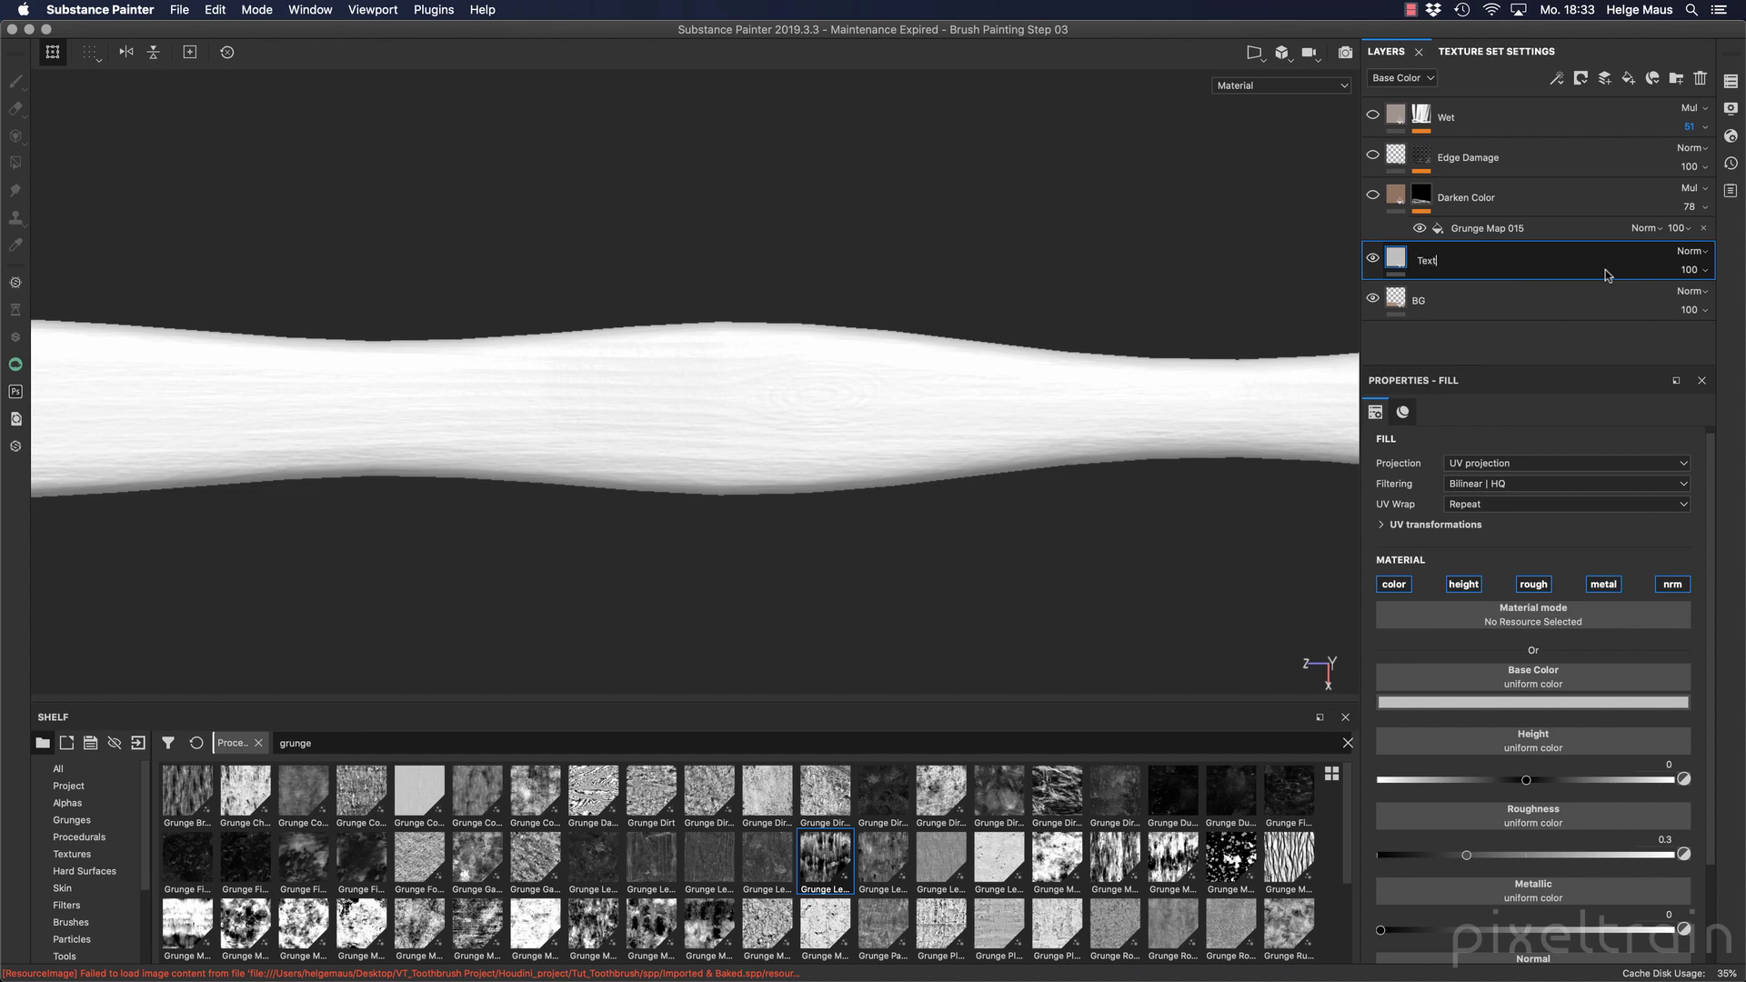
left_click(1580, 77)
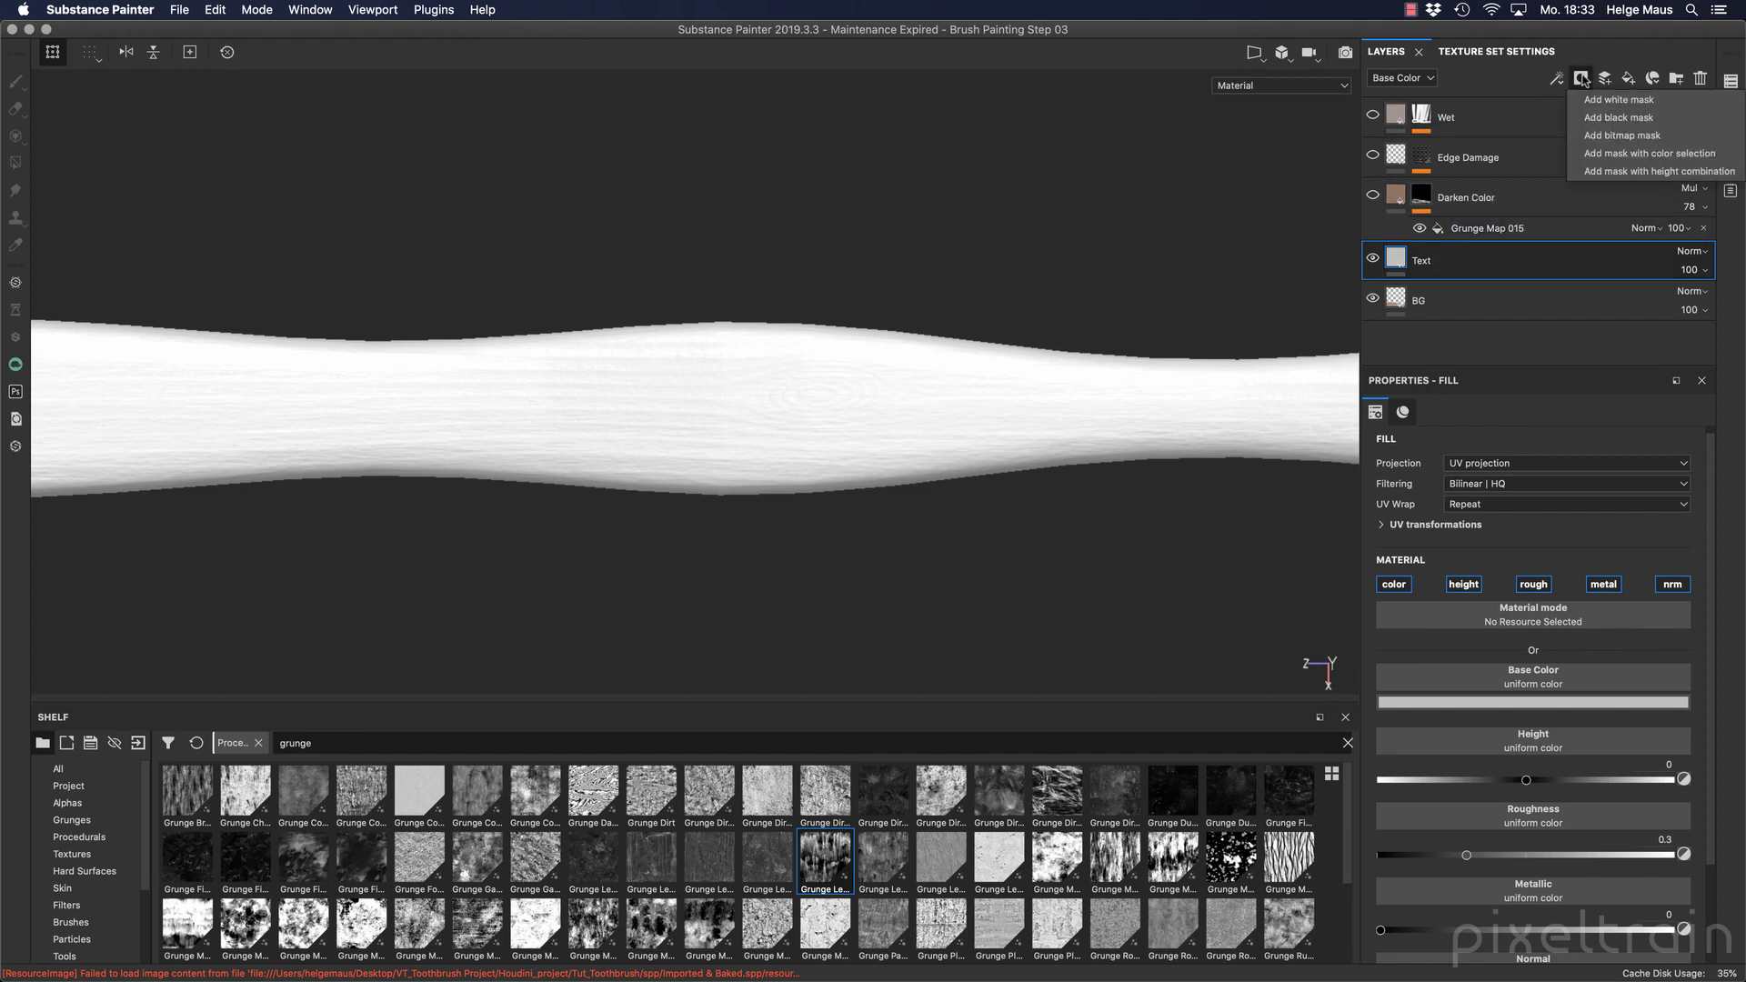
left_click(1602, 118)
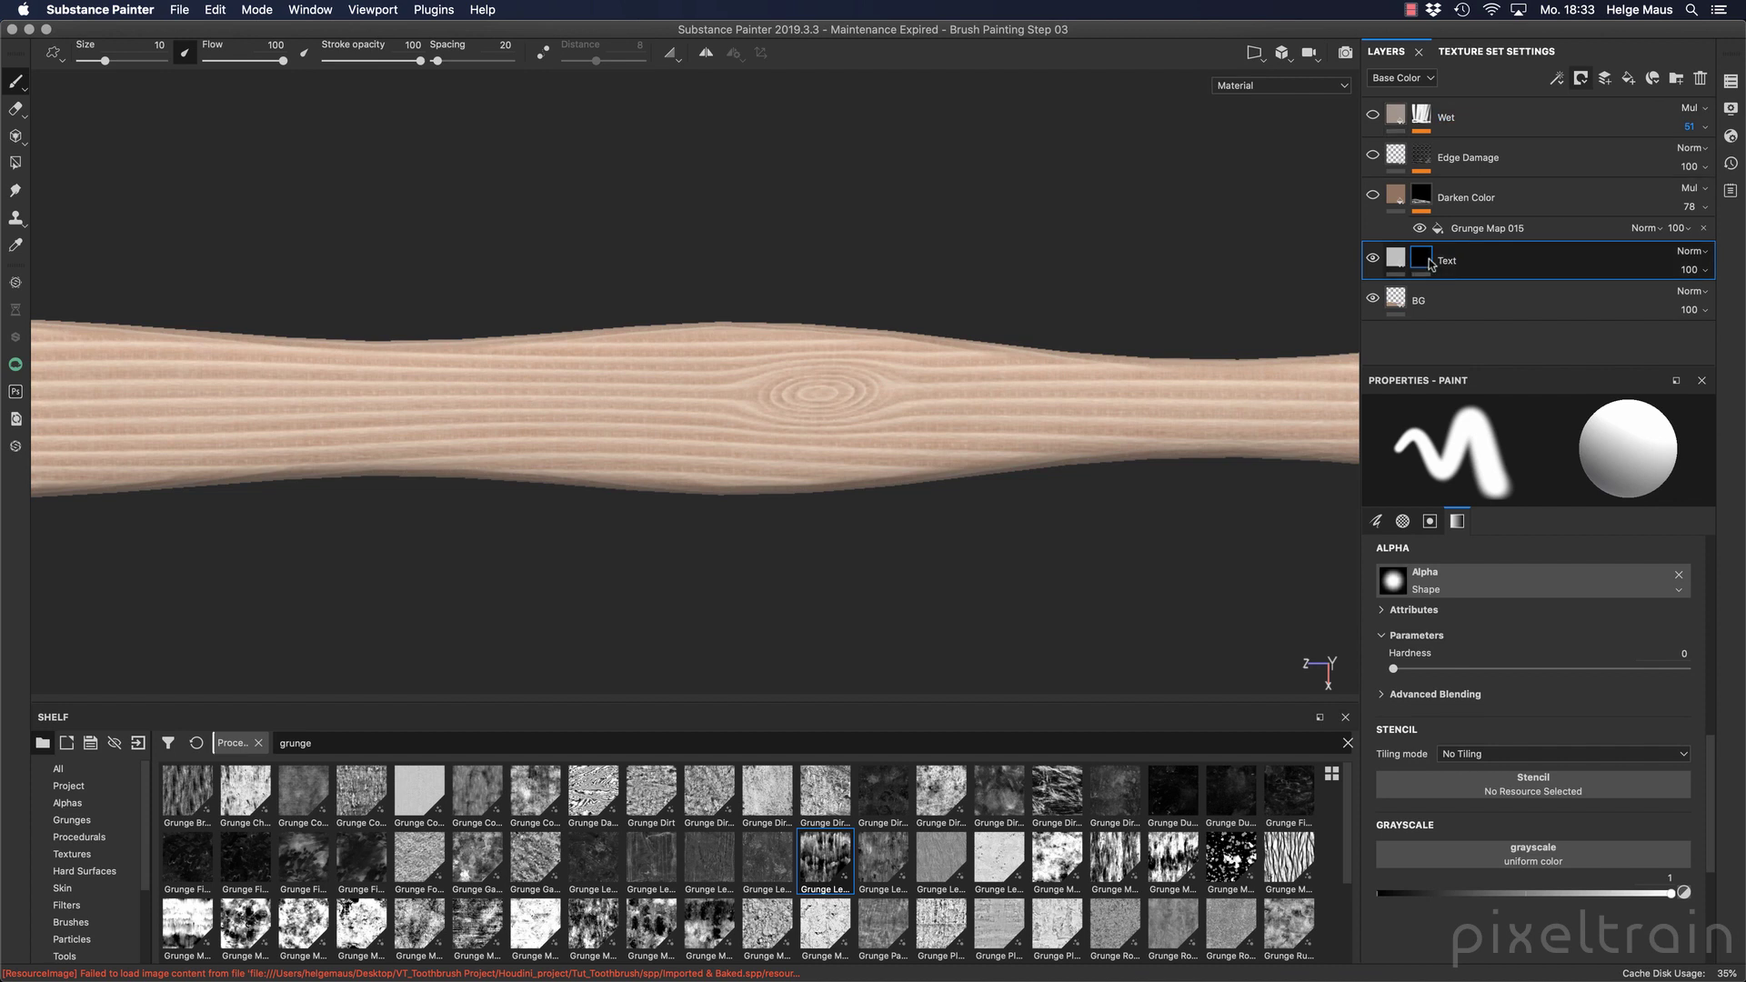
Search the shelf for 'font' and assign the Font Jura stencil to the paint brush.
left_click(259, 743)
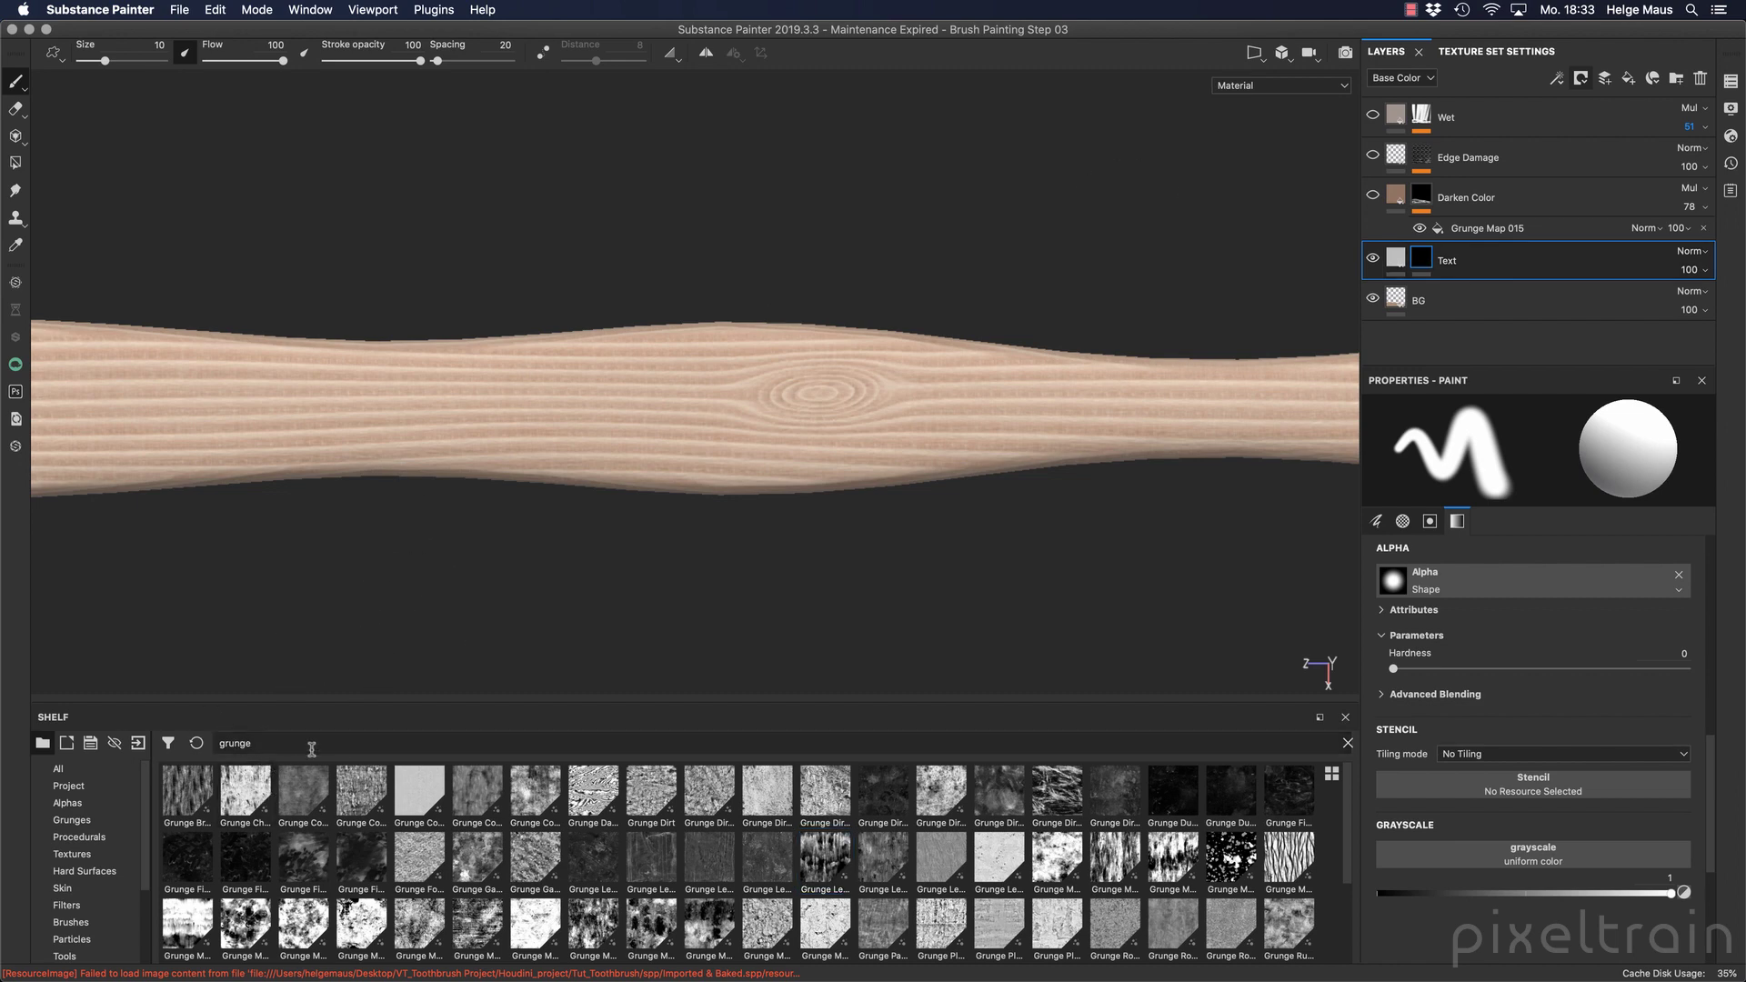
double_click(291, 743)
key("BackSpace")
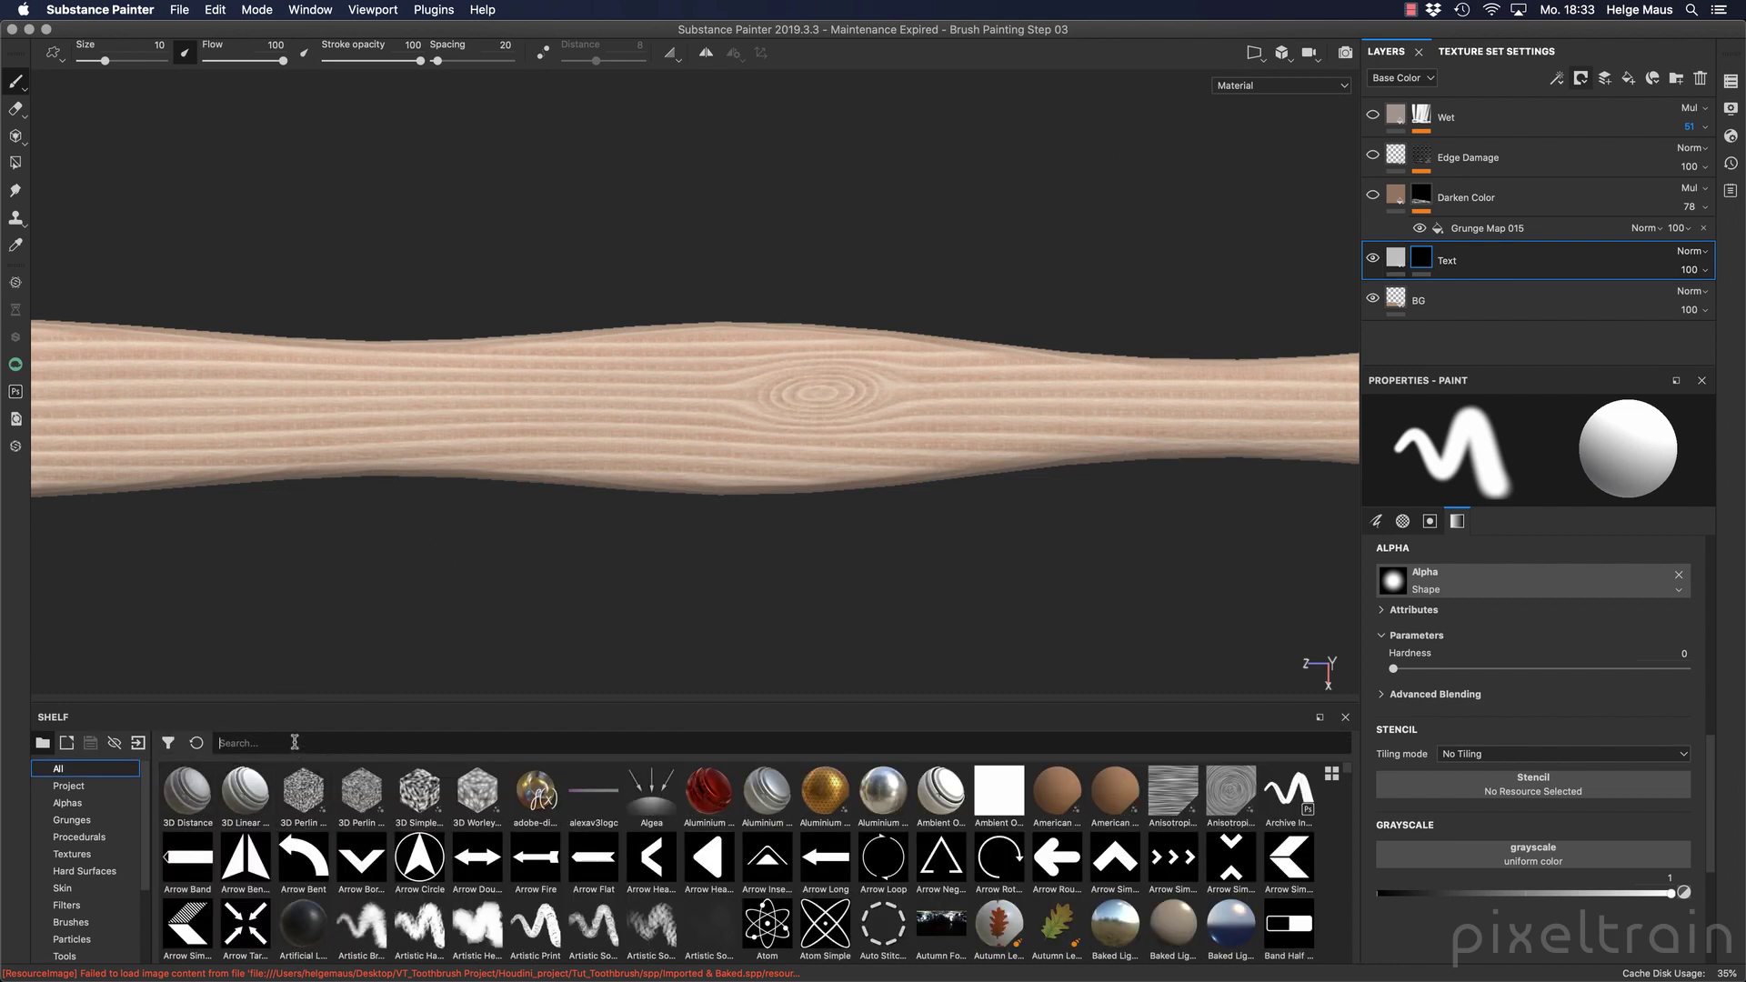
type("front")
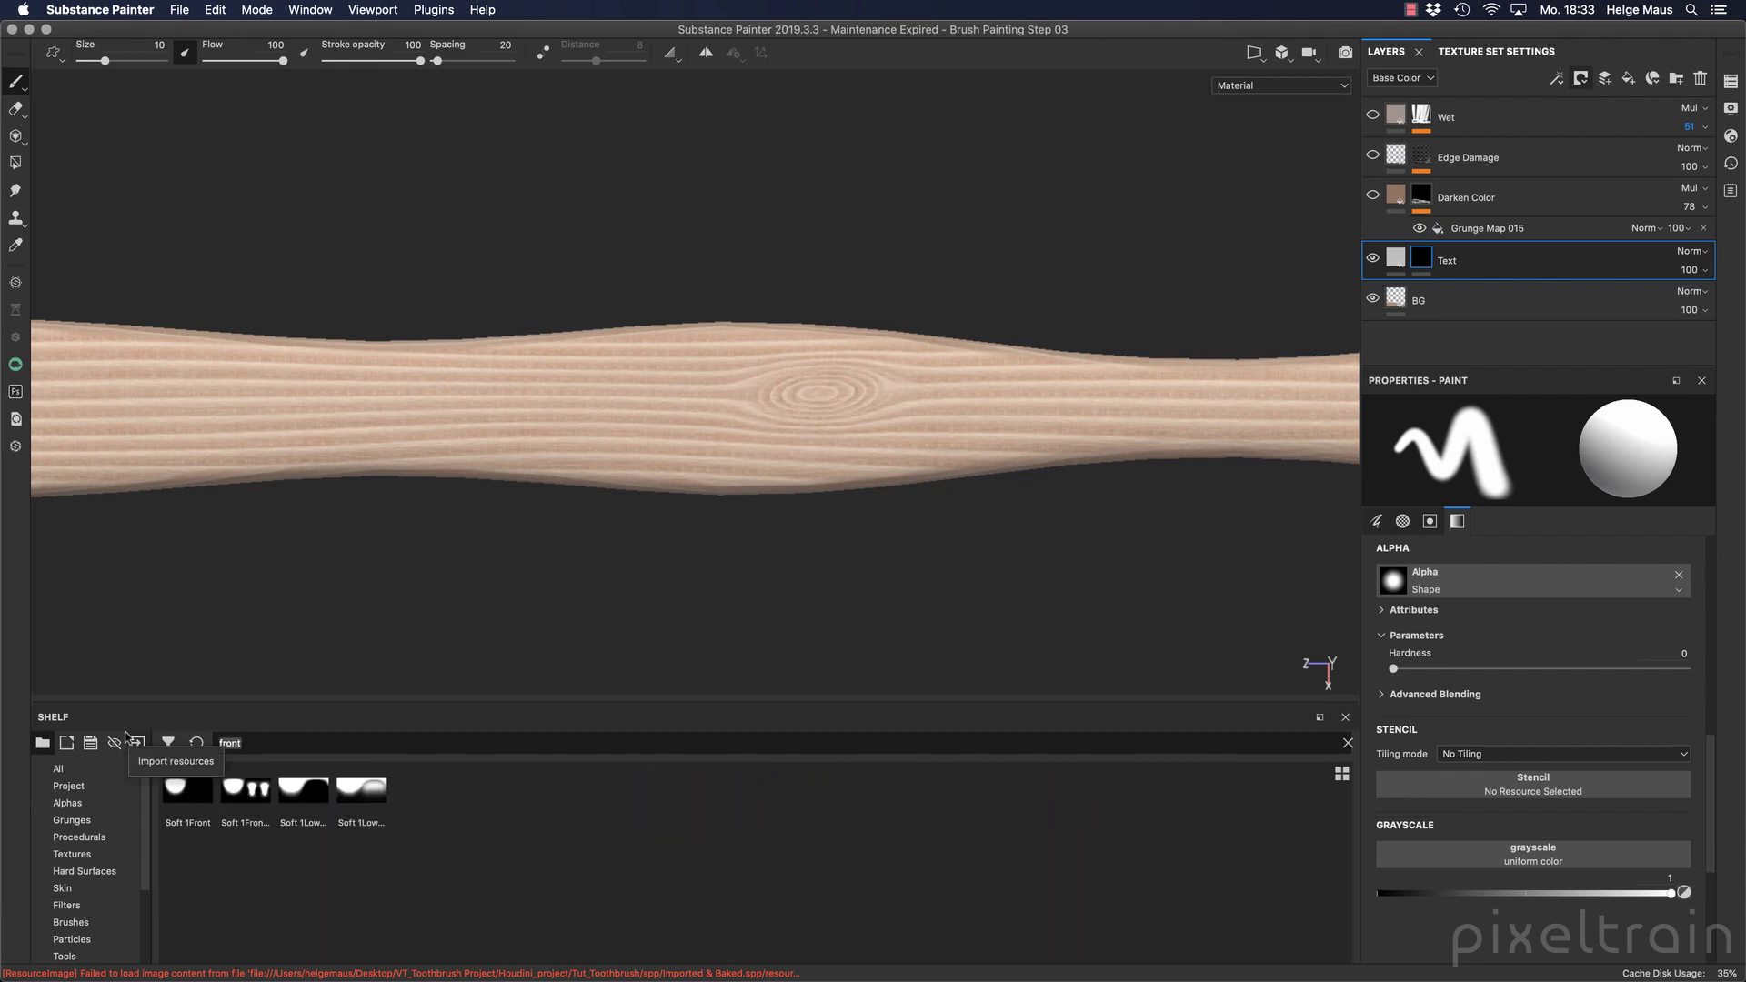
key("BackSpace")
key("BackSpace")
key("BackSpace")
key("BackSpace")
type("ont")
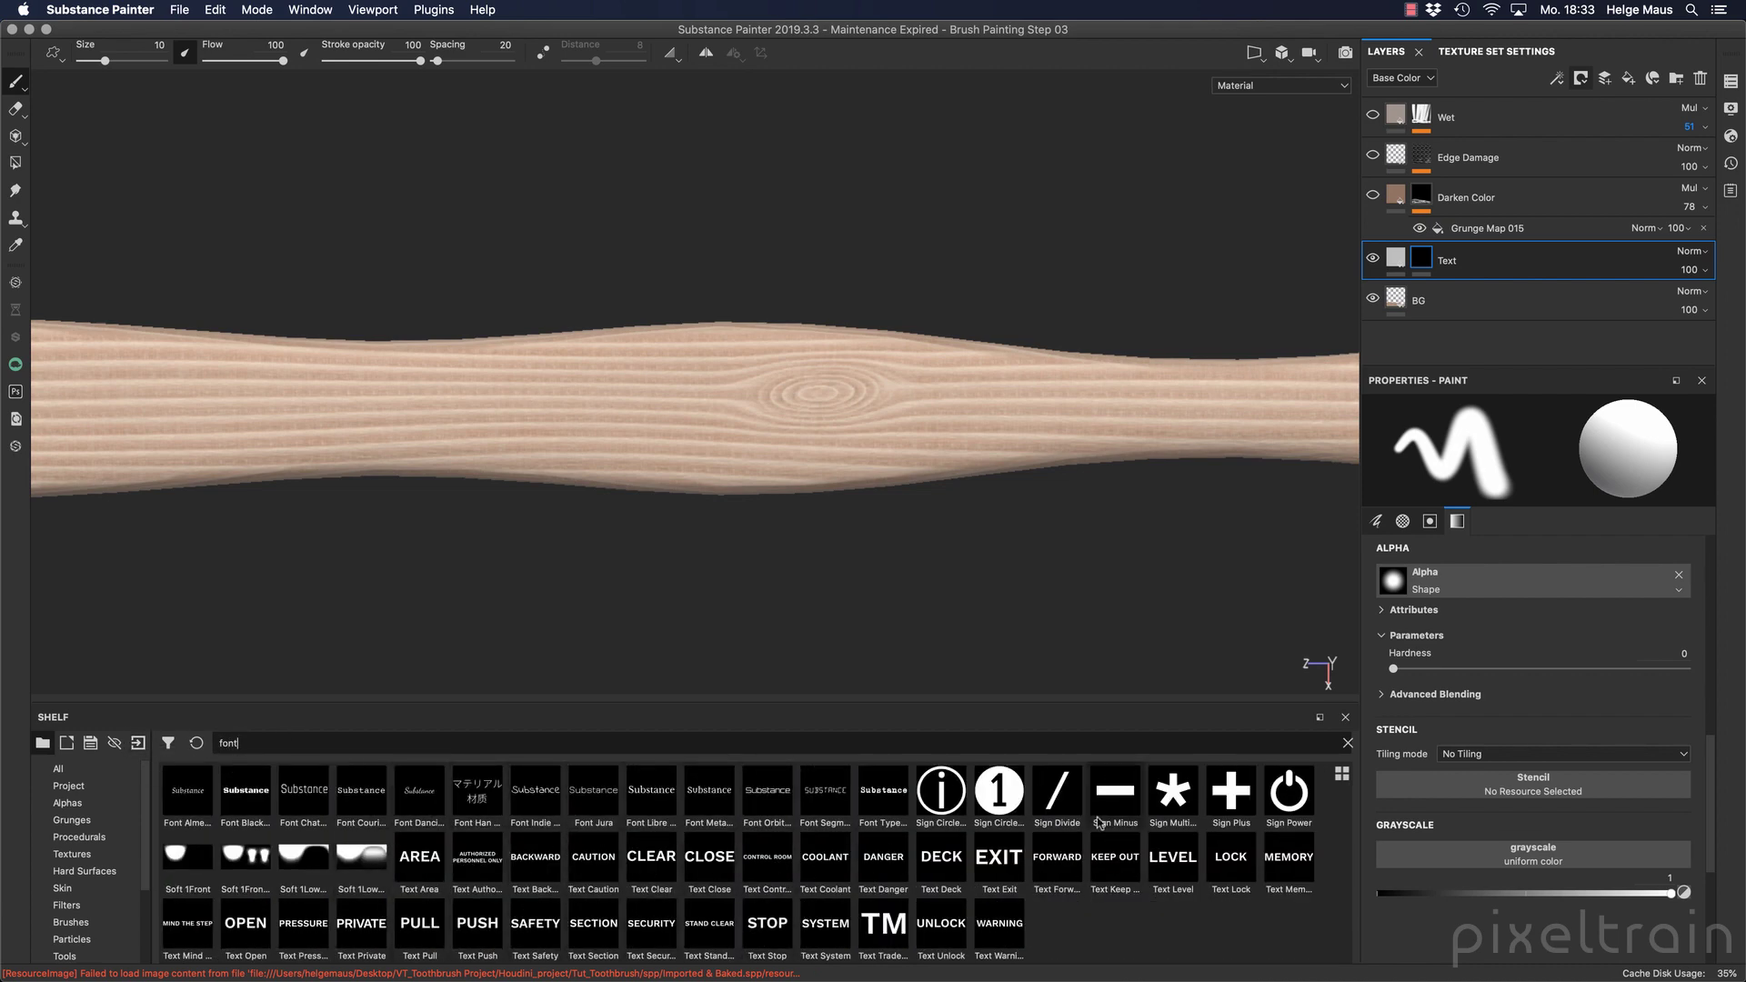
mouse_move(1183, 855)
mouse_move(575, 799)
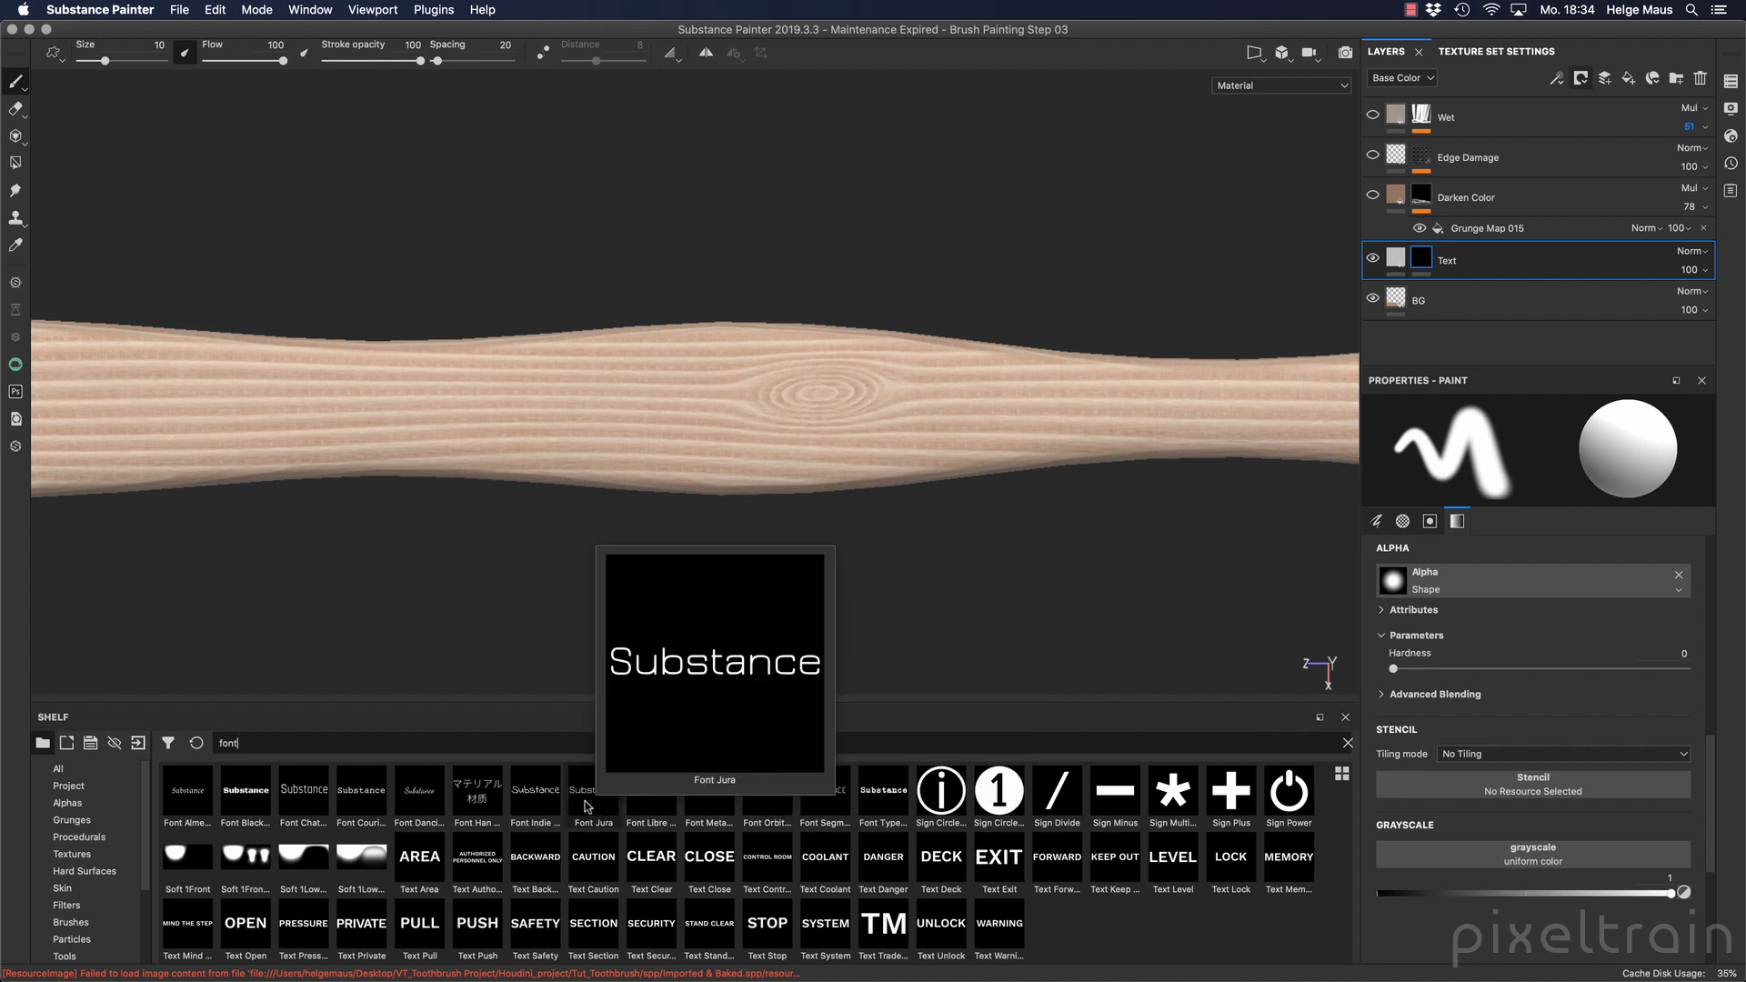
left_click_drag(586, 806, 1560, 791)
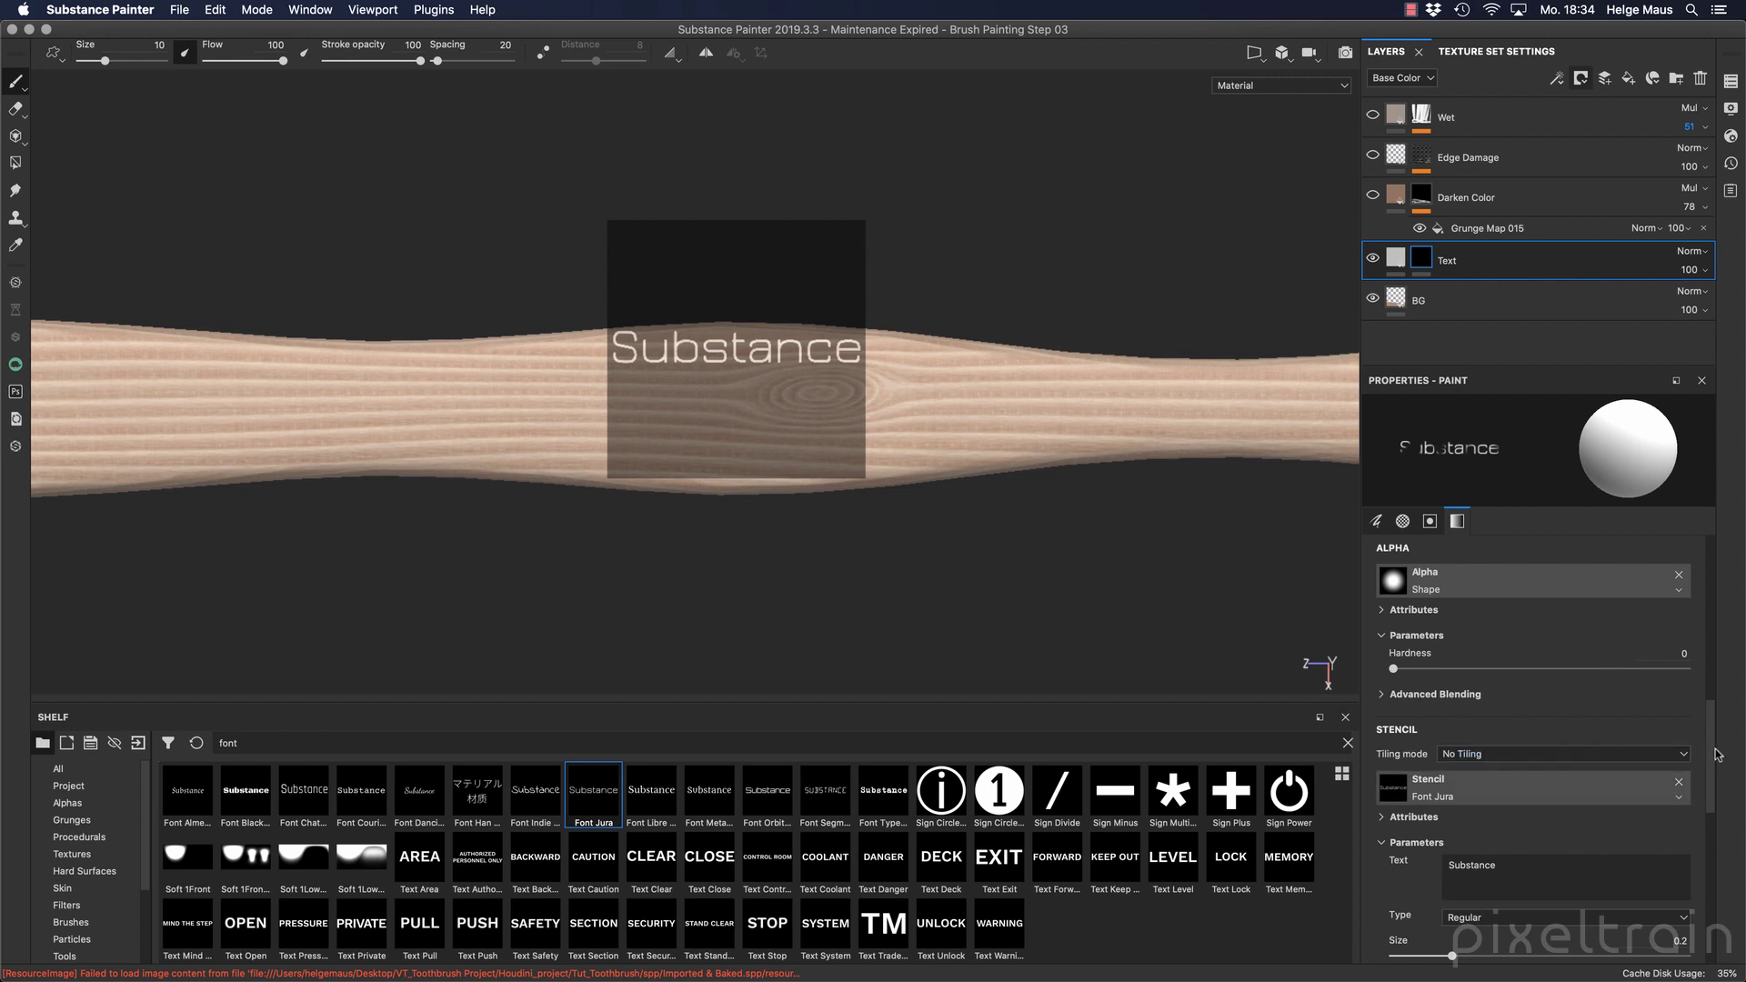
Change the stencil text to 'Houdini' at size 0.26, then remove the stencil.
scroll(1546, 682, "down", 5)
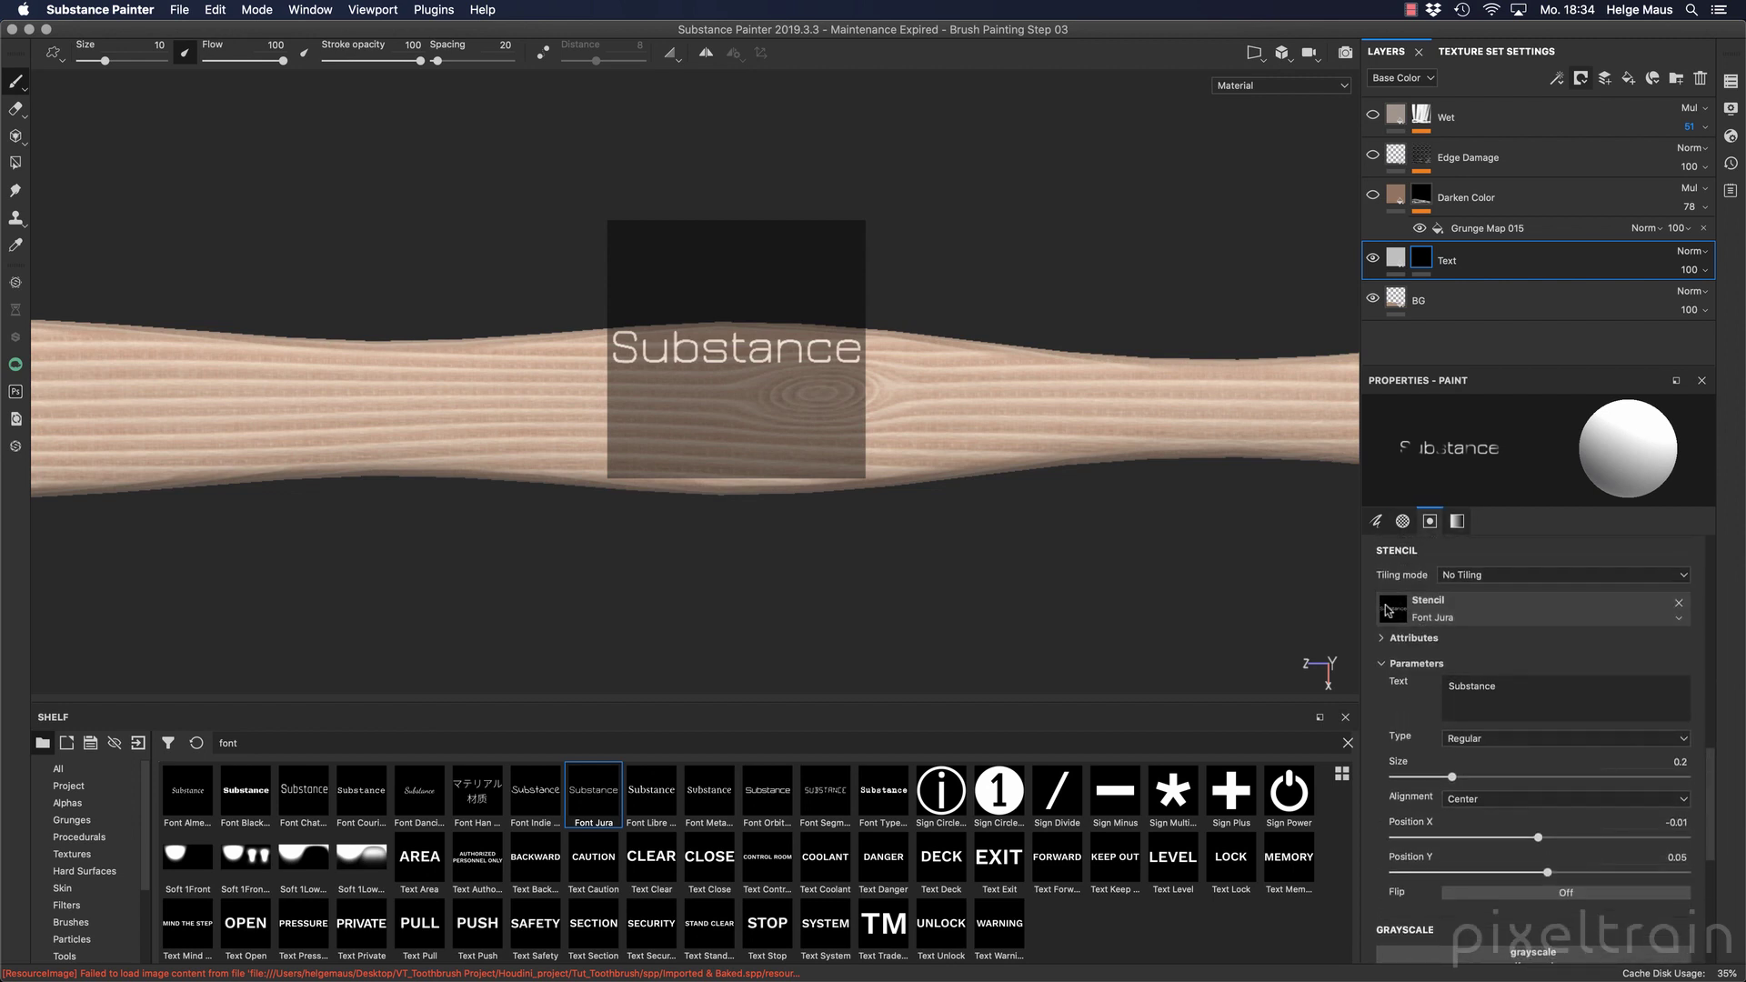
double_click(1525, 688)
type("Hou")
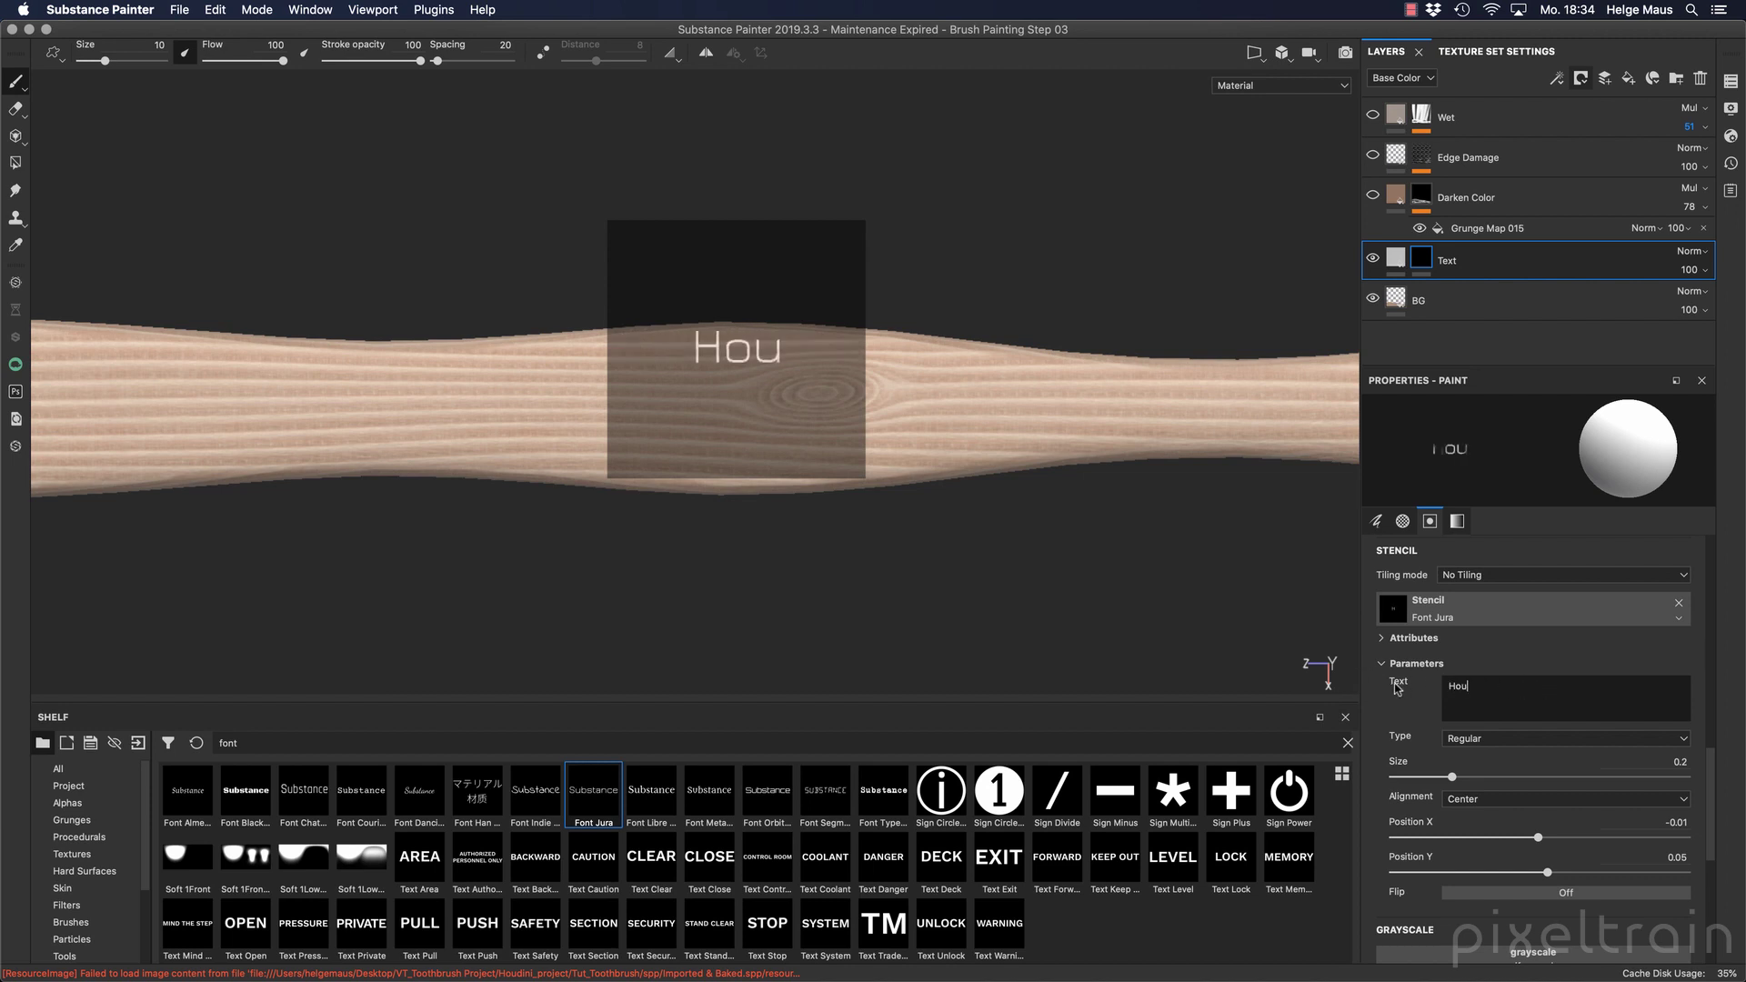
type("dini")
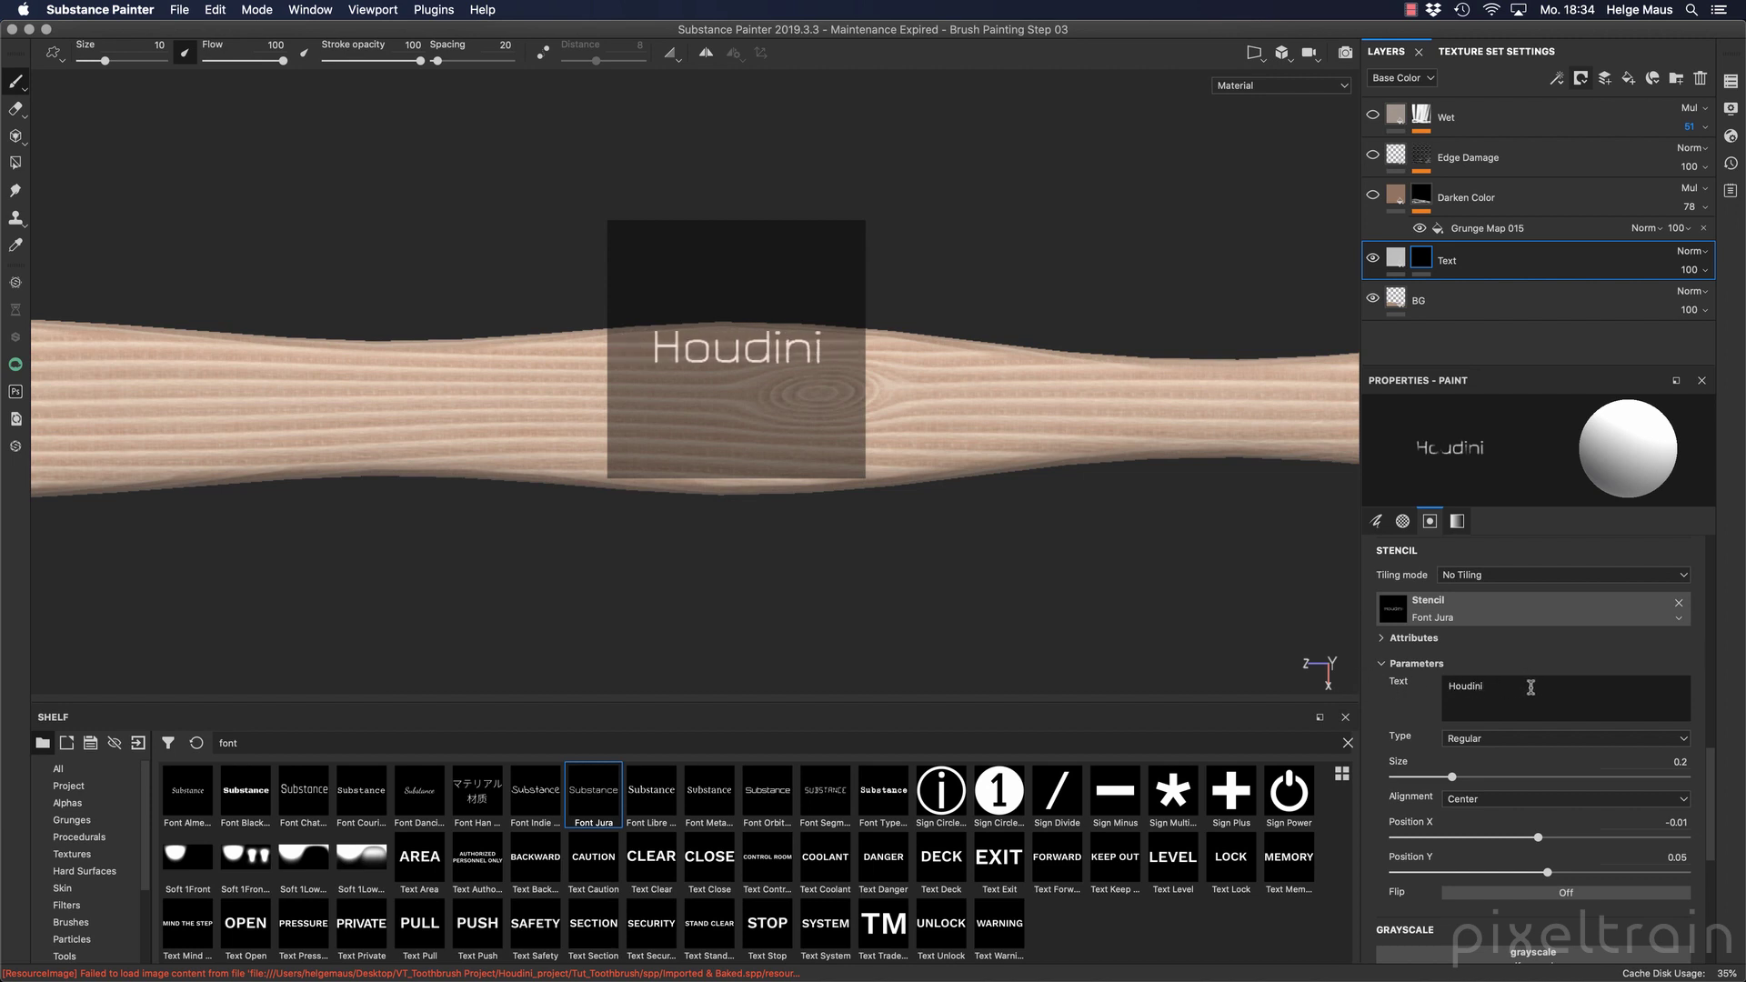
left_click(1452, 778)
mouse_move(1452, 778)
left_mouse_down()
mouse_move(1491, 779)
mouse_move(1469, 778)
left_mouse_up()
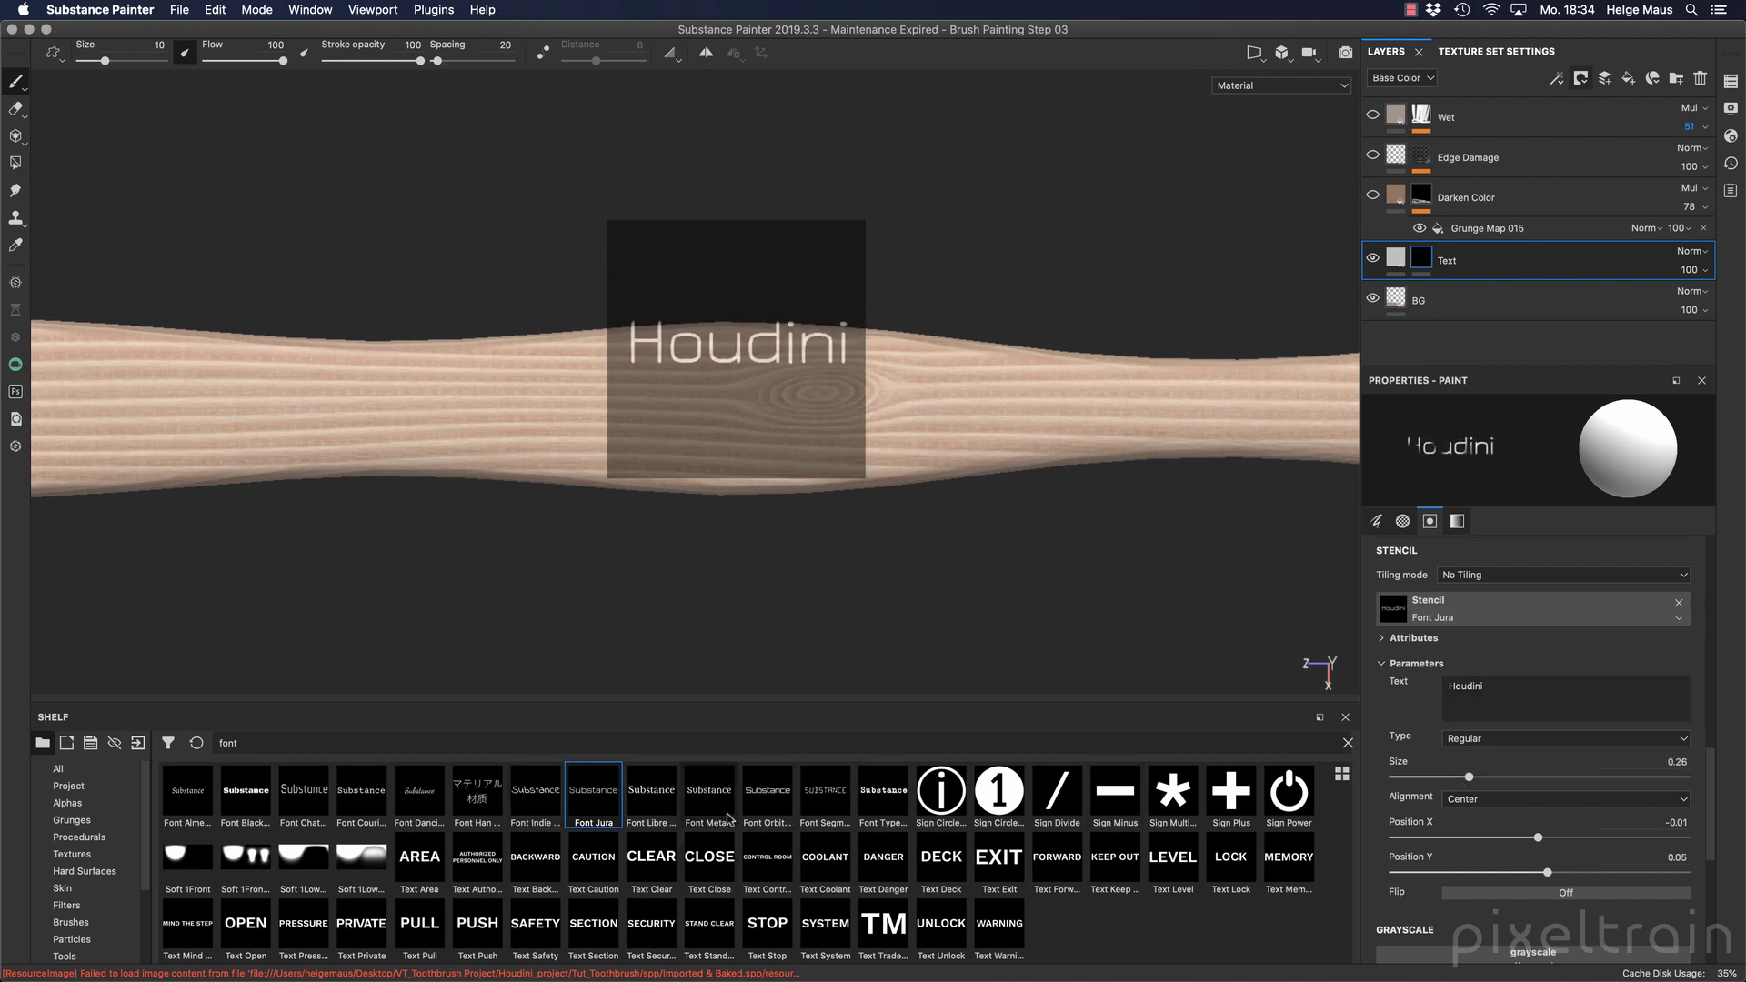
mouse_move(728, 820)
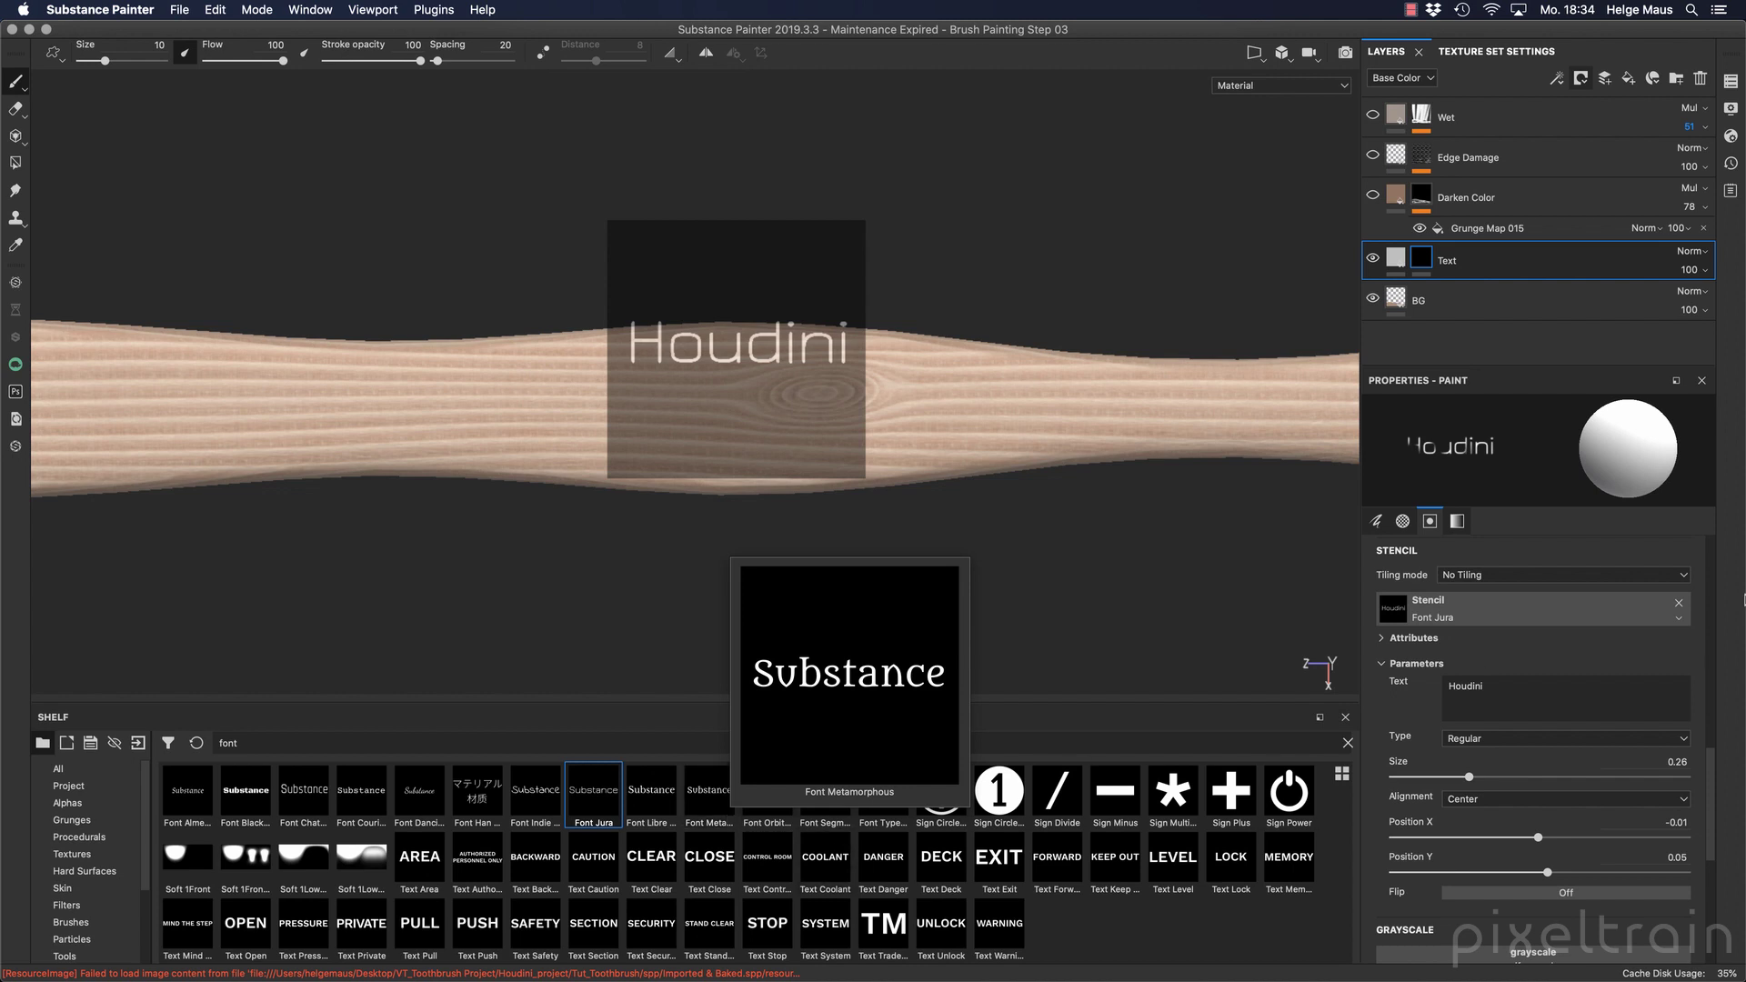
left_click(1679, 603)
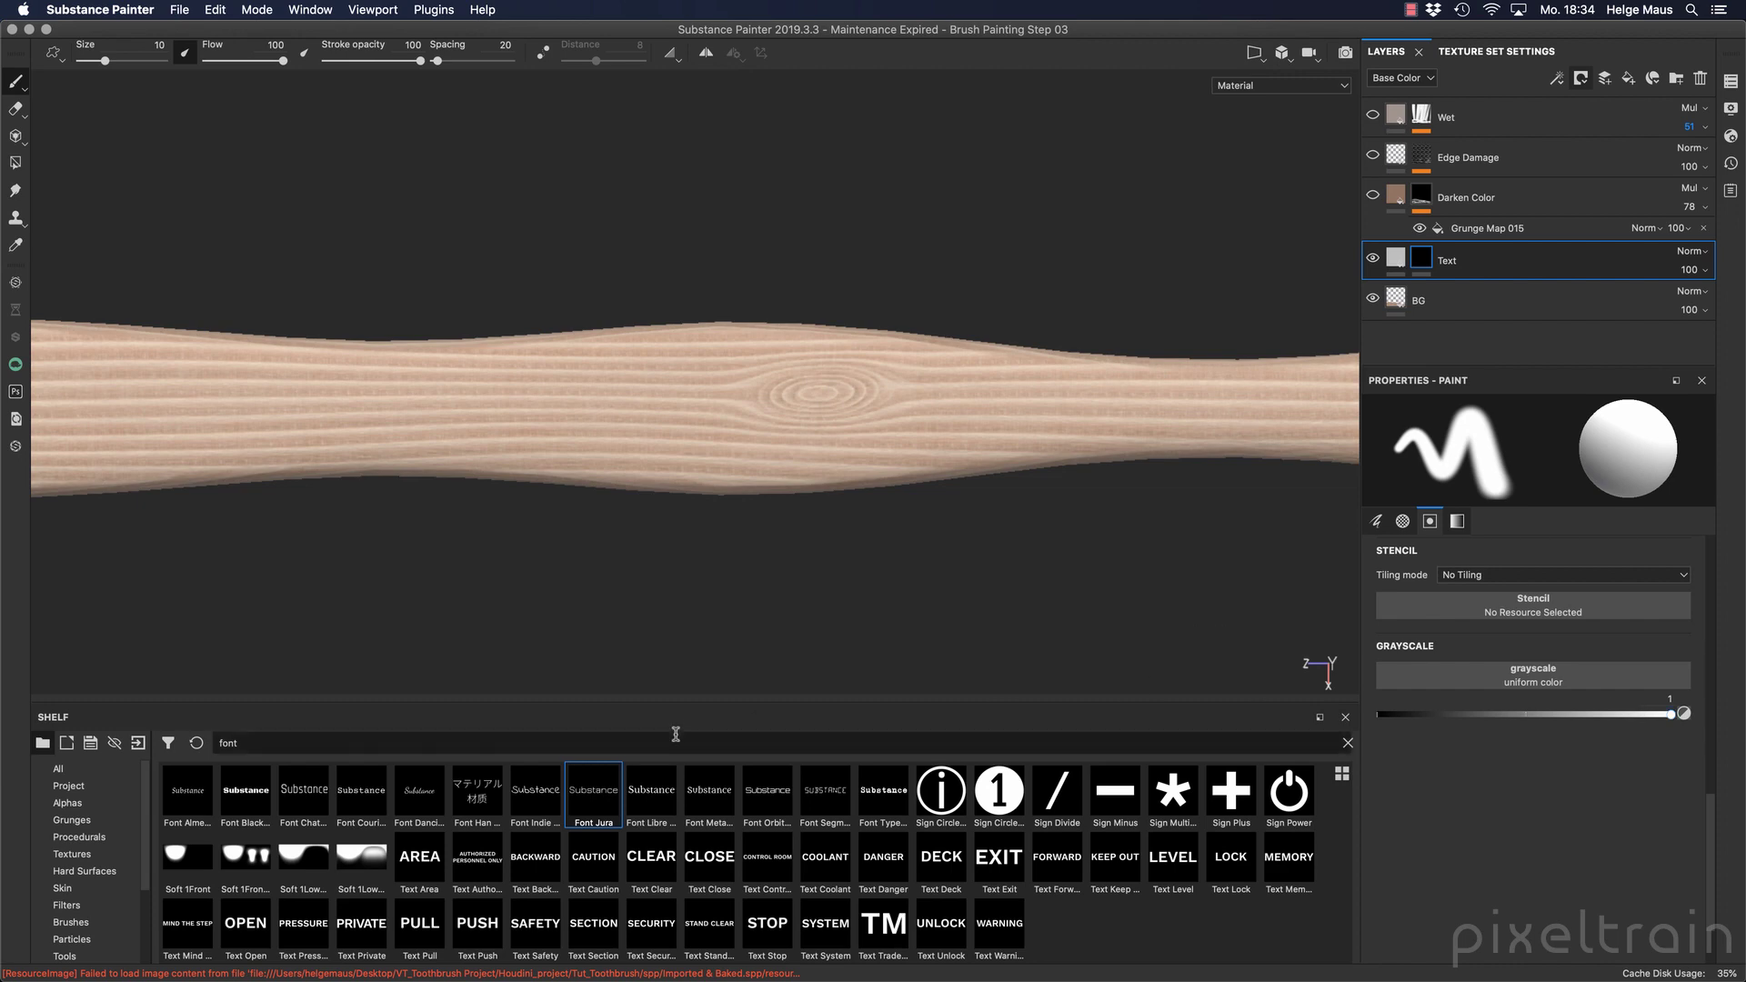
mouse_move(636, 979)
left_click(688, 951)
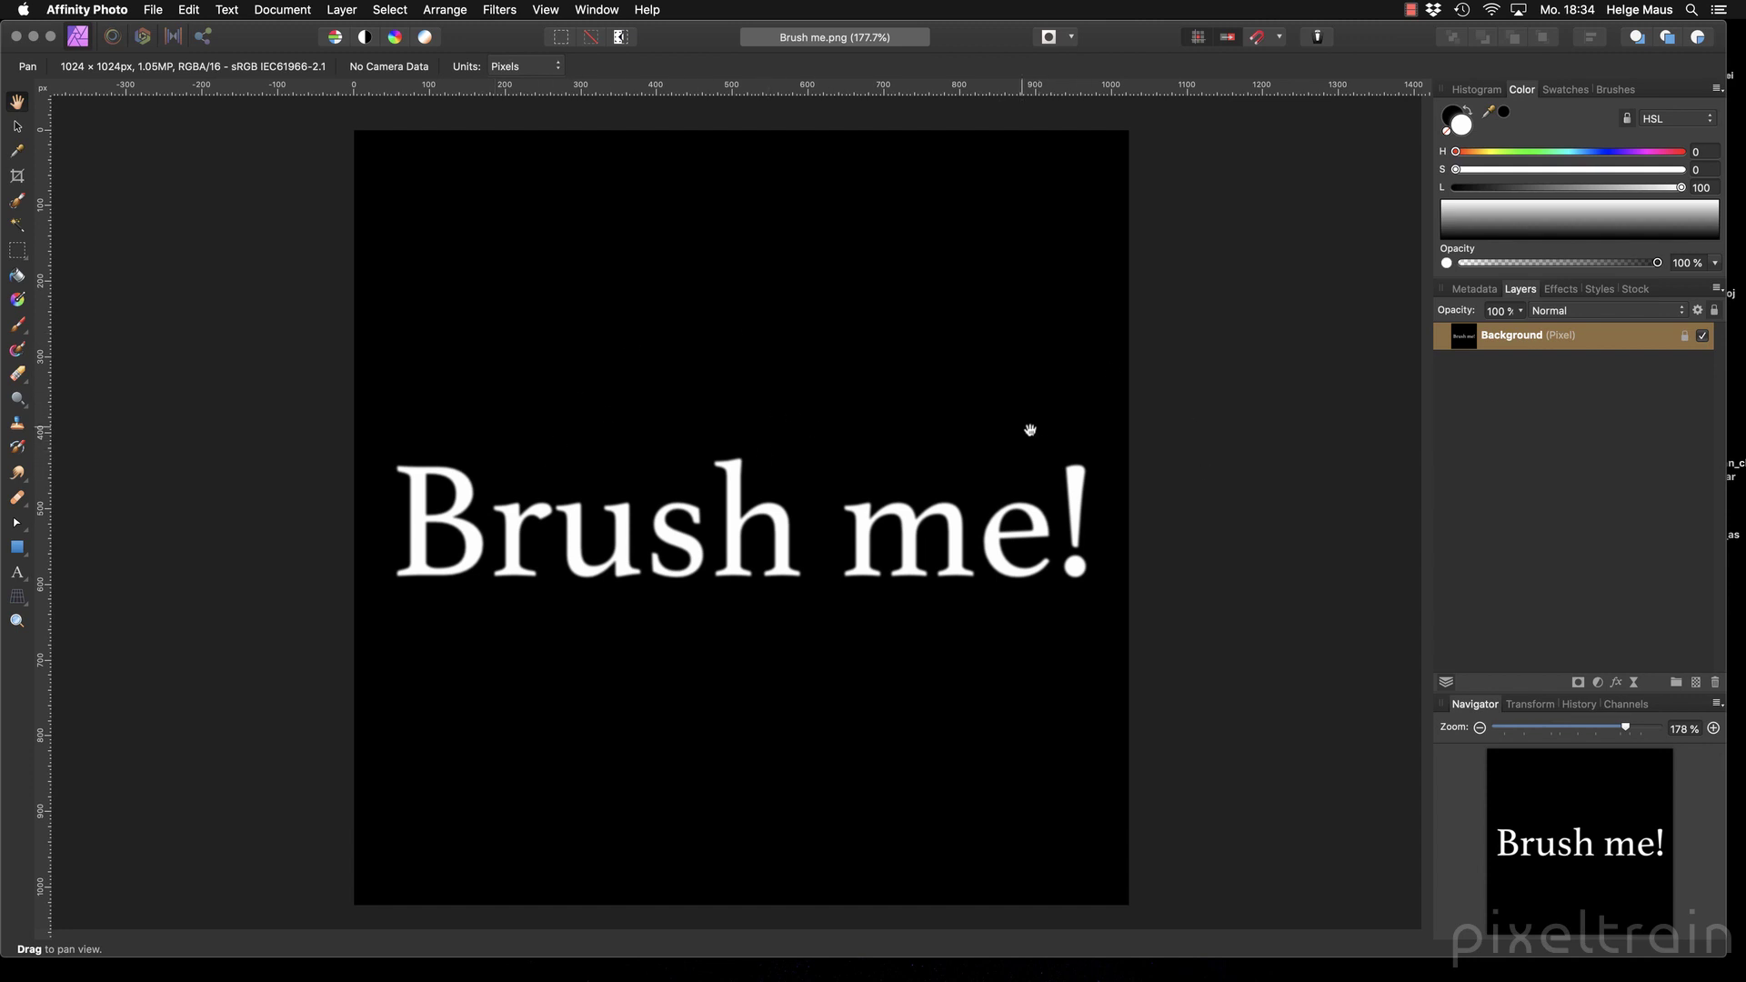
mouse_move(636, 962)
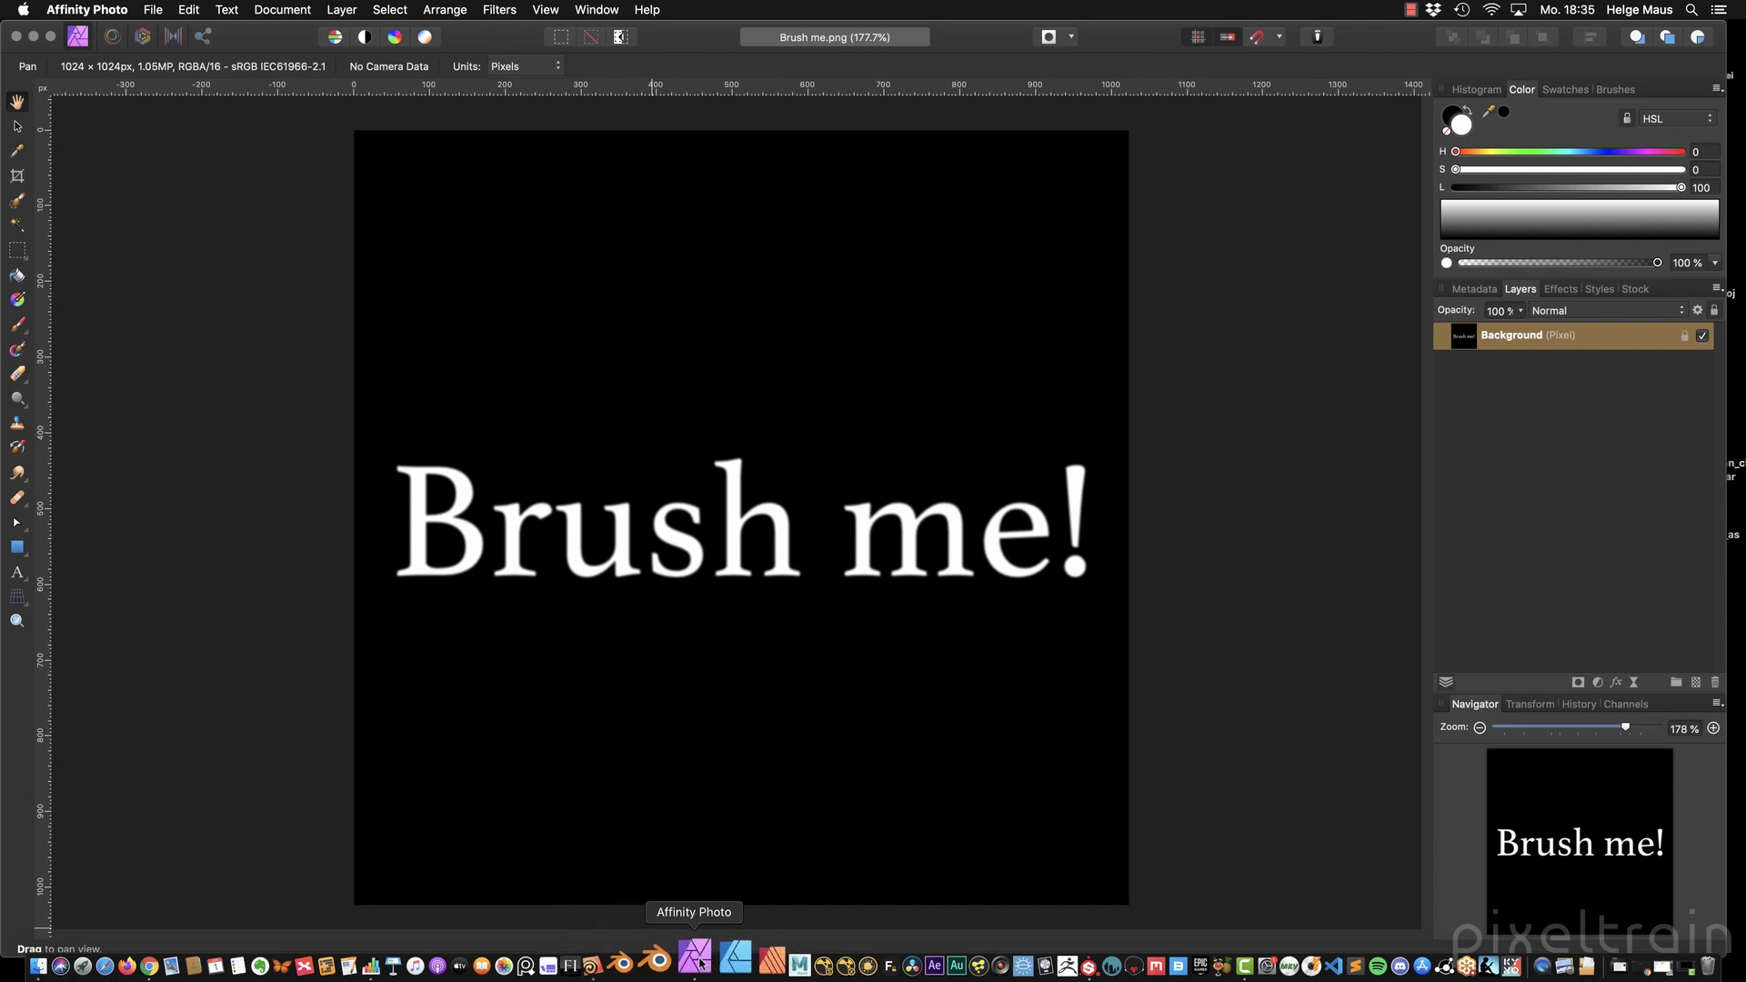
left_click(1067, 966)
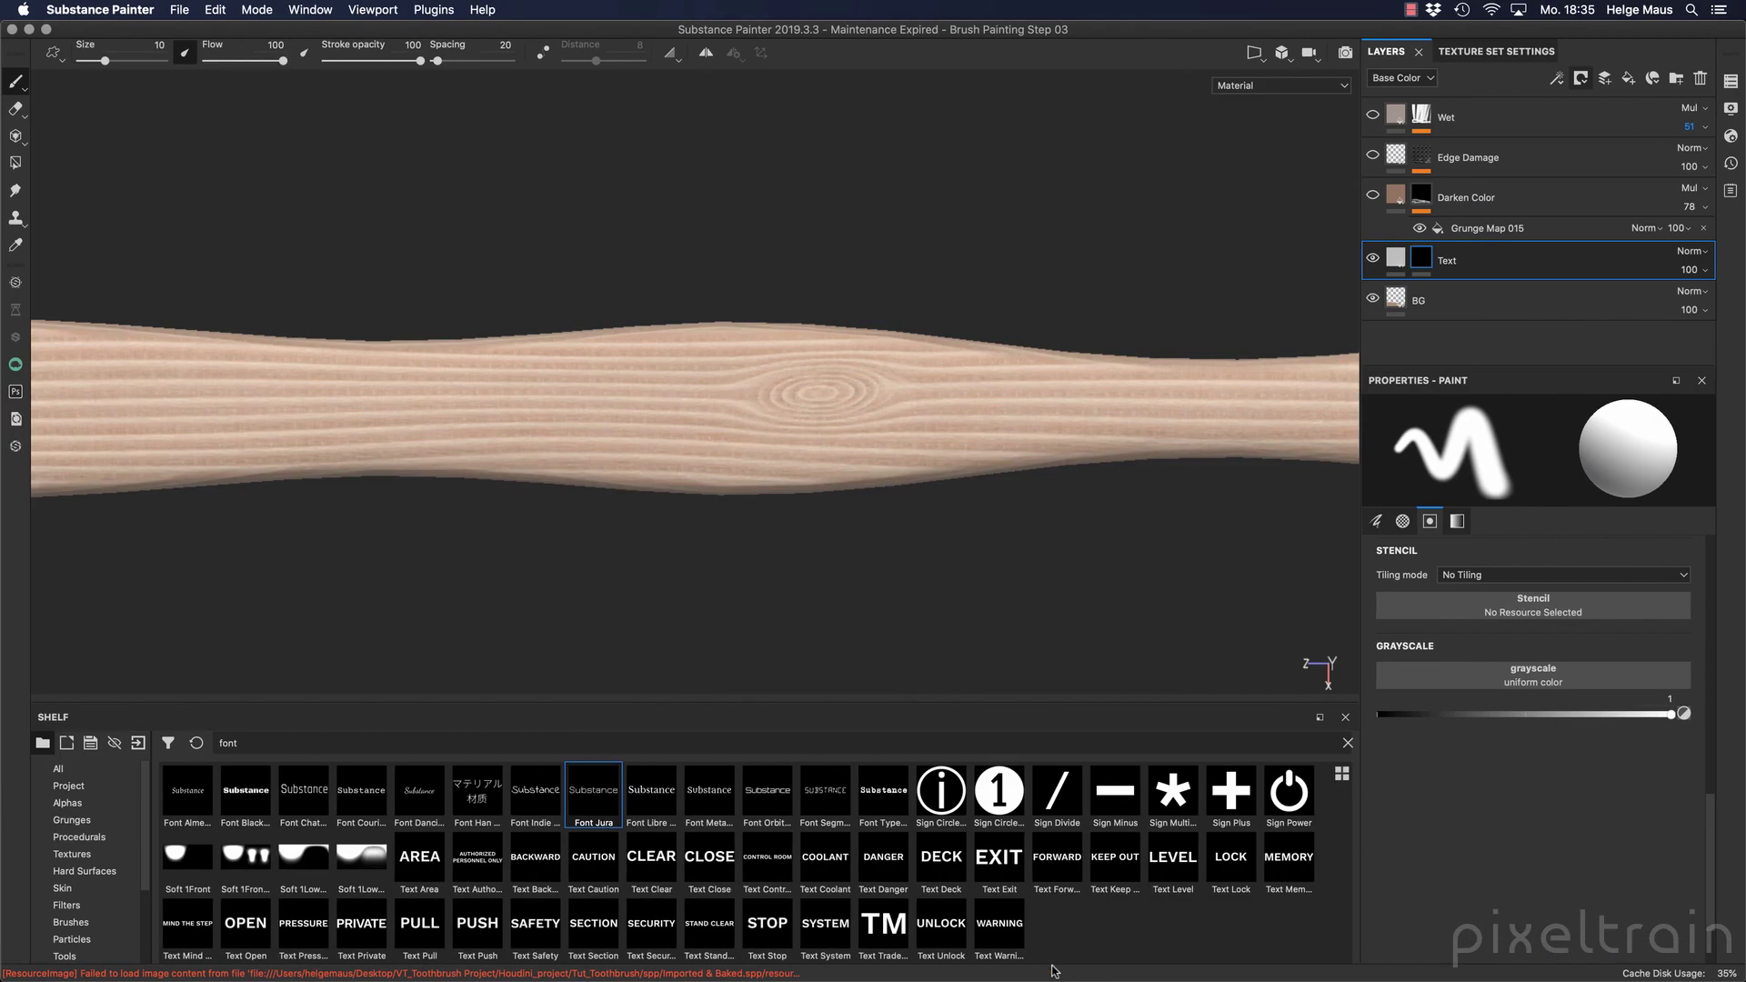
Add Brush me.png from the _texturen_extern_ folder to the resource import list.
left_click(71, 772)
left_click(96, 788)
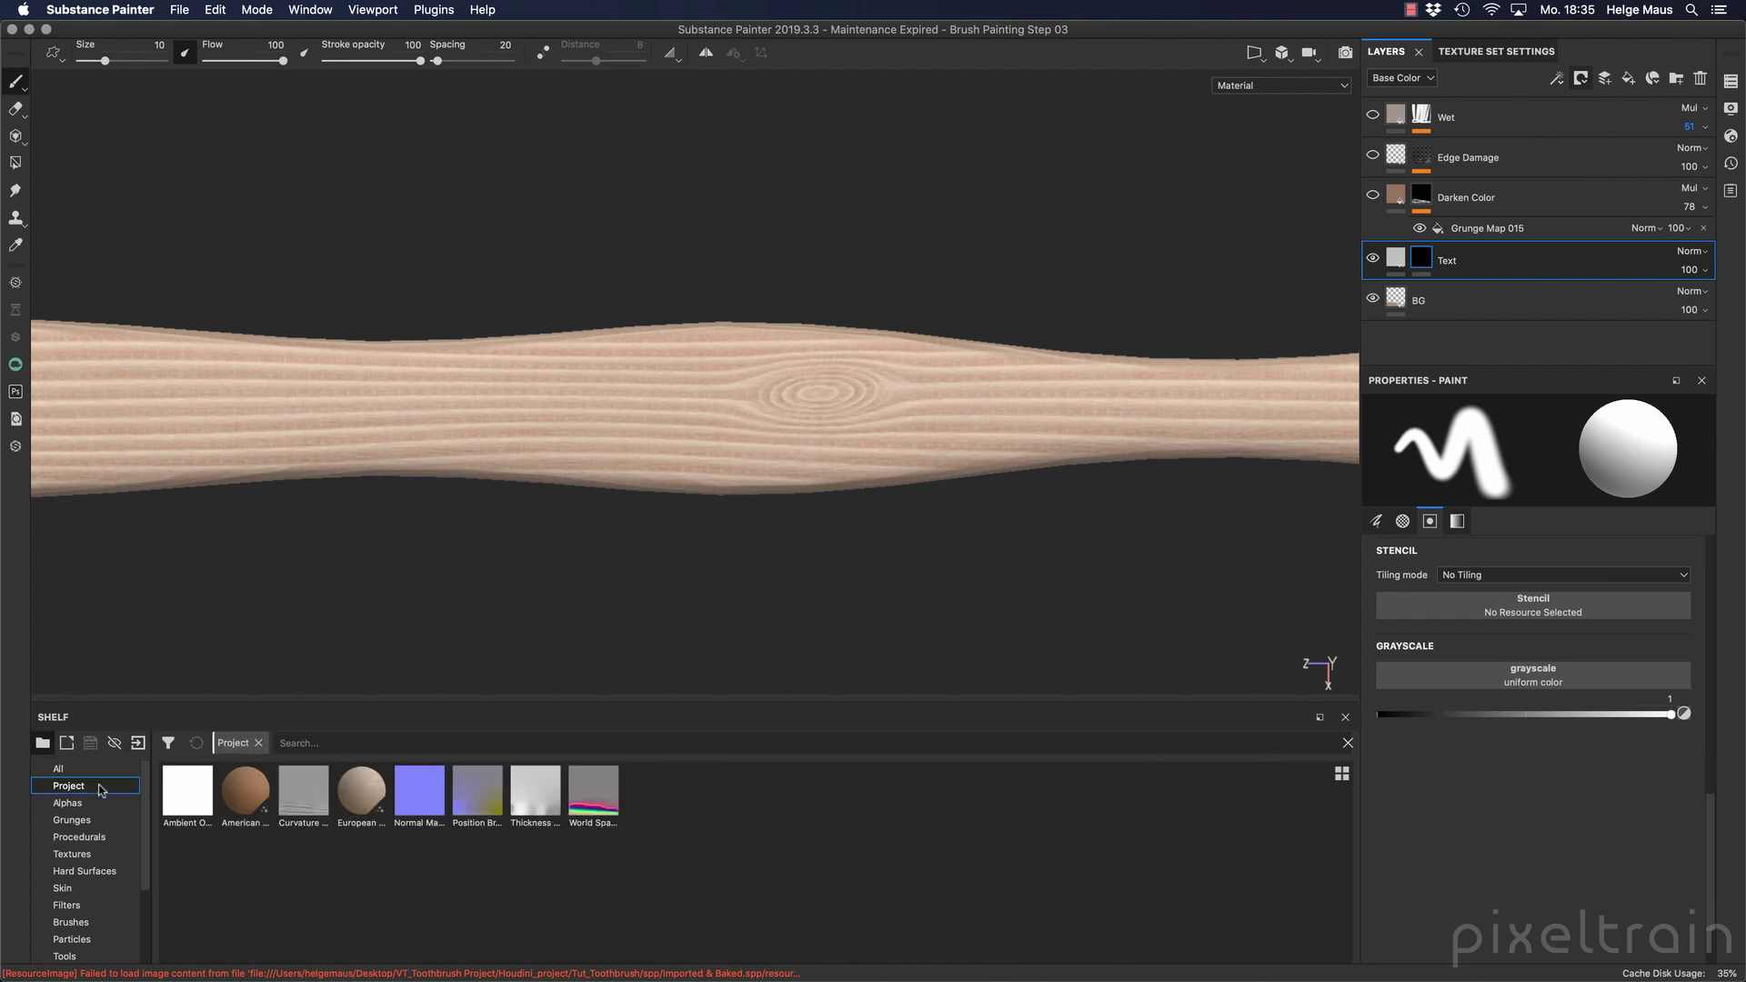
left_click(138, 743)
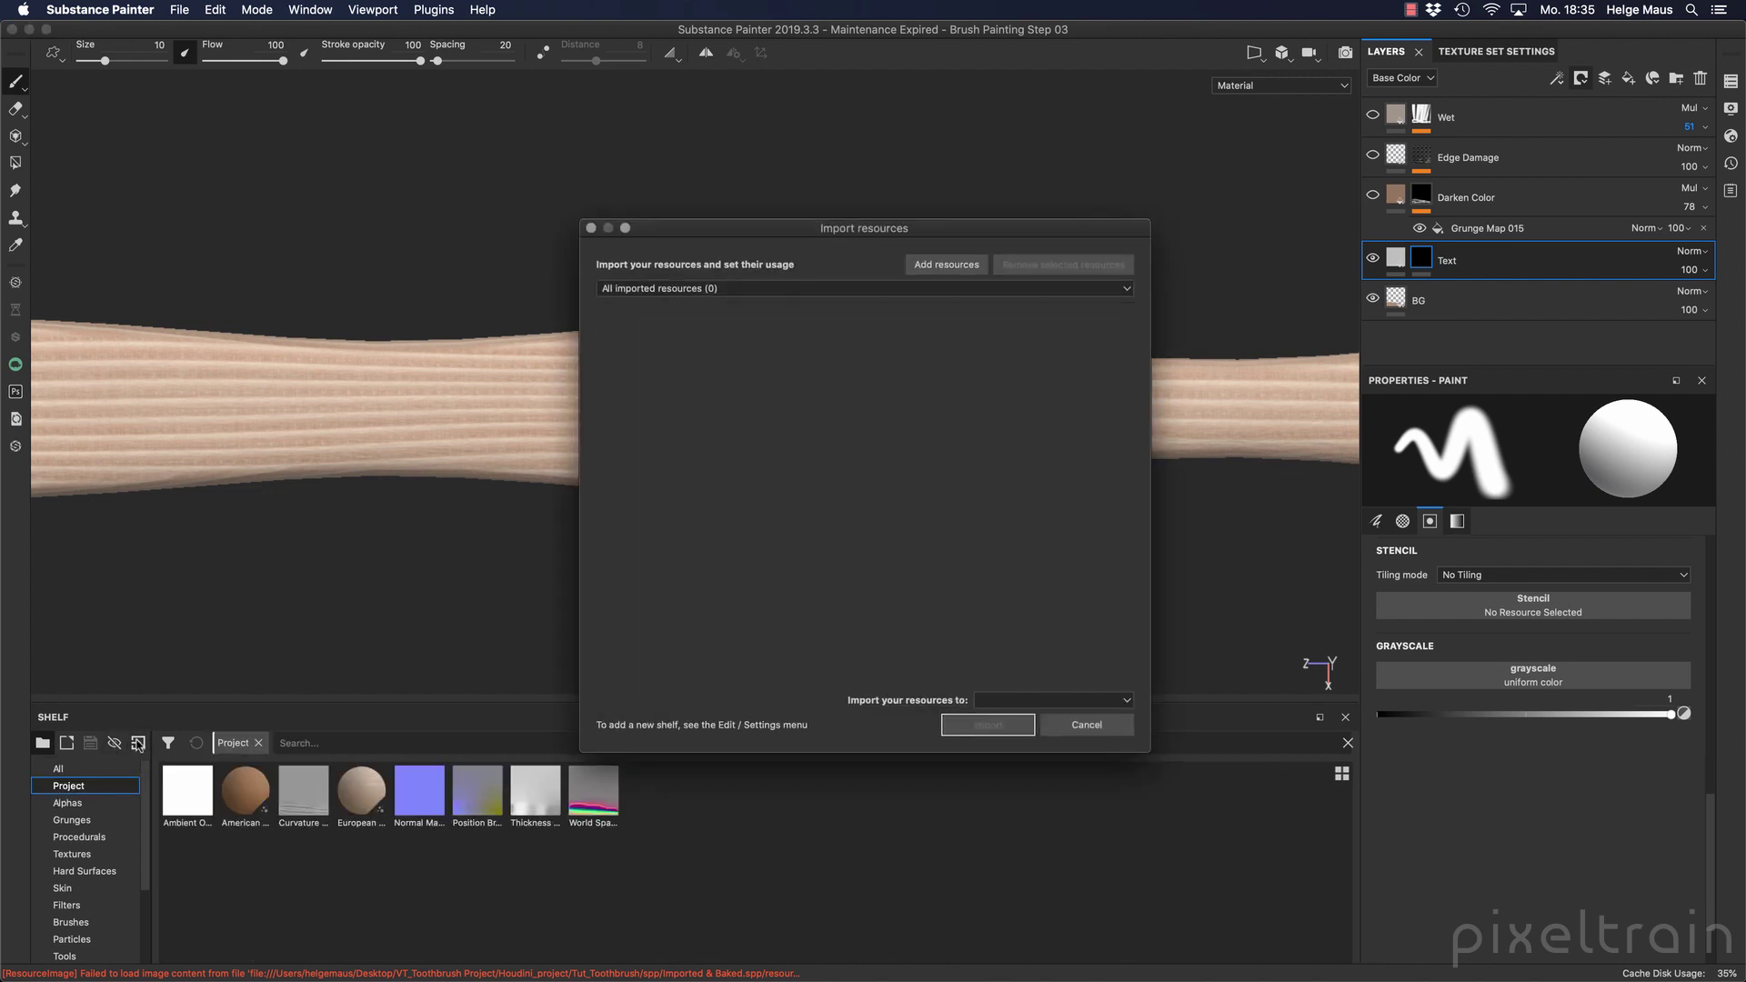
left_click(947, 265)
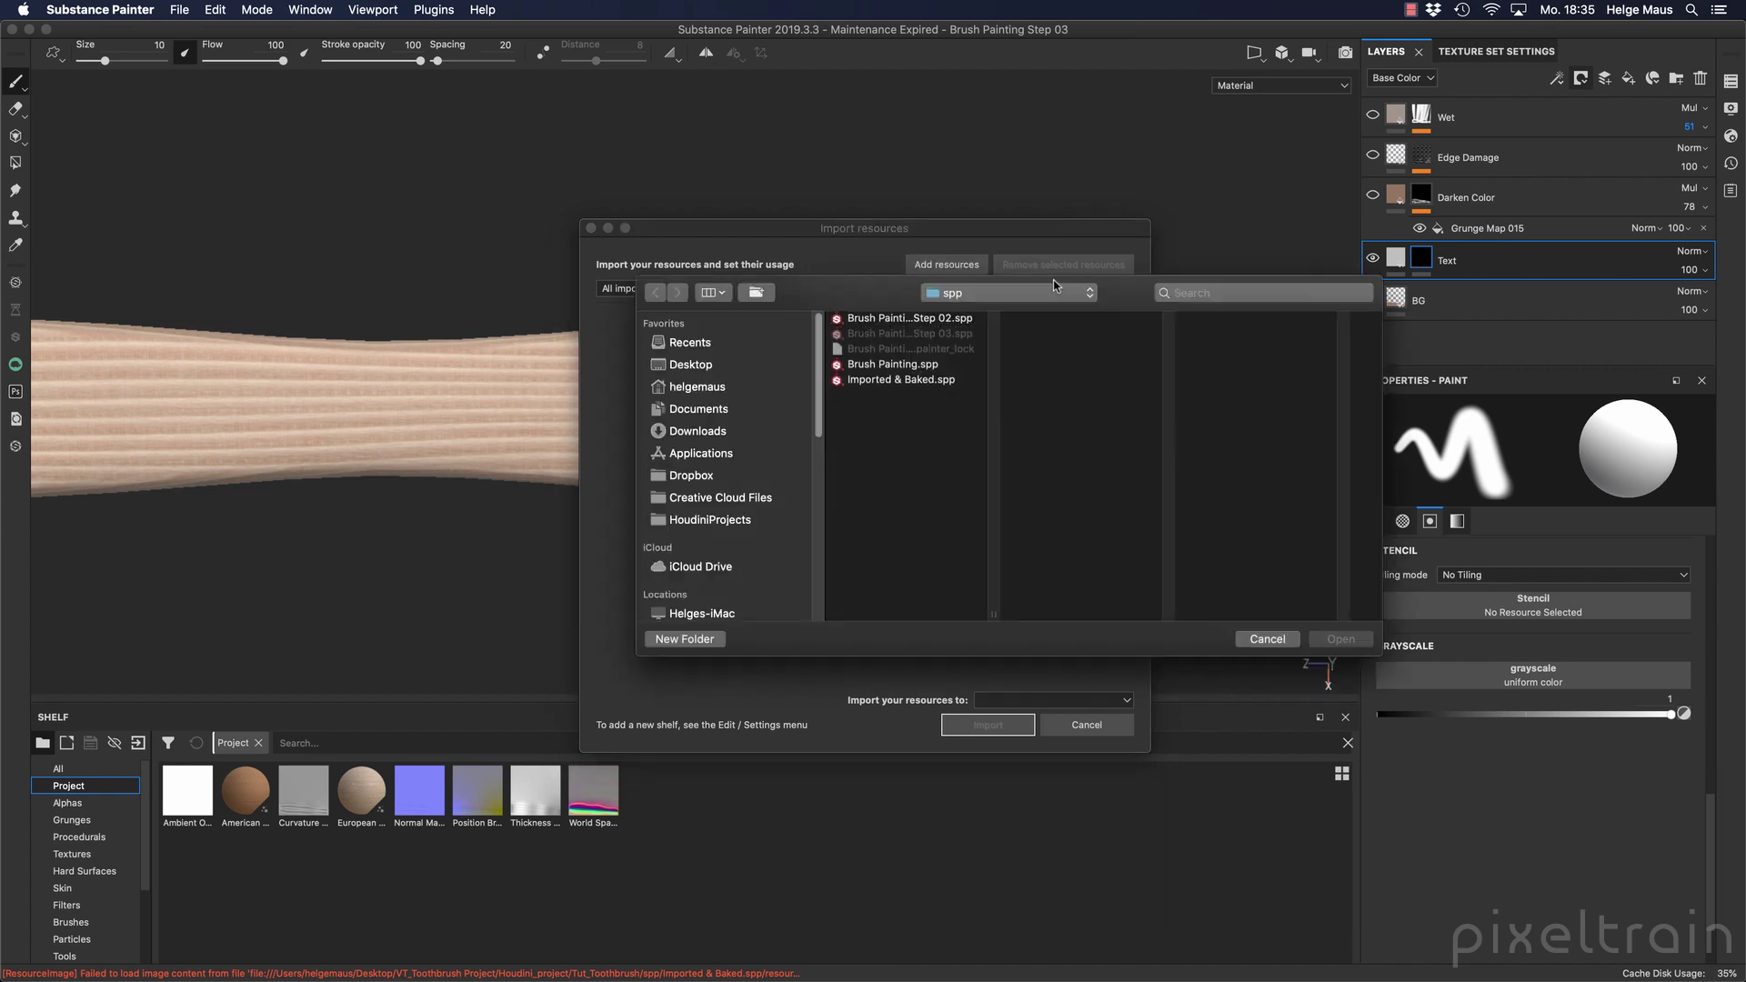
left_click(1014, 296)
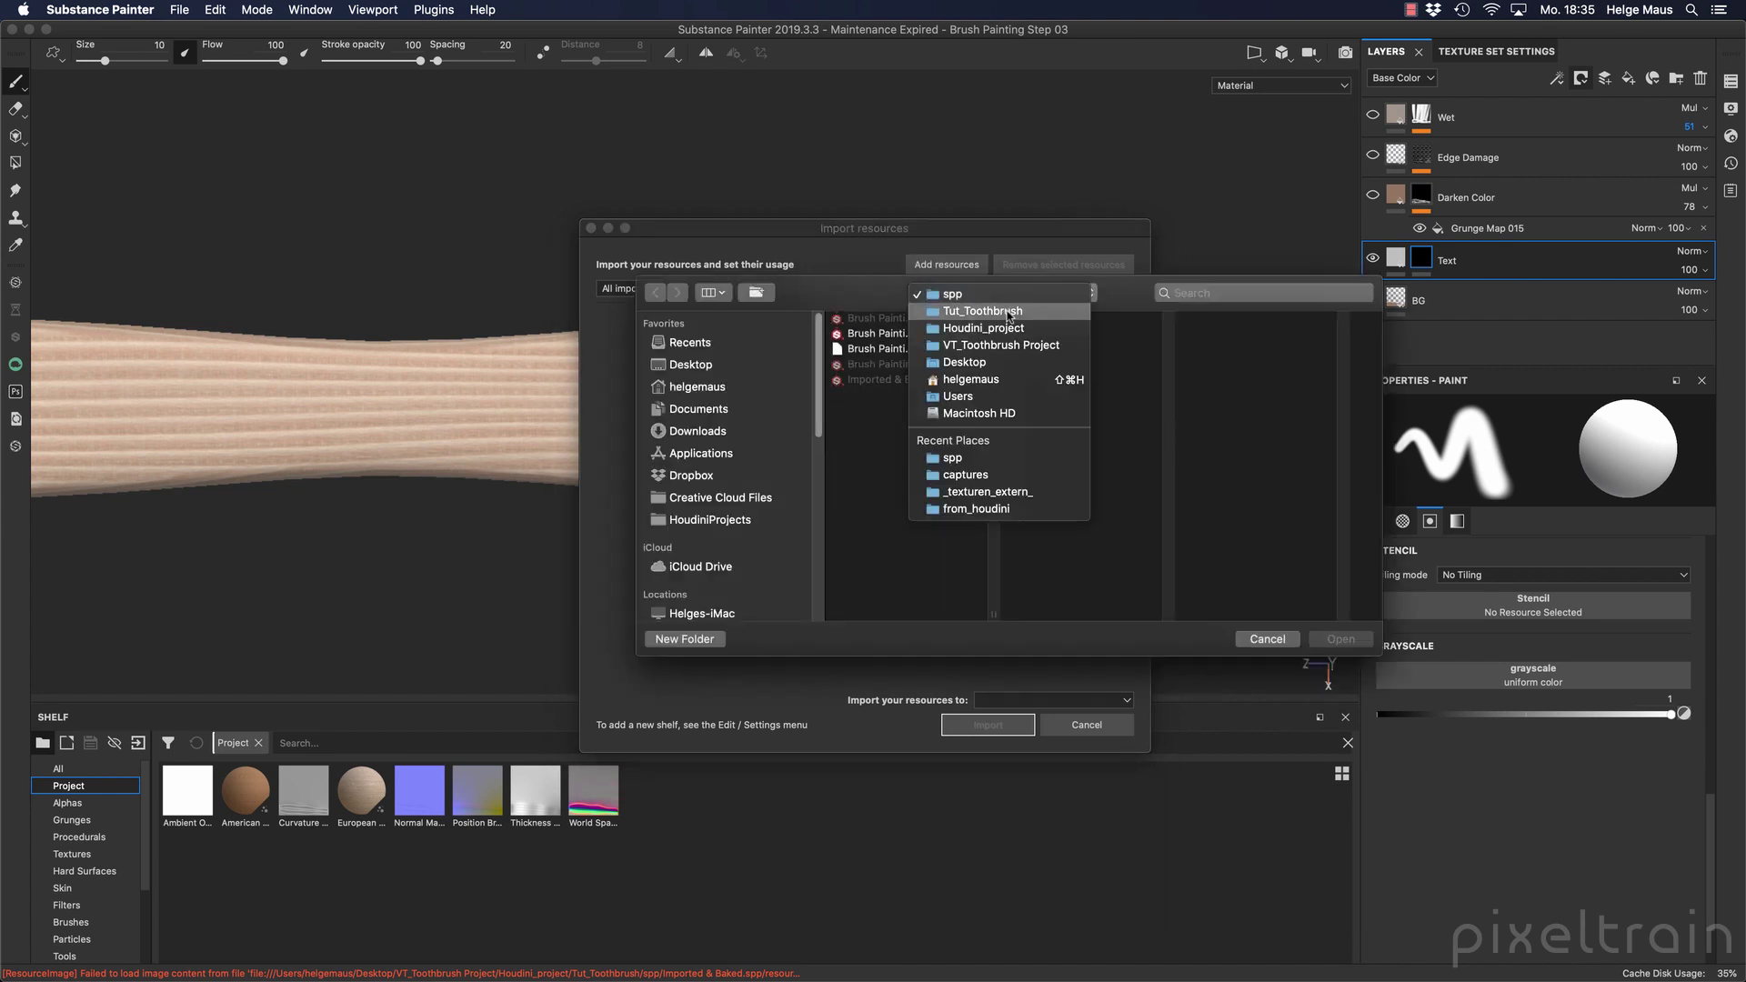
left_click(1000, 311)
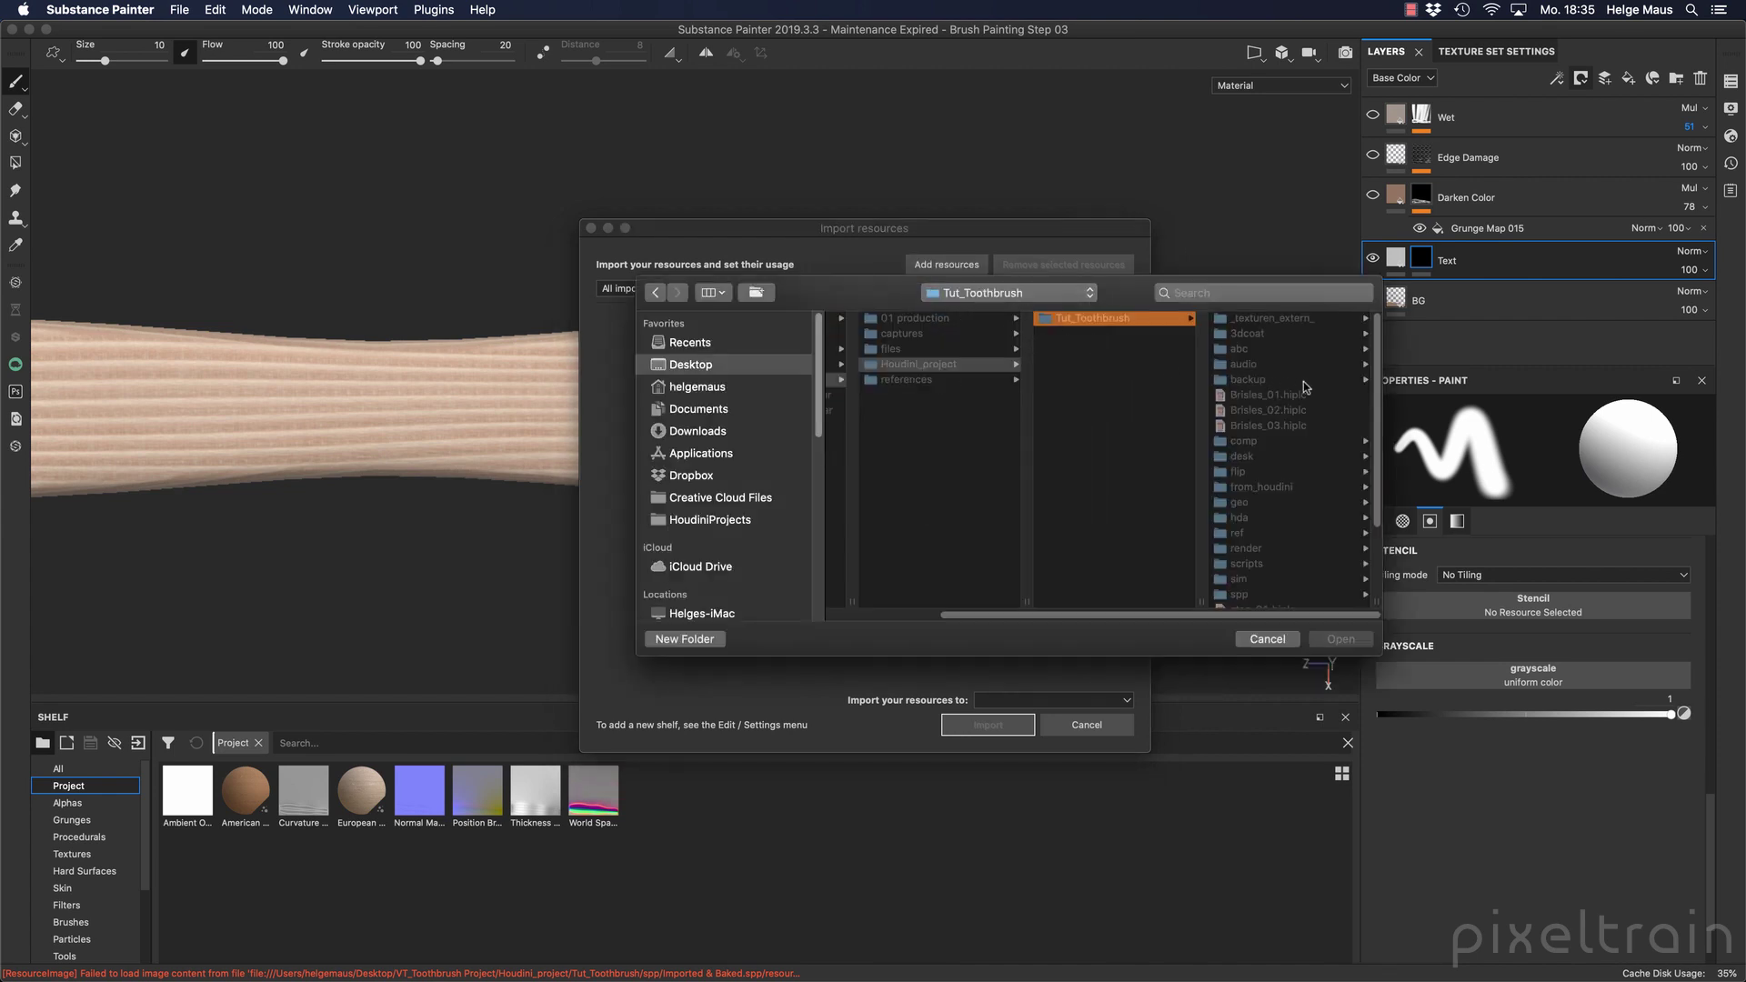
scroll(1264, 391, "down", 3)
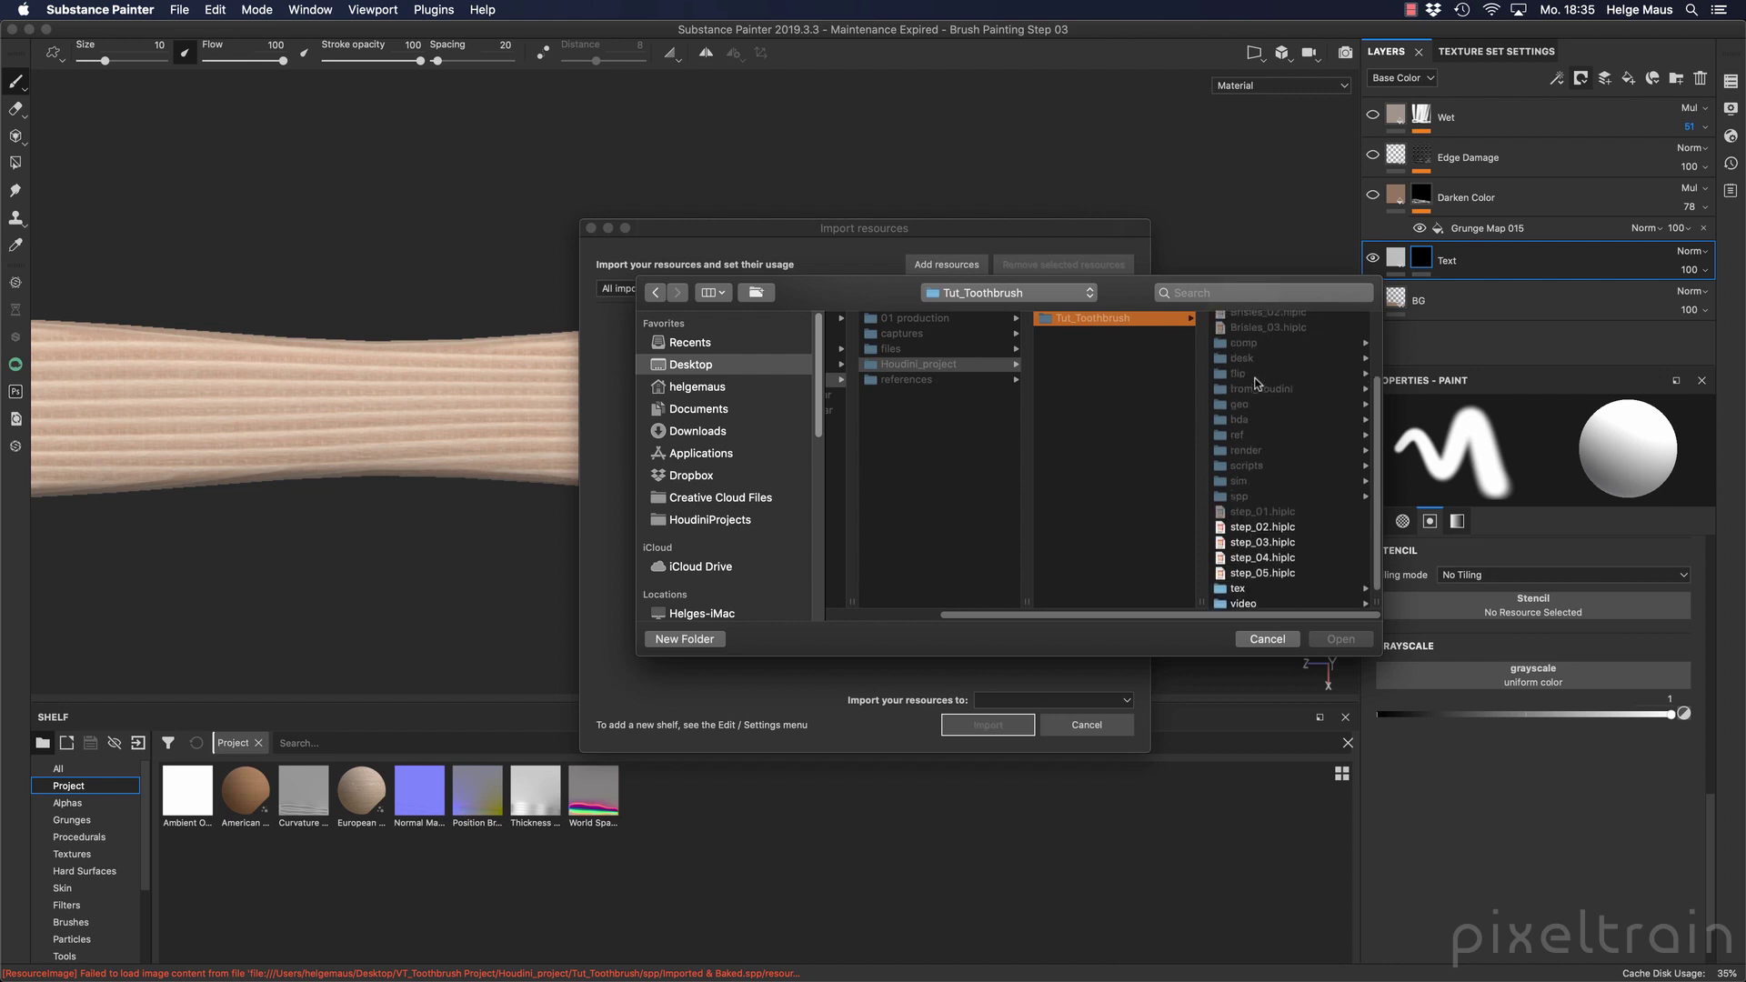
scroll(1257, 382, "up", 3)
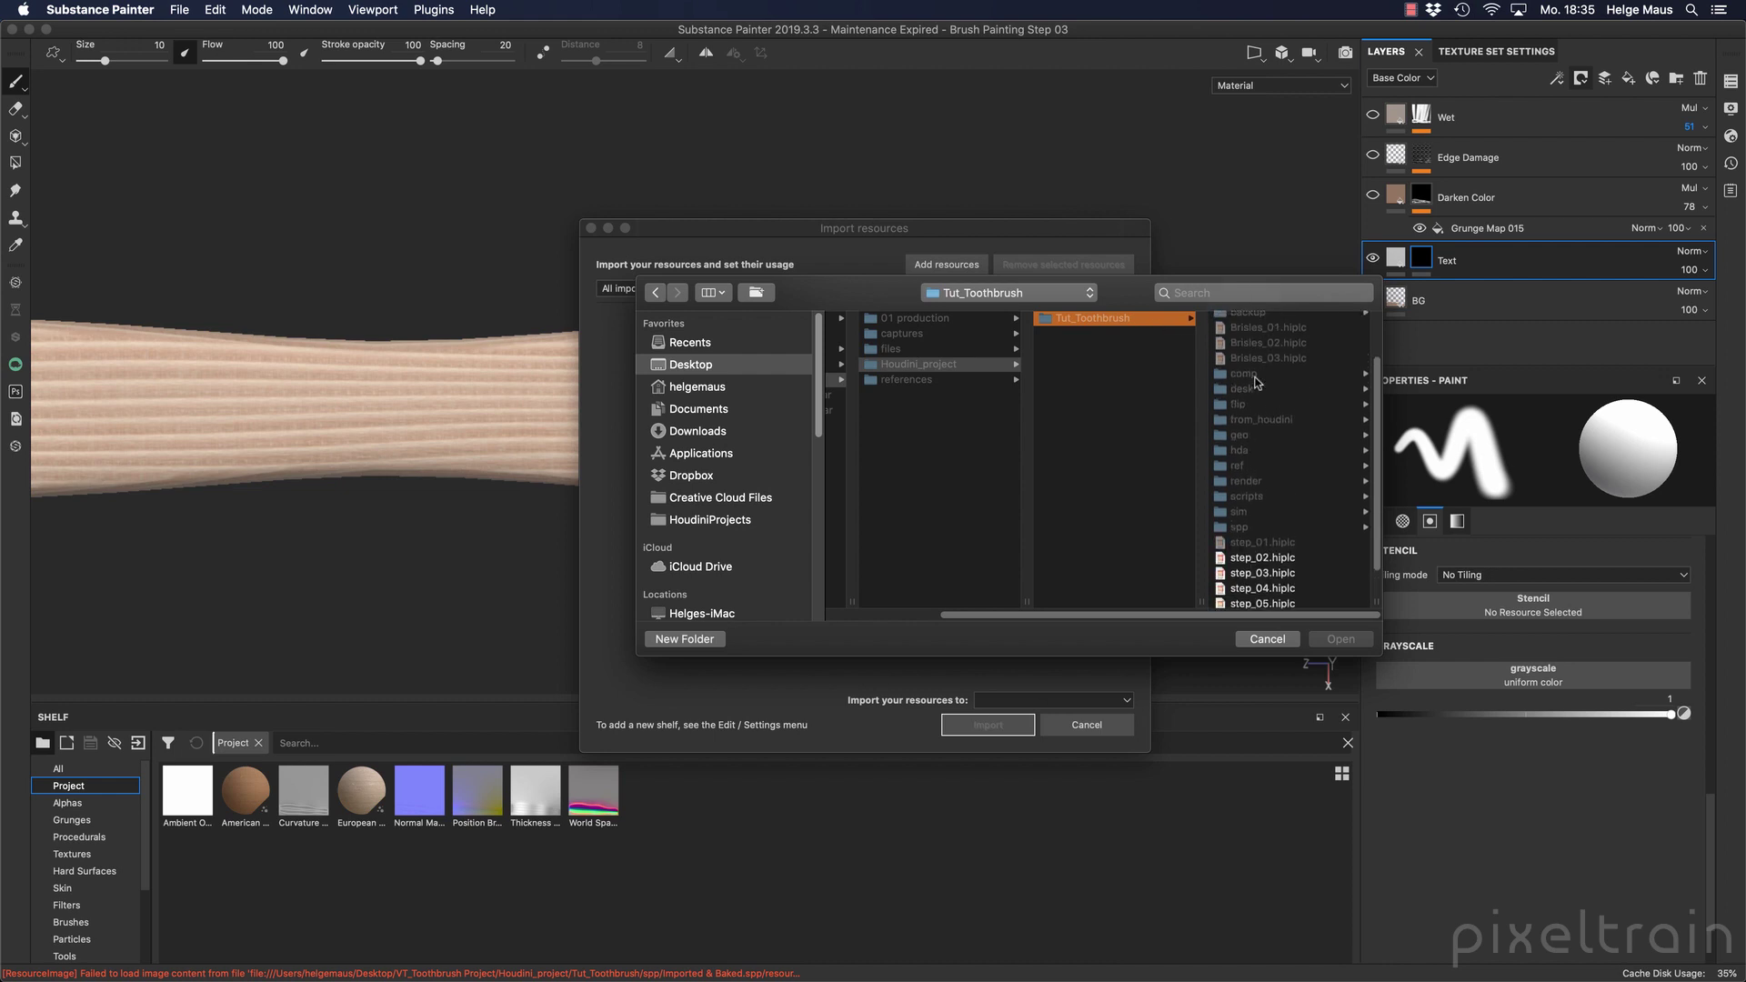
left_click(1209, 319)
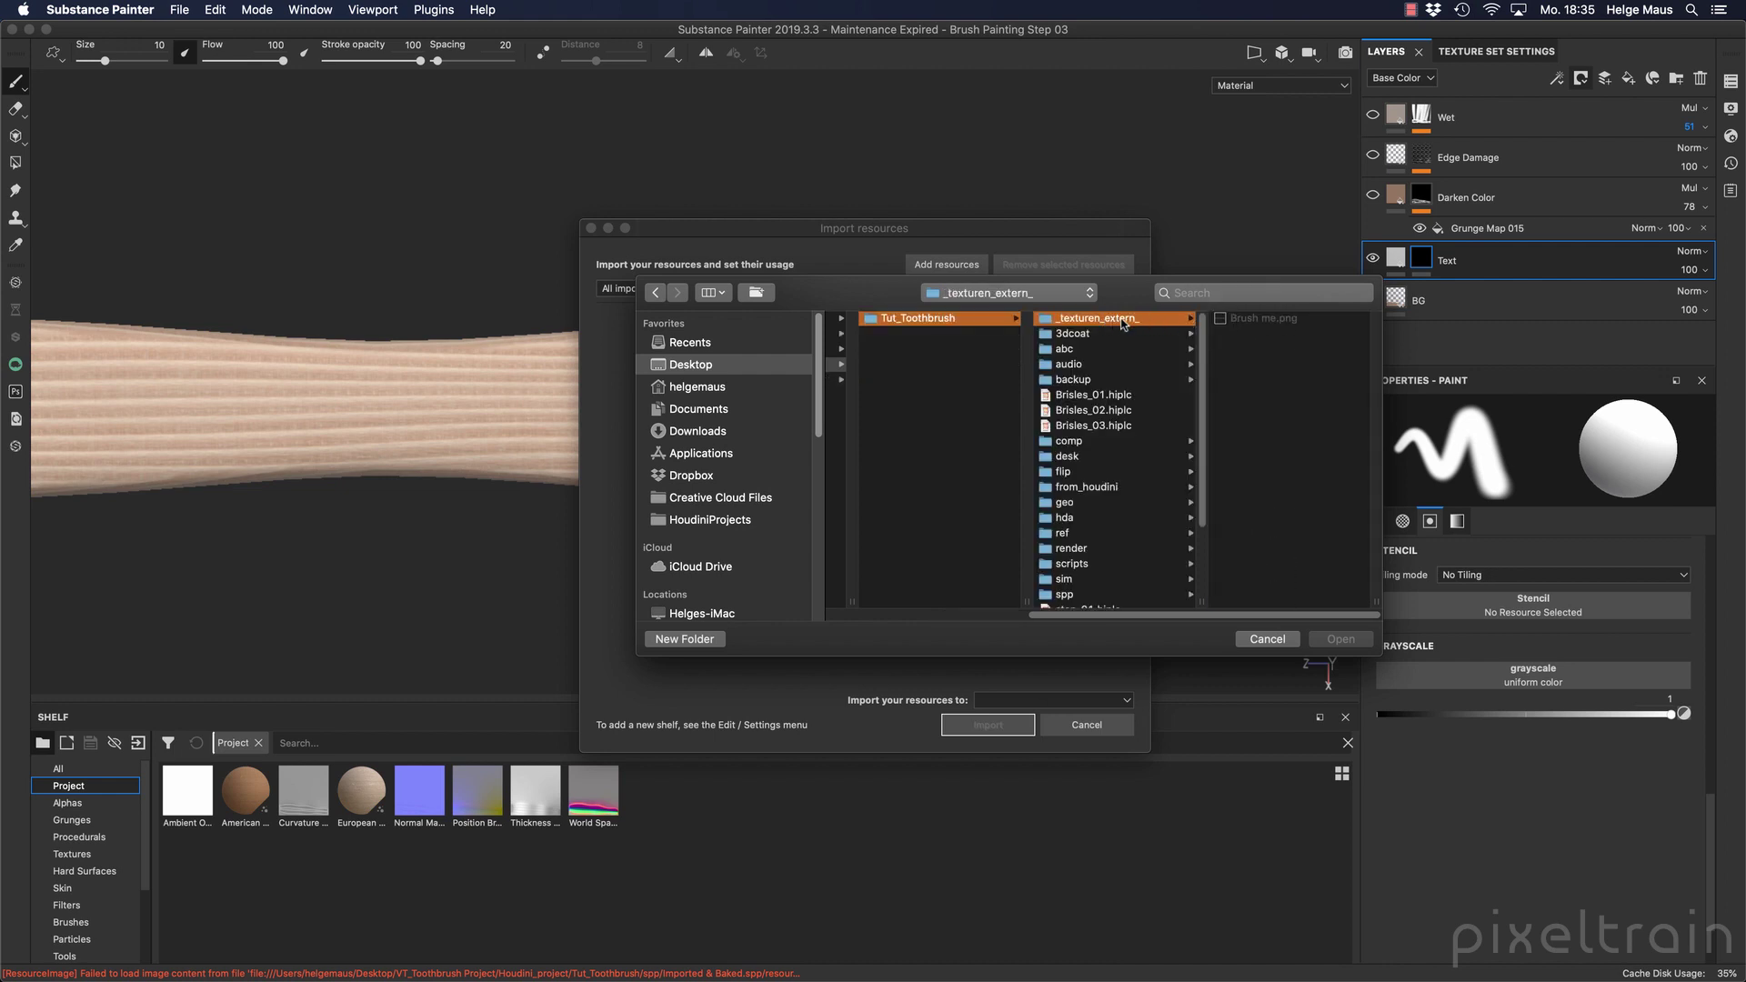
left_click(1262, 322)
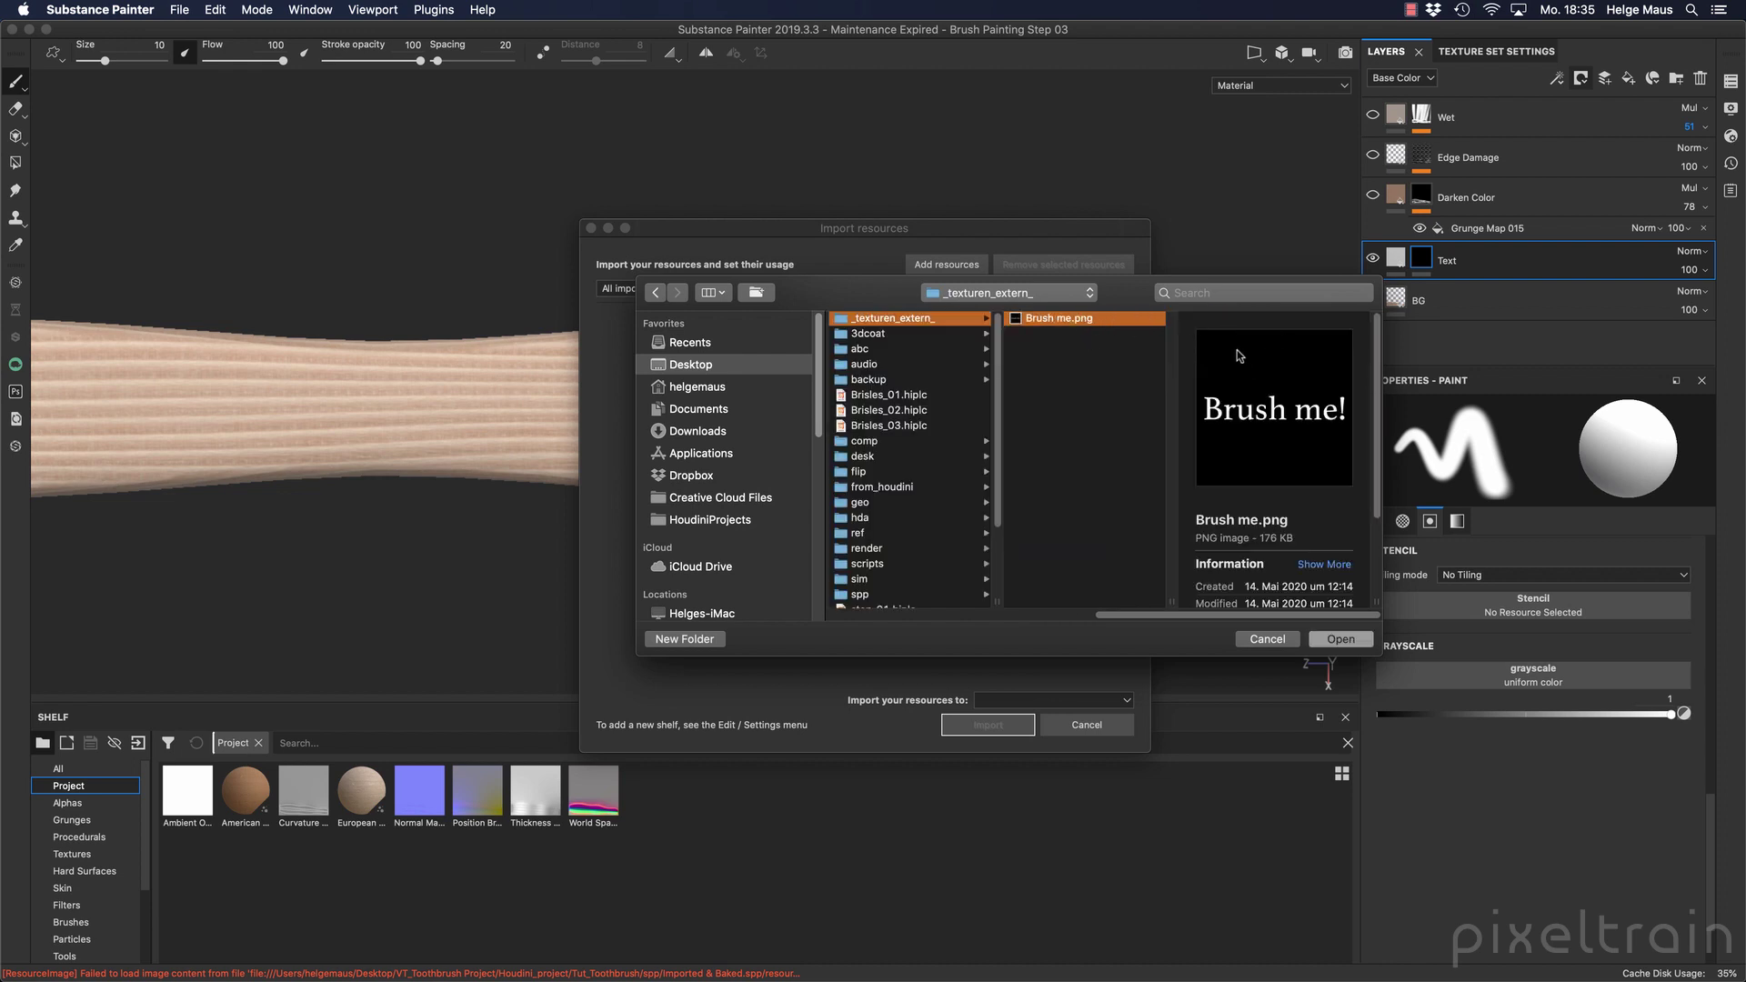
left_click(1359, 642)
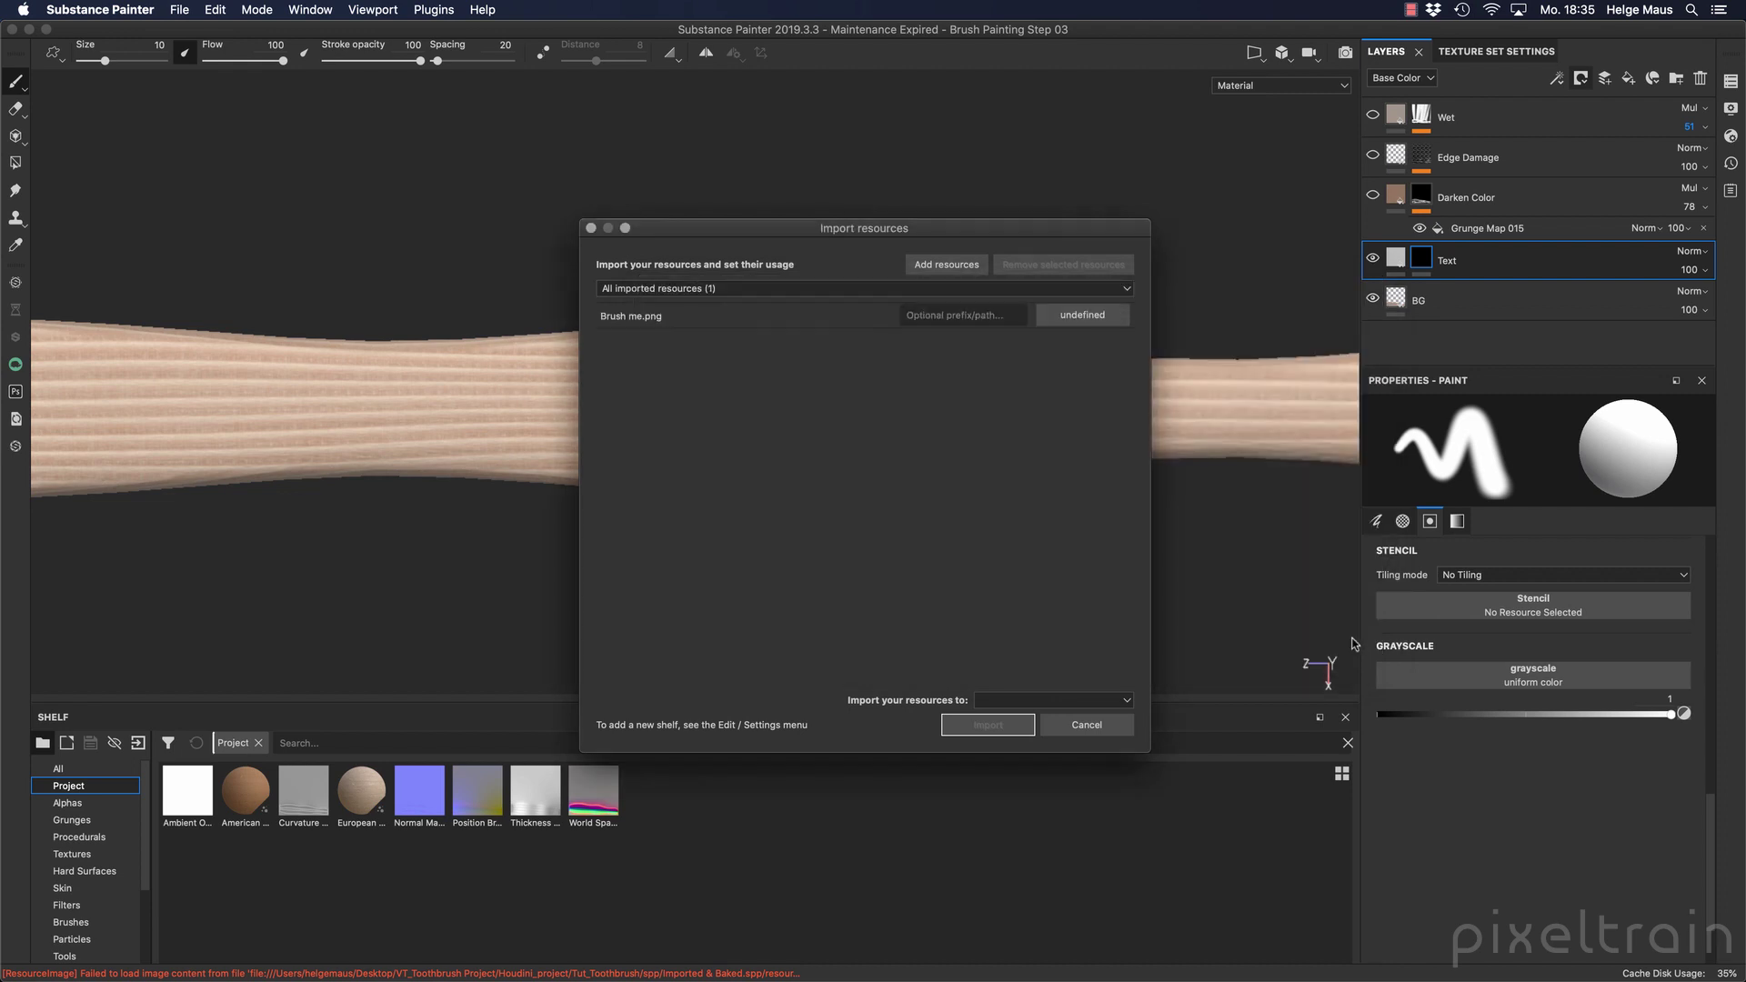
Set Brush me.png to texture usage and import it into the Brush Painting Step 03 project.
left_click(1077, 316)
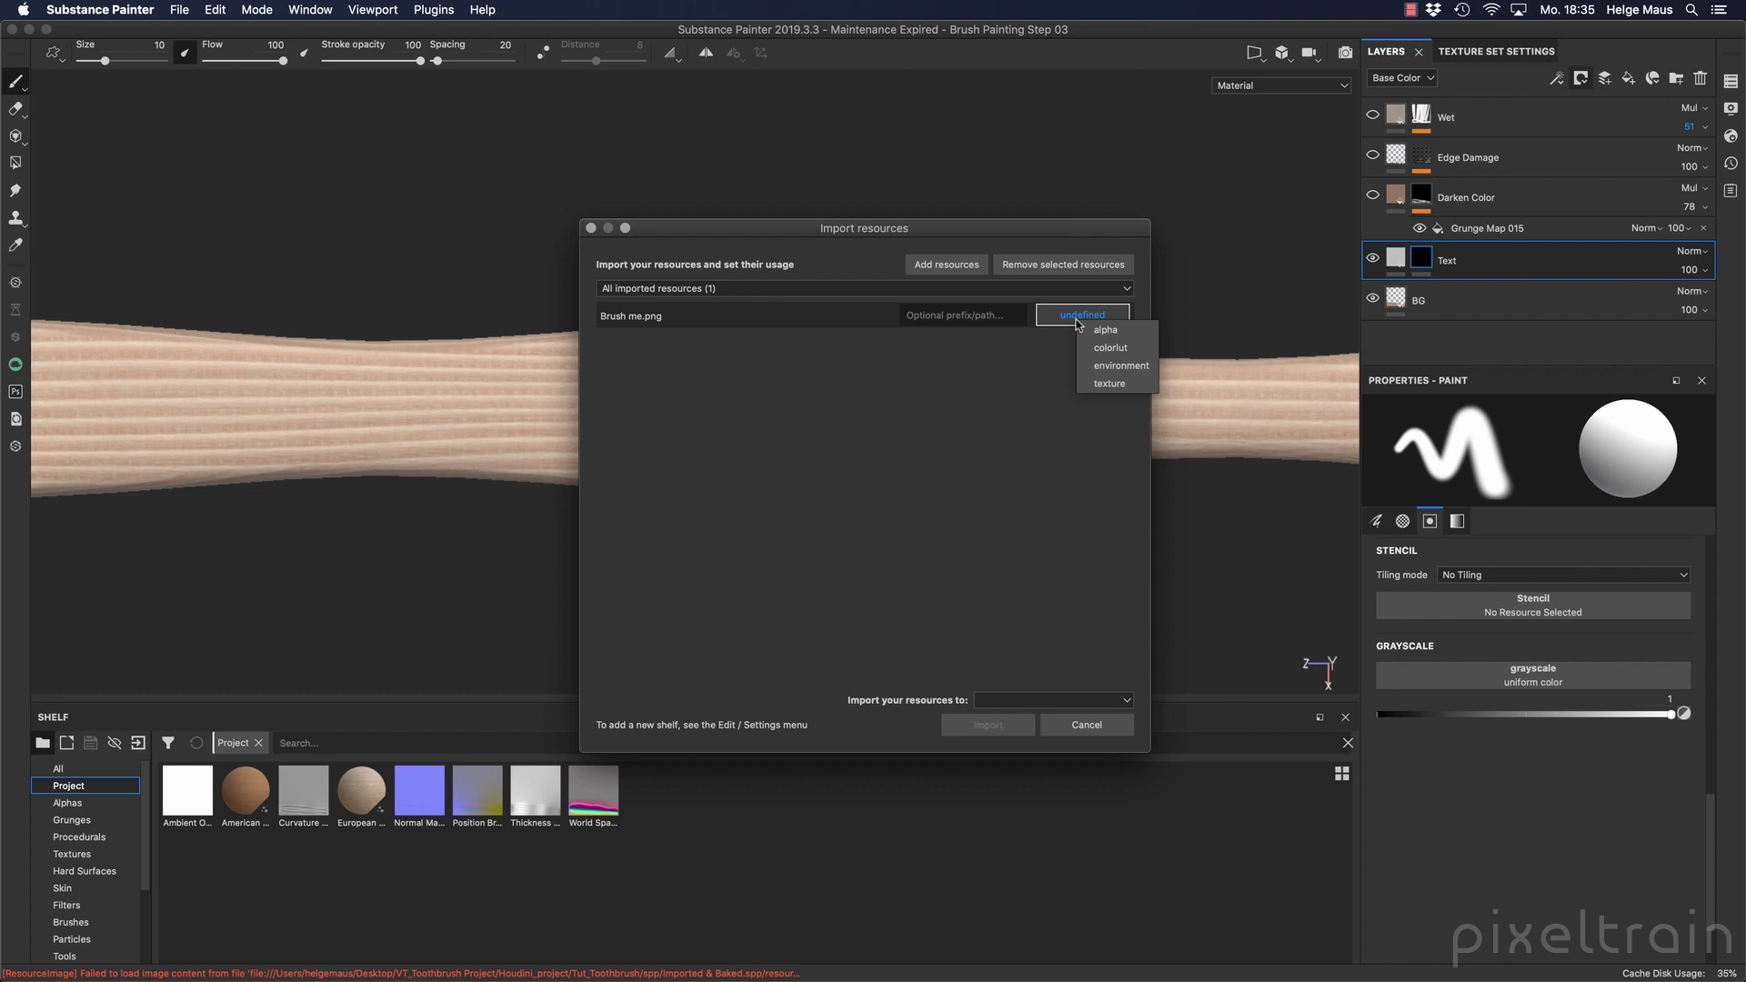
left_click(1110, 384)
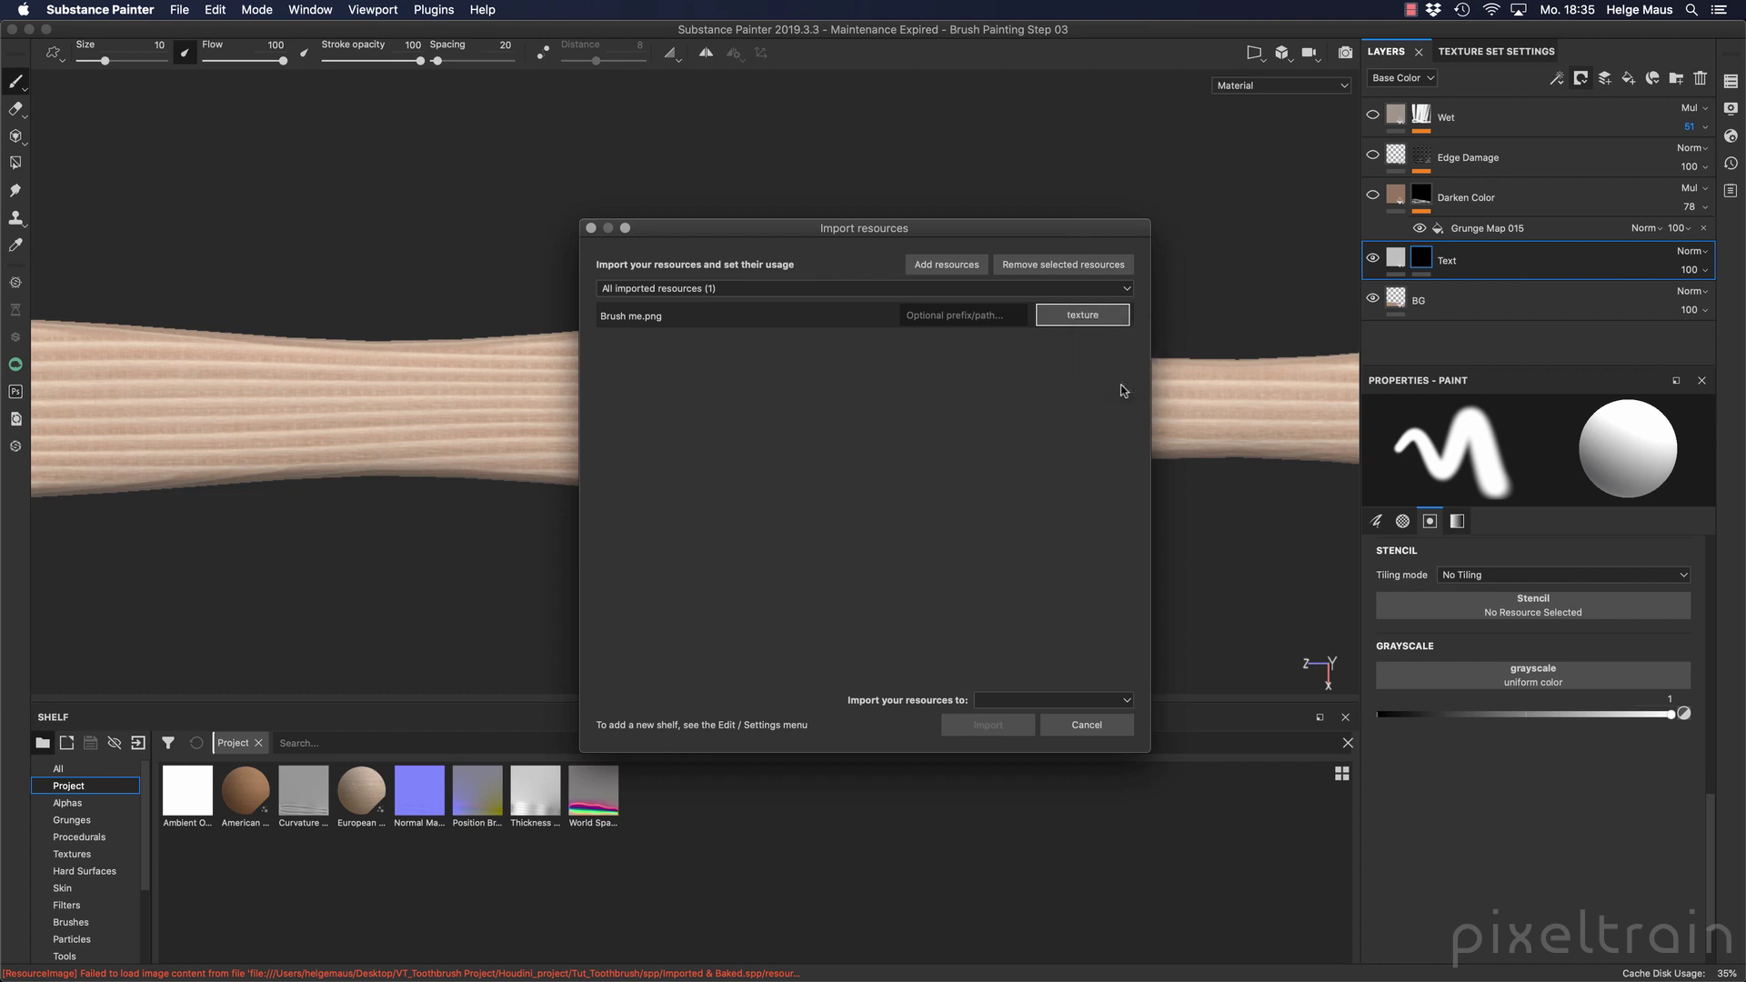
left_click(1029, 699)
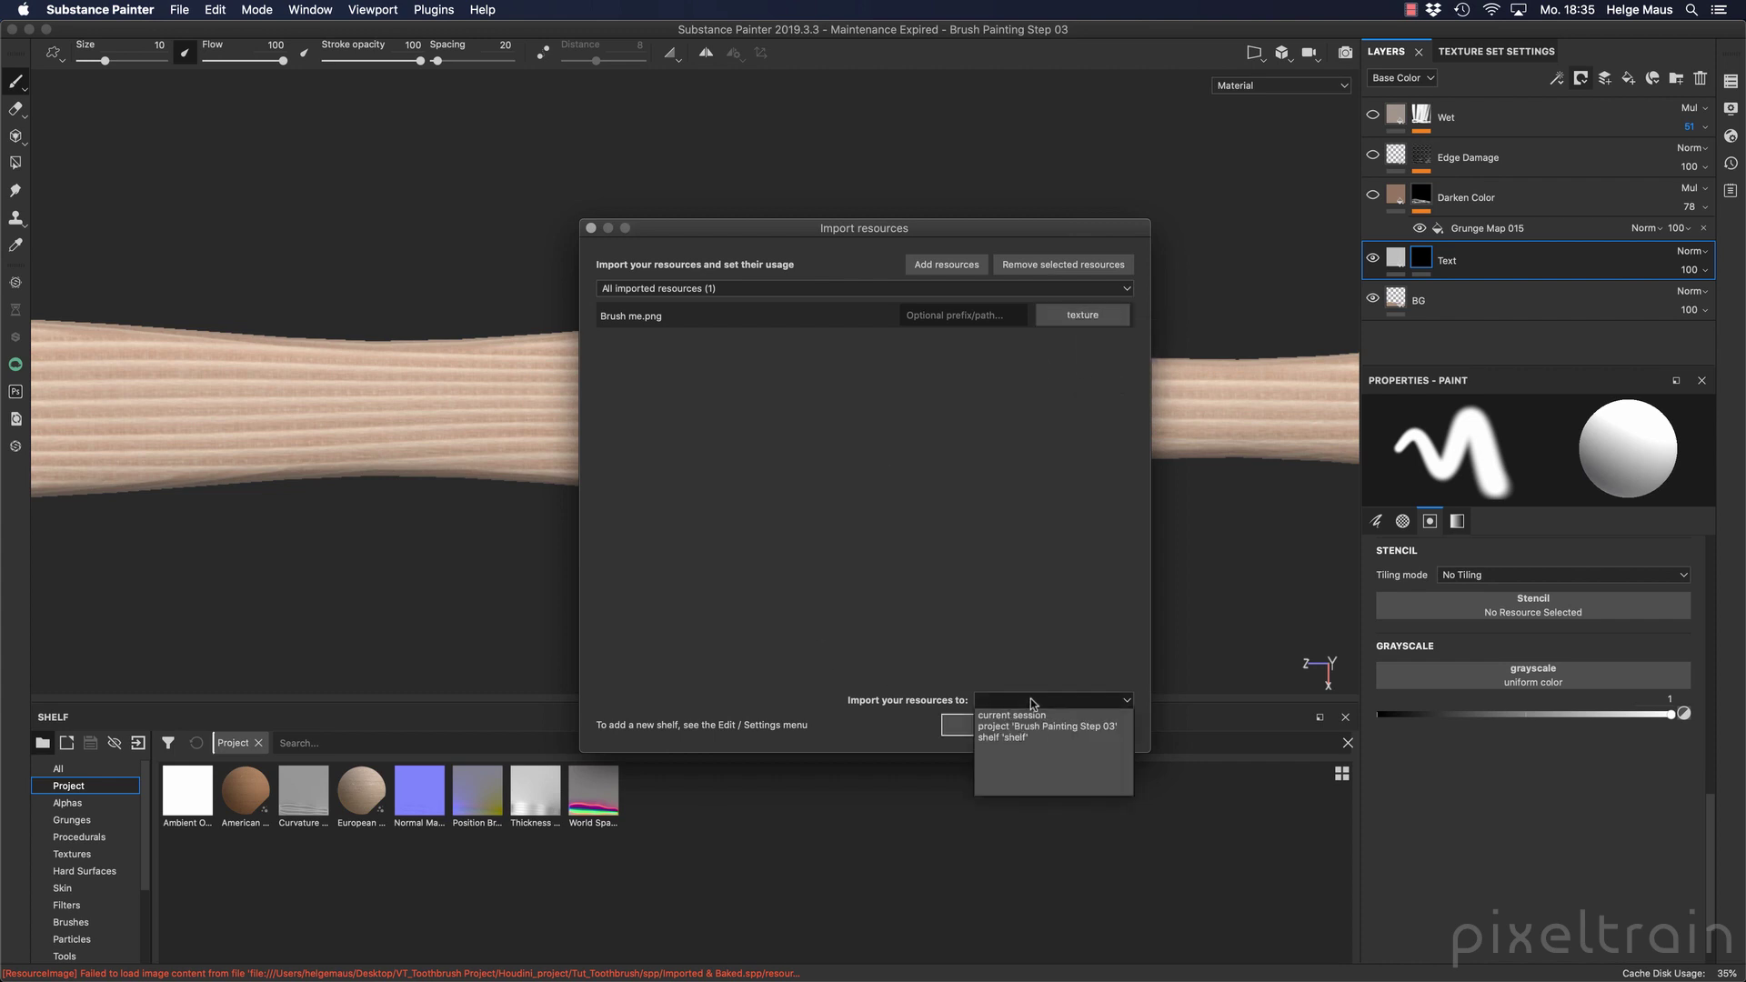
left_click(1064, 730)
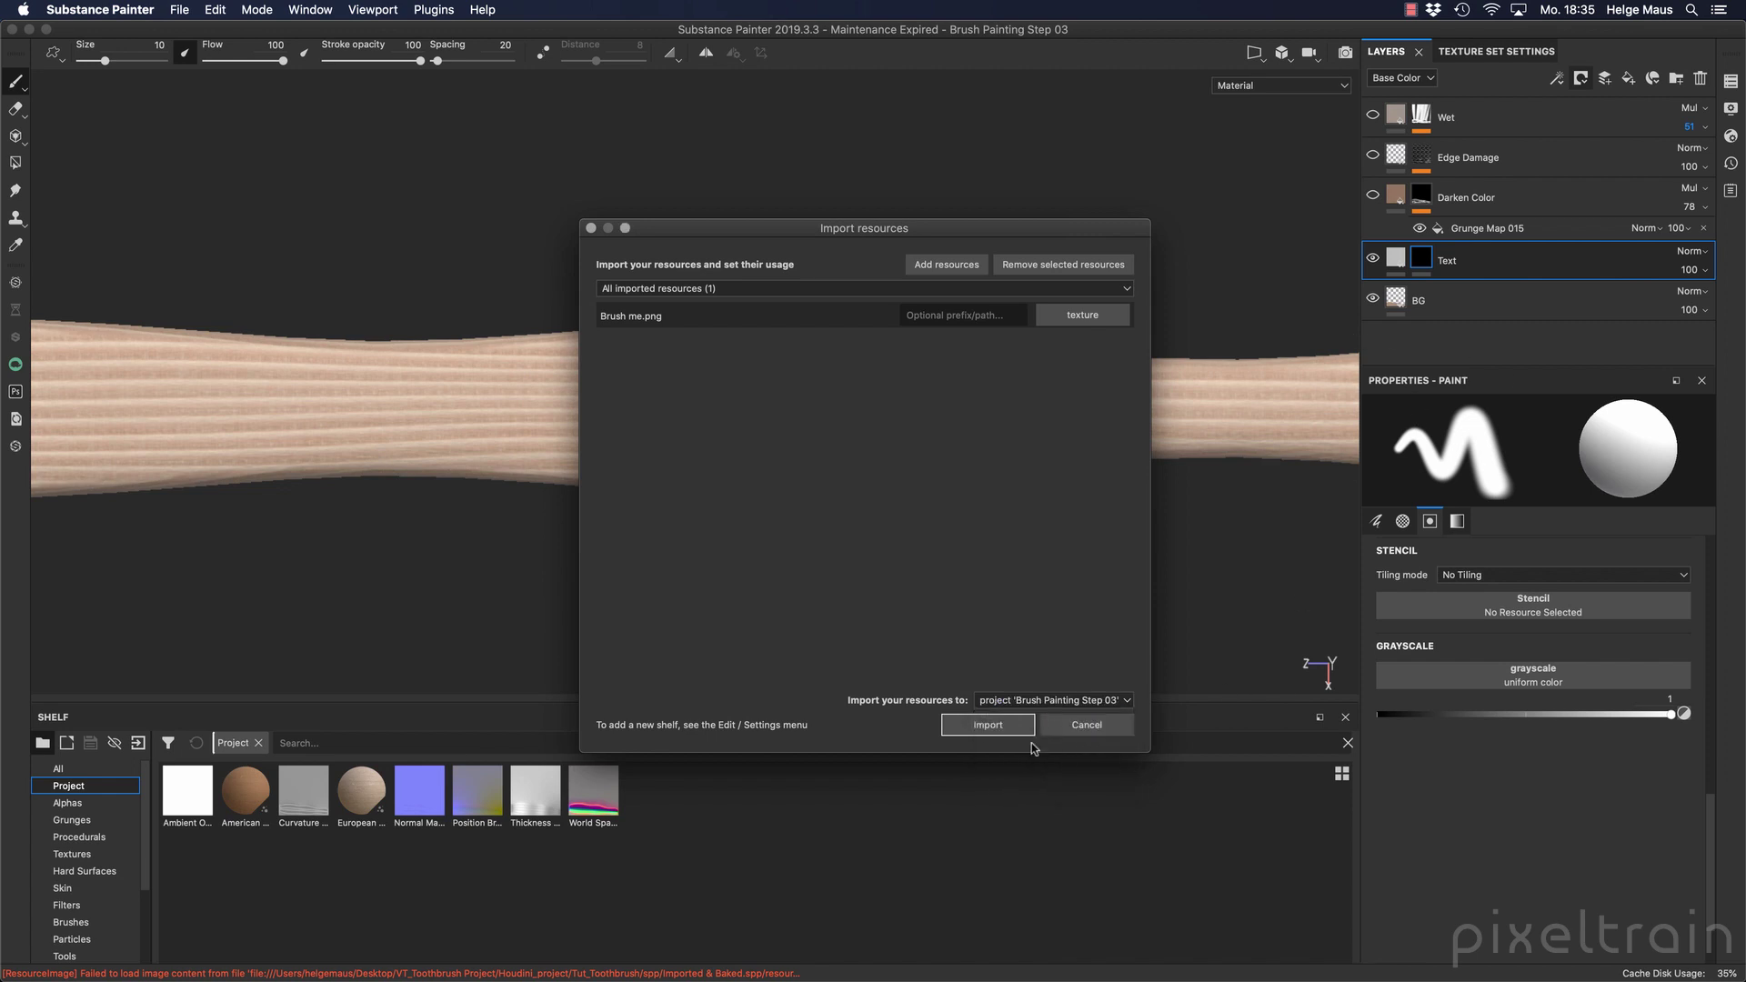
left_click(1008, 732)
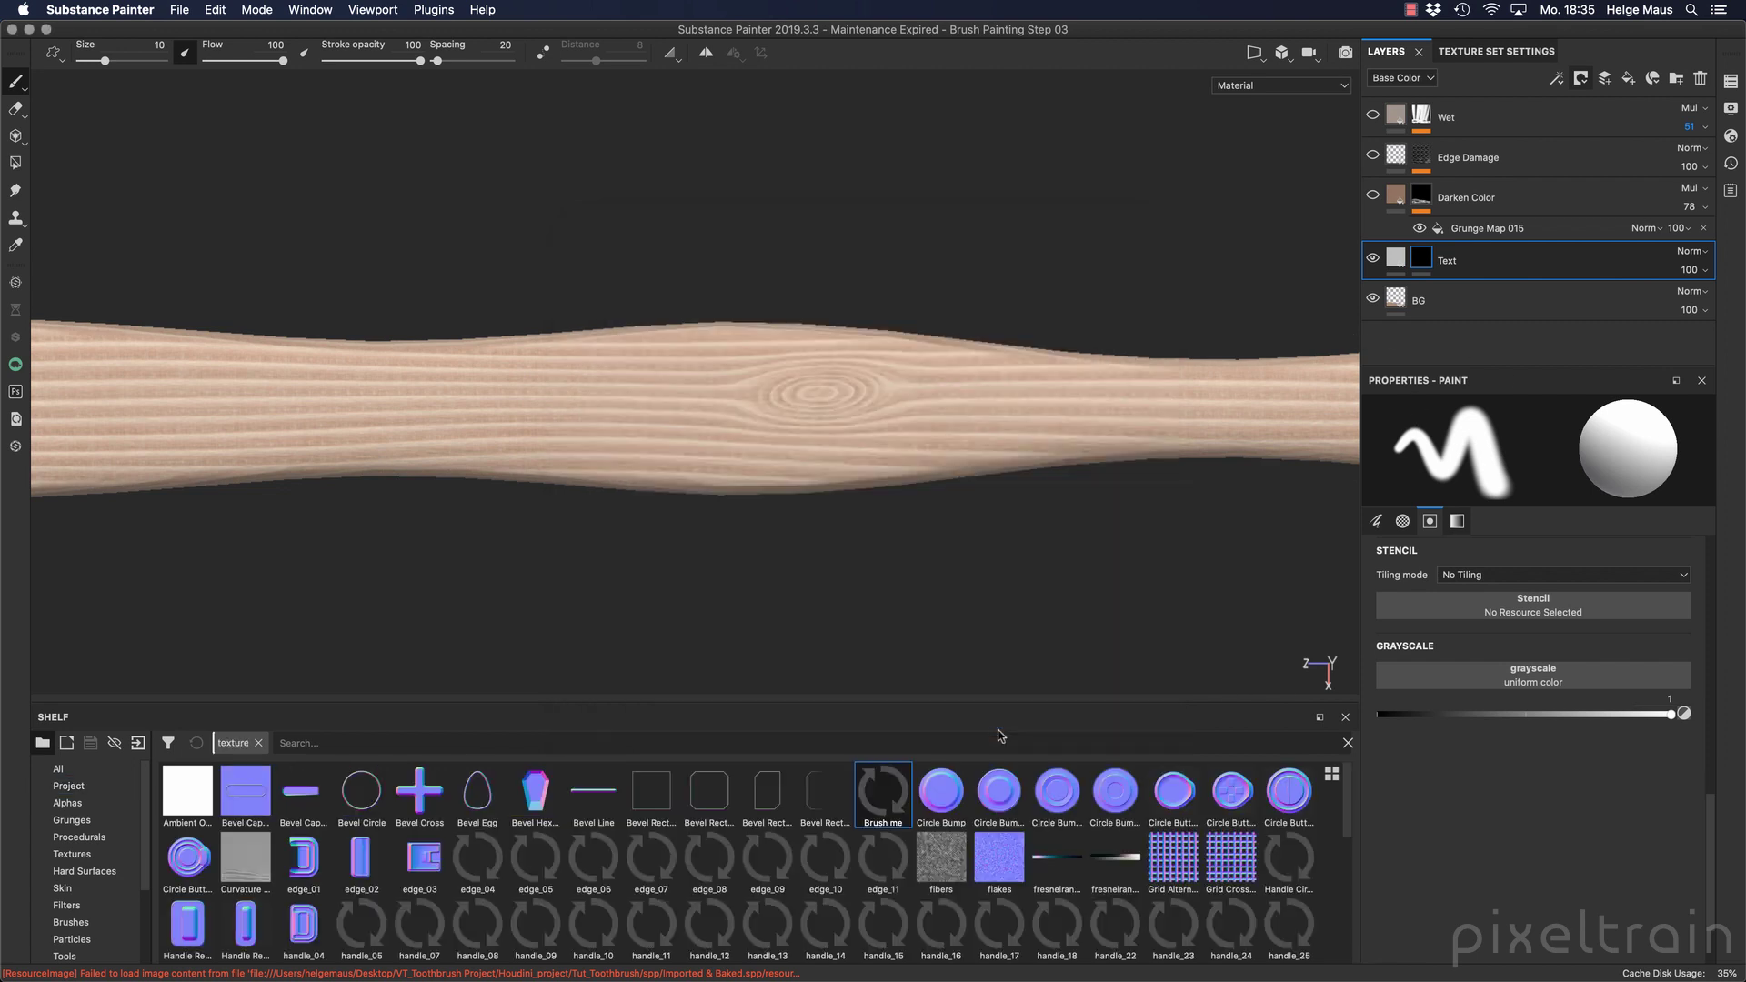
Filter the shelf to textures, load Brush me as the brush stencil, then clear it.
left_click(76, 853)
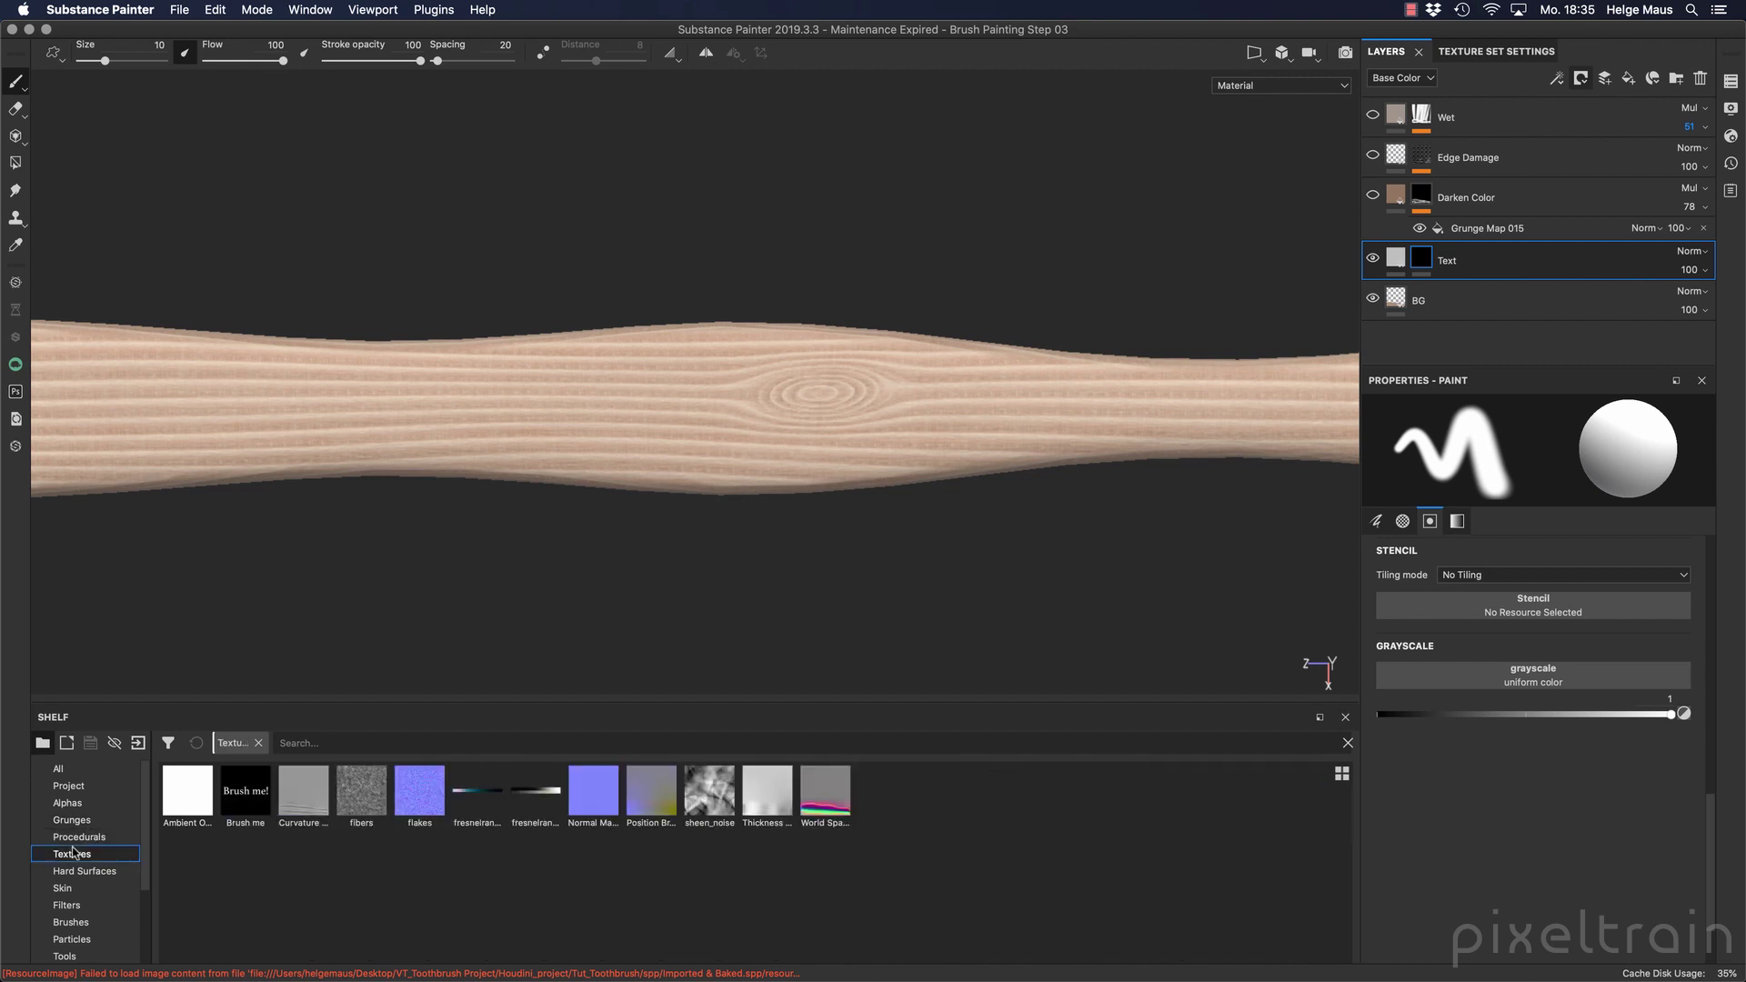
left_click(242, 797)
mouse_move(243, 789)
left_mouse_down()
mouse_move(1665, 623)
mouse_move(1562, 598)
left_mouse_up()
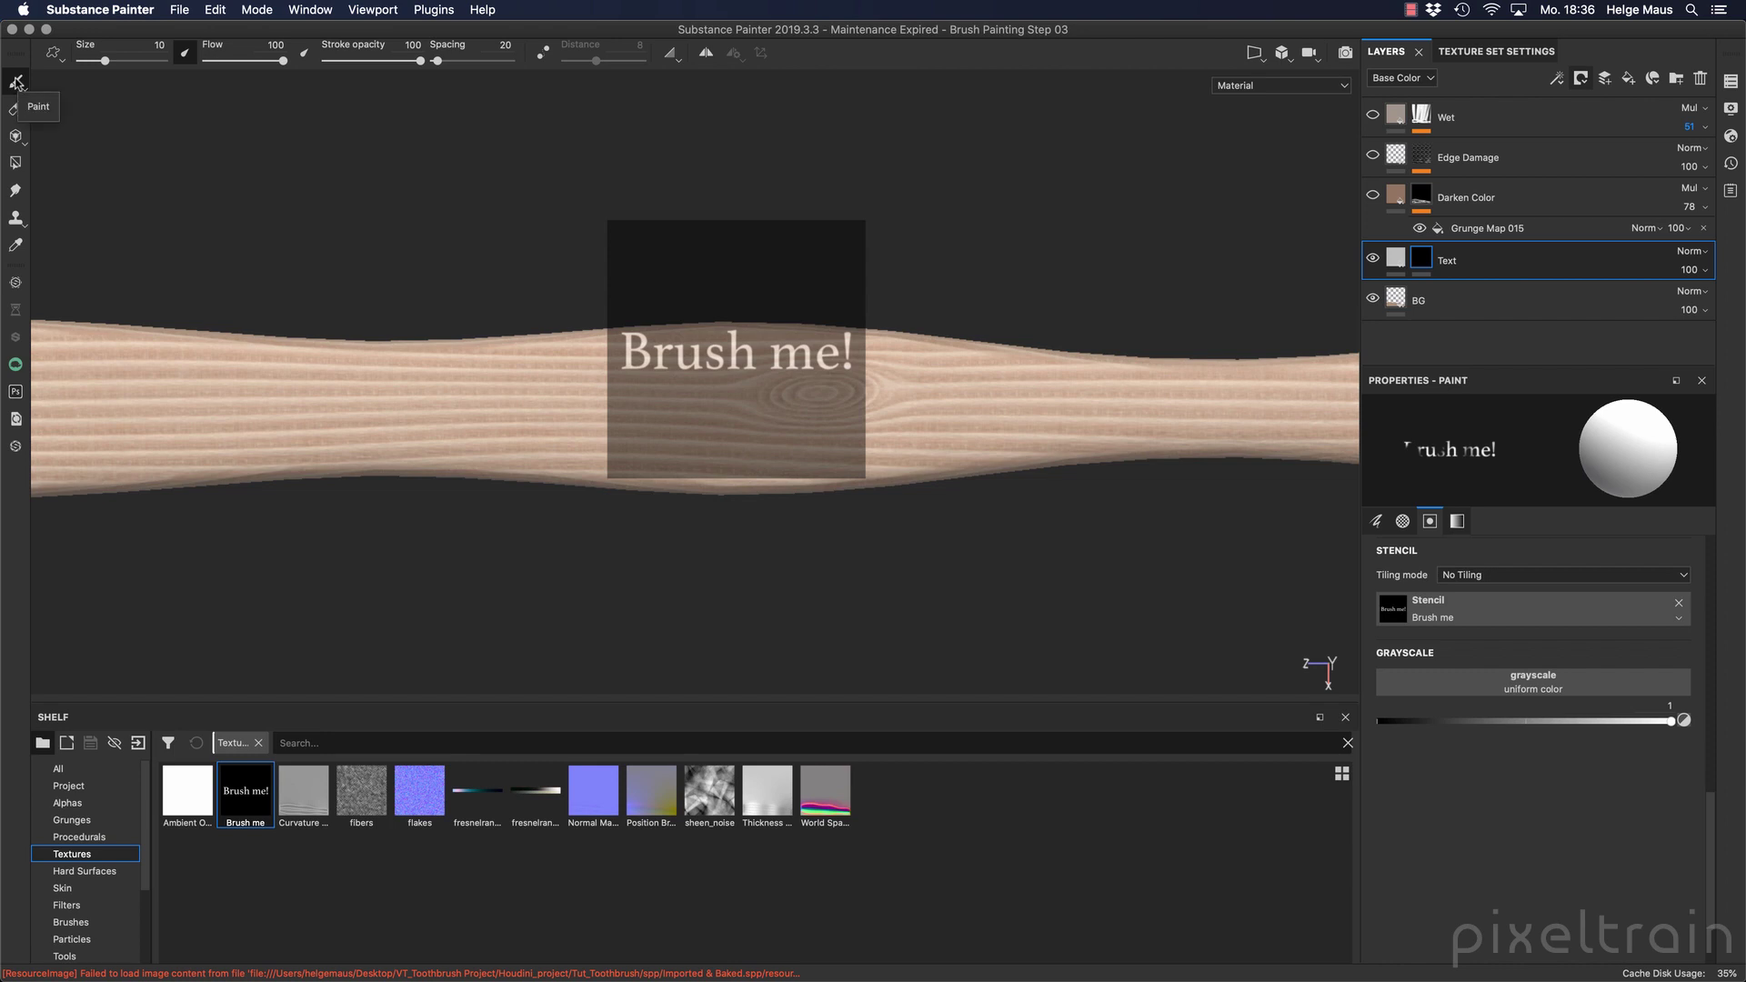
left_click(1678, 603)
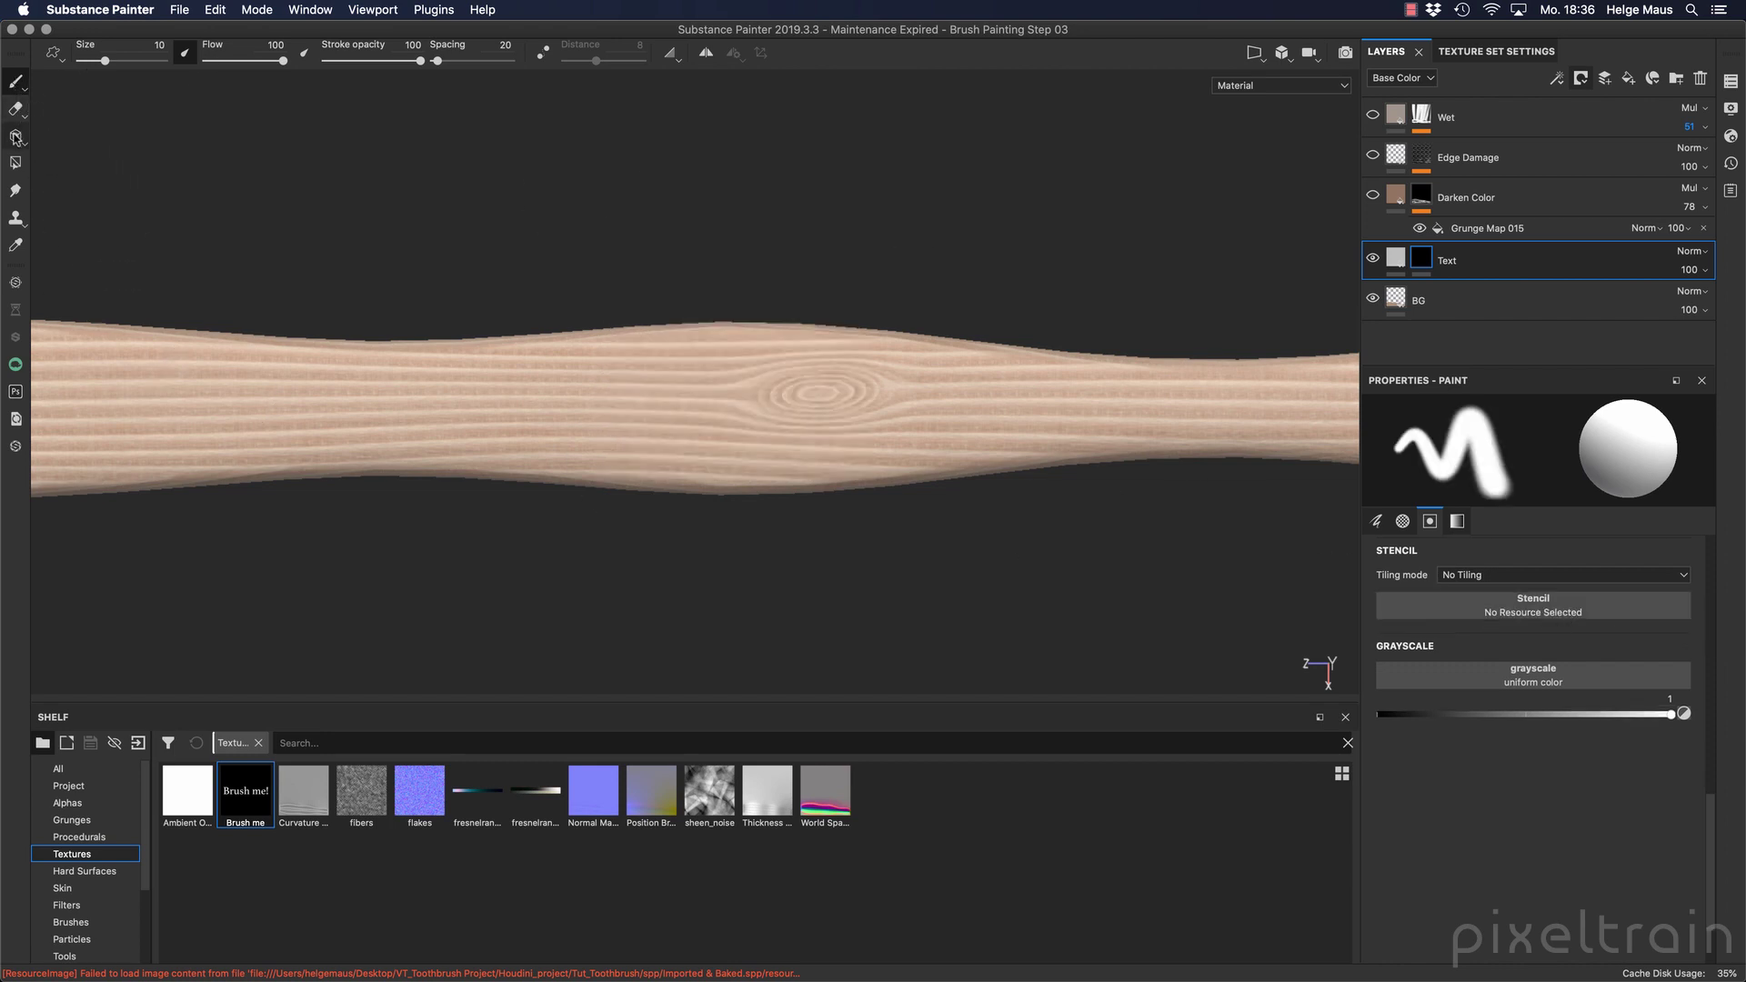
Switch to projection painting with the Brush me texture as its grayscale image.
left_click(15, 137)
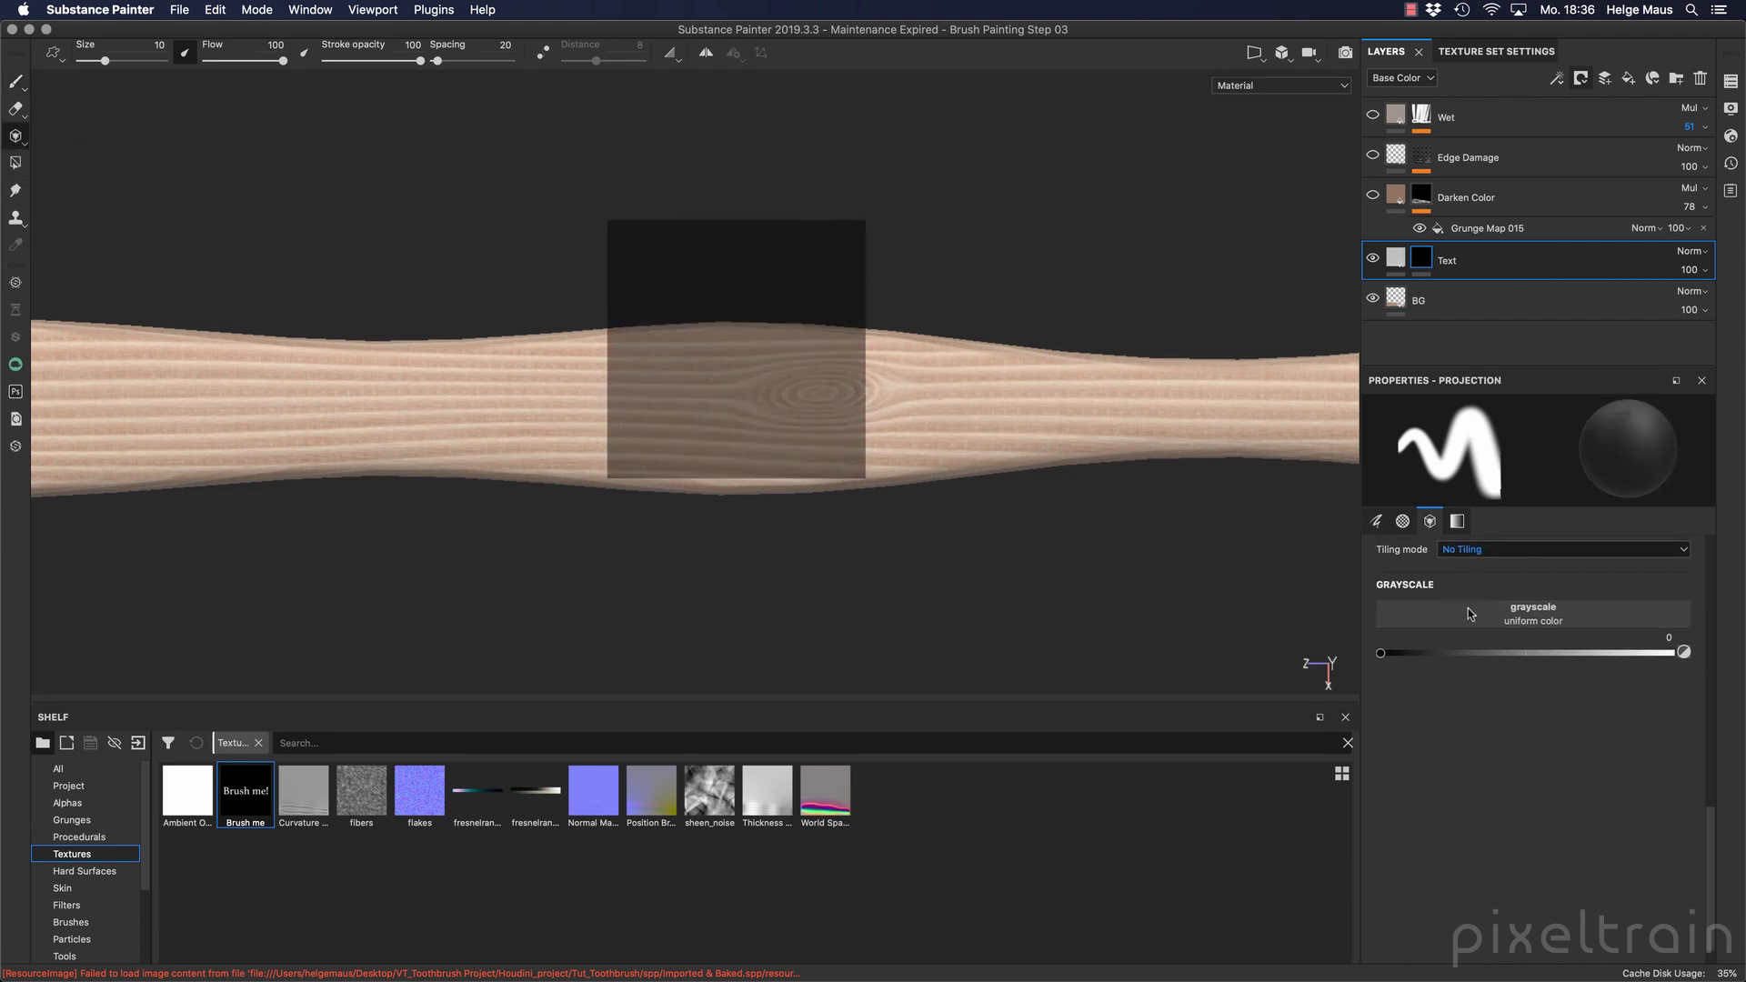
mouse_move(247, 800)
left_mouse_down()
mouse_move(400, 673)
mouse_move(1645, 580)
mouse_move(1589, 613)
left_mouse_up()
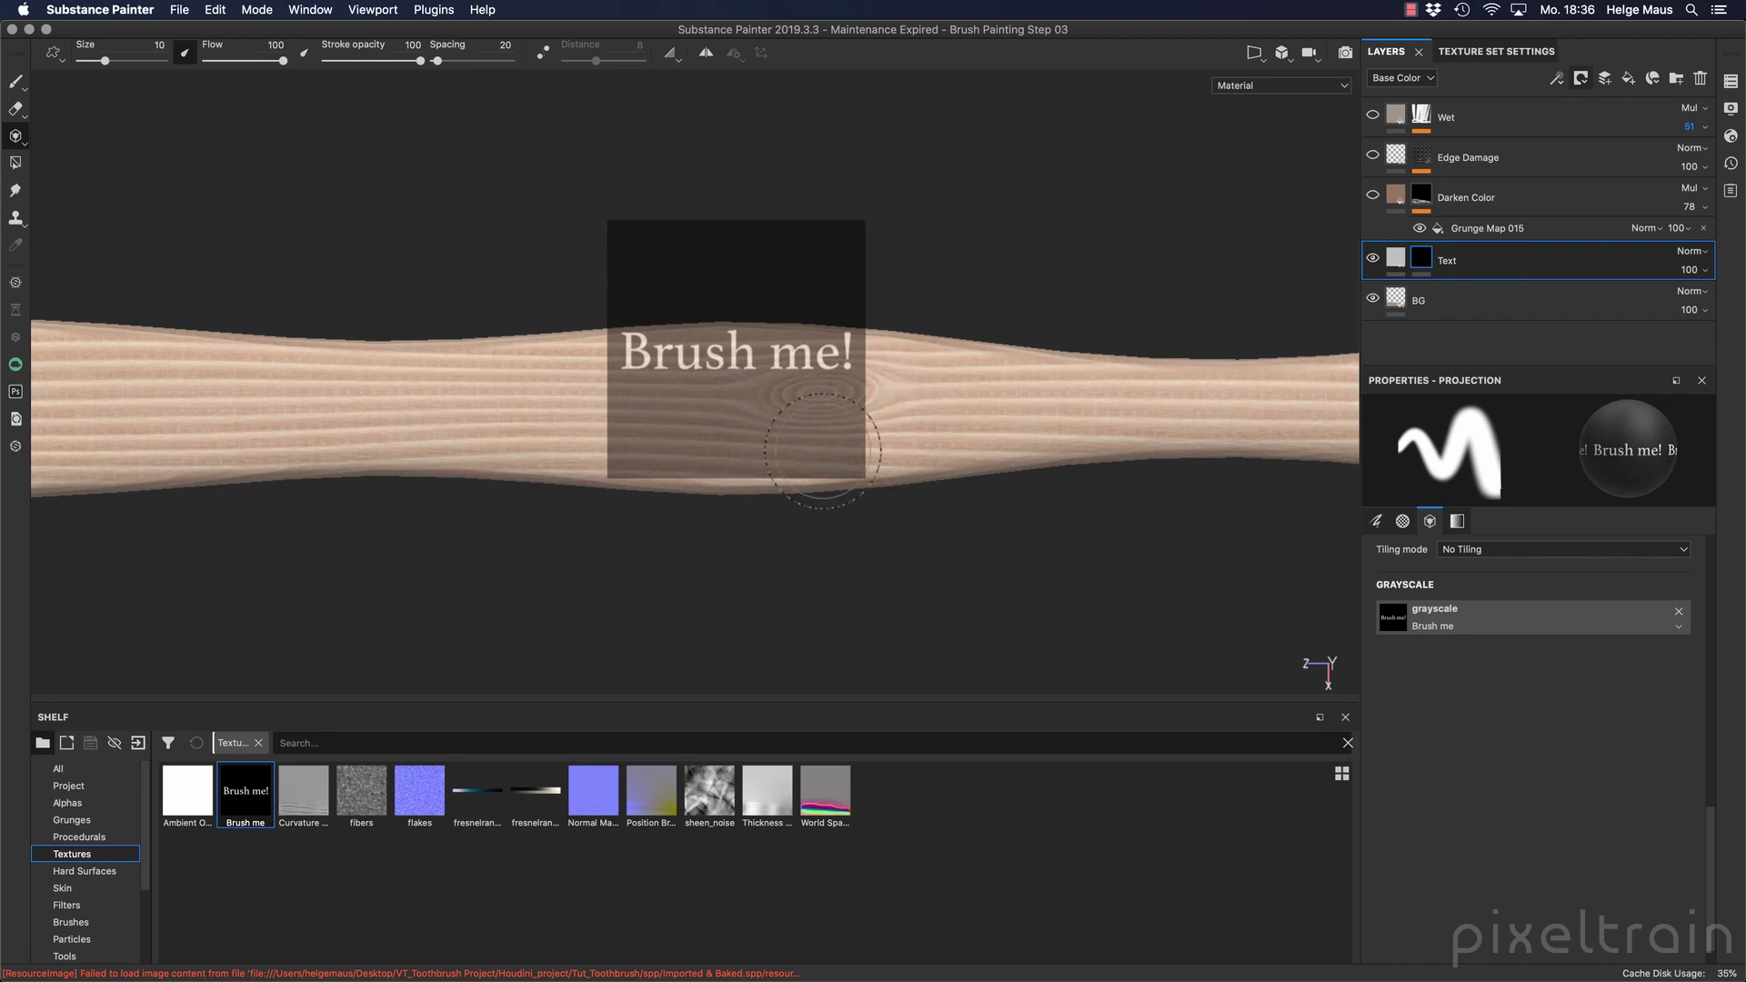
key("s")
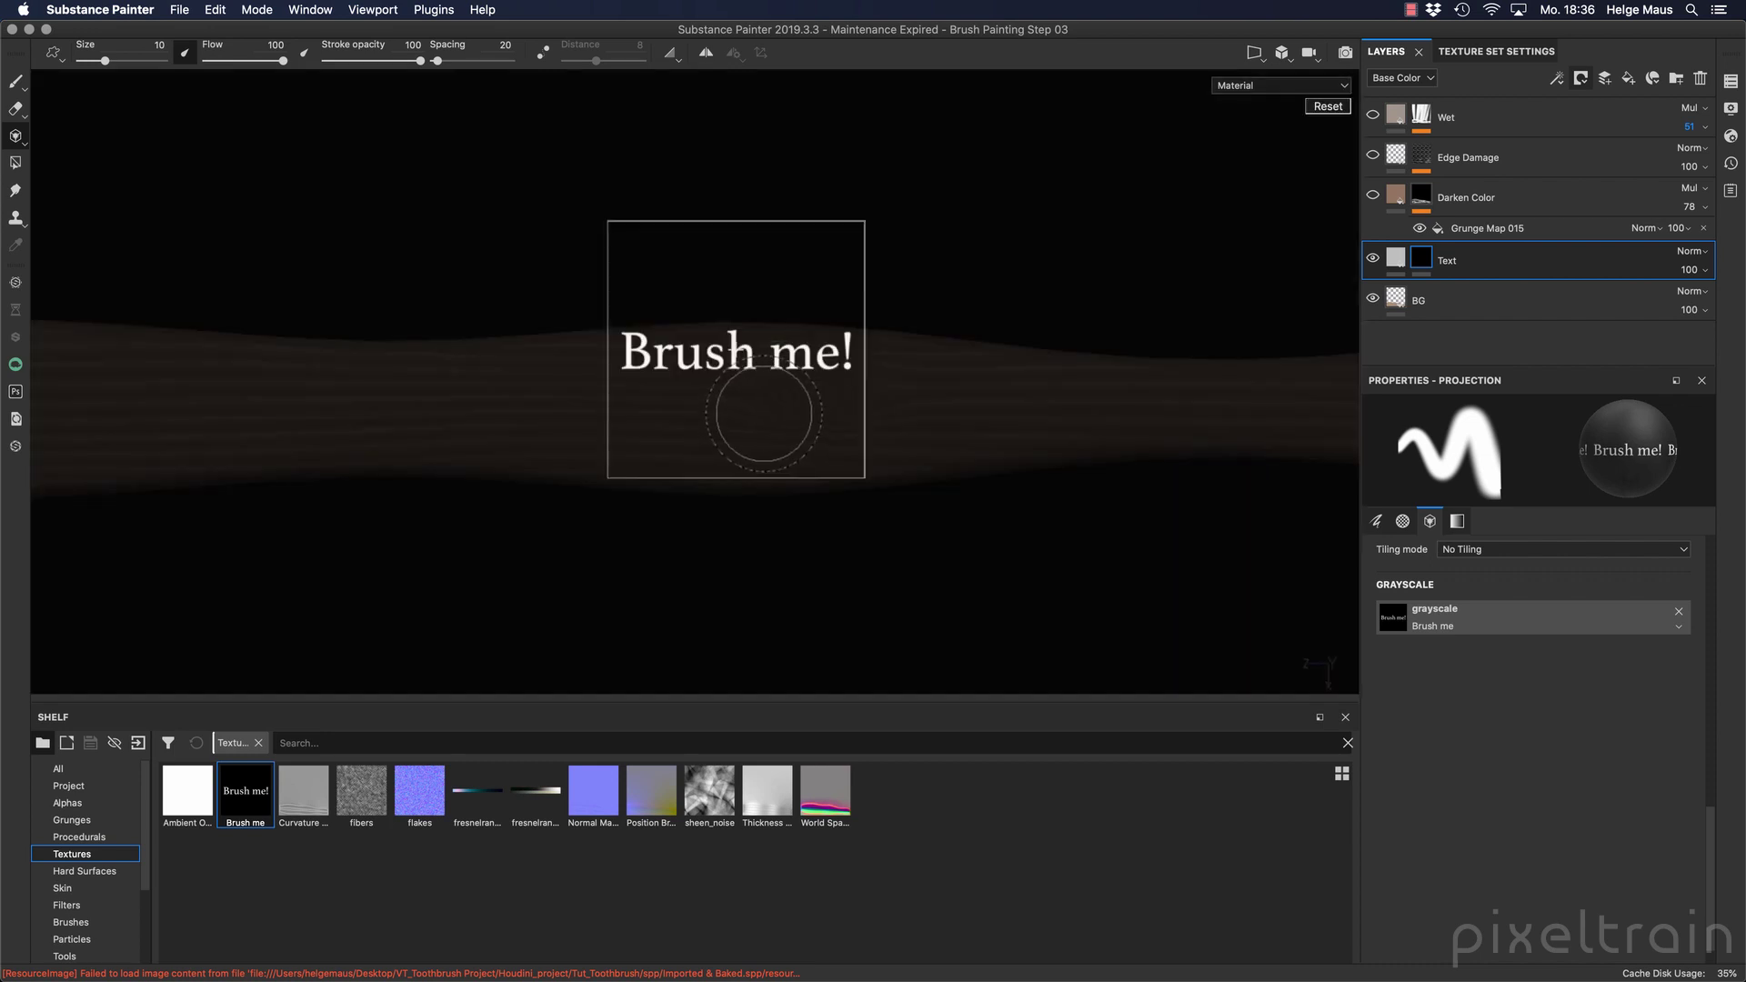
key("s")
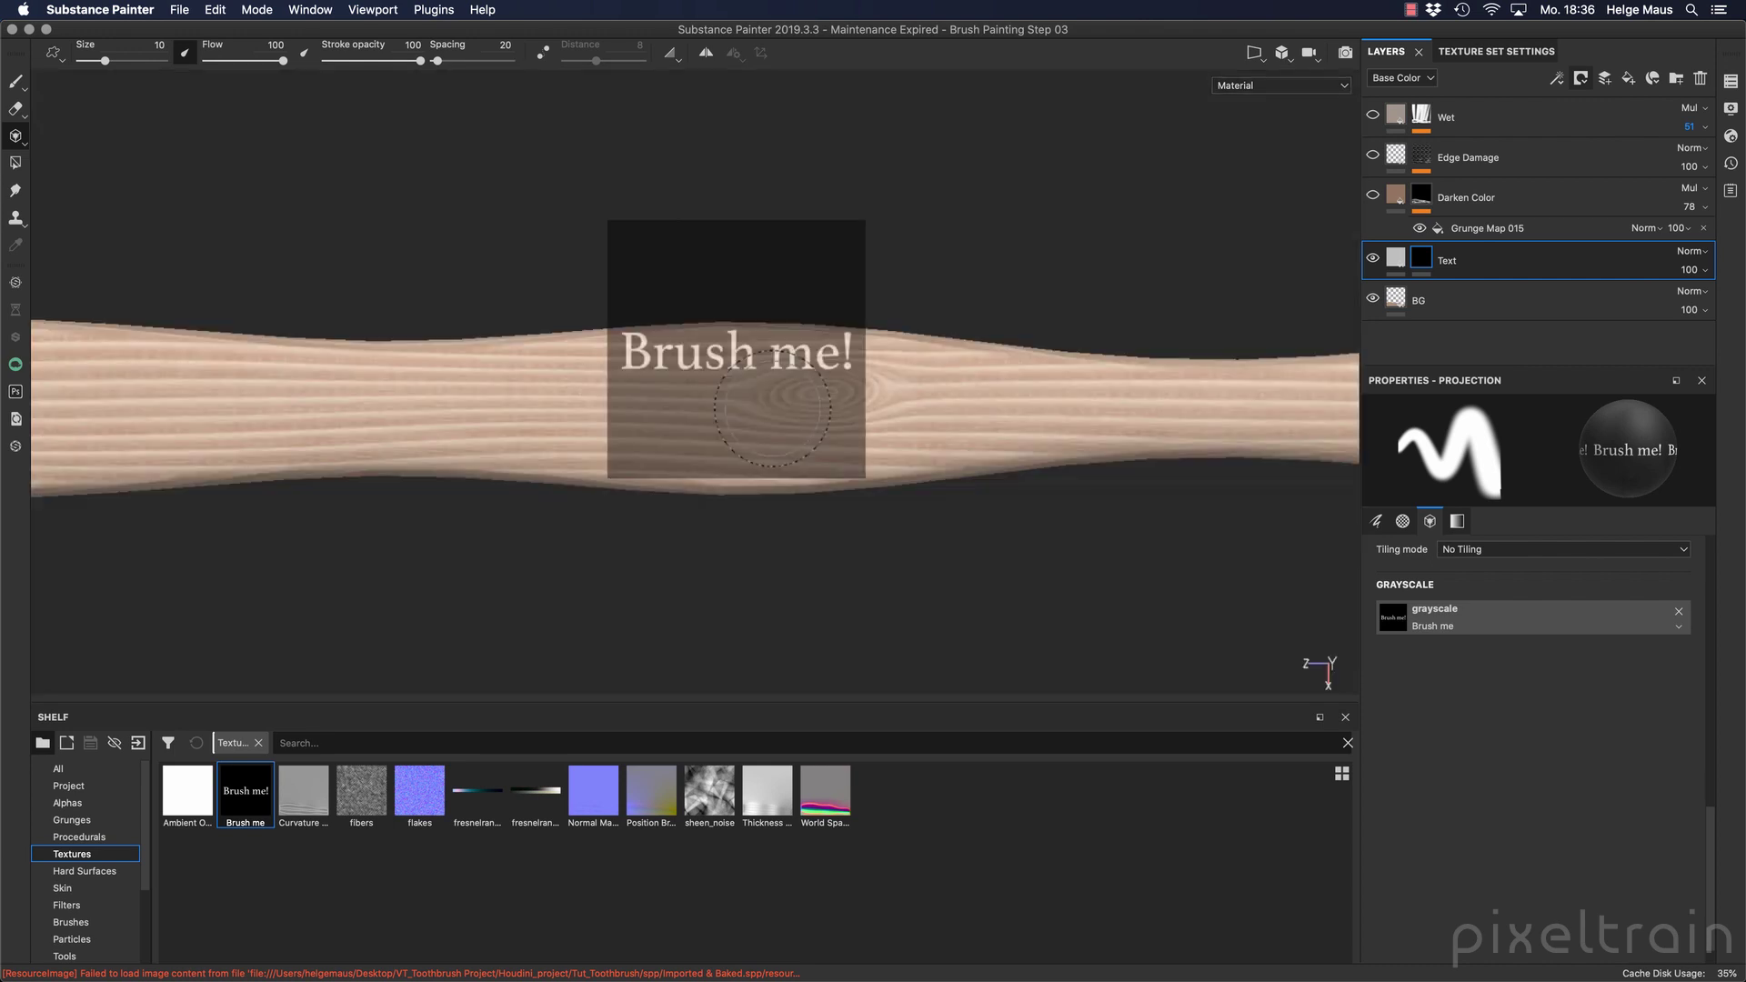
key("s")
Rotate, move and enlarge the 'Brush me!' stencil to centre it over the handle.
mouse_move(769, 389)
left_mouse_down()
mouse_move(796, 505)
mouse_move(881, 406)
mouse_move(819, 442)
mouse_move(927, 407)
mouse_move(763, 456)
mouse_move(584, 421)
mouse_move(892, 428)
mouse_move(737, 452)
mouse_move(874, 438)
left_mouse_up()
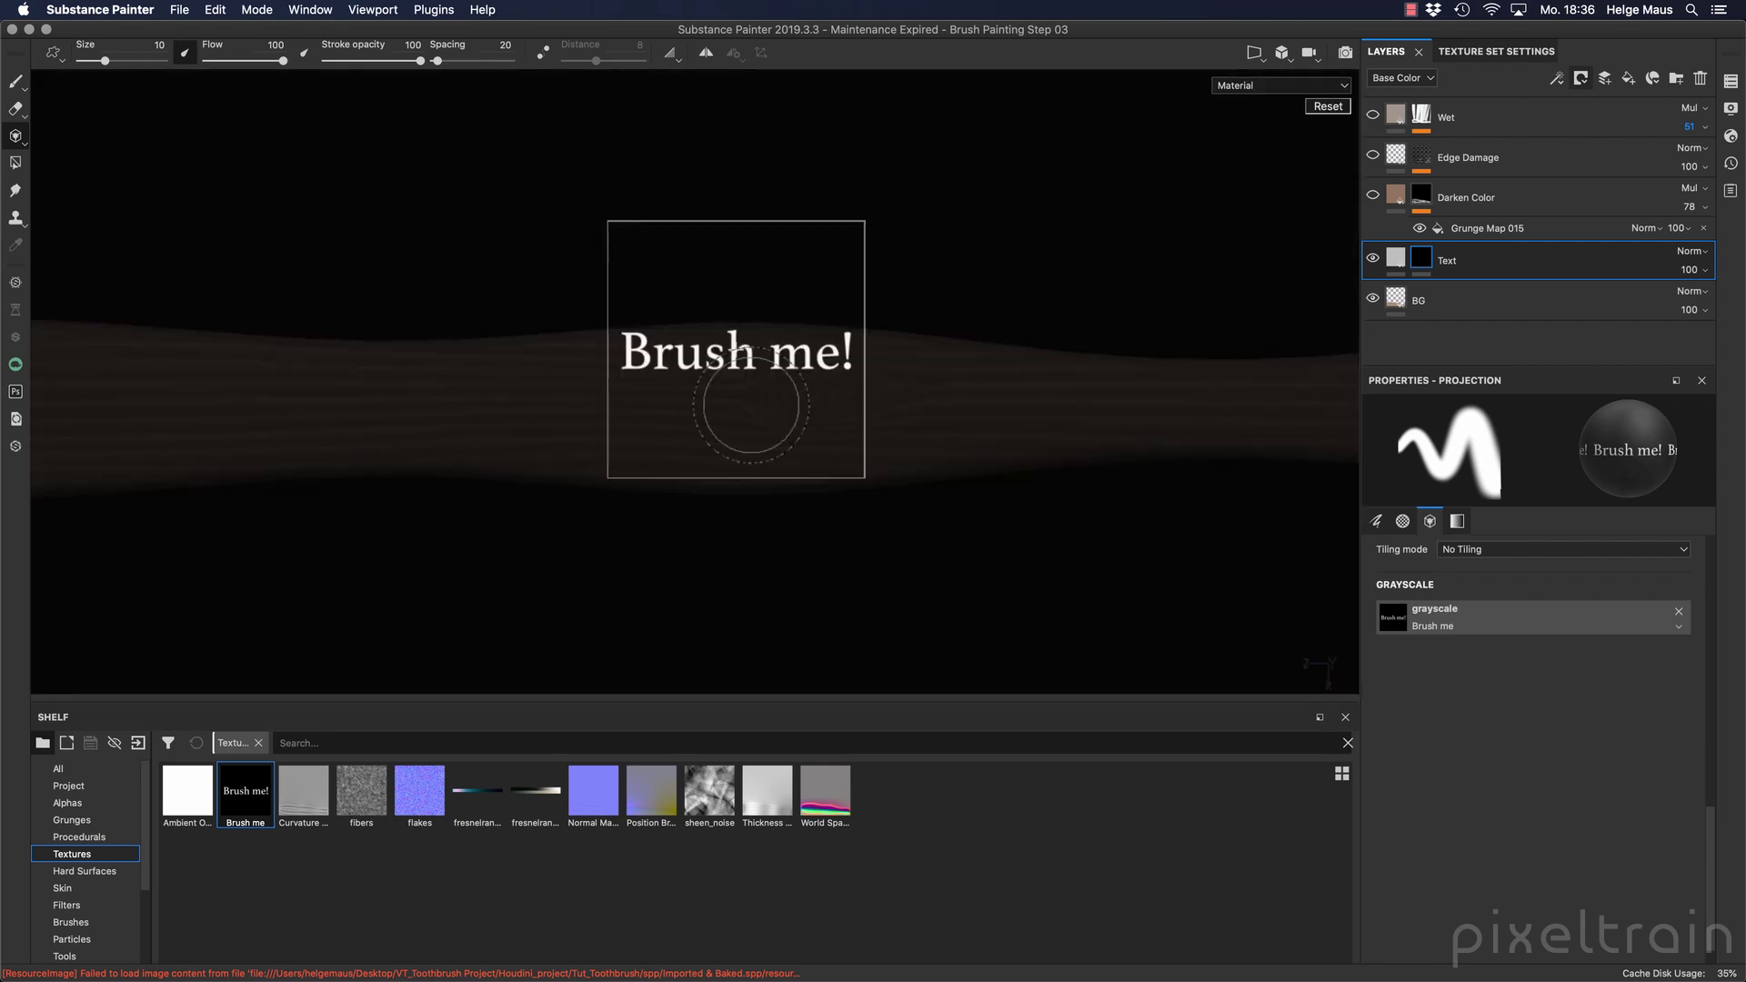
mouse_move(740, 421)
middle_mouse_down()
mouse_move(717, 449)
mouse_move(800, 457)
mouse_move(779, 500)
mouse_move(846, 482)
mouse_move(742, 452)
middle_mouse_up()
mouse_move(779, 460)
right_mouse_down()
mouse_move(1204, 479)
mouse_move(1189, 448)
mouse_move(1176, 491)
right_mouse_up()
key("s")
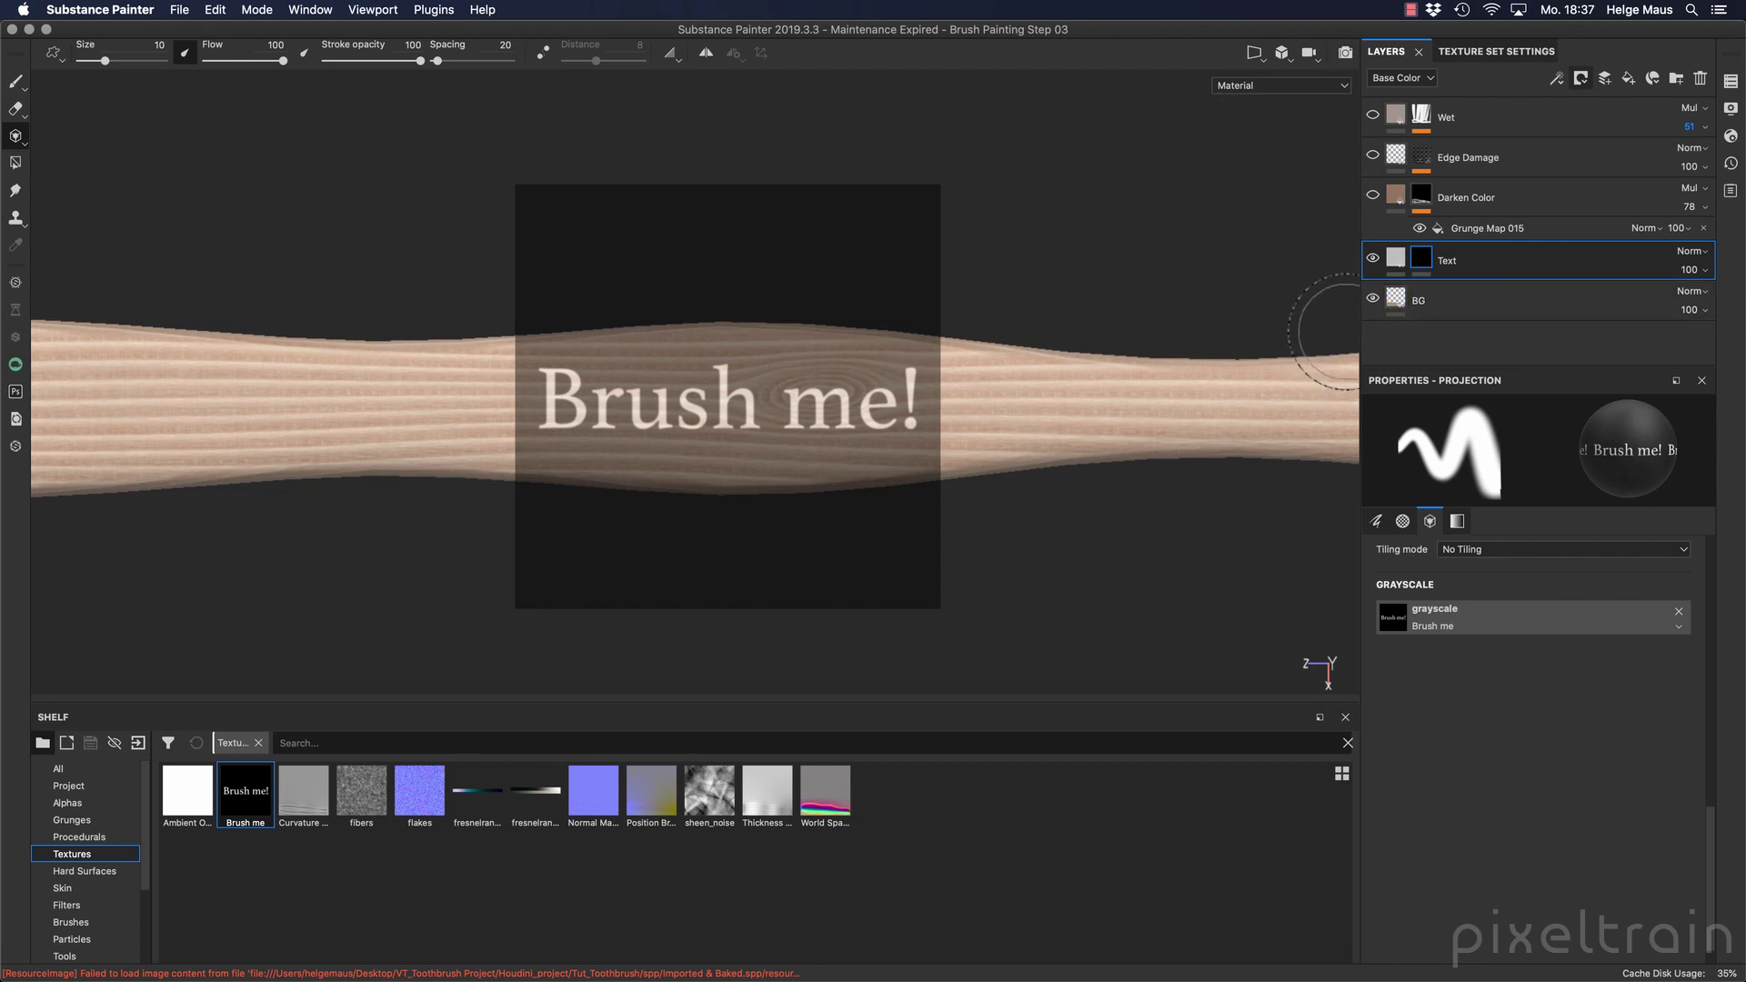
Check the Brush and Alpha settings, then paint white 'Brush me!' lettering through the stencil onto the handle.
left_click(1376, 521)
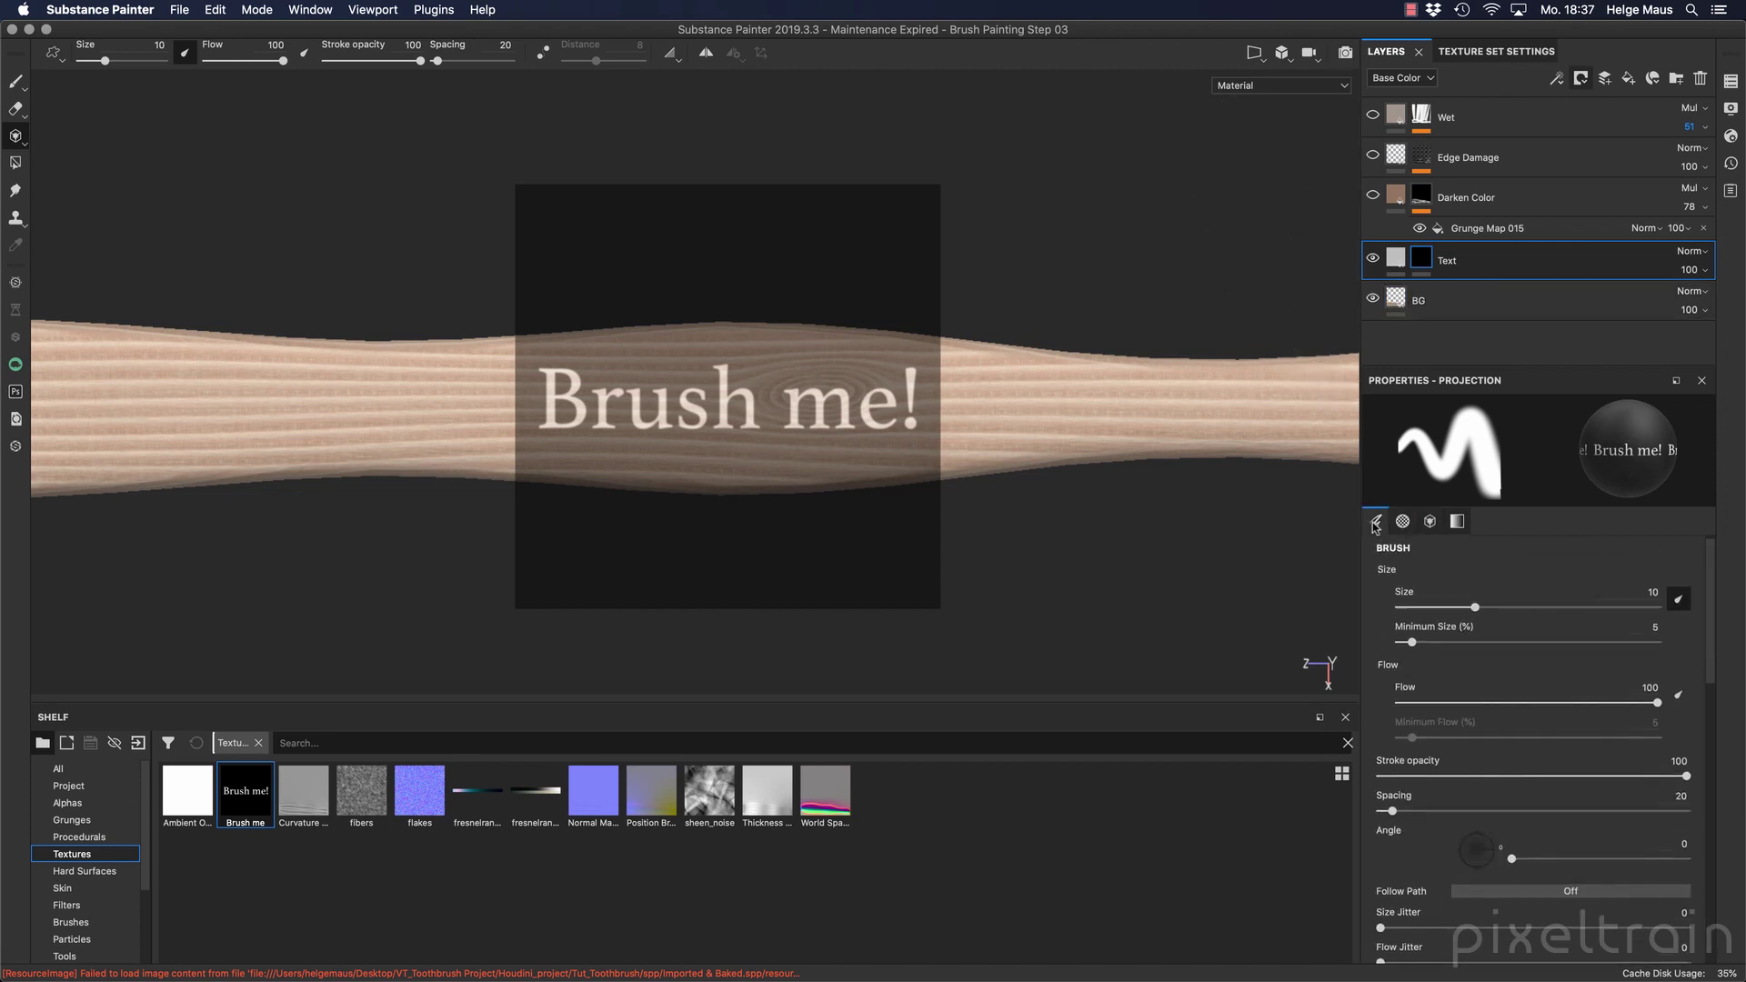
left_click(1402, 521)
left_click(1376, 522)
left_click_drag(1488, 366, 1507, 296)
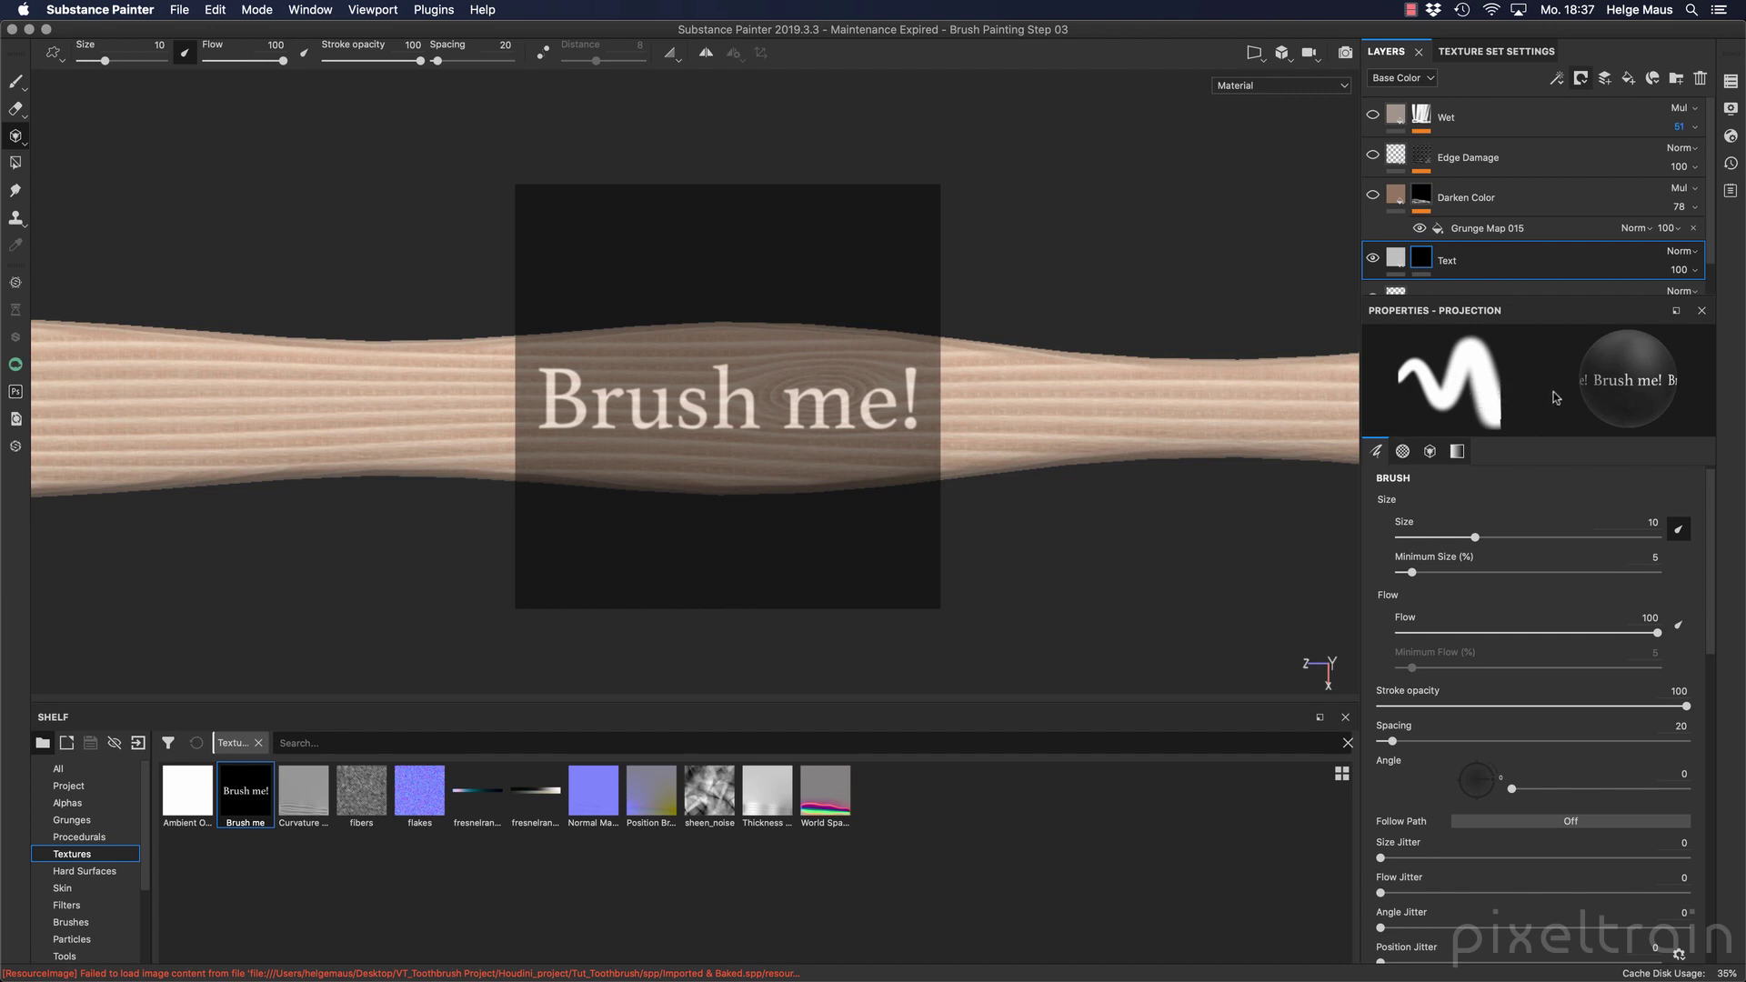
left_click(1403, 451)
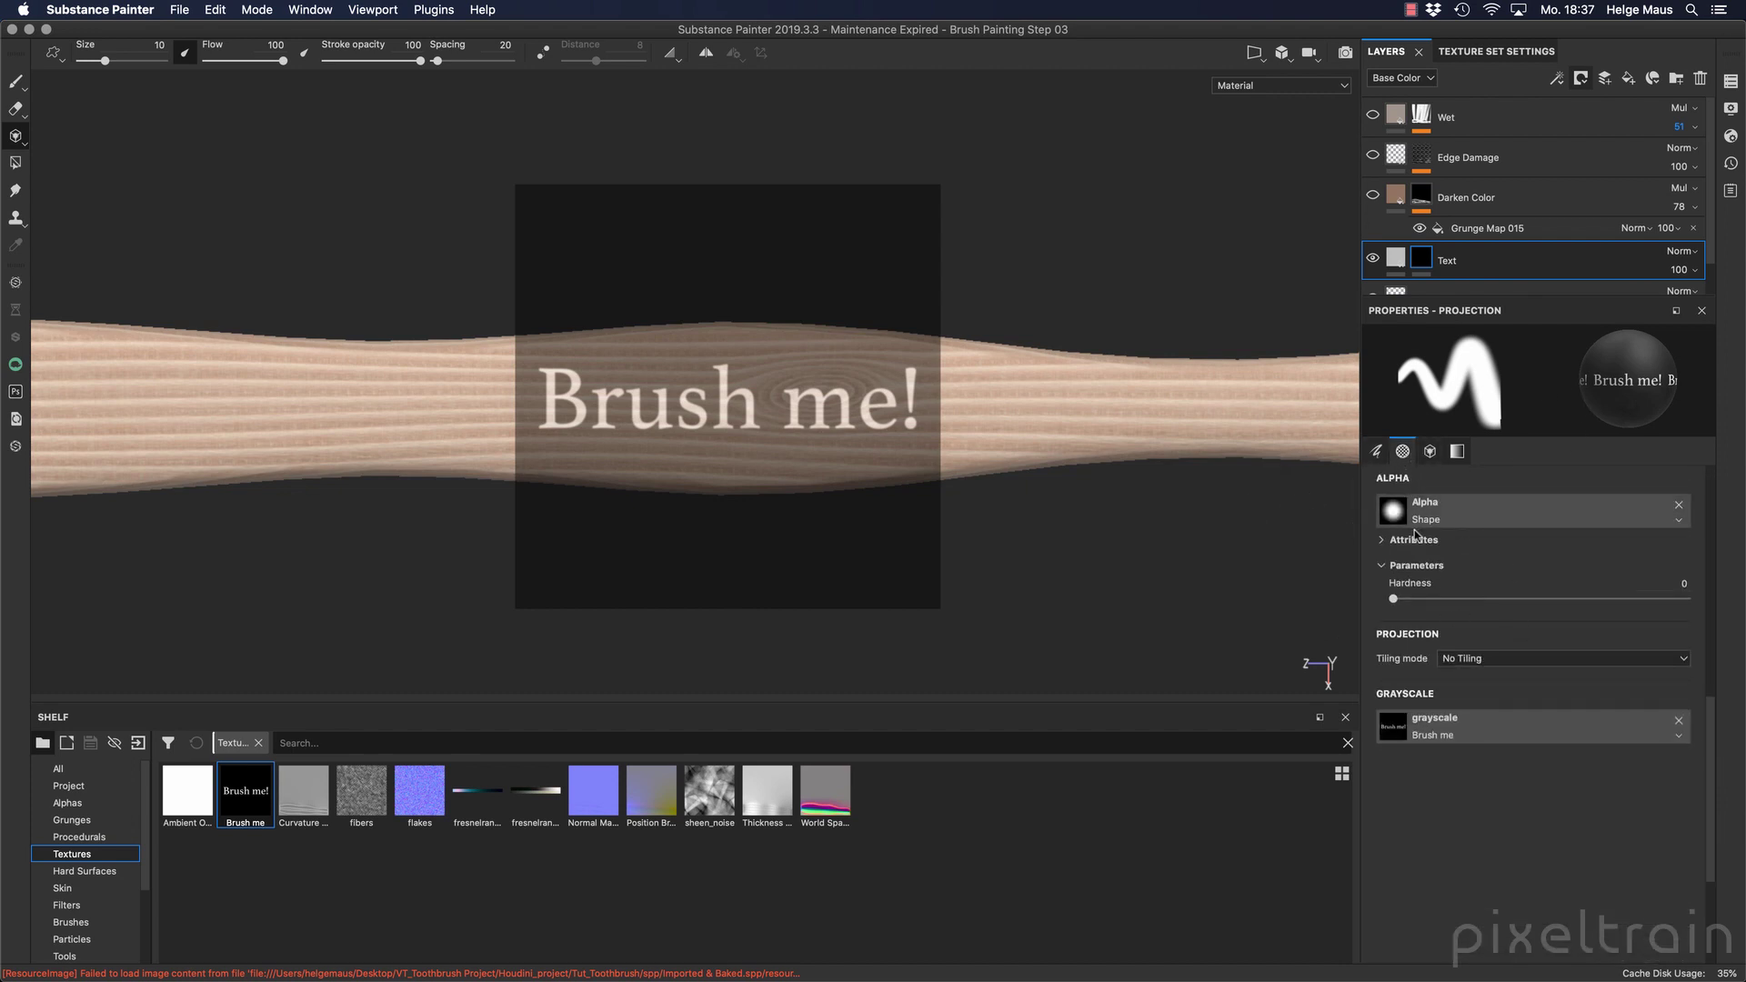
mouse_move(790, 414)
left_mouse_down()
mouse_move(747, 415)
mouse_move(972, 392)
mouse_move(604, 386)
mouse_move(594, 402)
mouse_move(663, 418)
mouse_move(945, 392)
mouse_move(517, 379)
mouse_move(881, 399)
mouse_move(781, 398)
mouse_move(851, 403)
mouse_move(559, 390)
mouse_move(926, 385)
mouse_move(701, 378)
left_mouse_up()
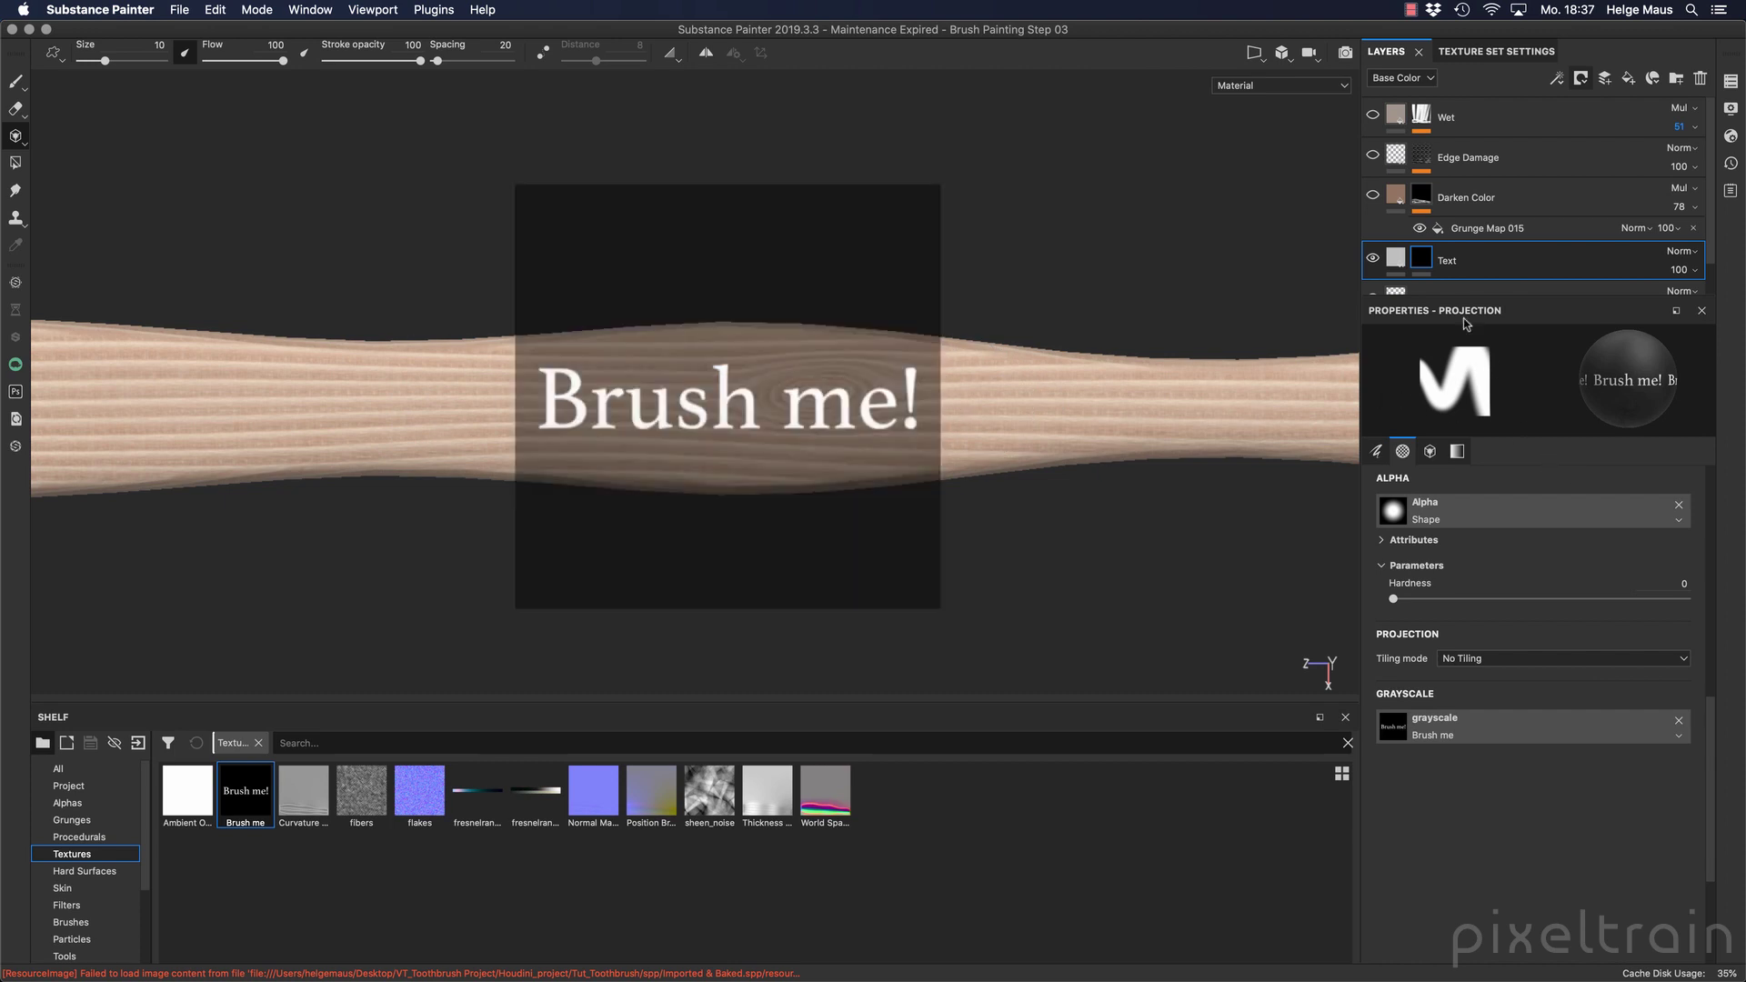
Disable height, rough, metal and nrm on the Text fill and set Base Color to pure red.
left_click(16, 81)
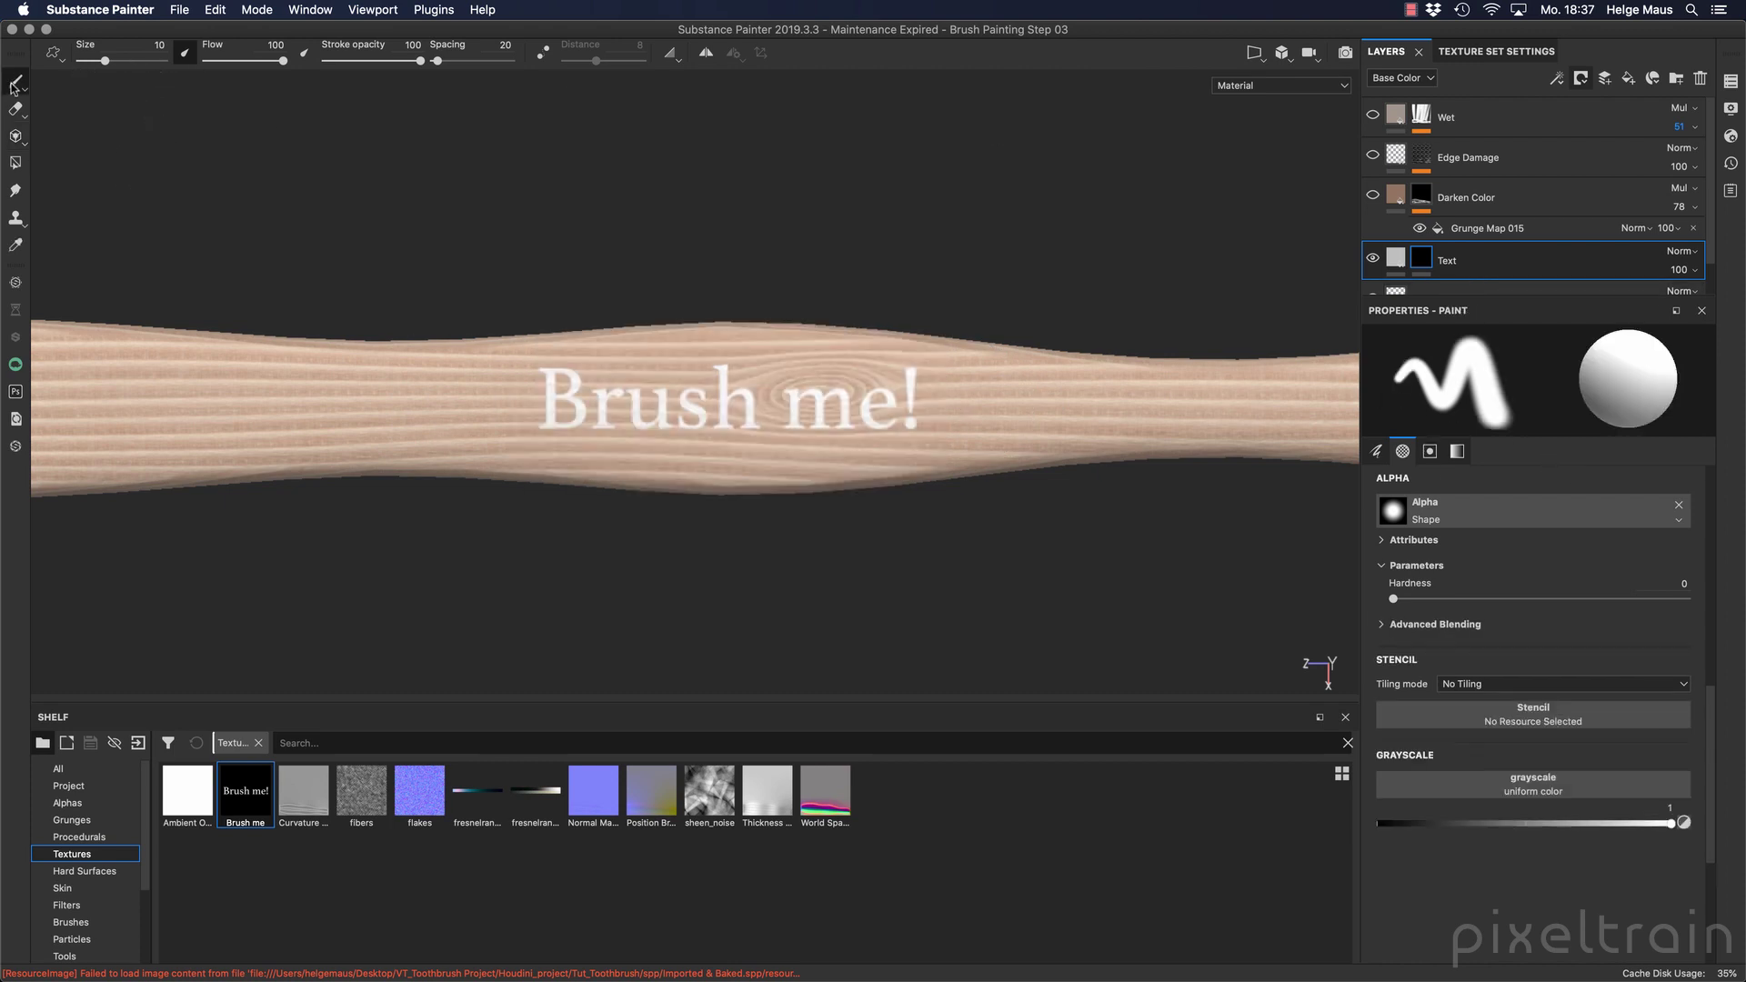
left_click(1398, 261)
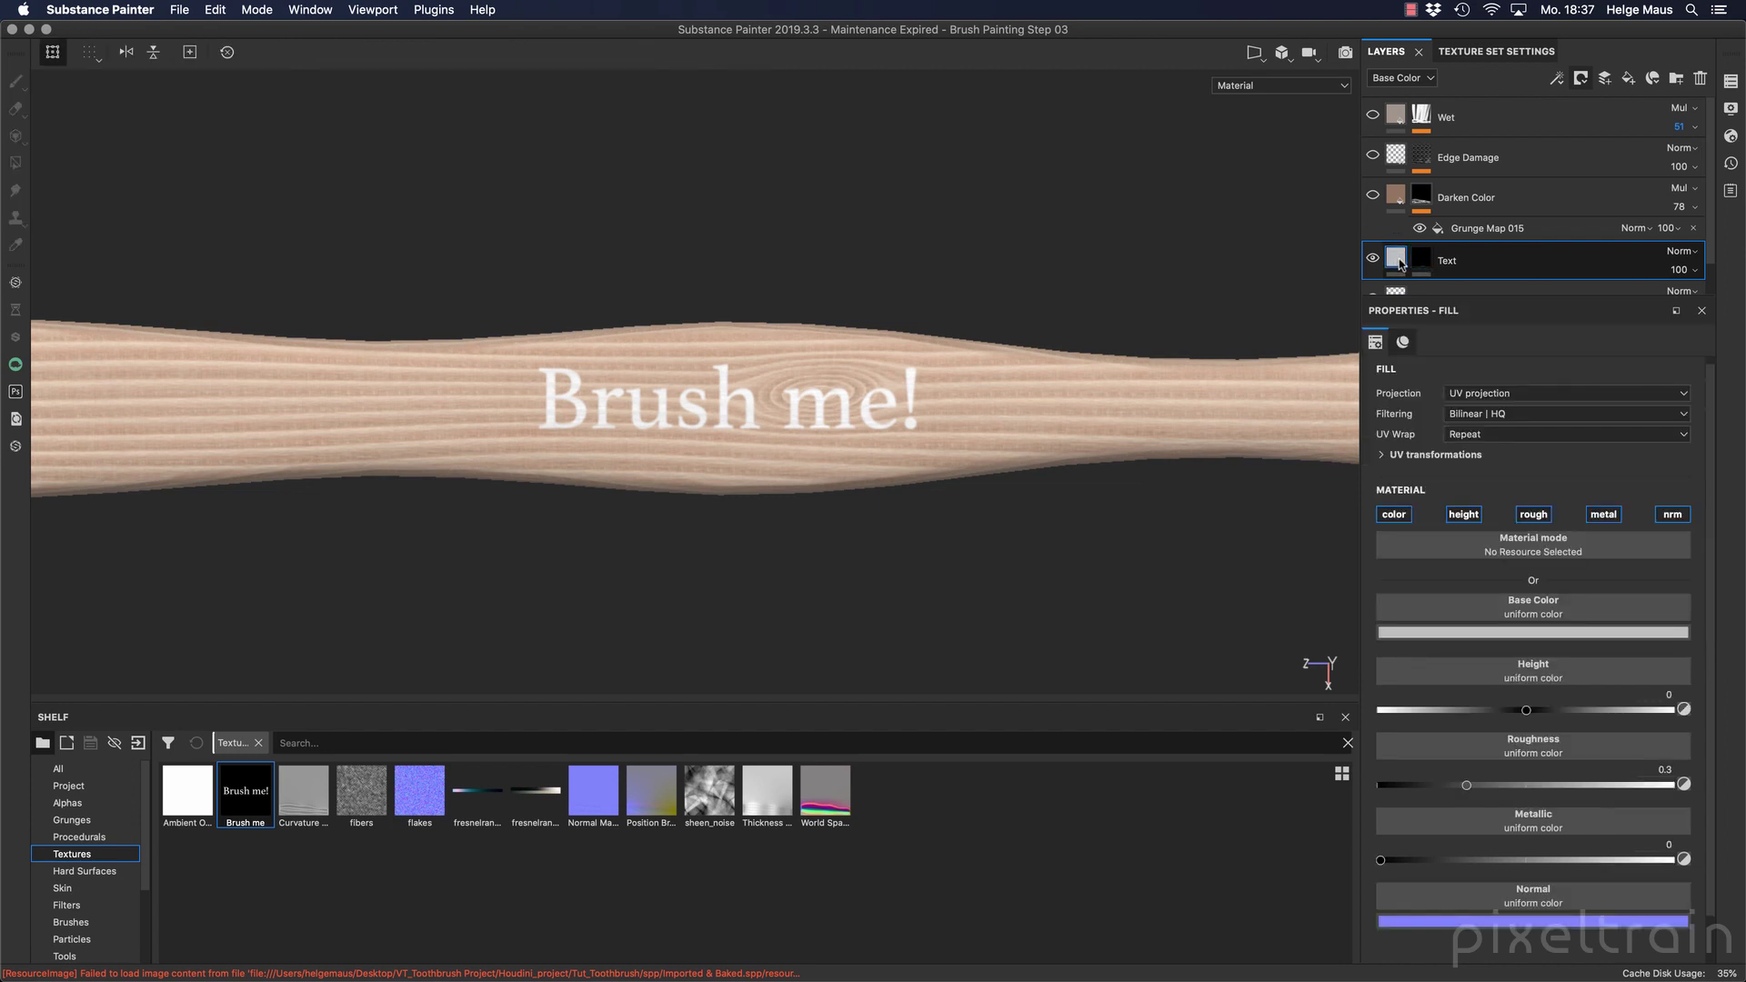
left_click(1463, 514)
left_click(1533, 515)
left_click(1603, 515)
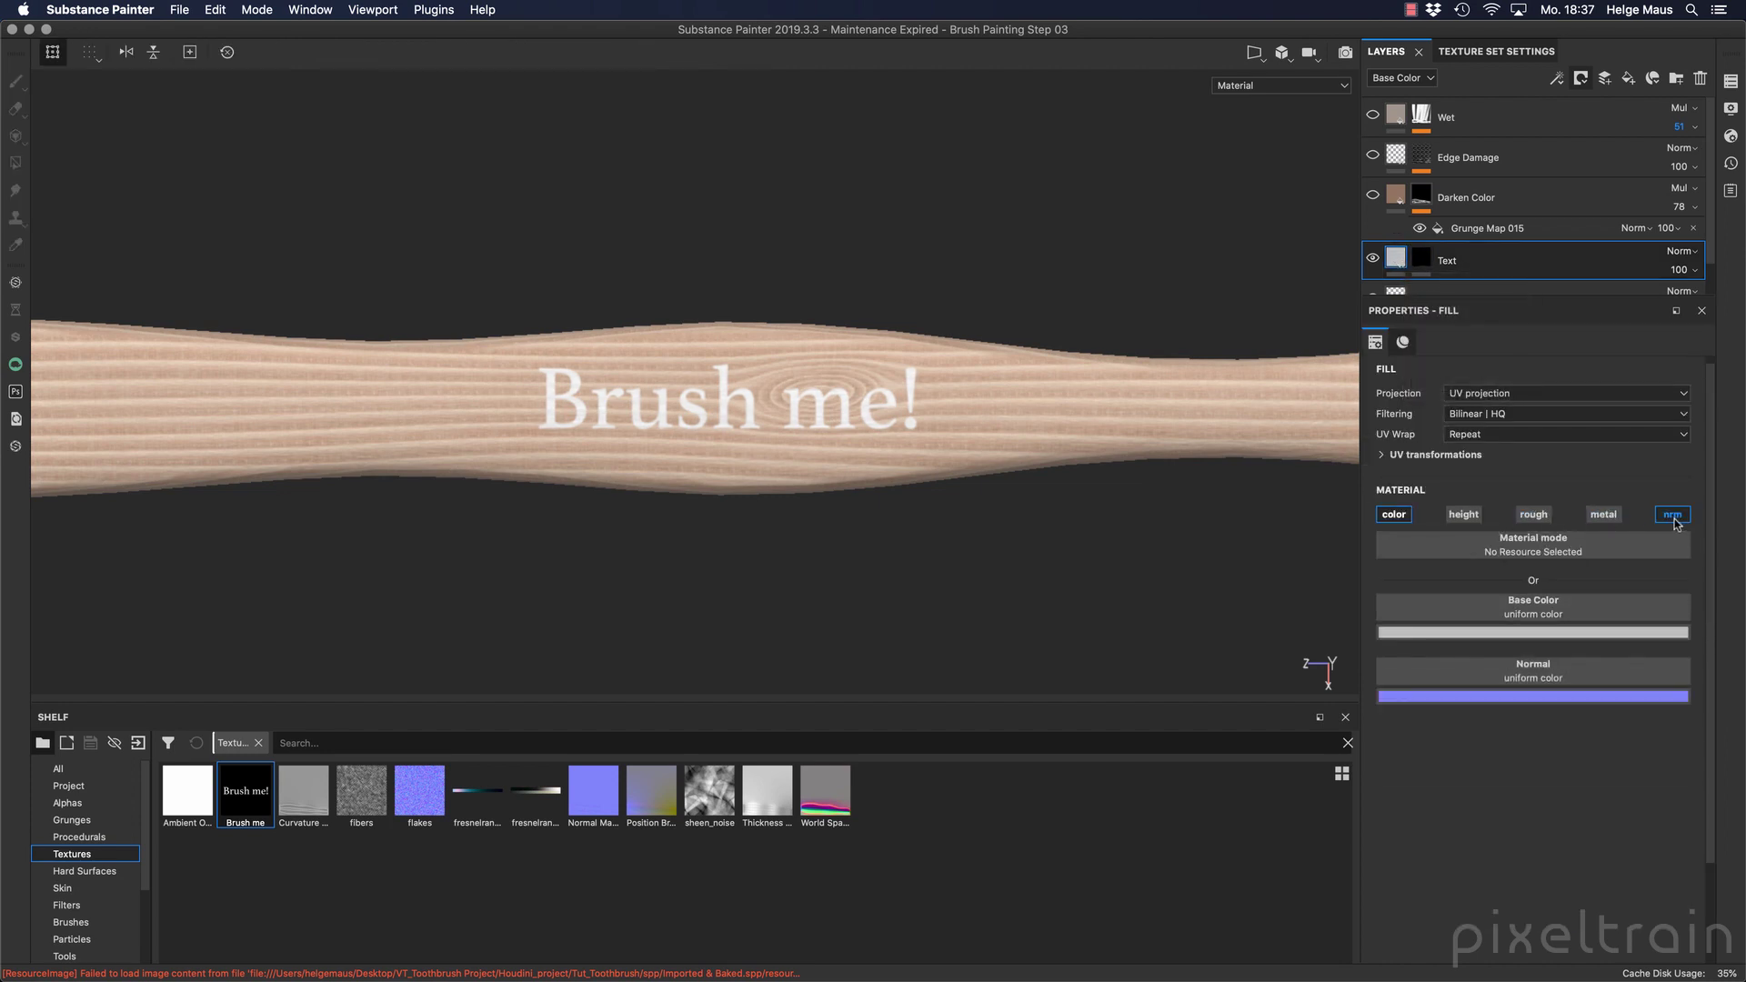
left_click(1672, 515)
left_click(1561, 632)
left_click_drag(1579, 677, 1632, 665)
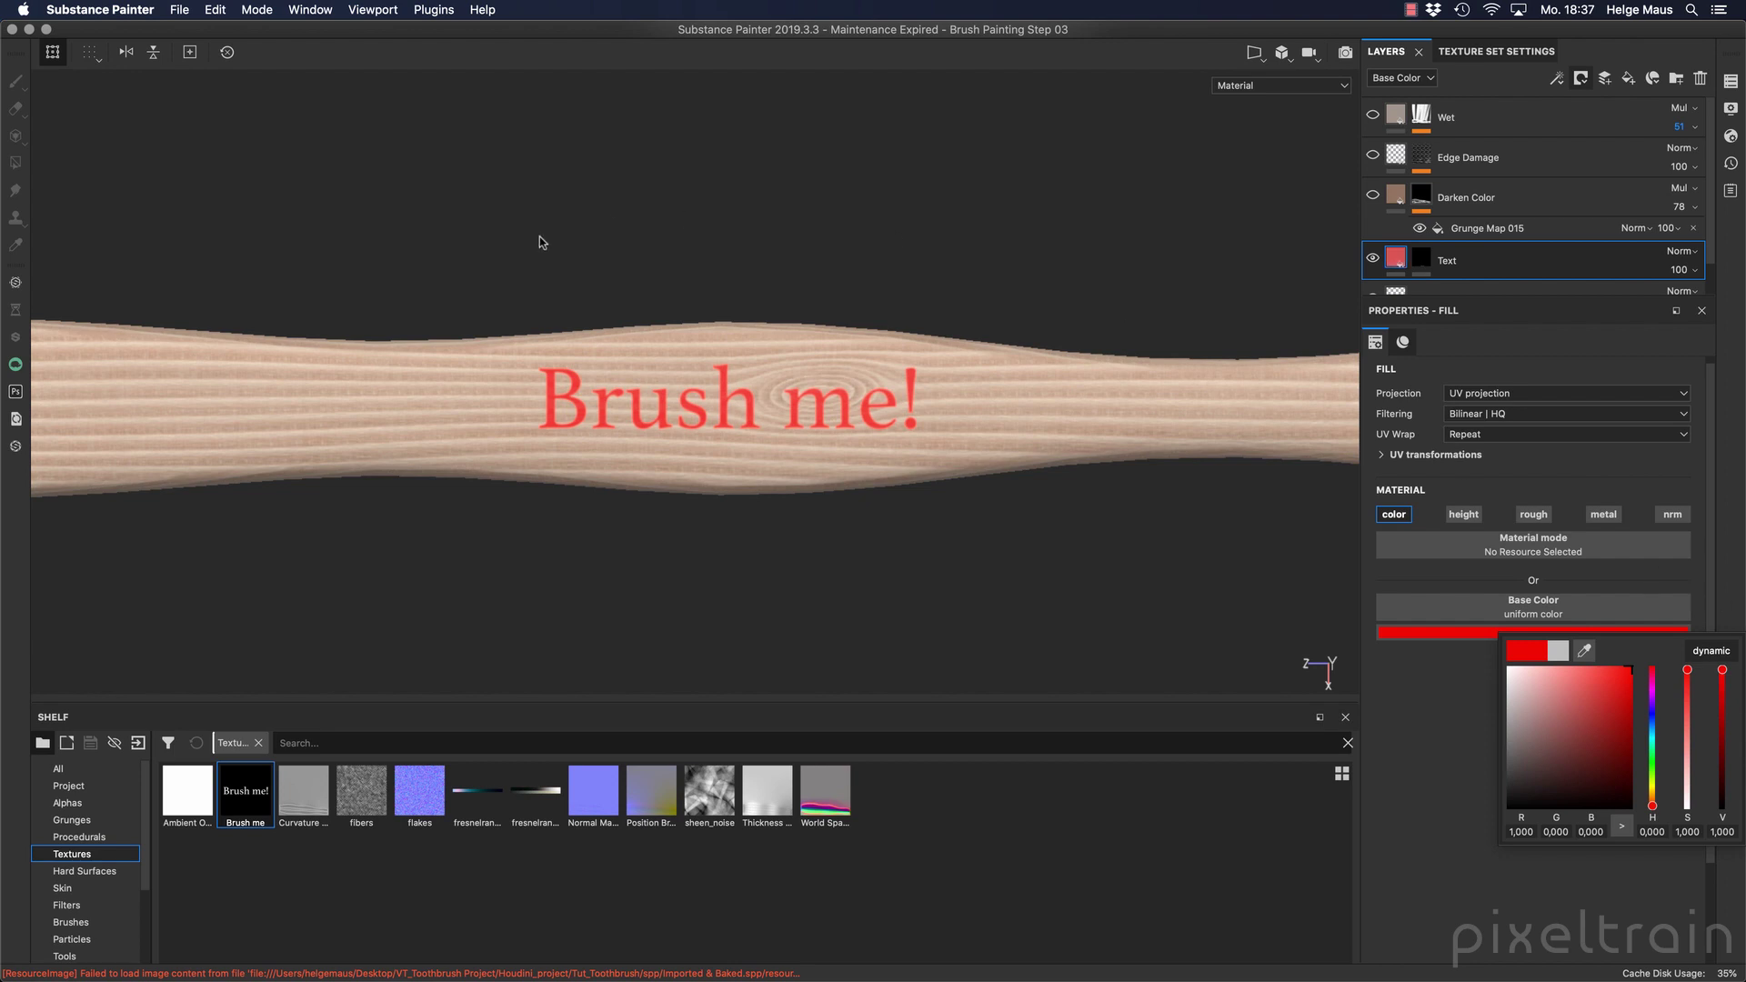
Change the viewport camera option, orbit to a low side view, and select the Text layer's mask.
left_click_drag(865, 468, 767, 292, "alt")
left_click(1280, 52)
left_click(1320, 84)
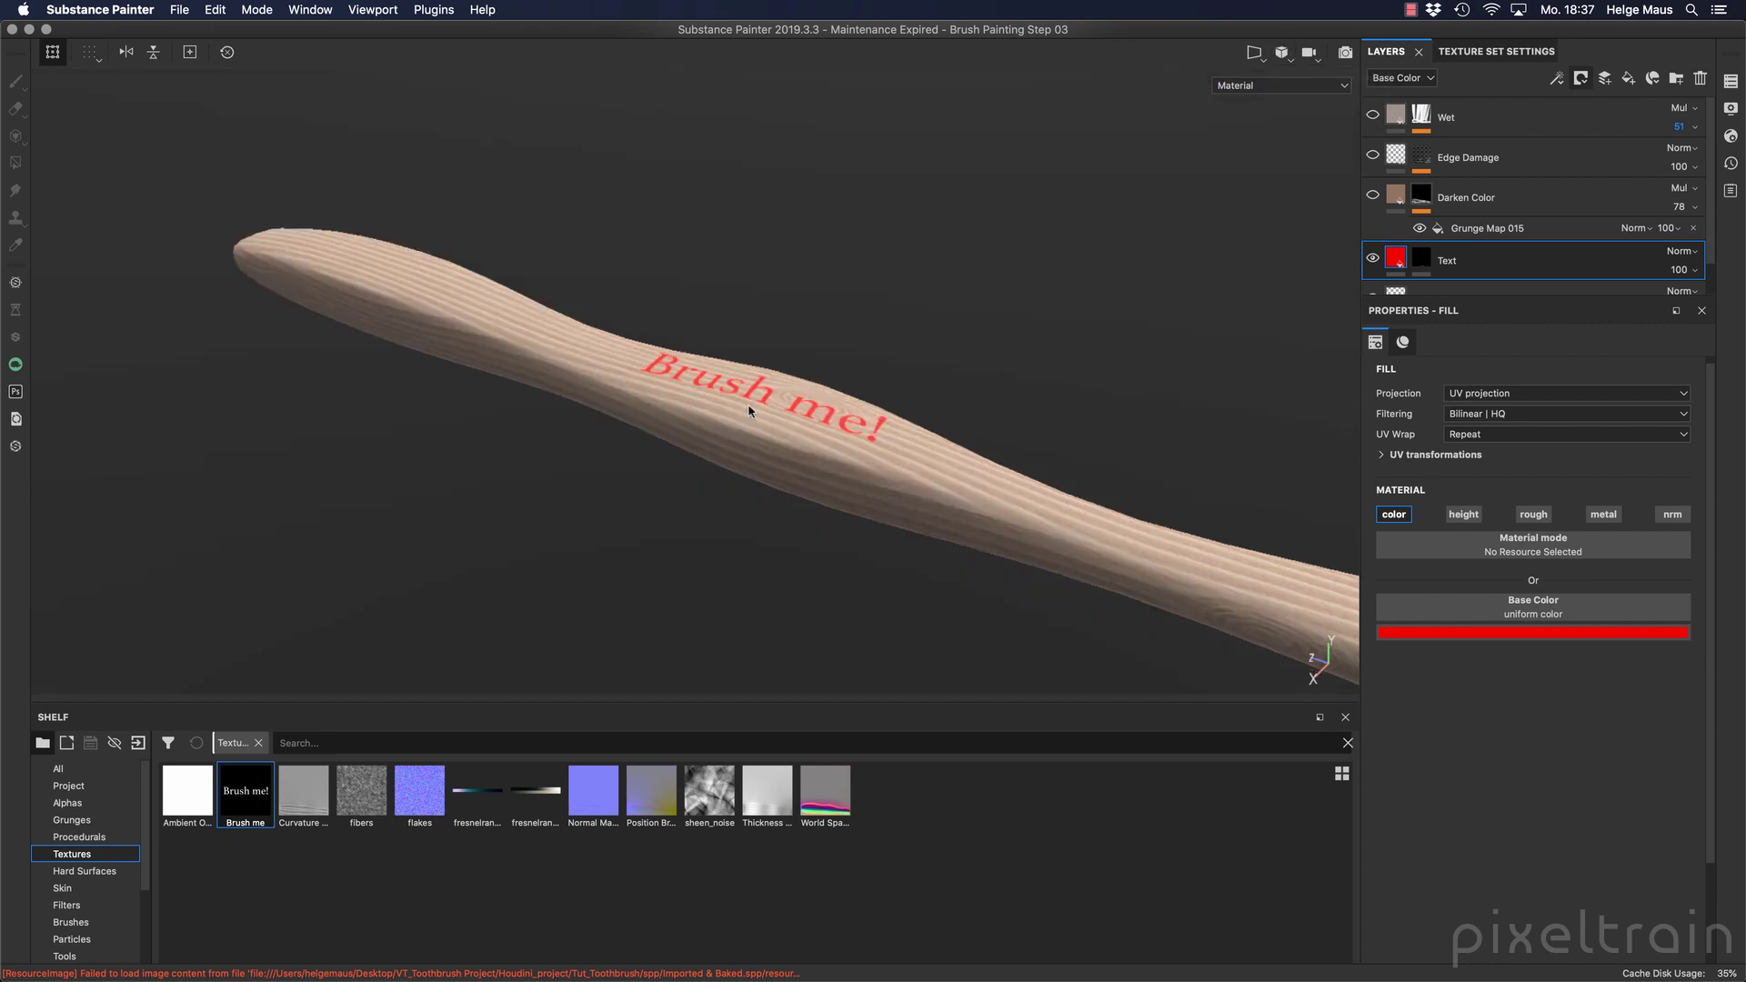
left_click_drag(623, 460, 947, 475, "alt")
middle_click_drag(725, 387, 772, 429, "alt")
mouse_move(772, 428)
left_mouse_down("alt")
mouse_move(1161, 362)
mouse_move(740, 448)
mouse_move(904, 437)
mouse_move(919, 271)
mouse_move(842, 300)
mouse_move(904, 409)
mouse_move(928, 380)
left_mouse_up("alt")
left_click(1422, 264)
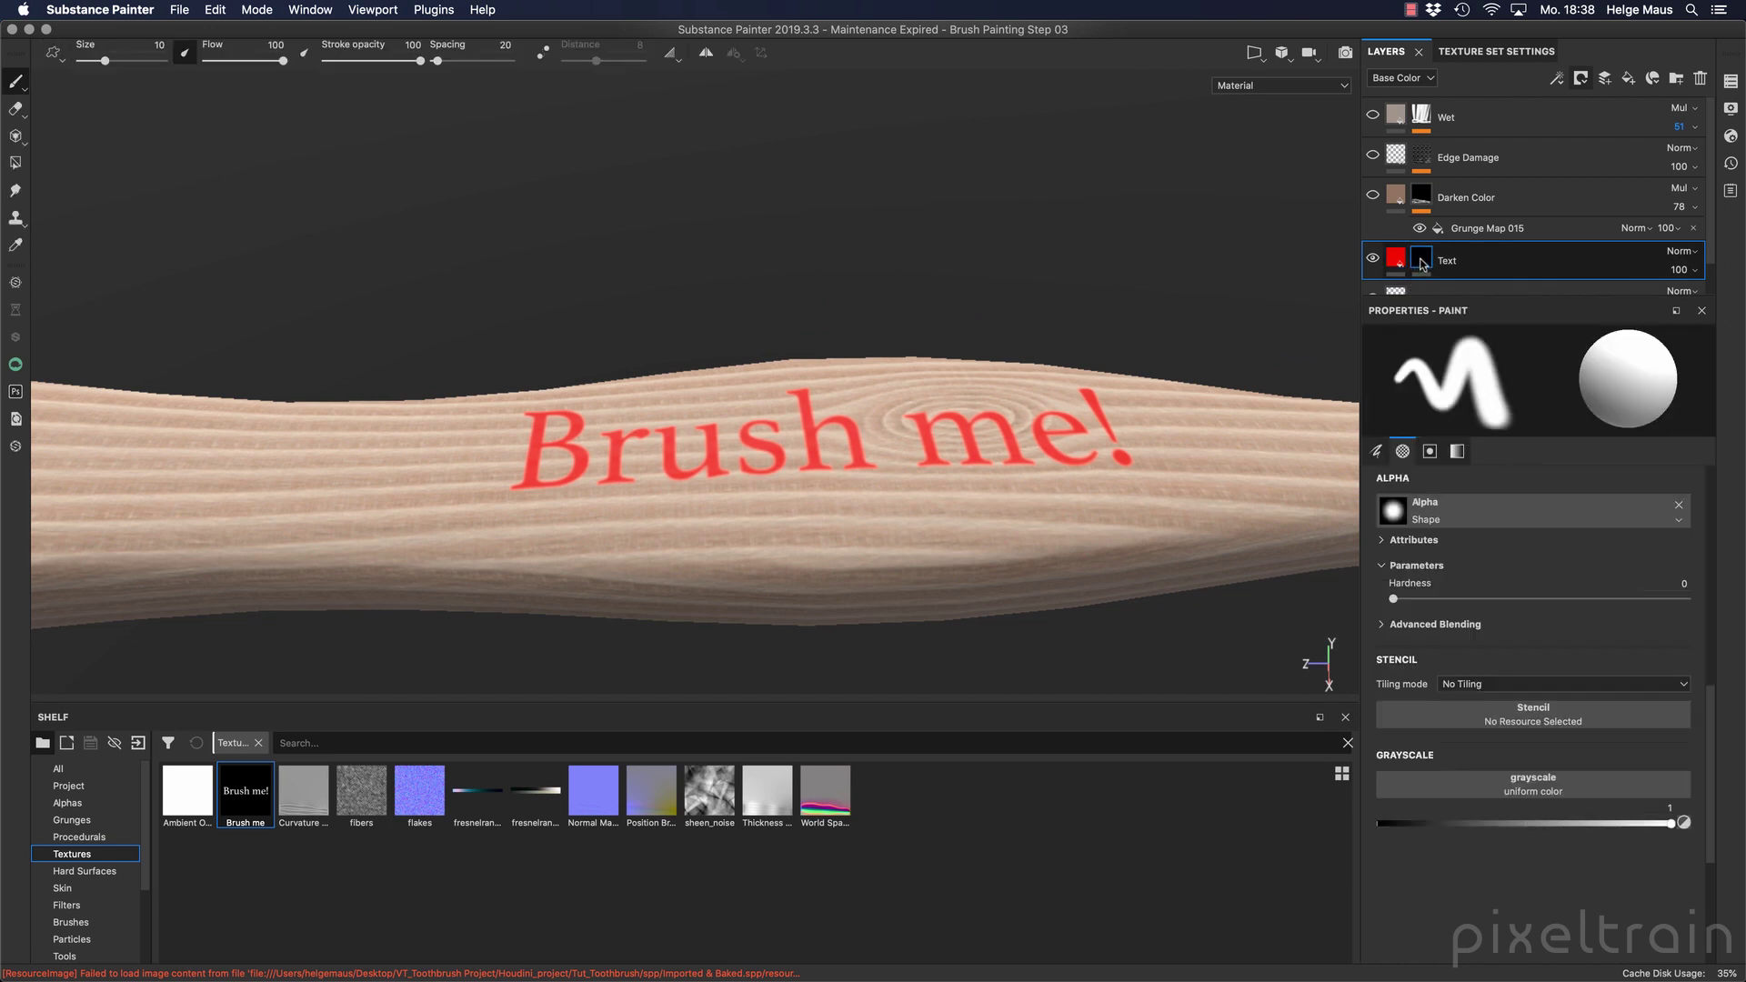
Enable height on the Text fill and set Height to -0.2241 to engrave the lettering.
left_click(1395, 261)
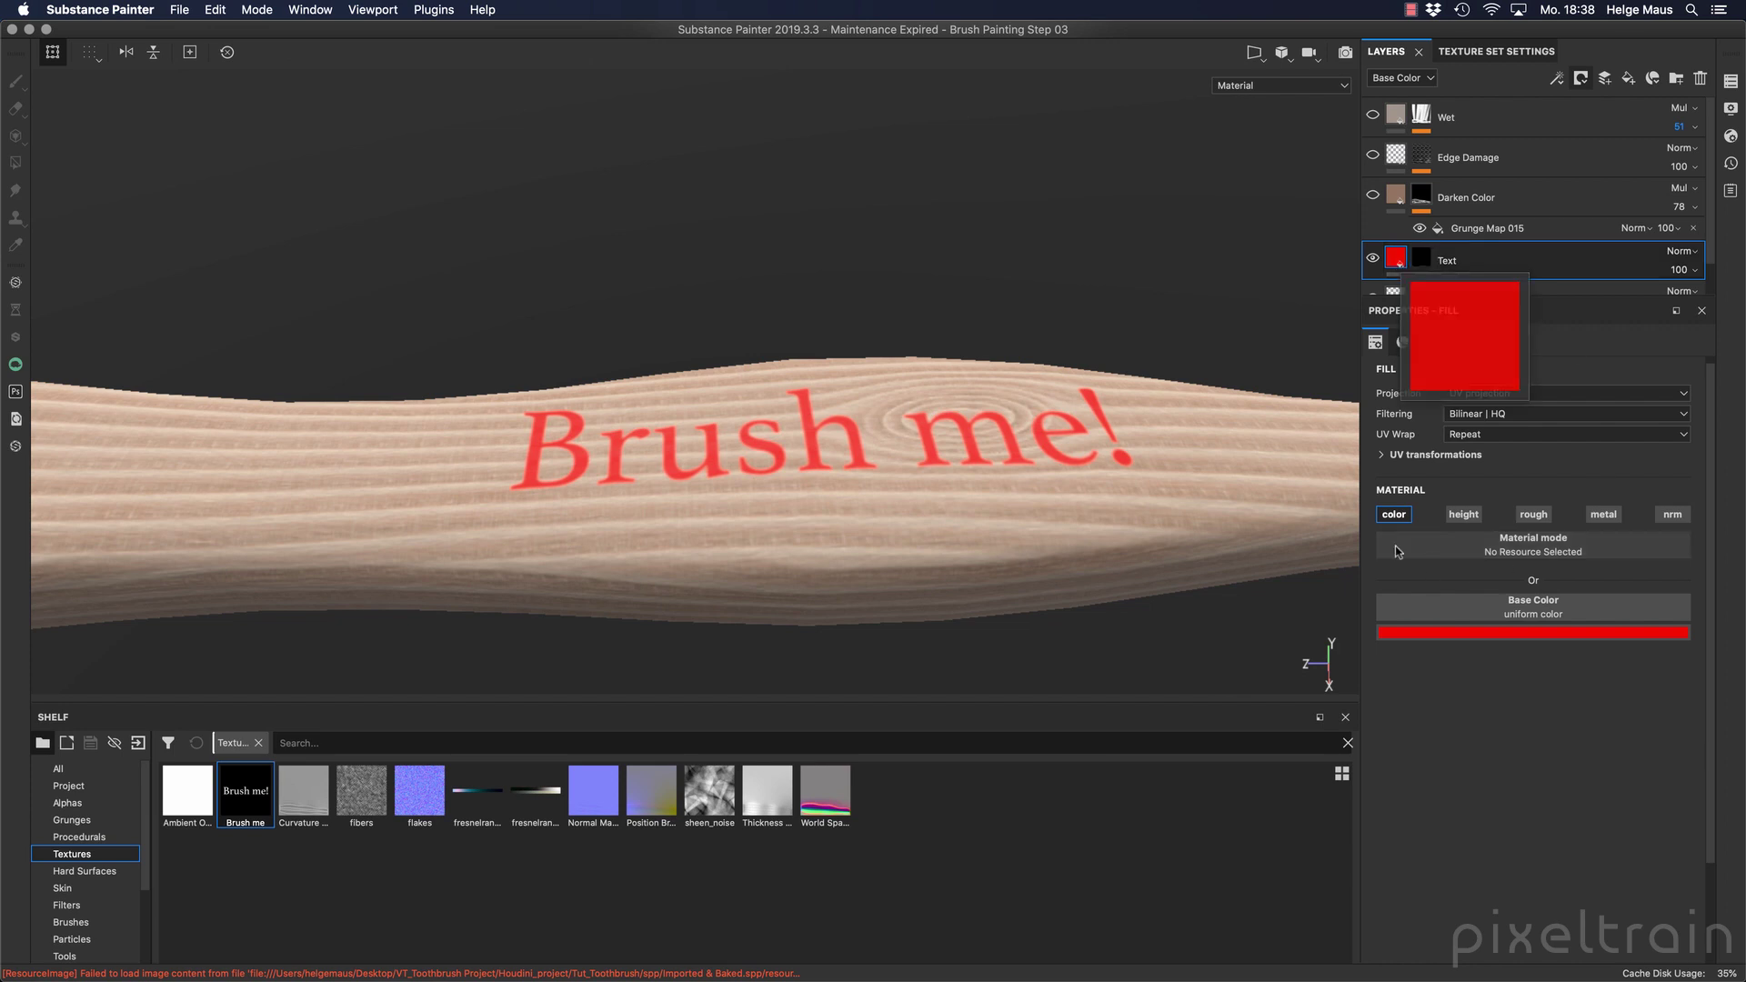
left_click(1462, 515)
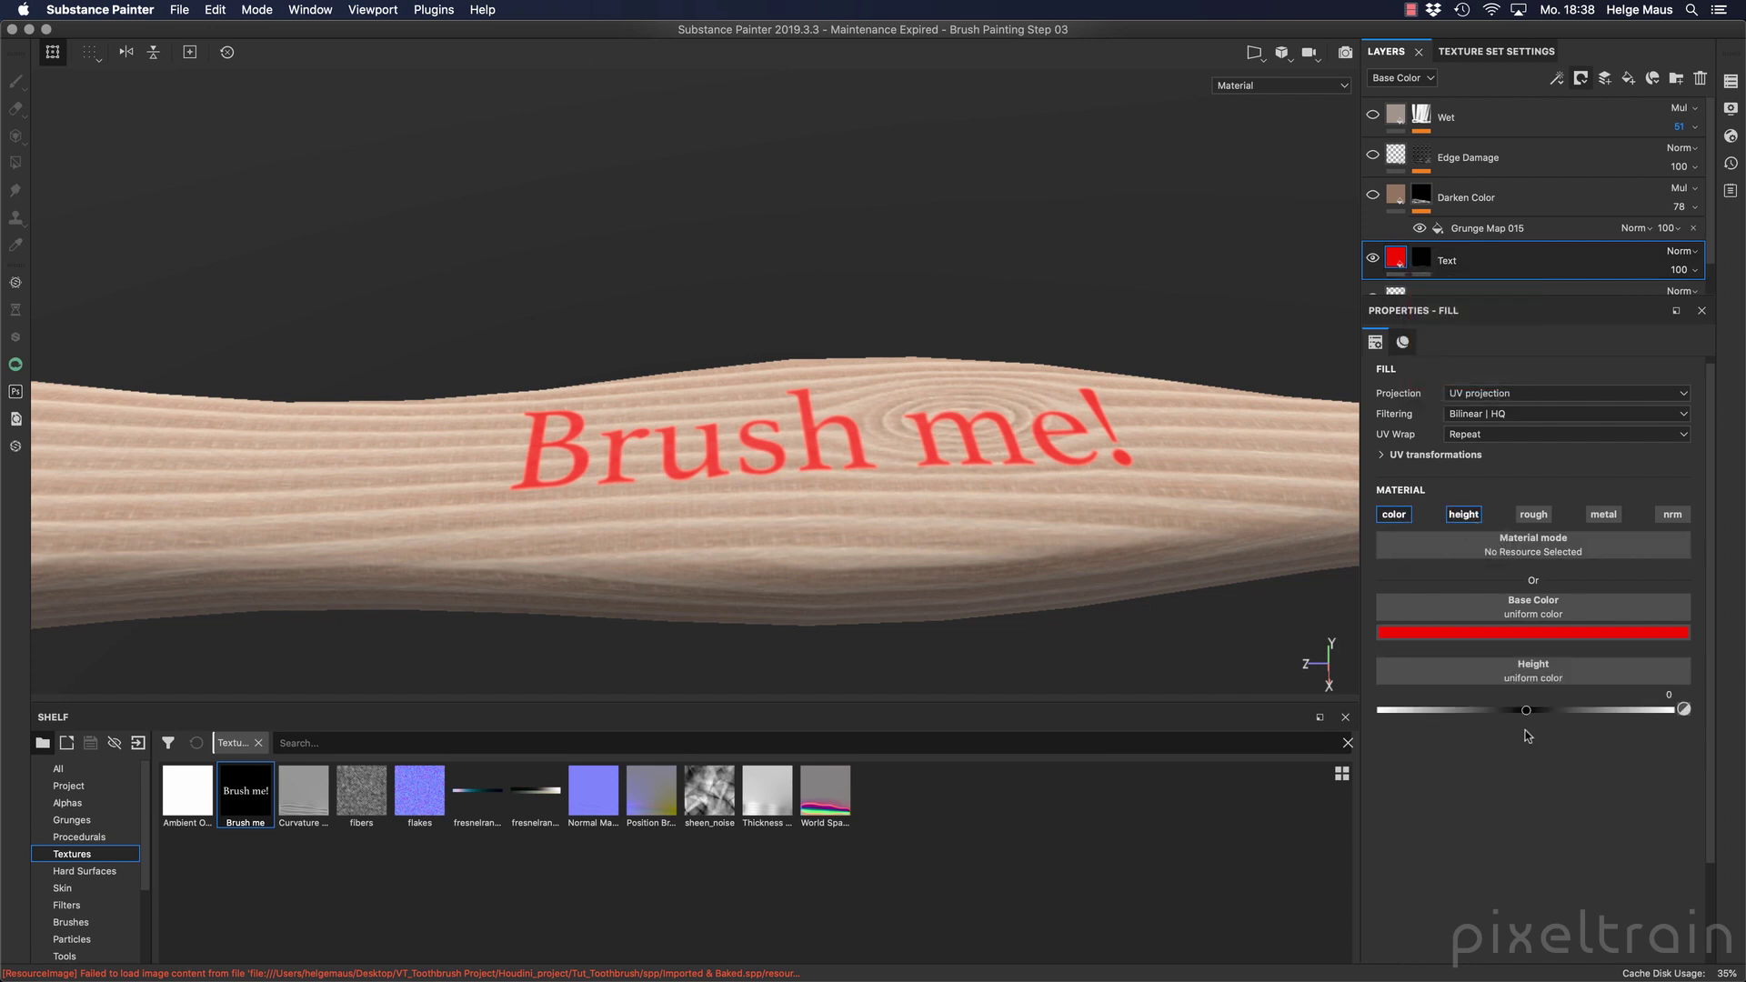
mouse_move(1527, 714)
left_mouse_down()
mouse_move(1465, 715)
mouse_move(1517, 714)
mouse_move(1498, 714)
left_mouse_up()
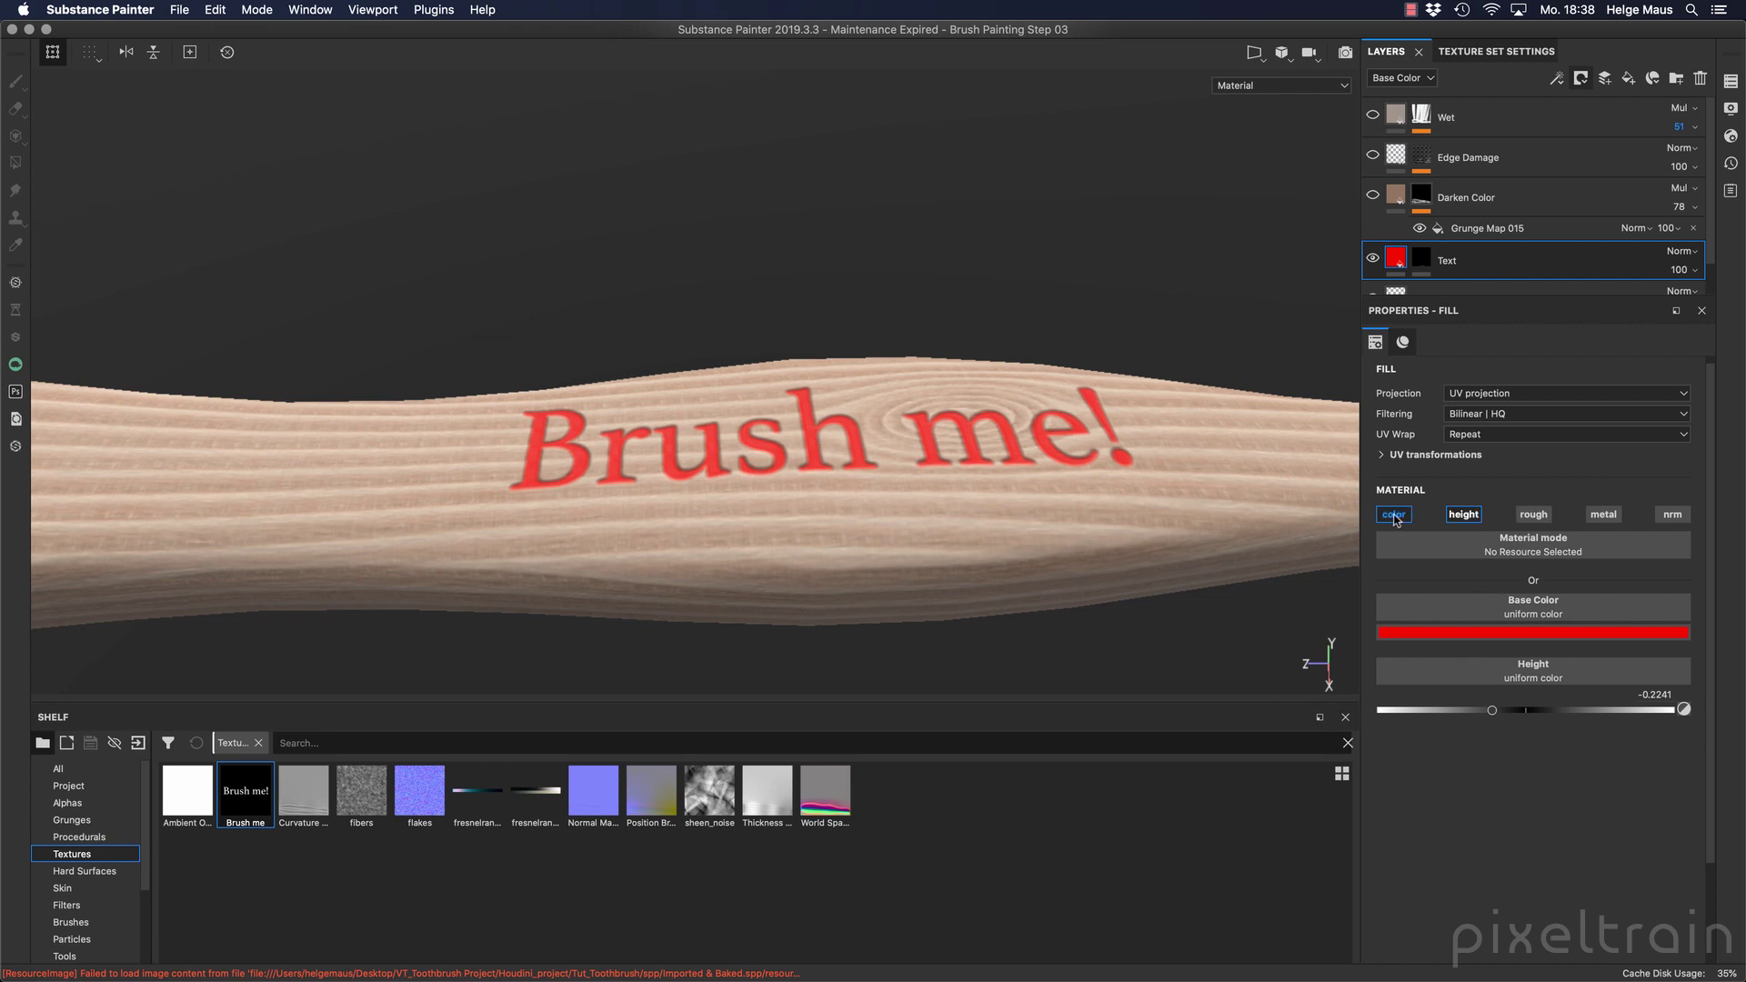
Shift the lettering's Base Color toward a dark, less saturated brown.
left_click(1515, 634)
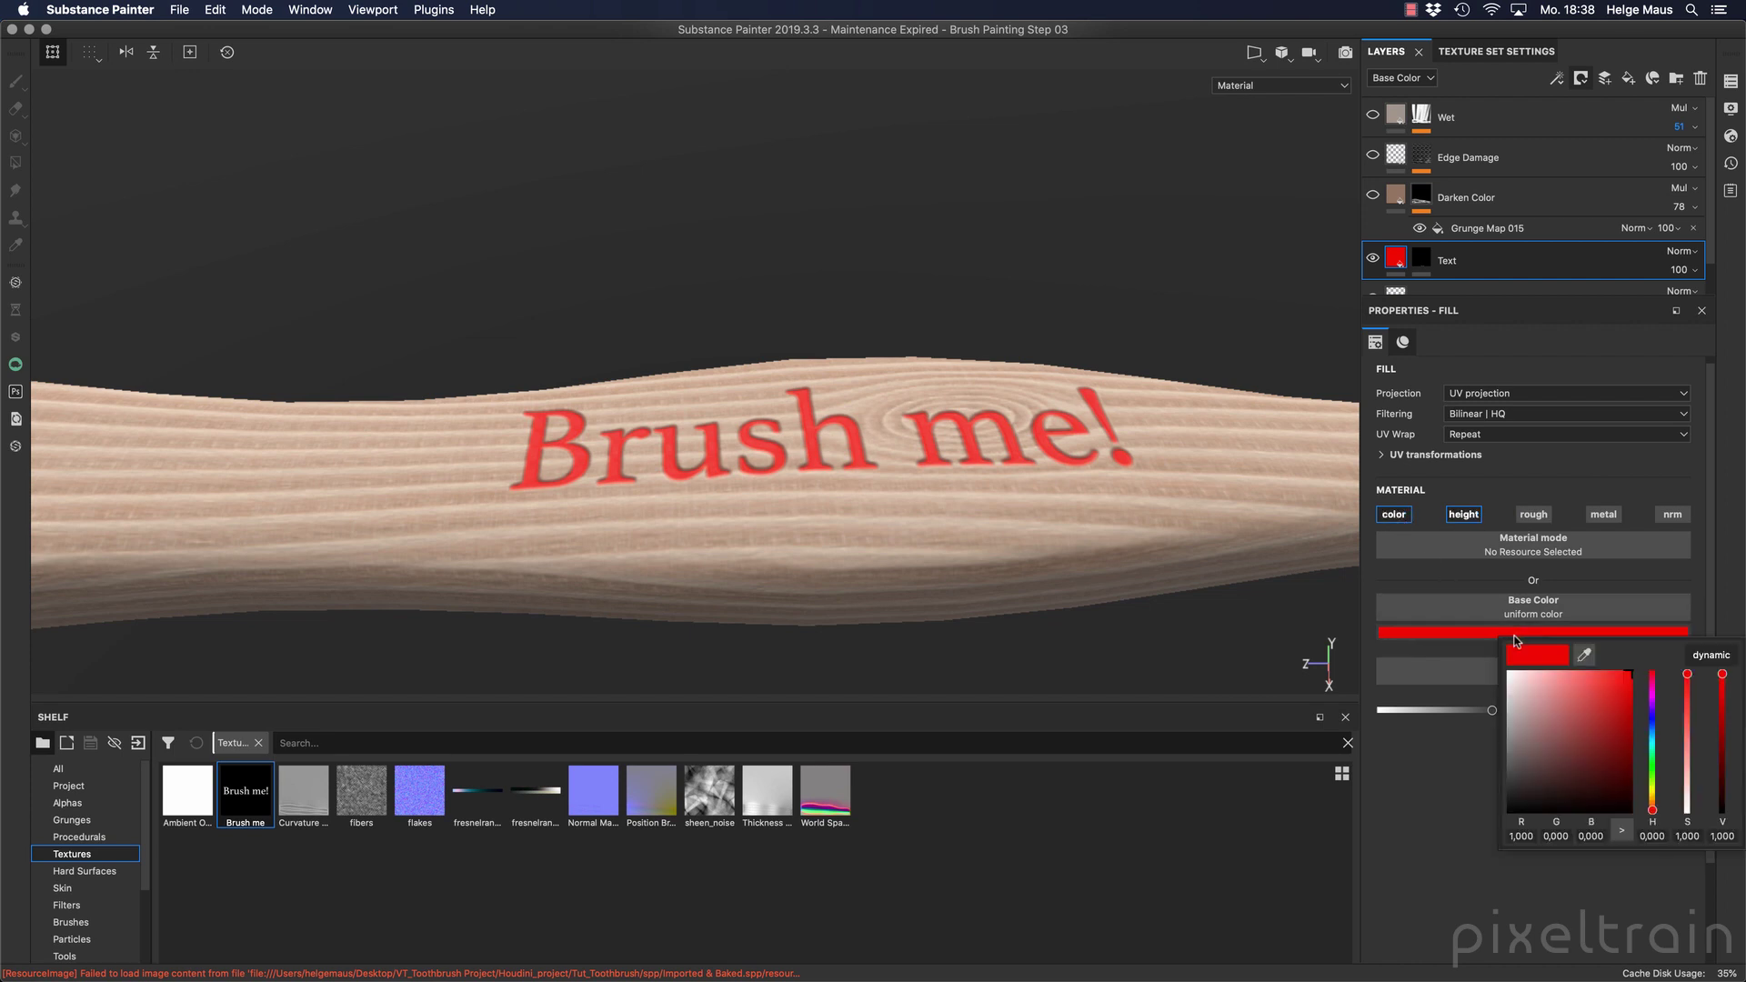
mouse_move(1651, 808)
left_mouse_down()
mouse_move(1651, 789)
mouse_move(1651, 807)
left_mouse_up()
left_click_drag(1628, 691, 1615, 777)
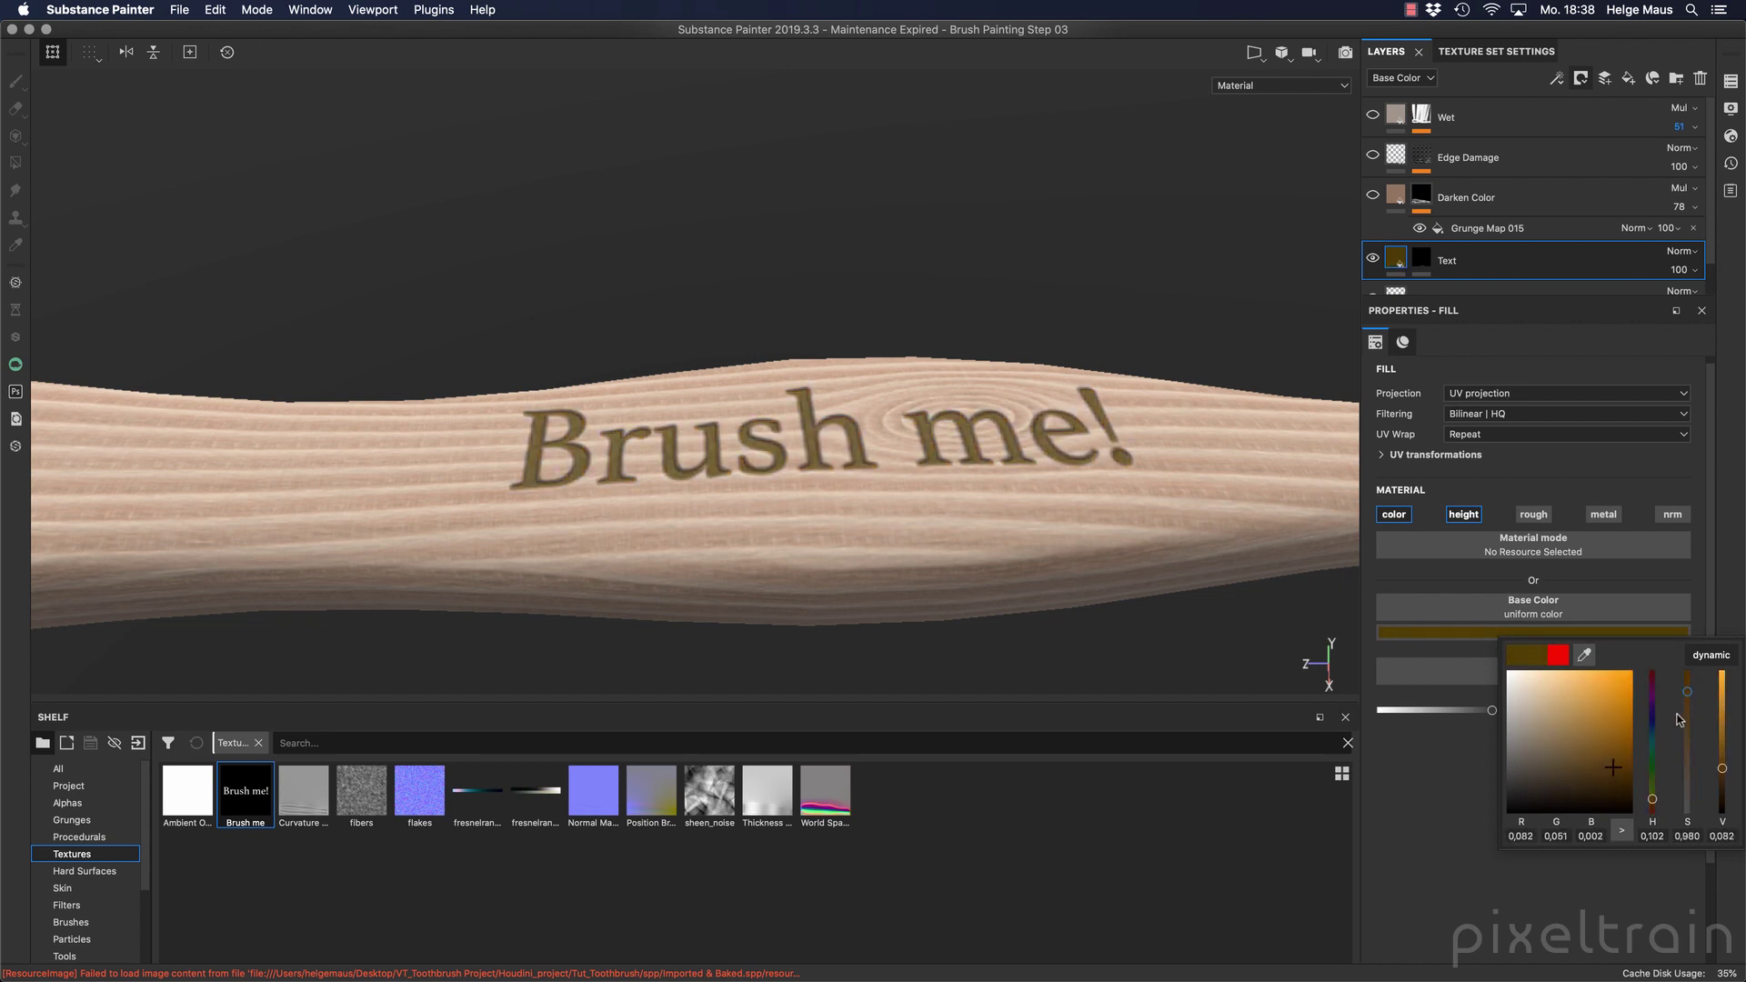
left_click_drag(1688, 693, 1691, 764)
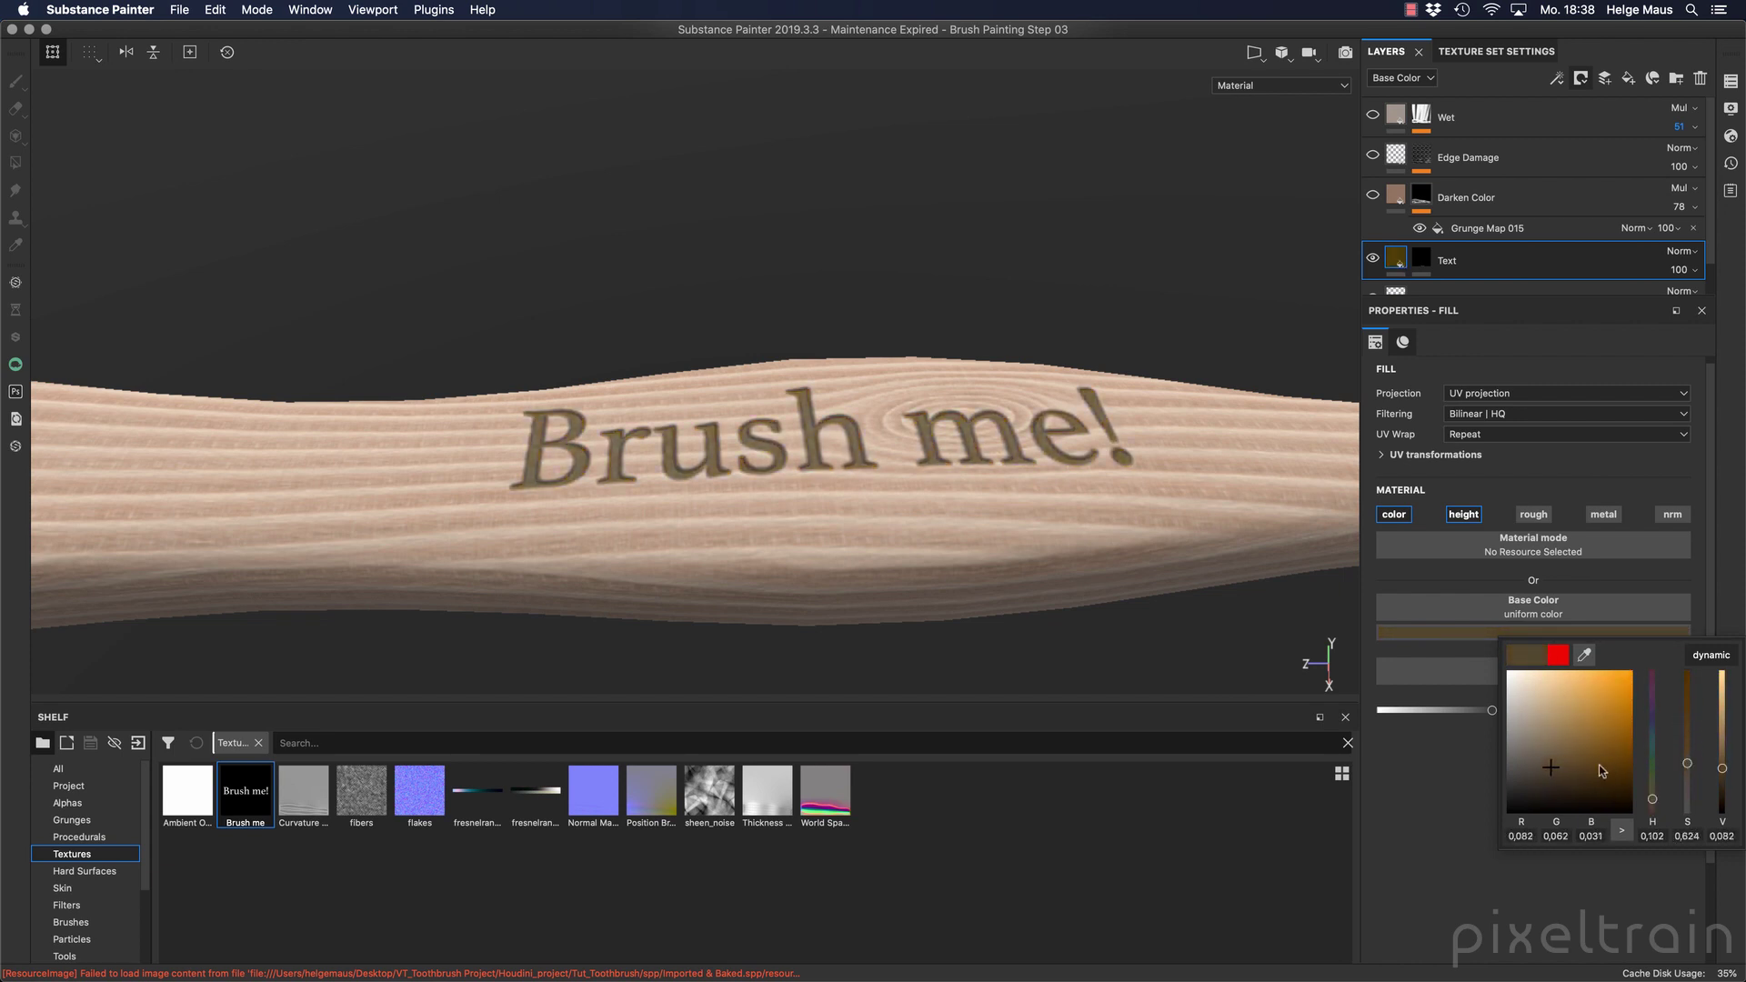
left_click_drag(1722, 769, 1723, 782)
mouse_move(963, 518)
left_mouse_down("alt")
mouse_move(970, 604)
mouse_move(970, 499)
left_mouse_up("alt")
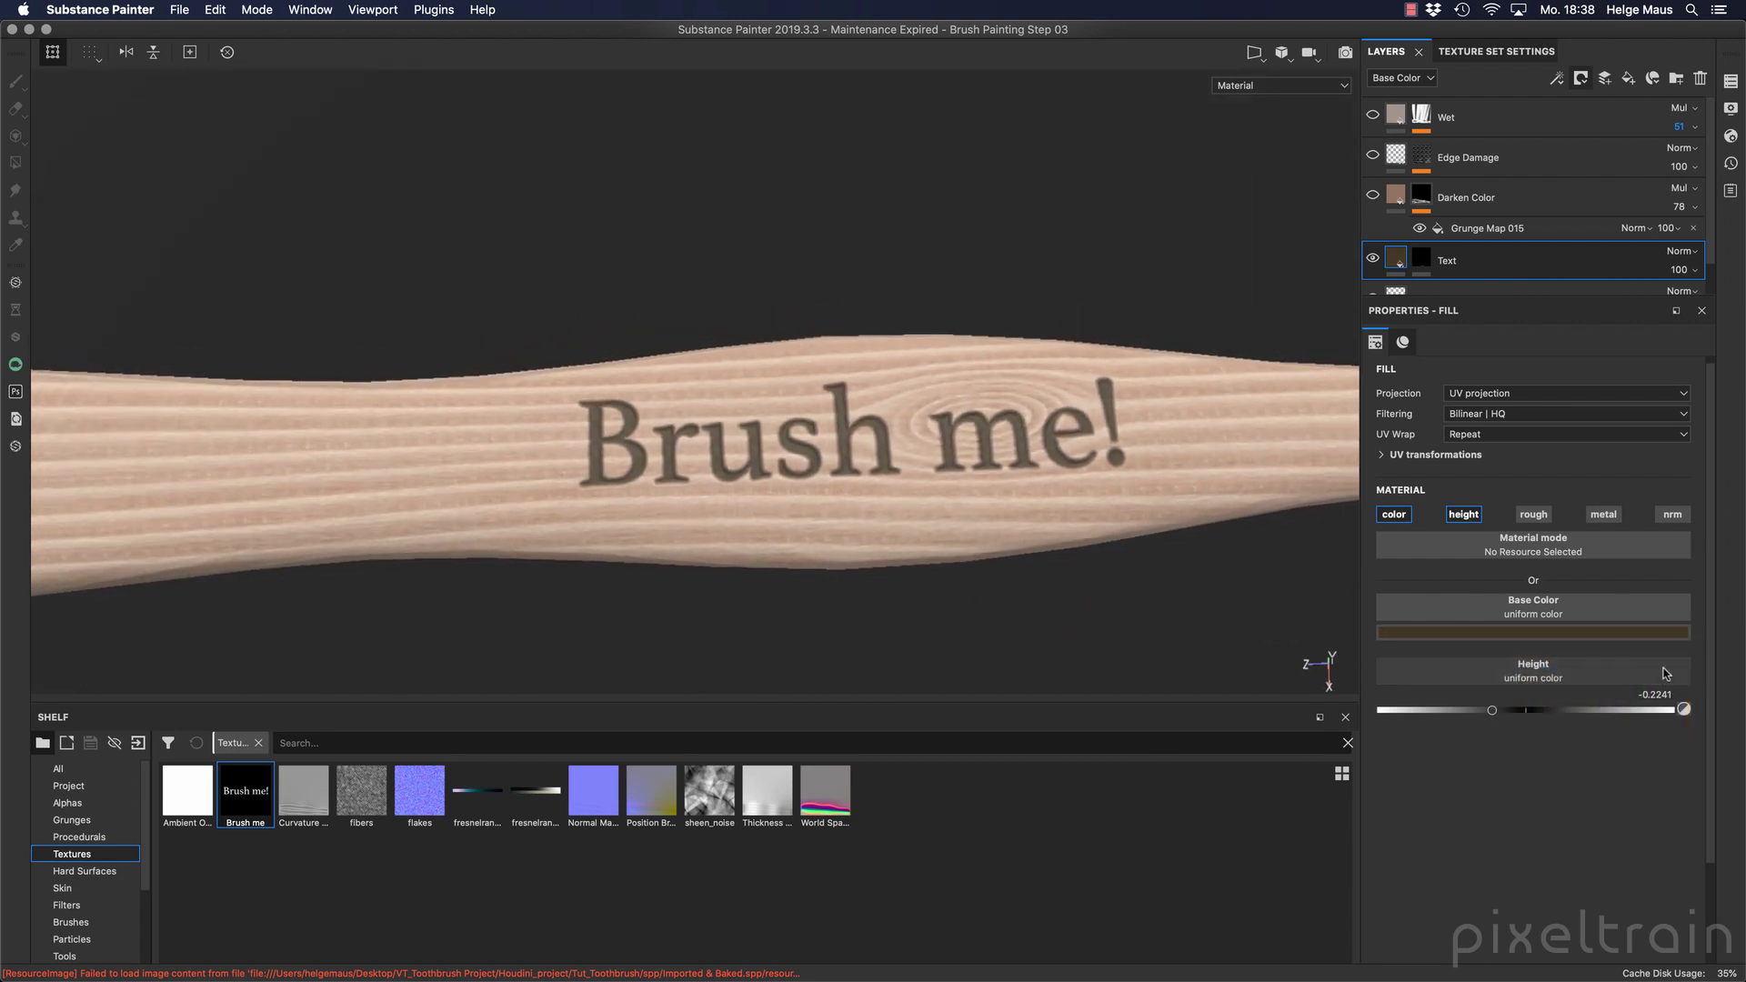
Refine the brown by eyedropping the handle's wood colour and darkening it.
left_click(1664, 632)
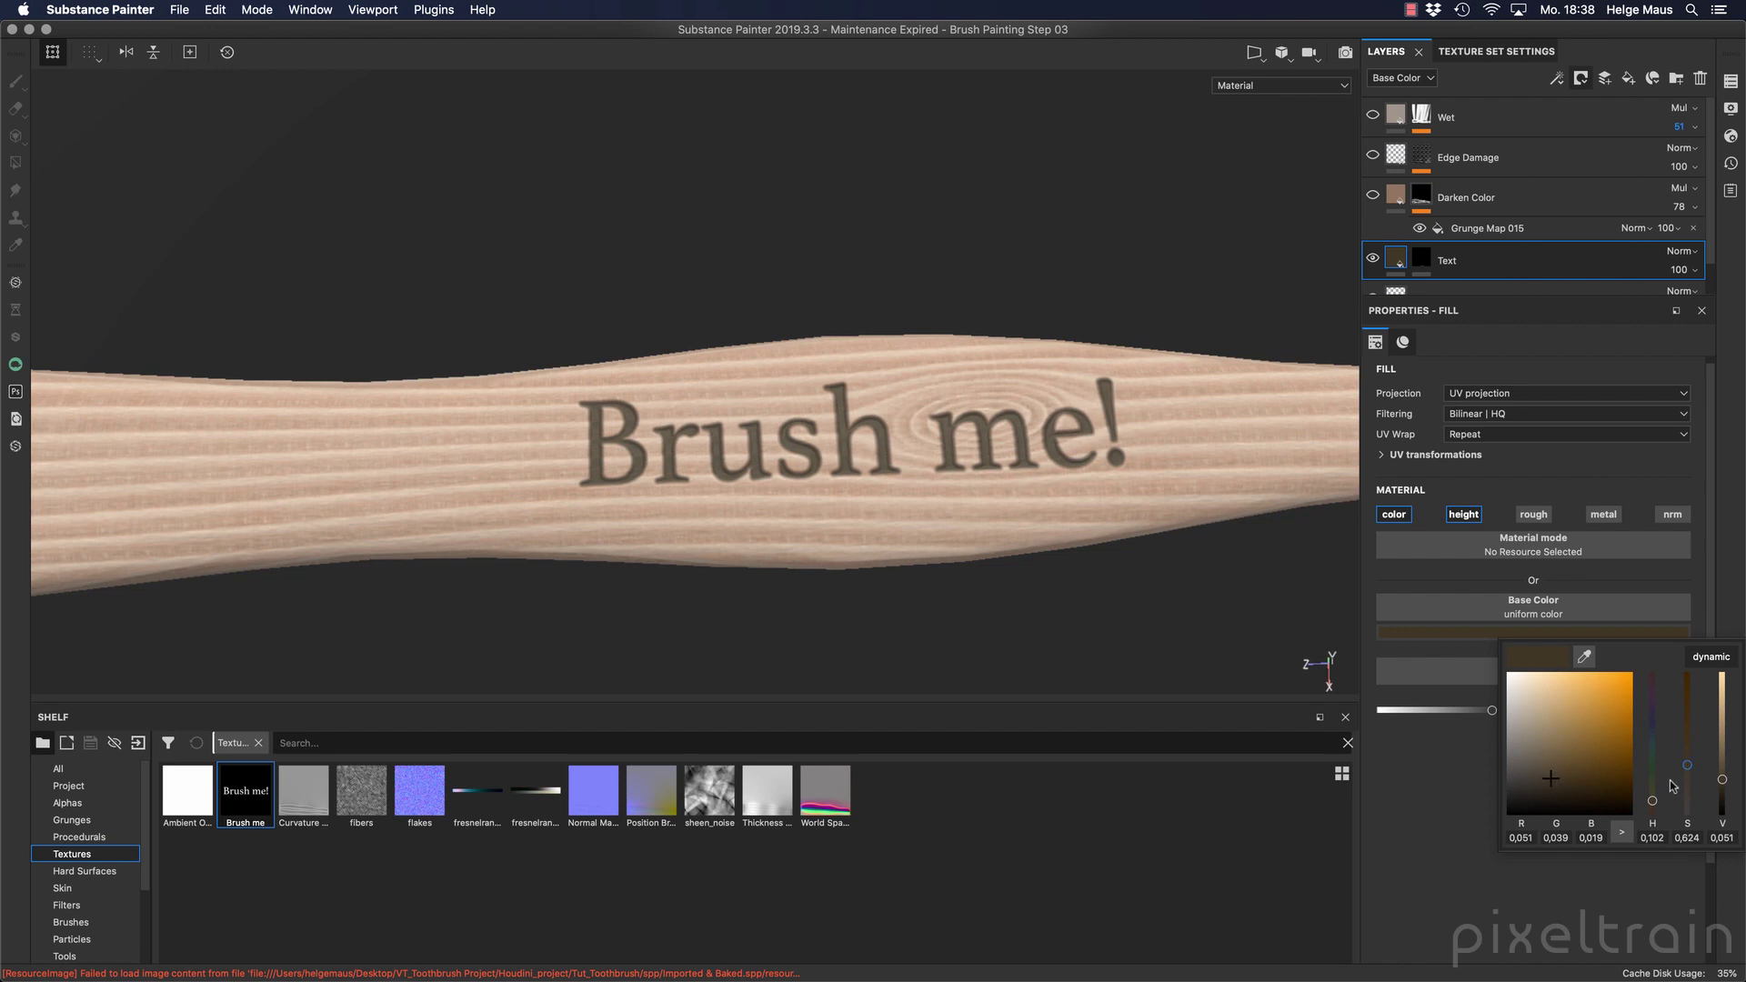
left_click_drag(1687, 769, 1687, 736)
left_click_drag(1654, 801, 1655, 802)
left_click_drag(1597, 730, 1606, 741)
left_click(1583, 656)
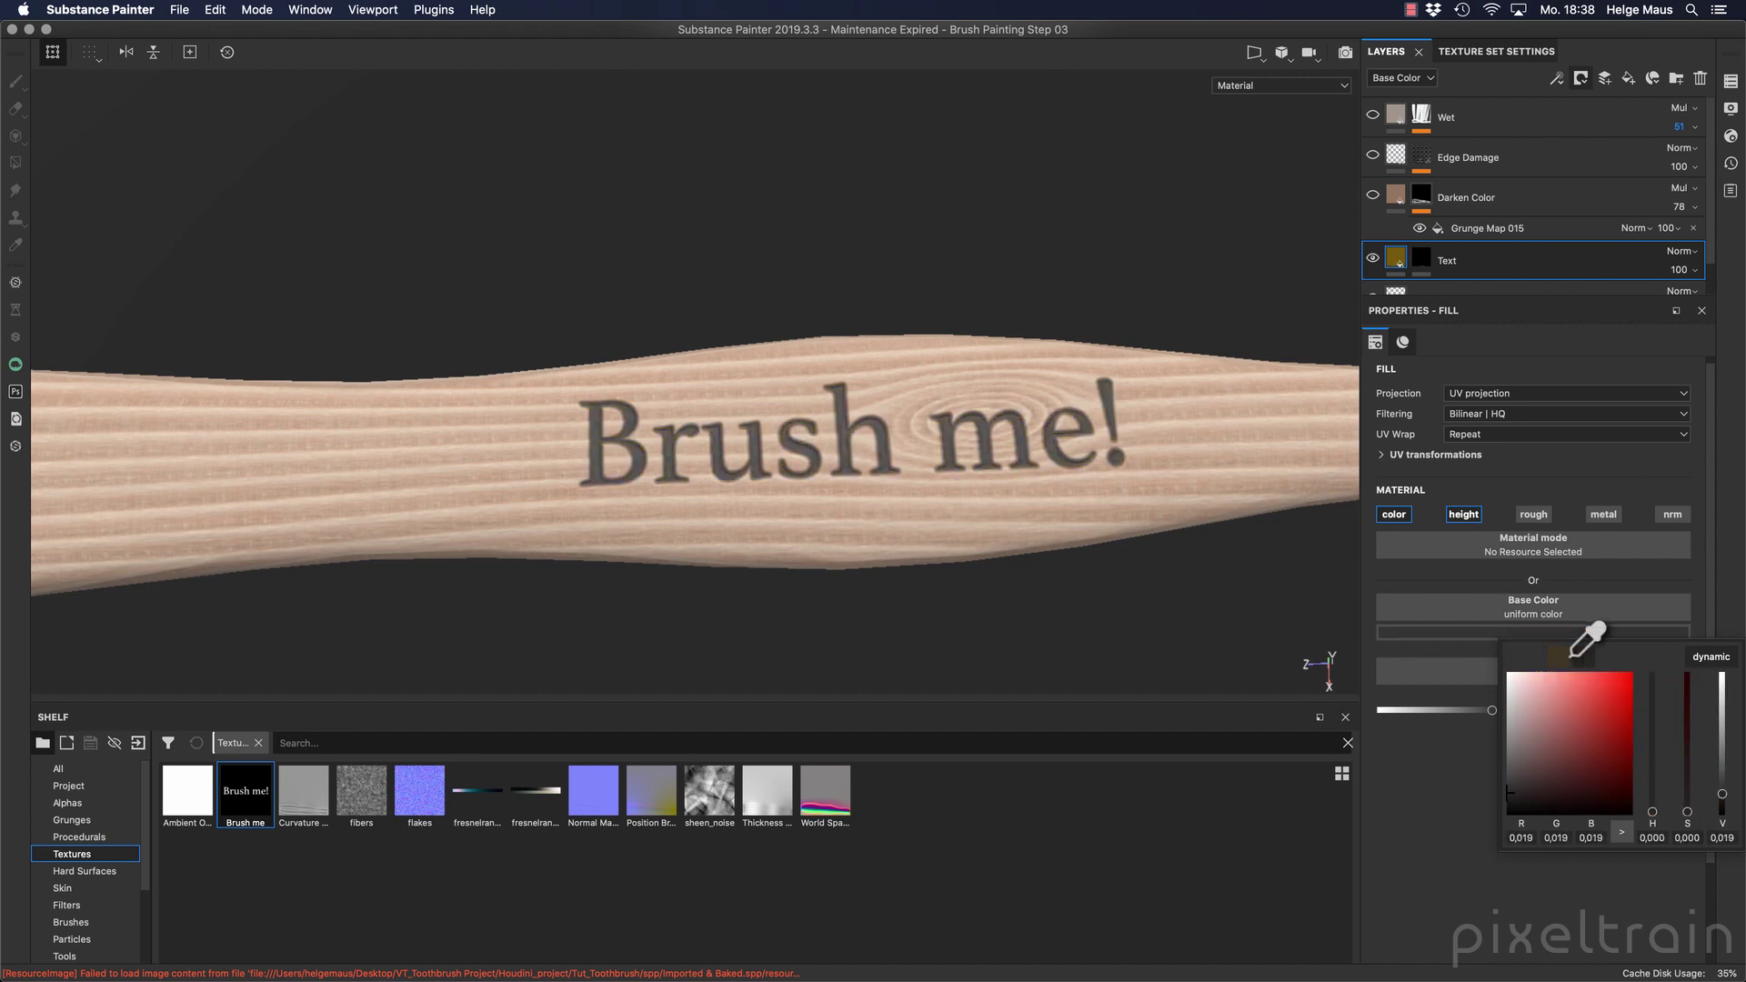
left_click(1086, 518)
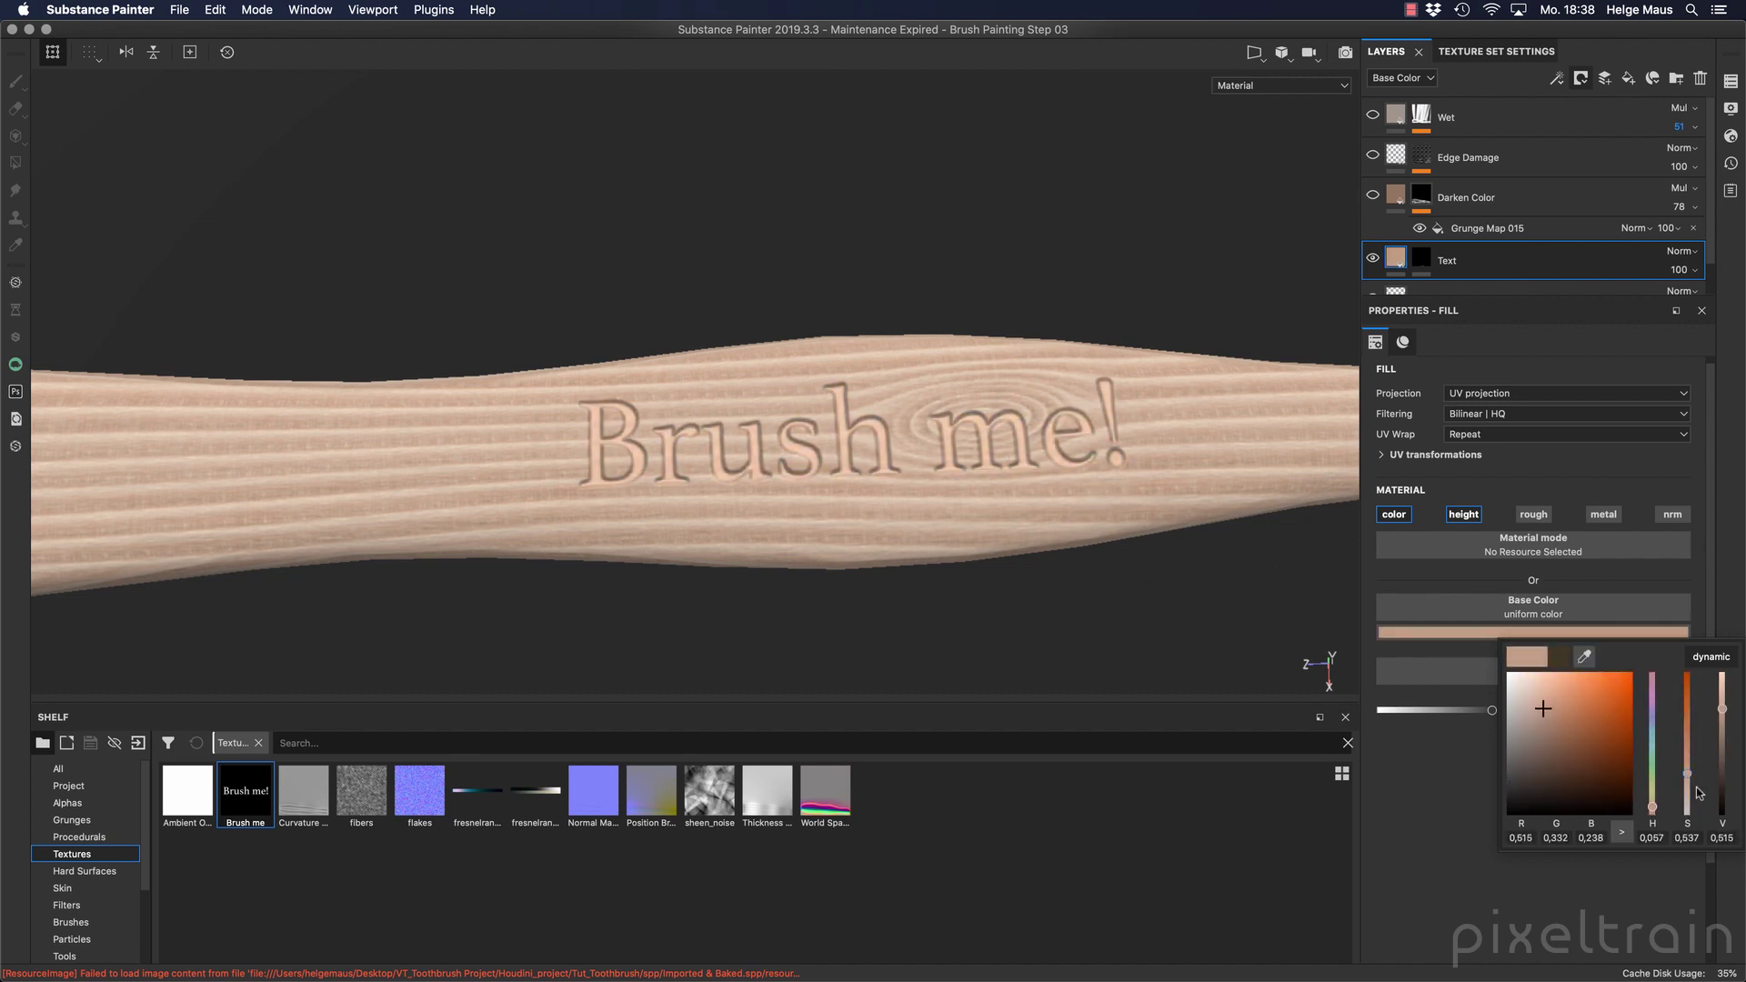
left_click_drag(1727, 727, 1727, 773)
mouse_move(1132, 612)
left_mouse_down("alt")
mouse_move(985, 510)
mouse_move(694, 366)
mouse_move(826, 584)
mouse_move(949, 601)
left_mouse_up("alt")
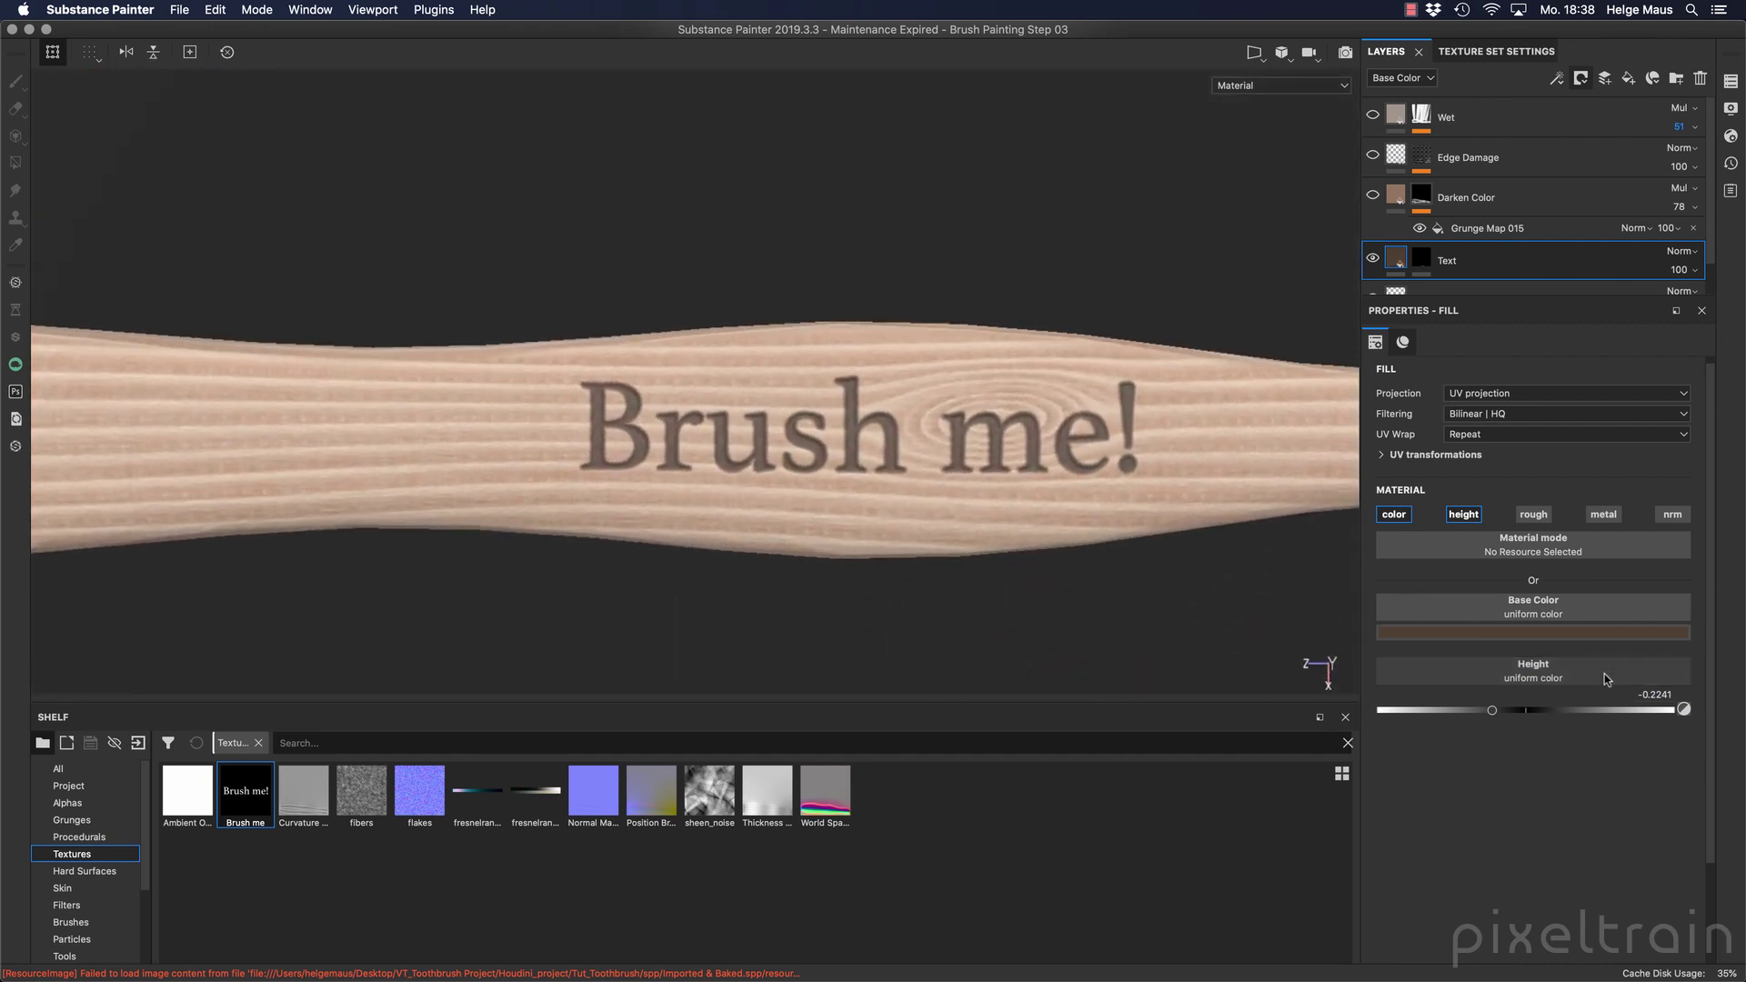
Enable roughness on the lettering at 0.2270 and make the Wet layer visible again.
left_click(1534, 516)
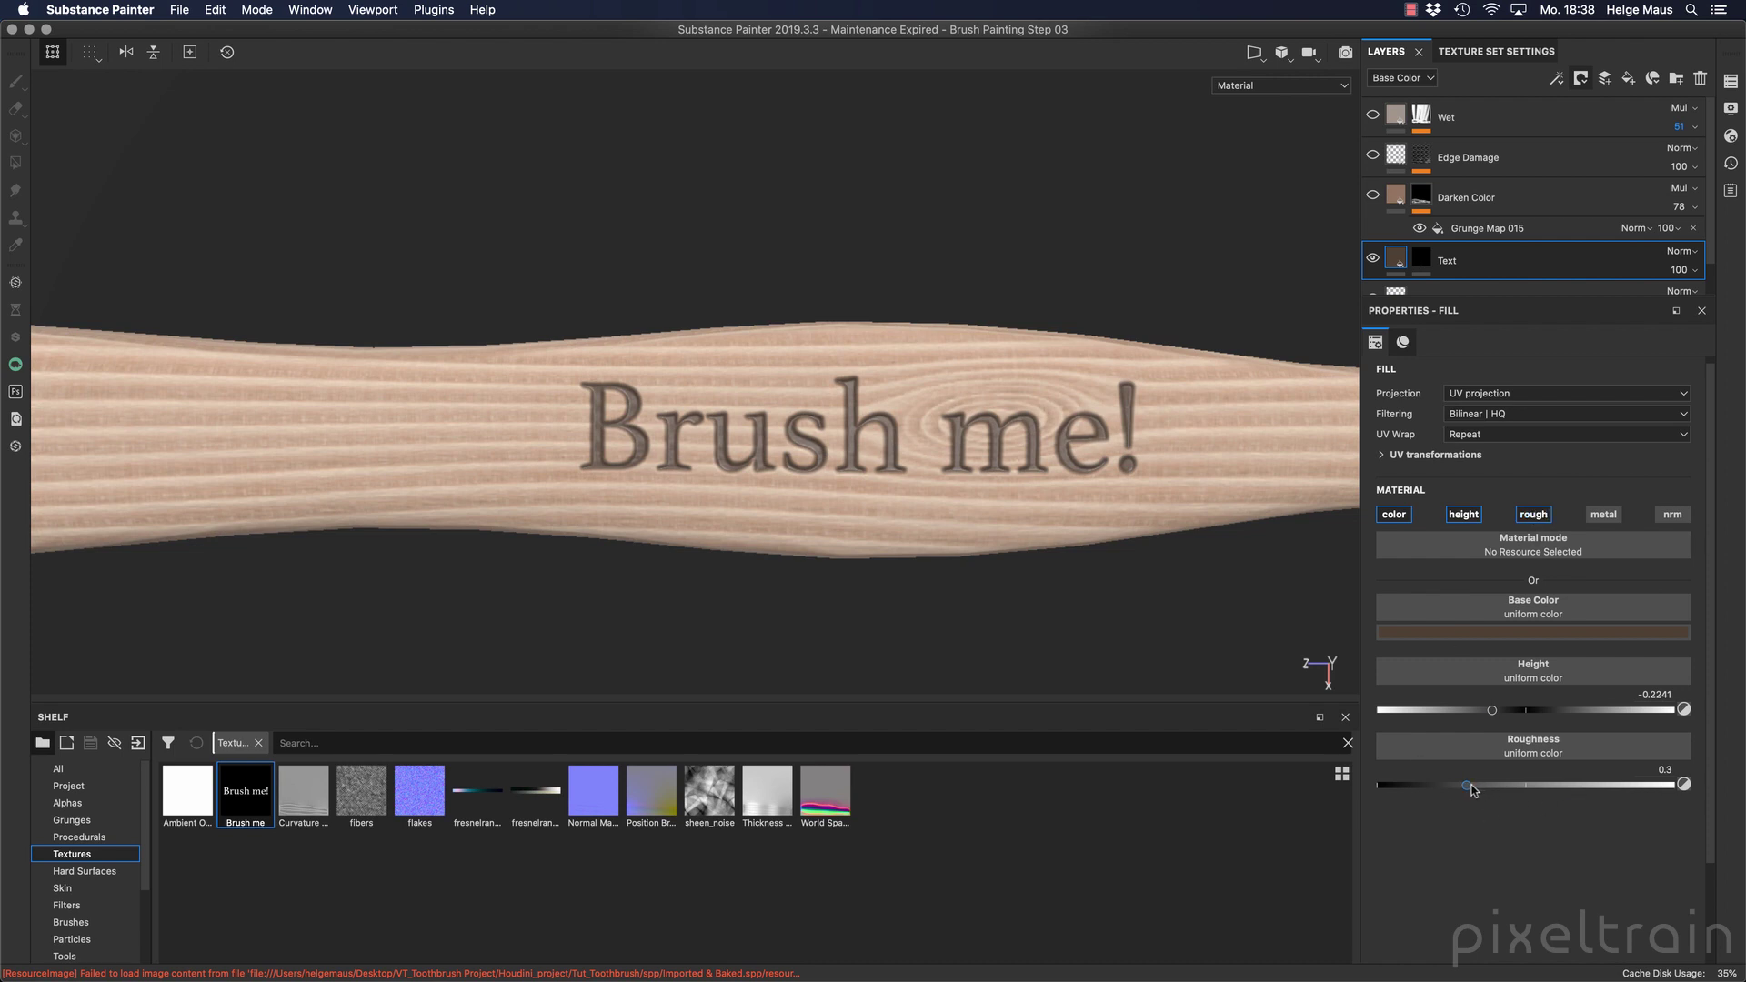
mouse_move(1474, 789)
left_mouse_down()
mouse_move(1428, 792)
mouse_move(1445, 795)
left_mouse_up()
left_click(1371, 111)
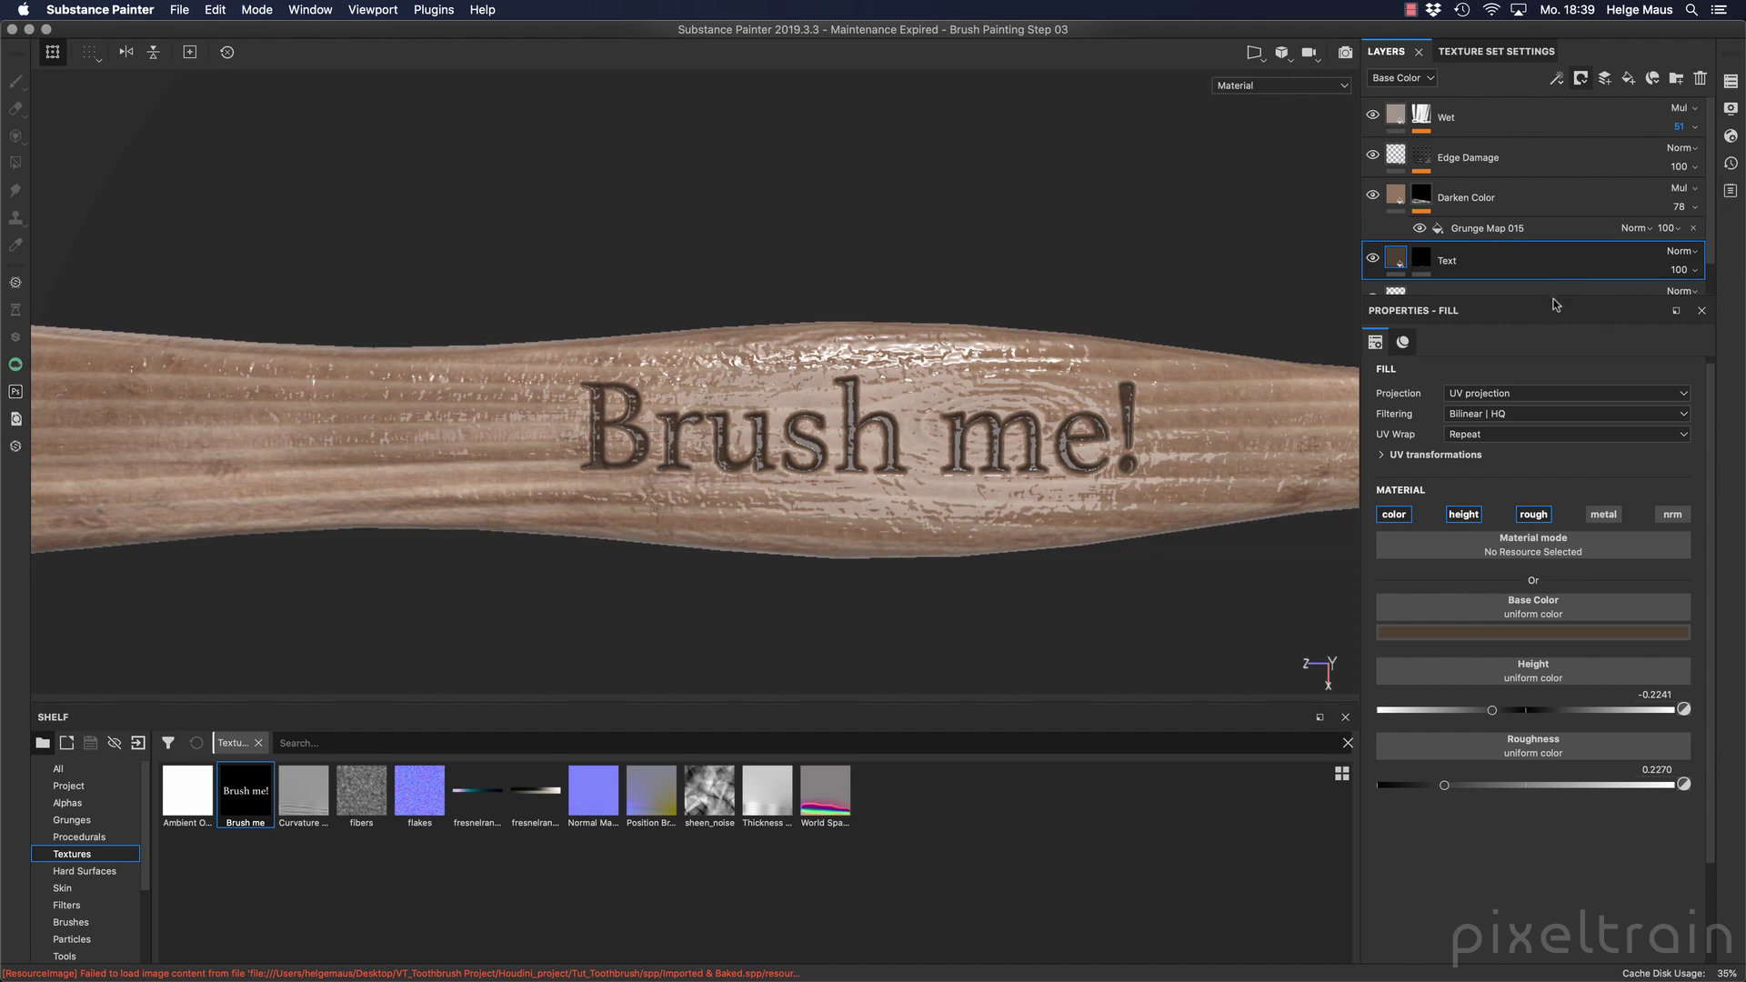
left_click_drag(1553, 300, 1560, 395)
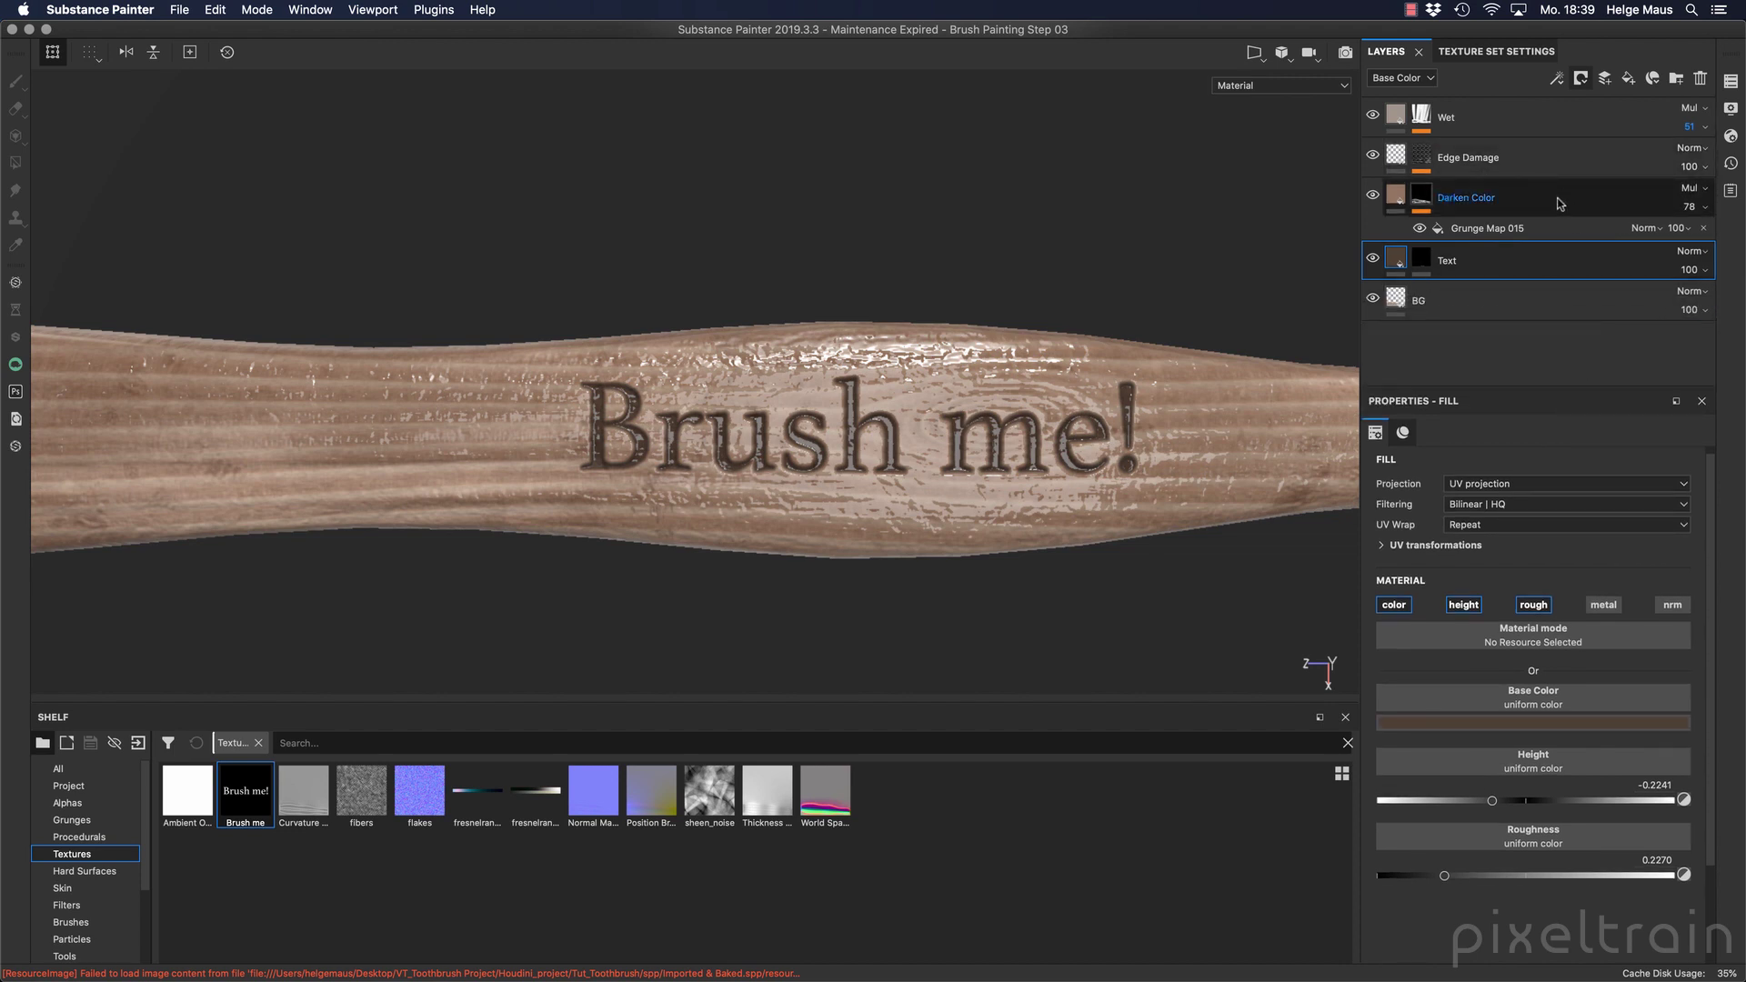
Expand Edge Damage, select its Metal Edge Wear generator, and zoom out to the whole toothbrush.
left_click(1421, 157)
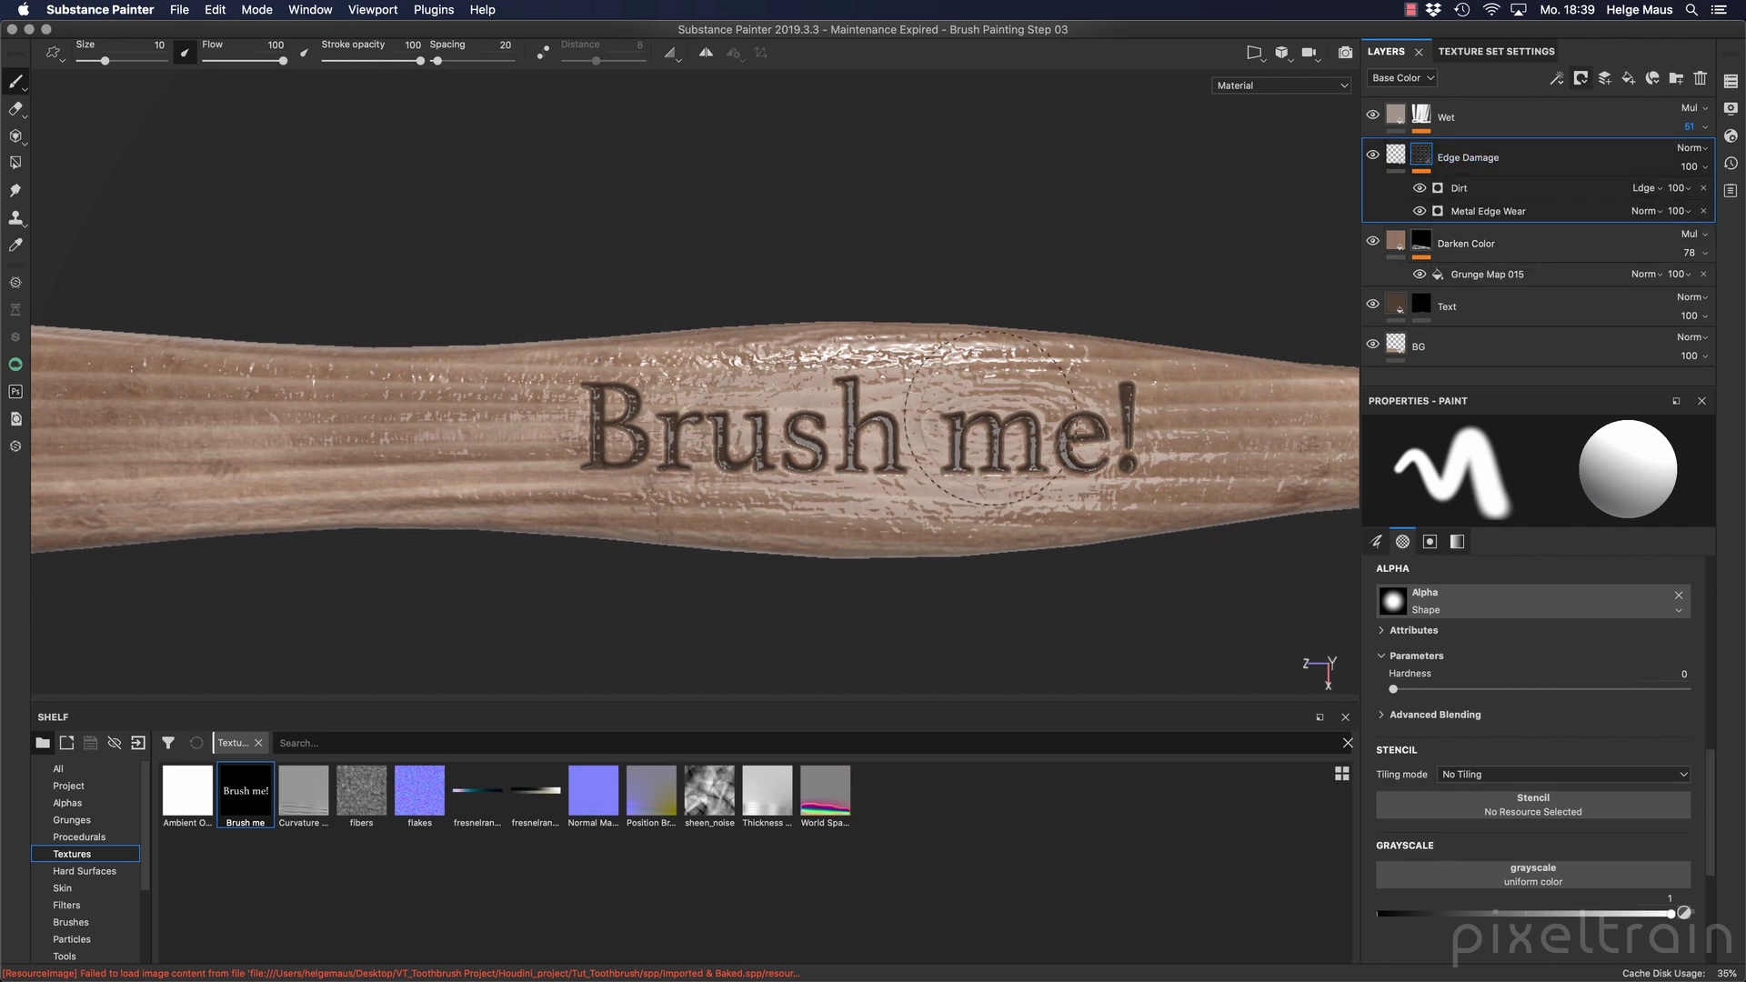
left_click(1510, 213)
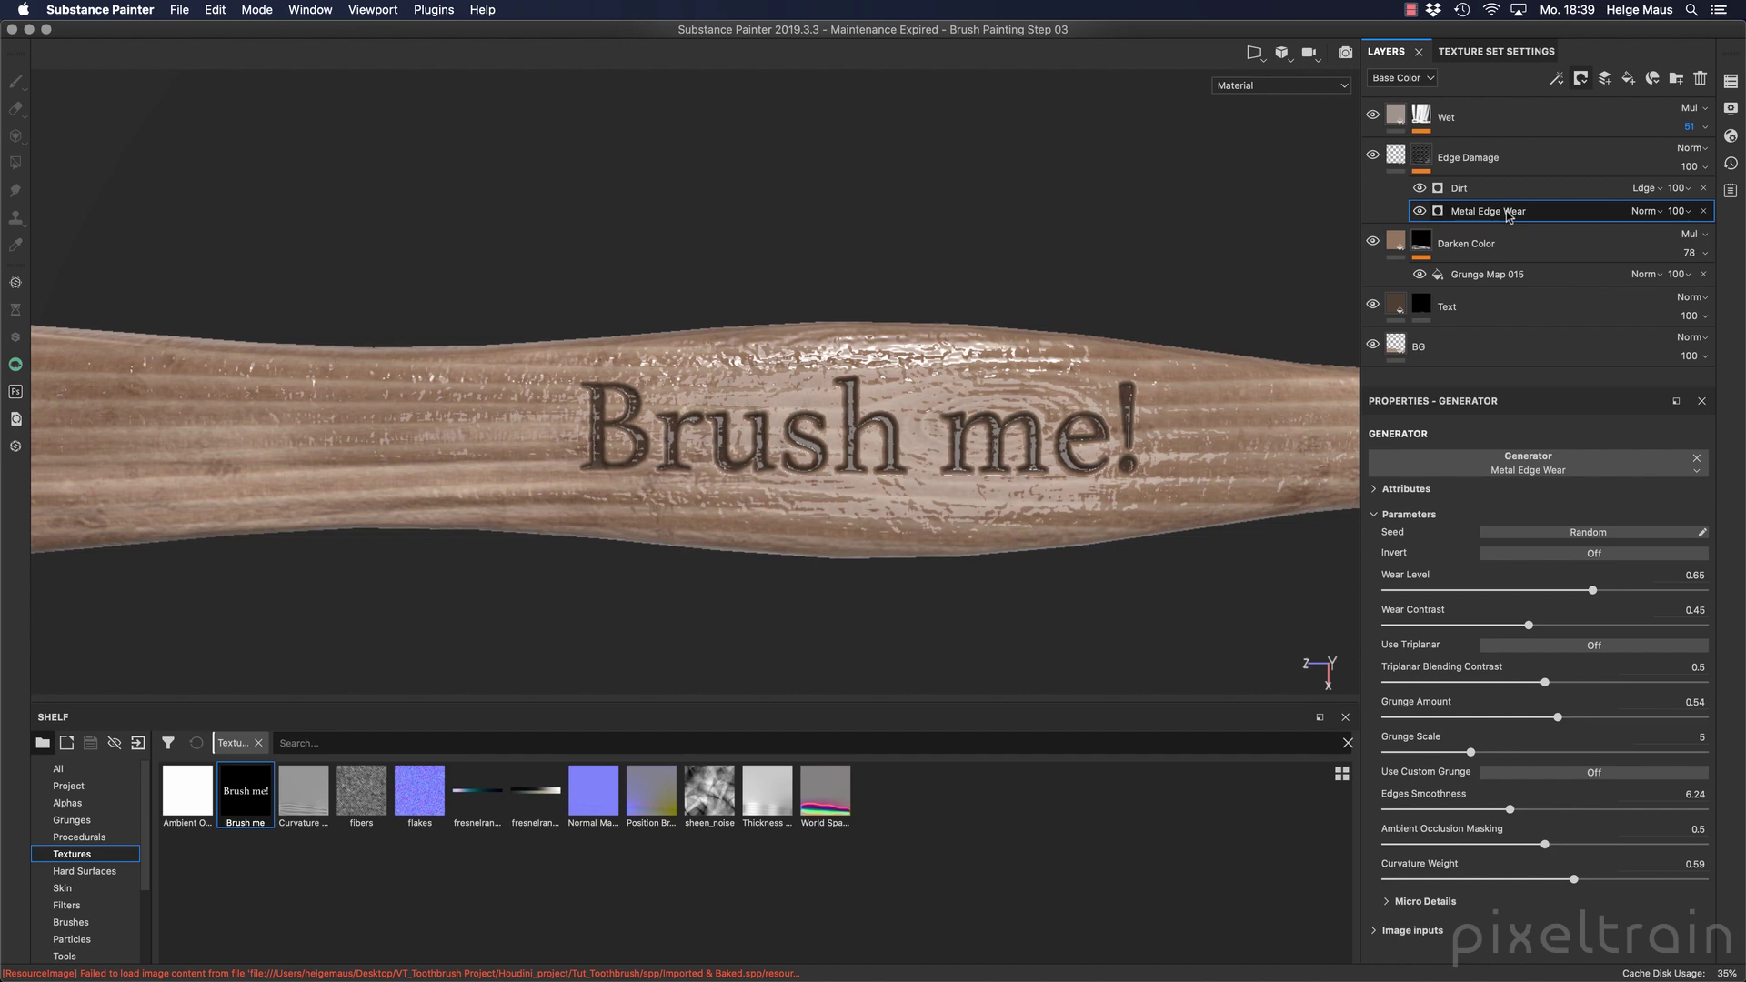
left_click_drag(882, 441, 1046, 410, "alt")
mouse_move(1046, 410)
right_mouse_down("alt")
mouse_move(721, 401)
mouse_move(572, 452)
mouse_move(428, 467)
right_mouse_up("alt")
middle_click_drag(429, 468, 527, 459, "alt")
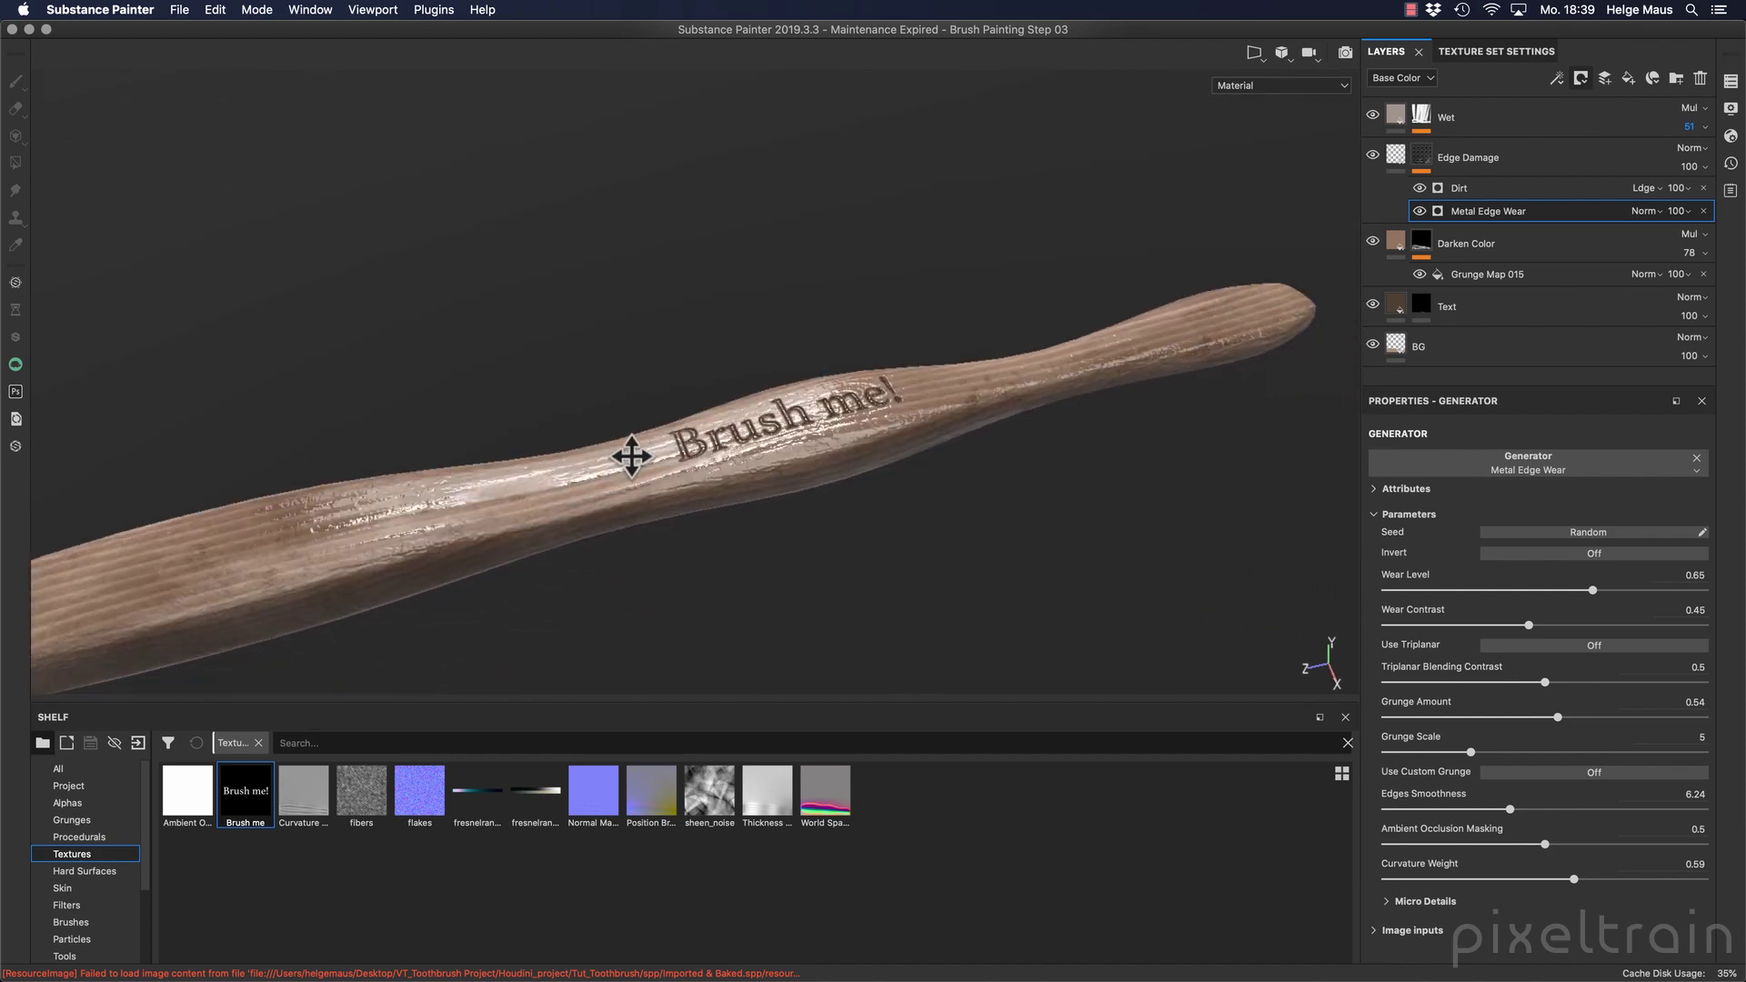
left_click_drag(528, 459, 624, 429, "alt")
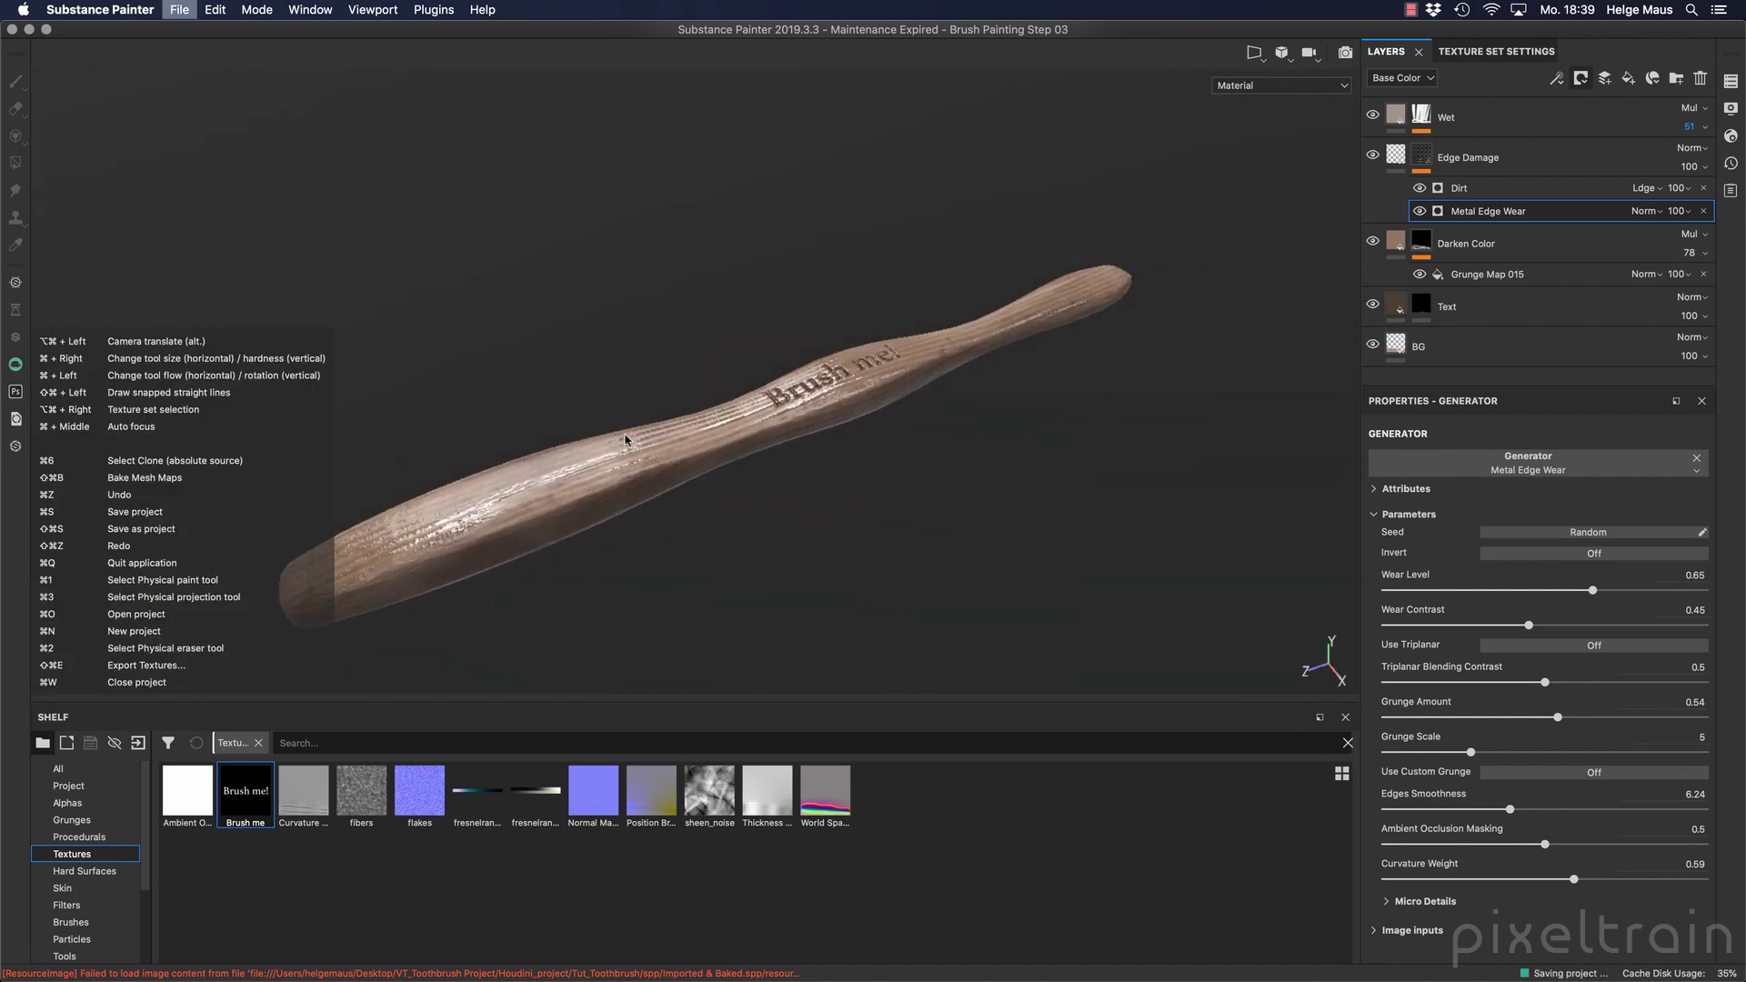
Open Export Textures and browse the path to VT_Toothbrush Project/Houdini_project/Tut_Toothbrush/tex.
left_click(178, 9)
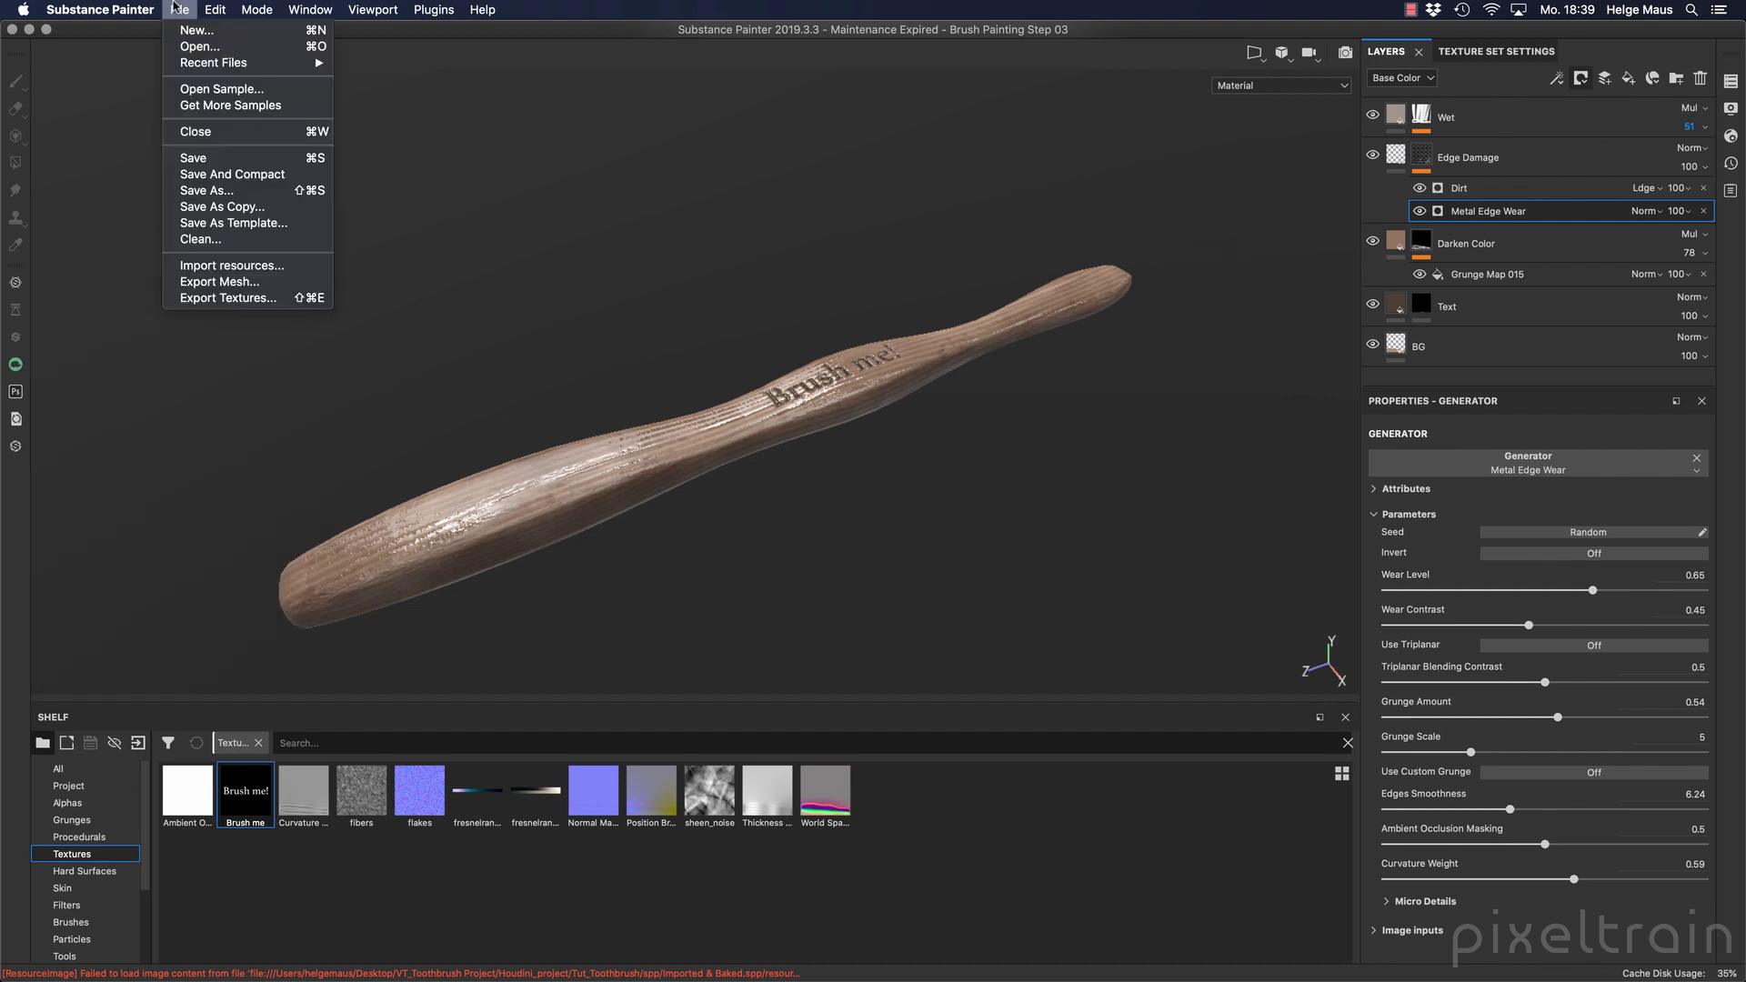
left_click(238, 298)
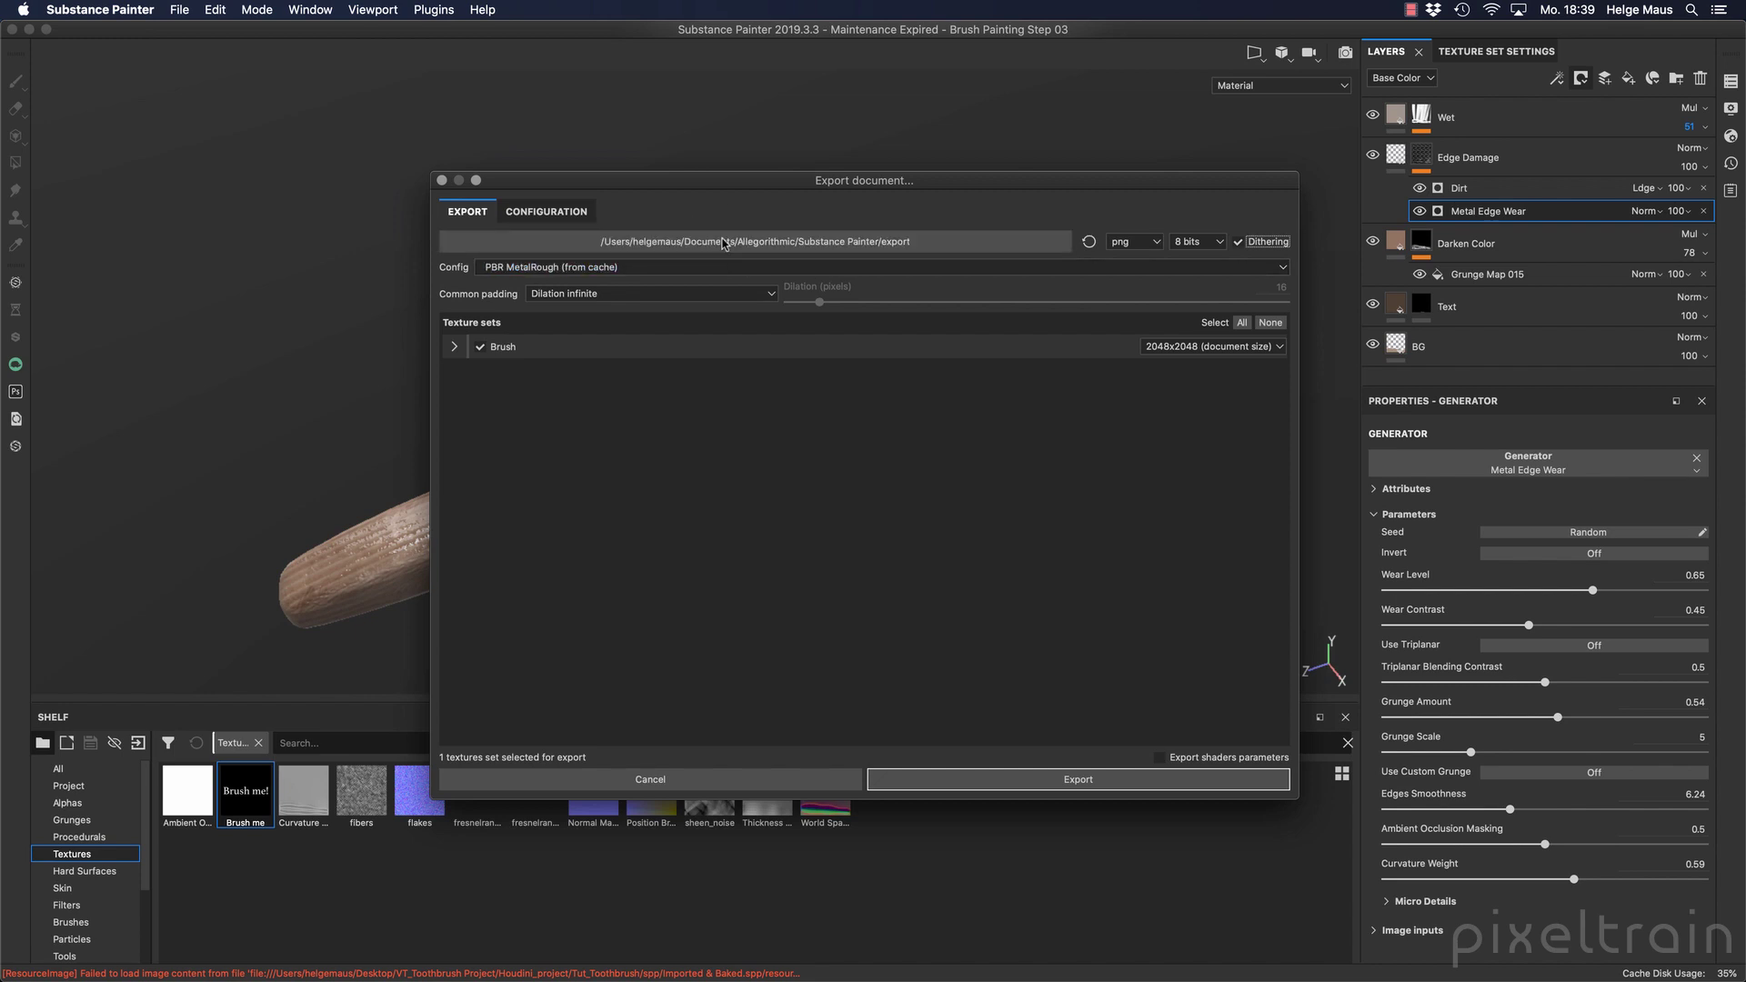
left_click(763, 246)
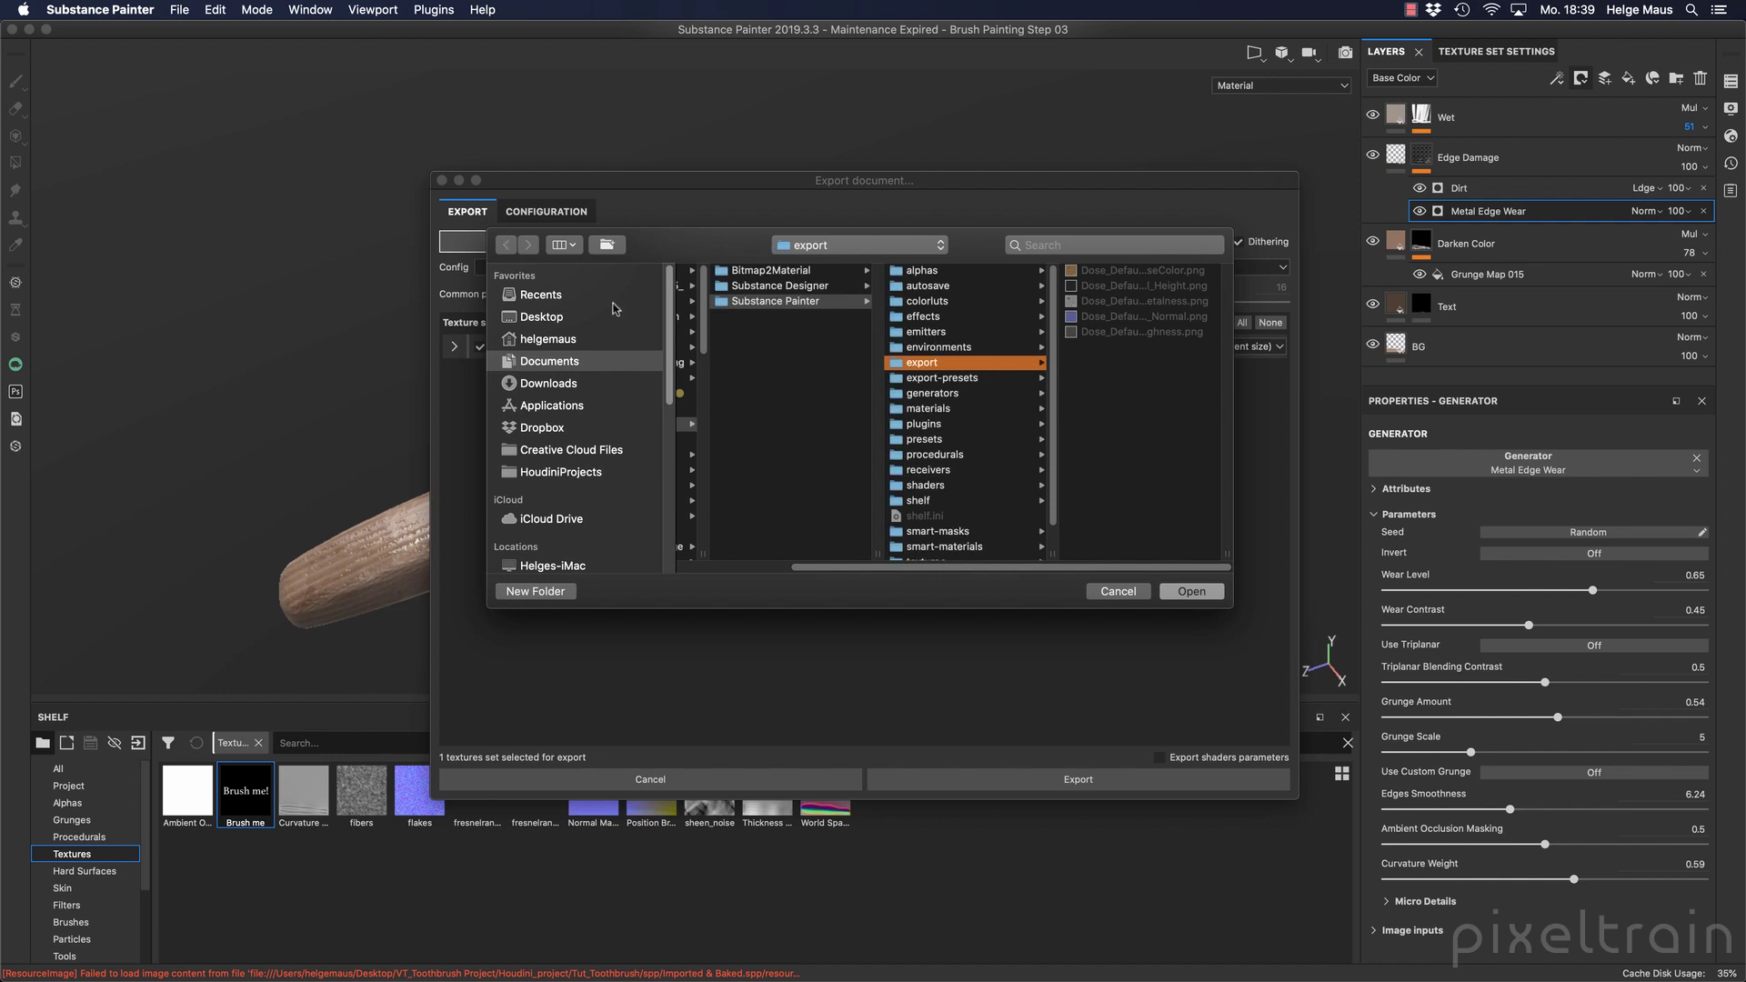
left_click(542, 316)
left_click(733, 332)
left_click(911, 316)
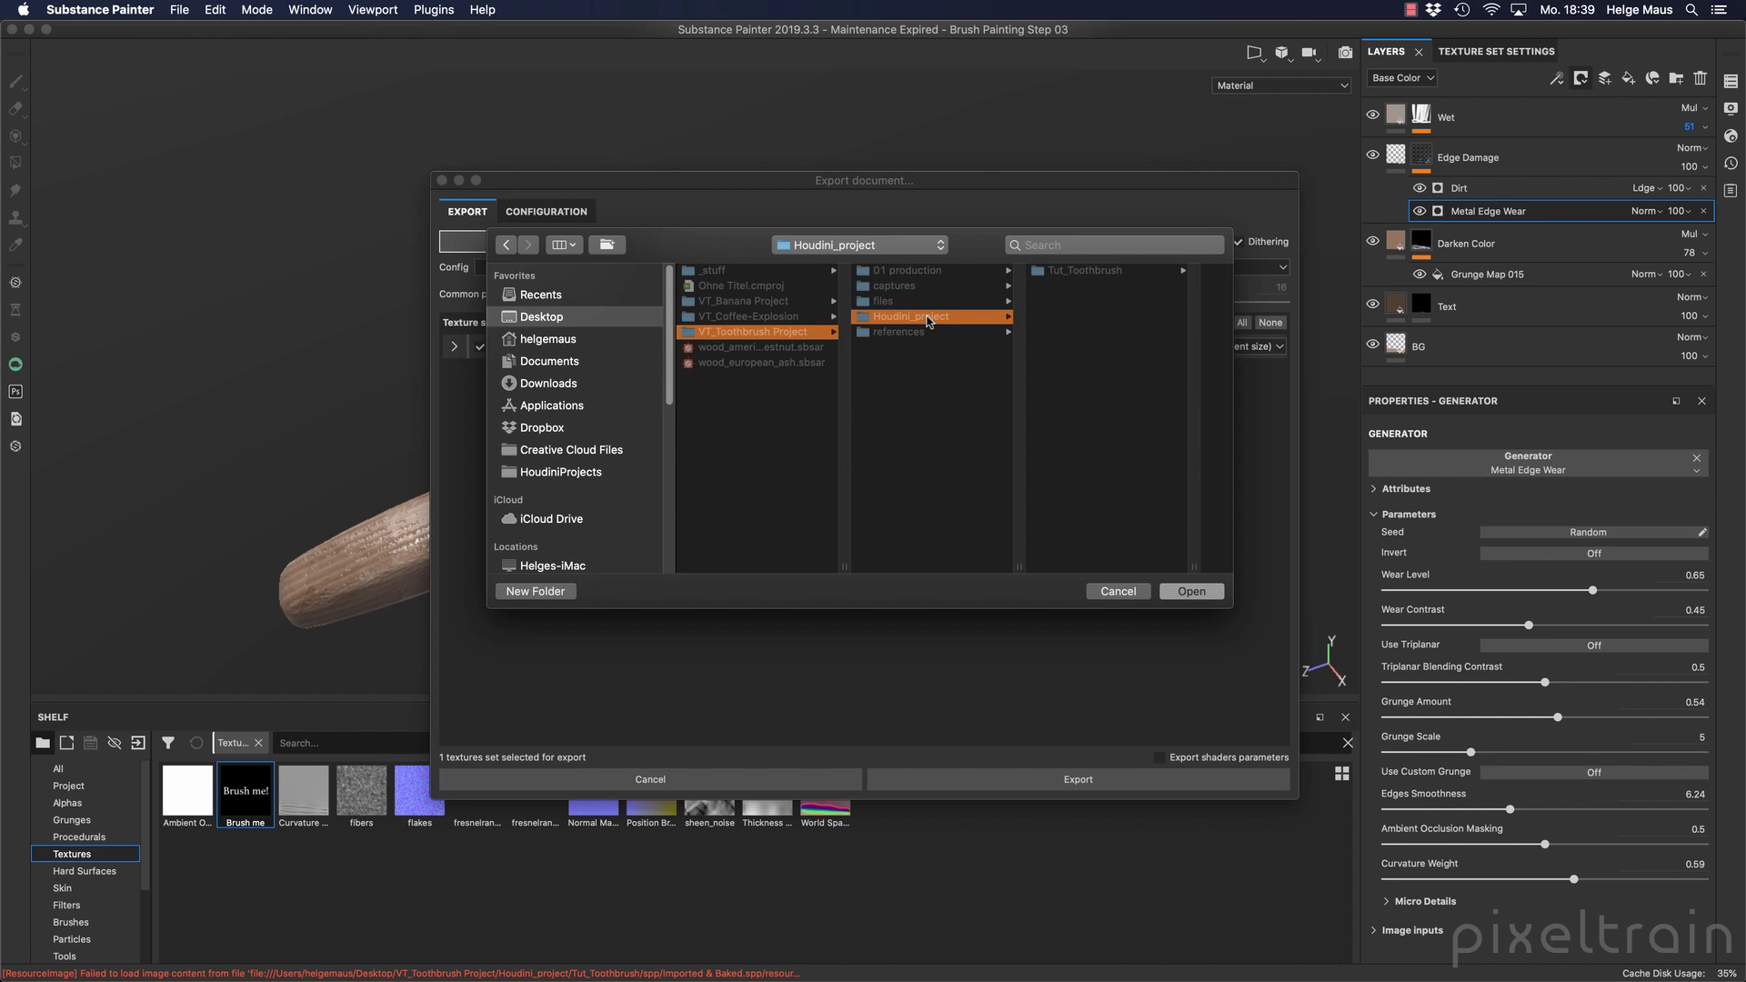
left_click(1090, 272)
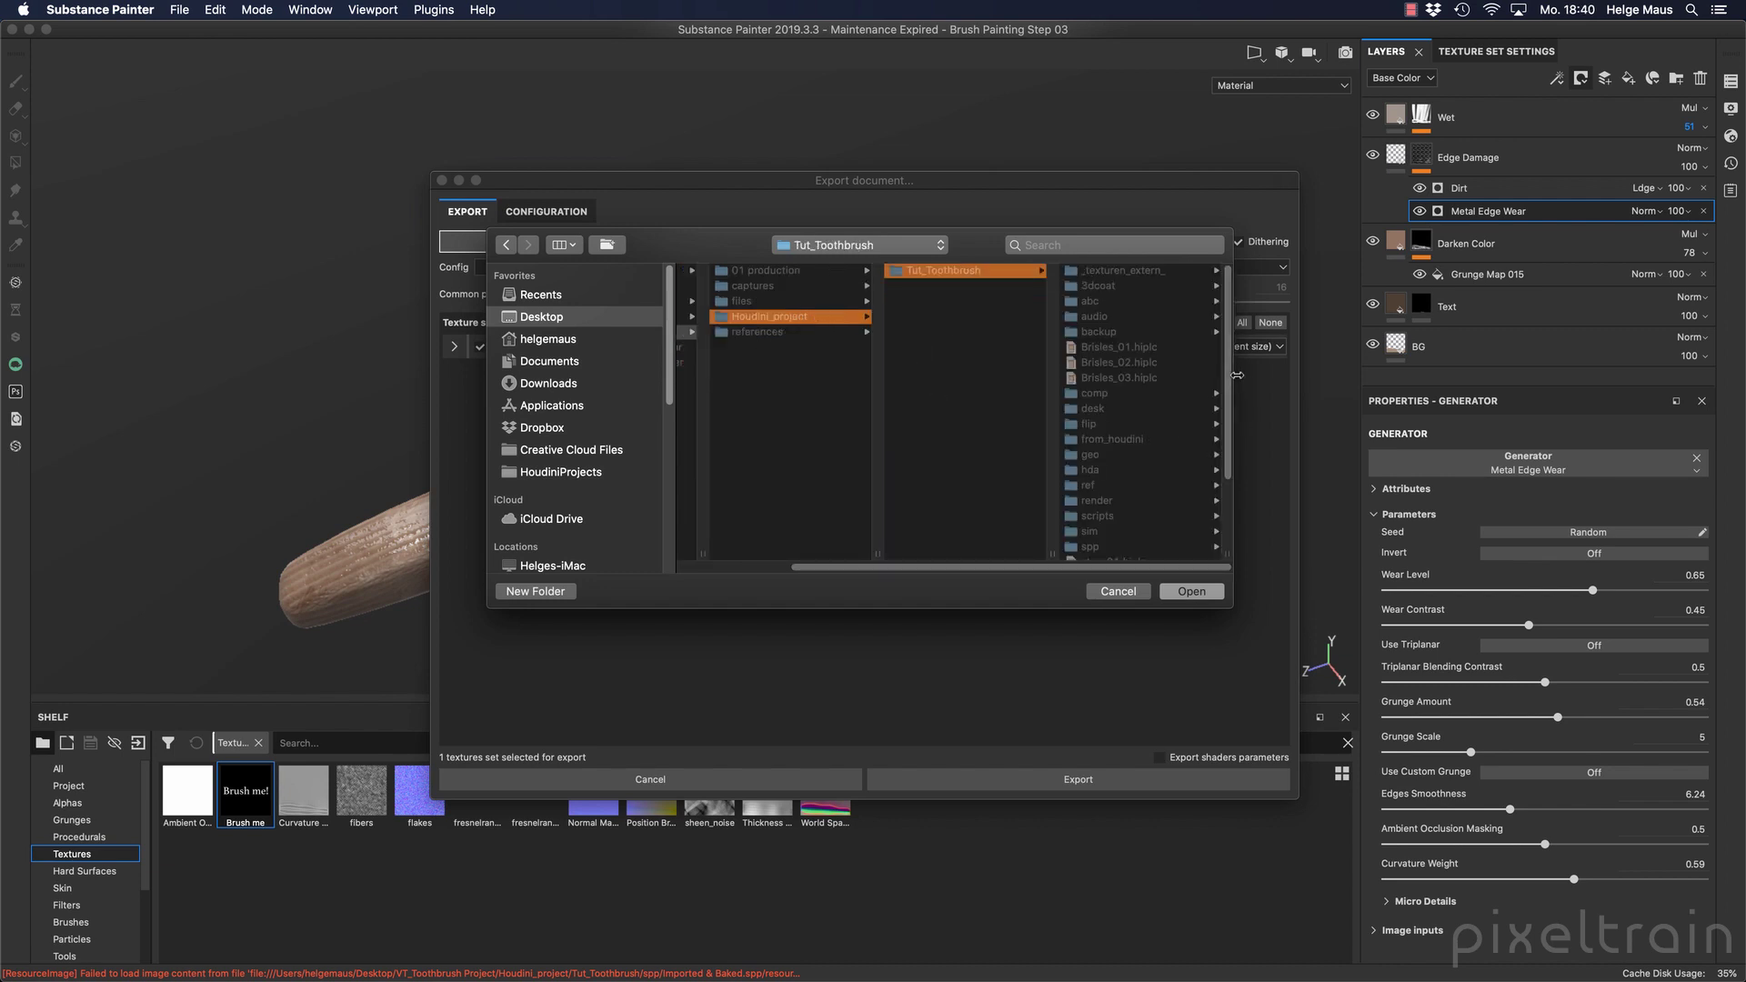
scroll(1126, 384, "down", 3)
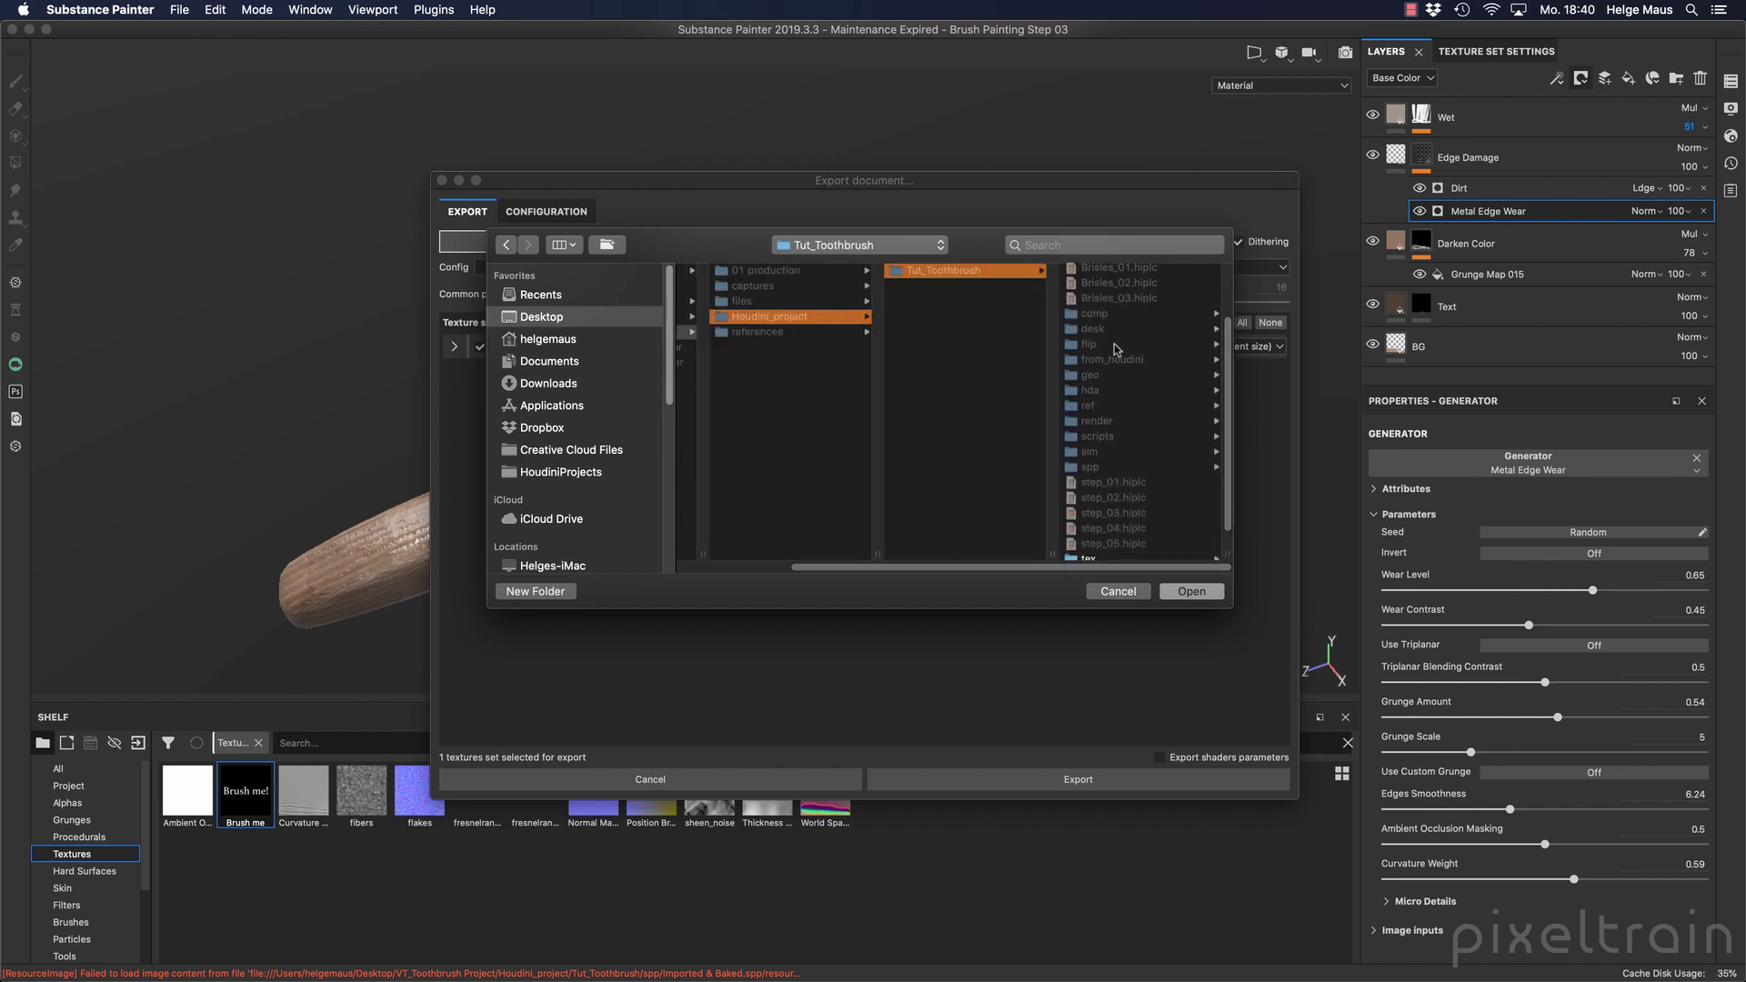
scroll(1116, 349, "down", 2)
left_click(1123, 544)
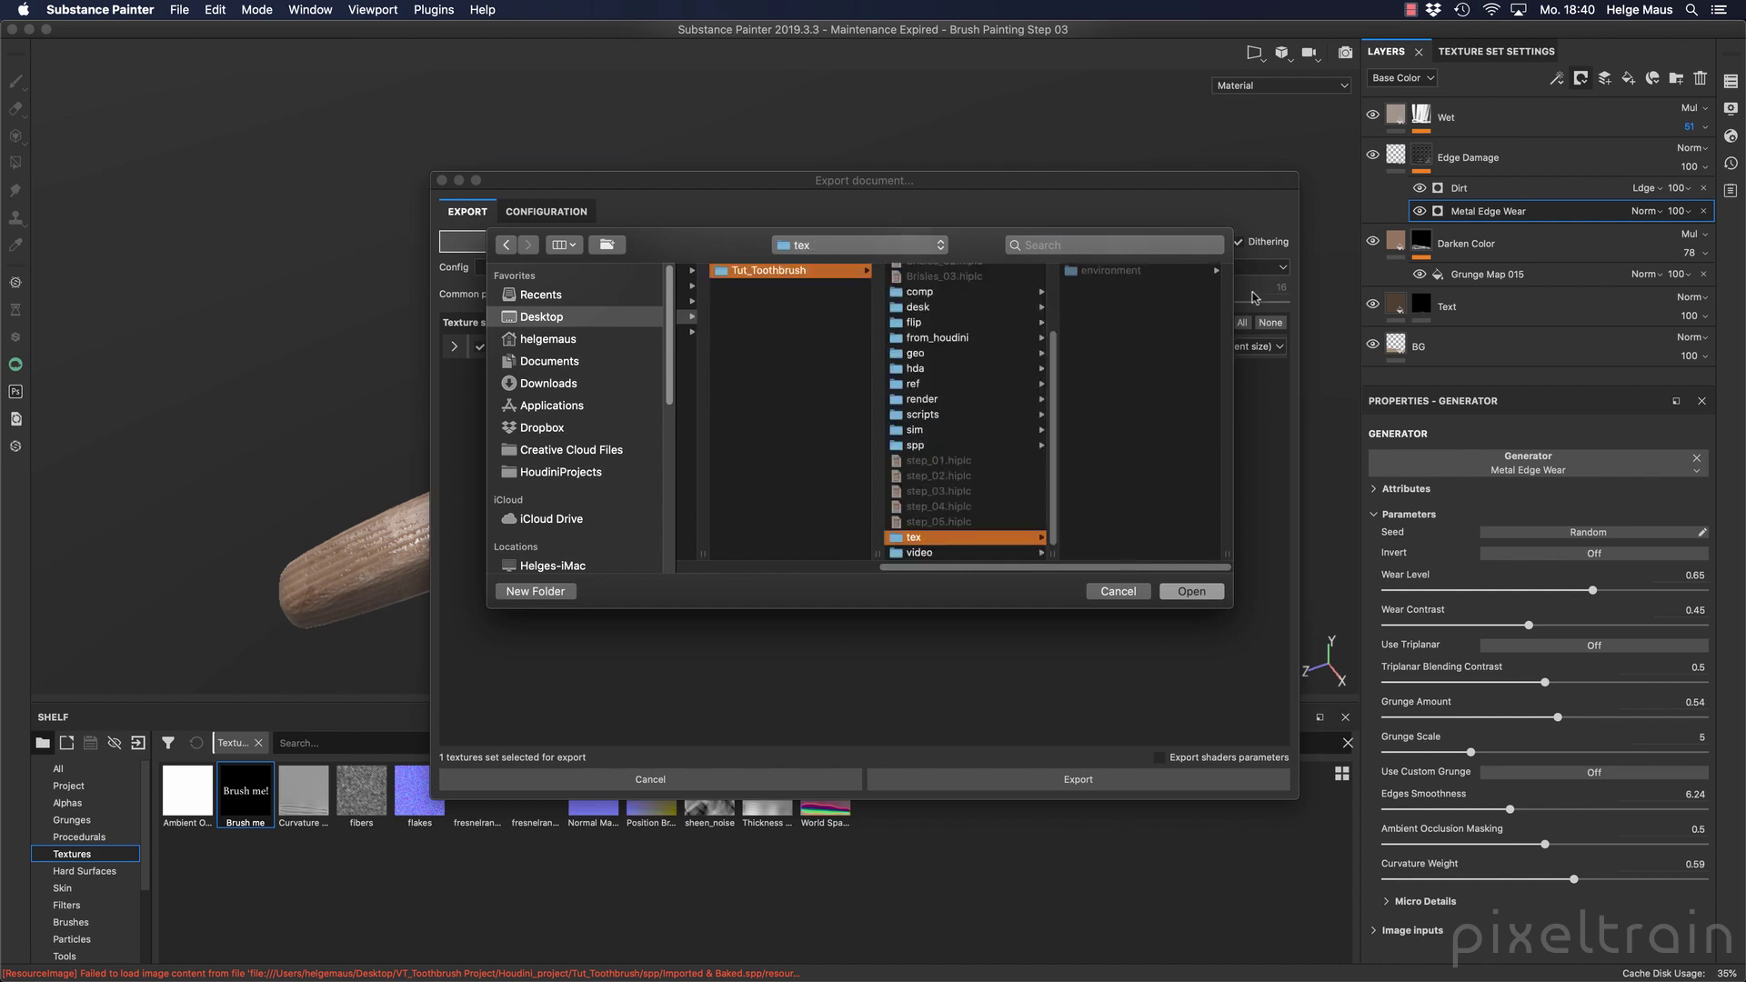
Create a new 'toothbrush' folder inside tex and choose it as the export destination.
left_click(544, 591)
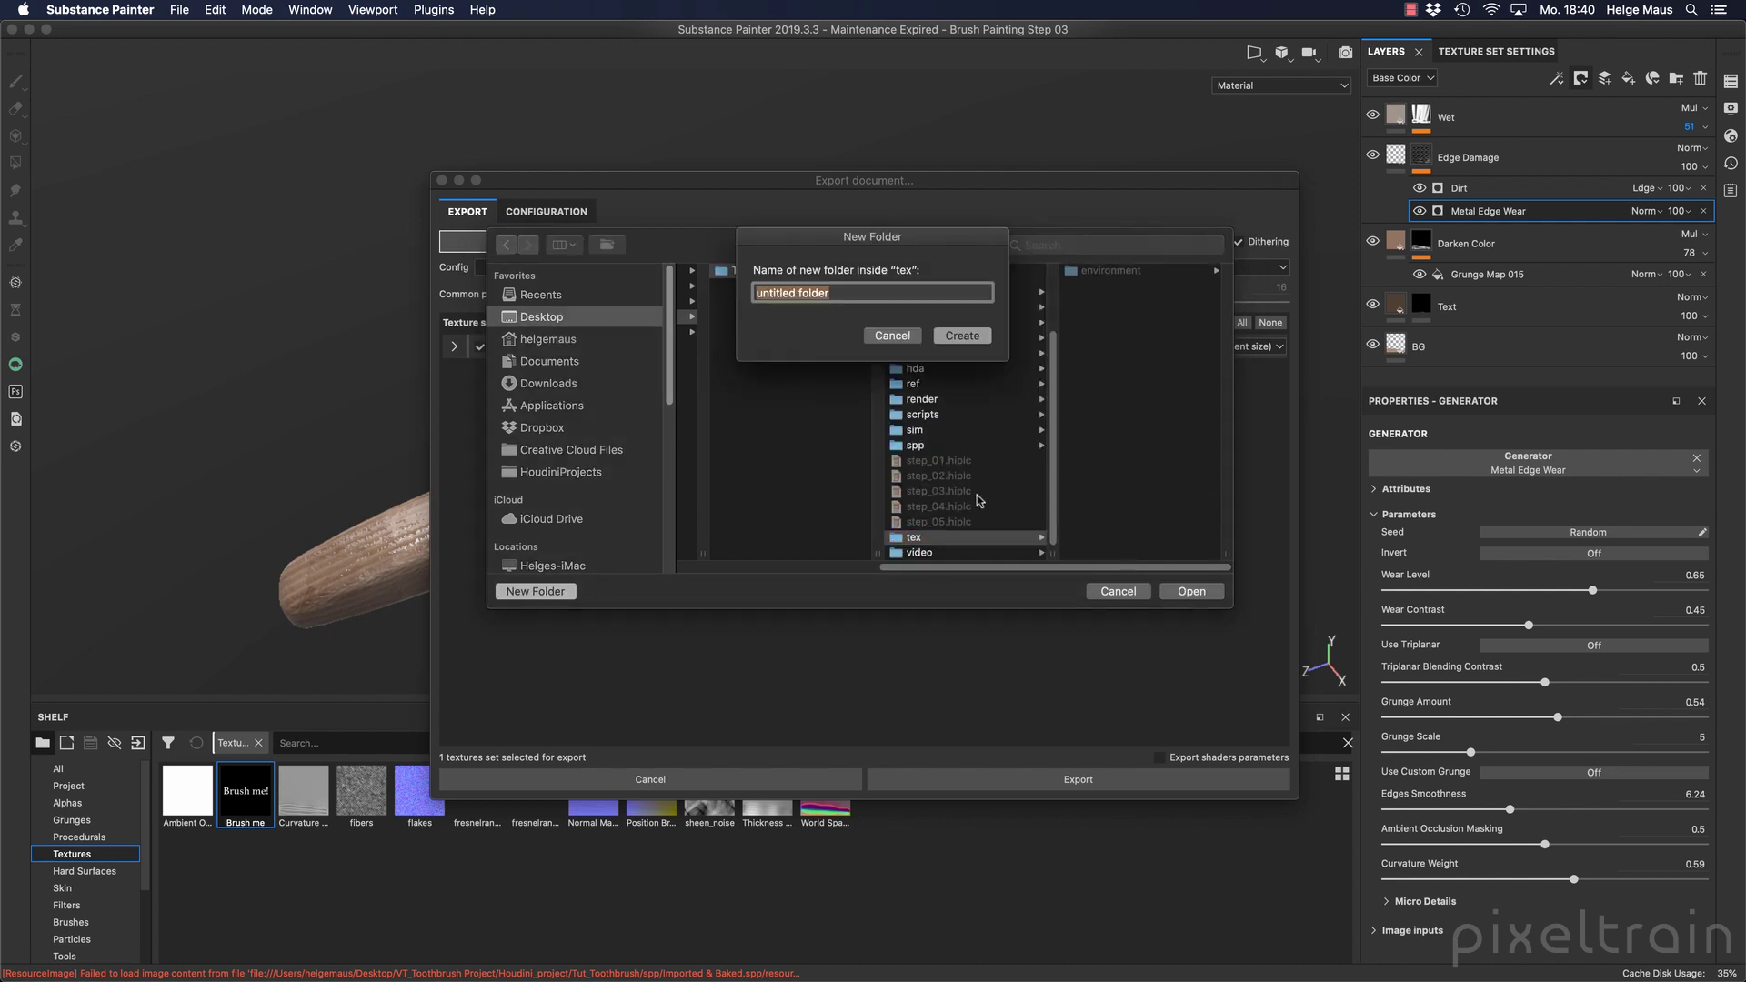
type("T")
key("BackSpace")
type("toothbrush")
key("Return")
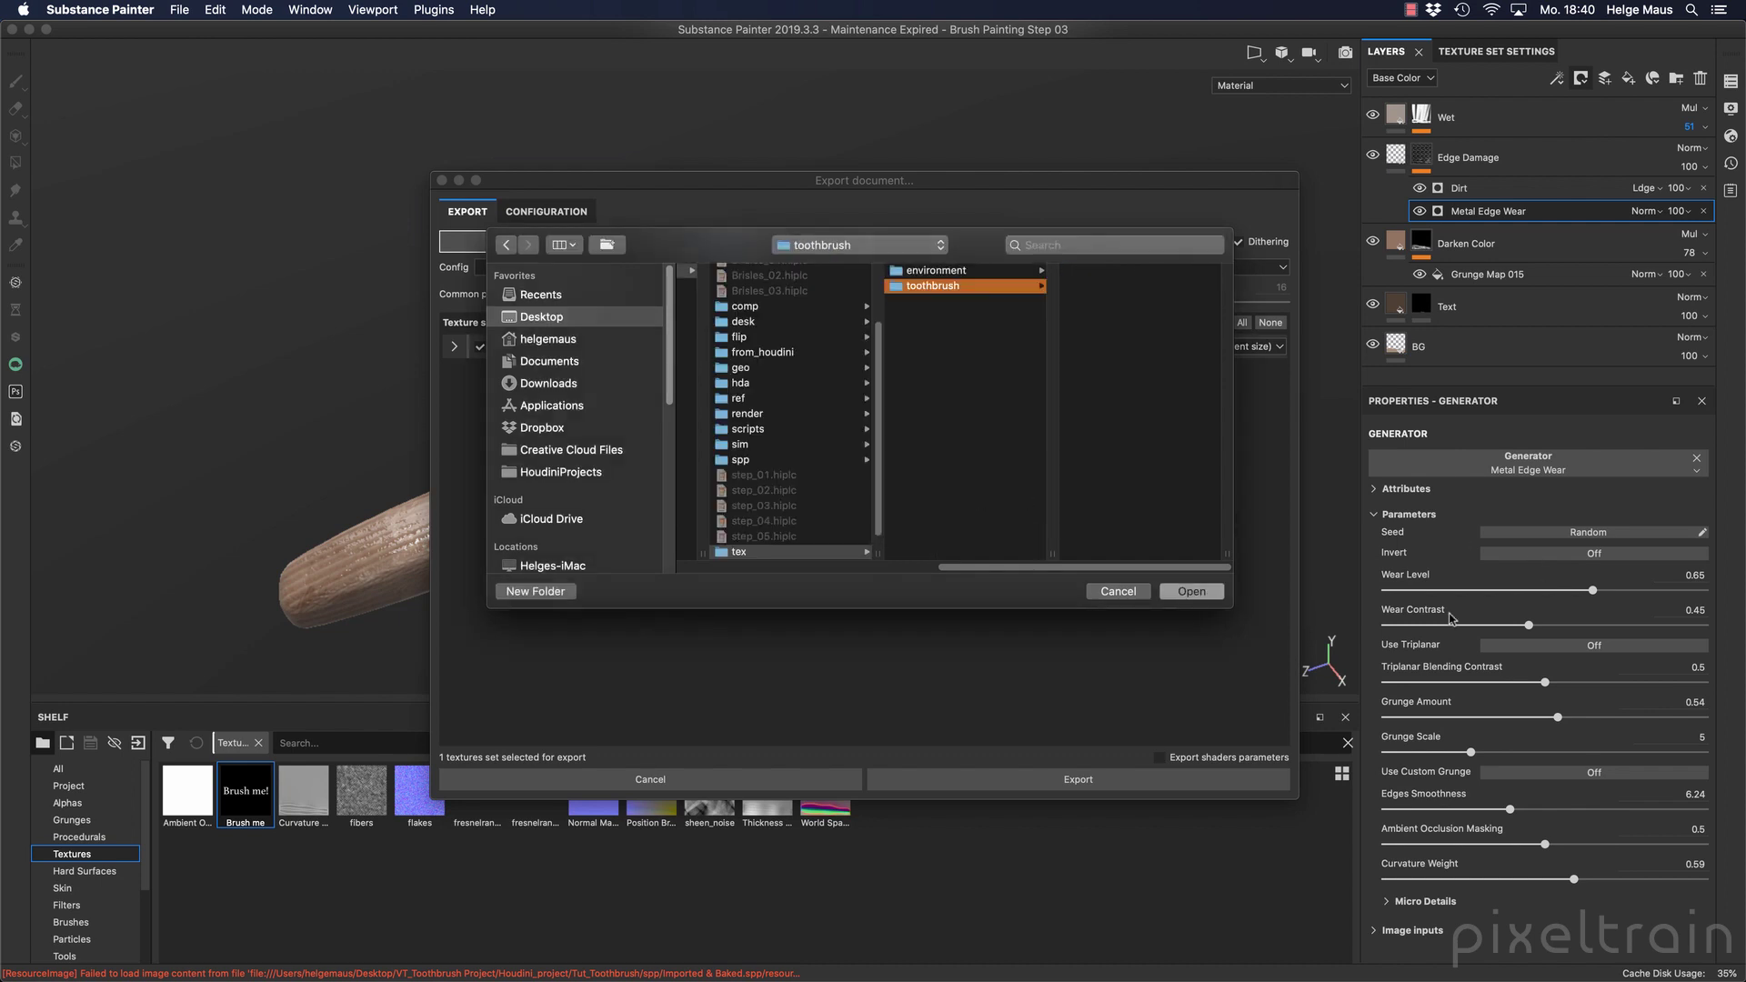
left_click(1210, 593)
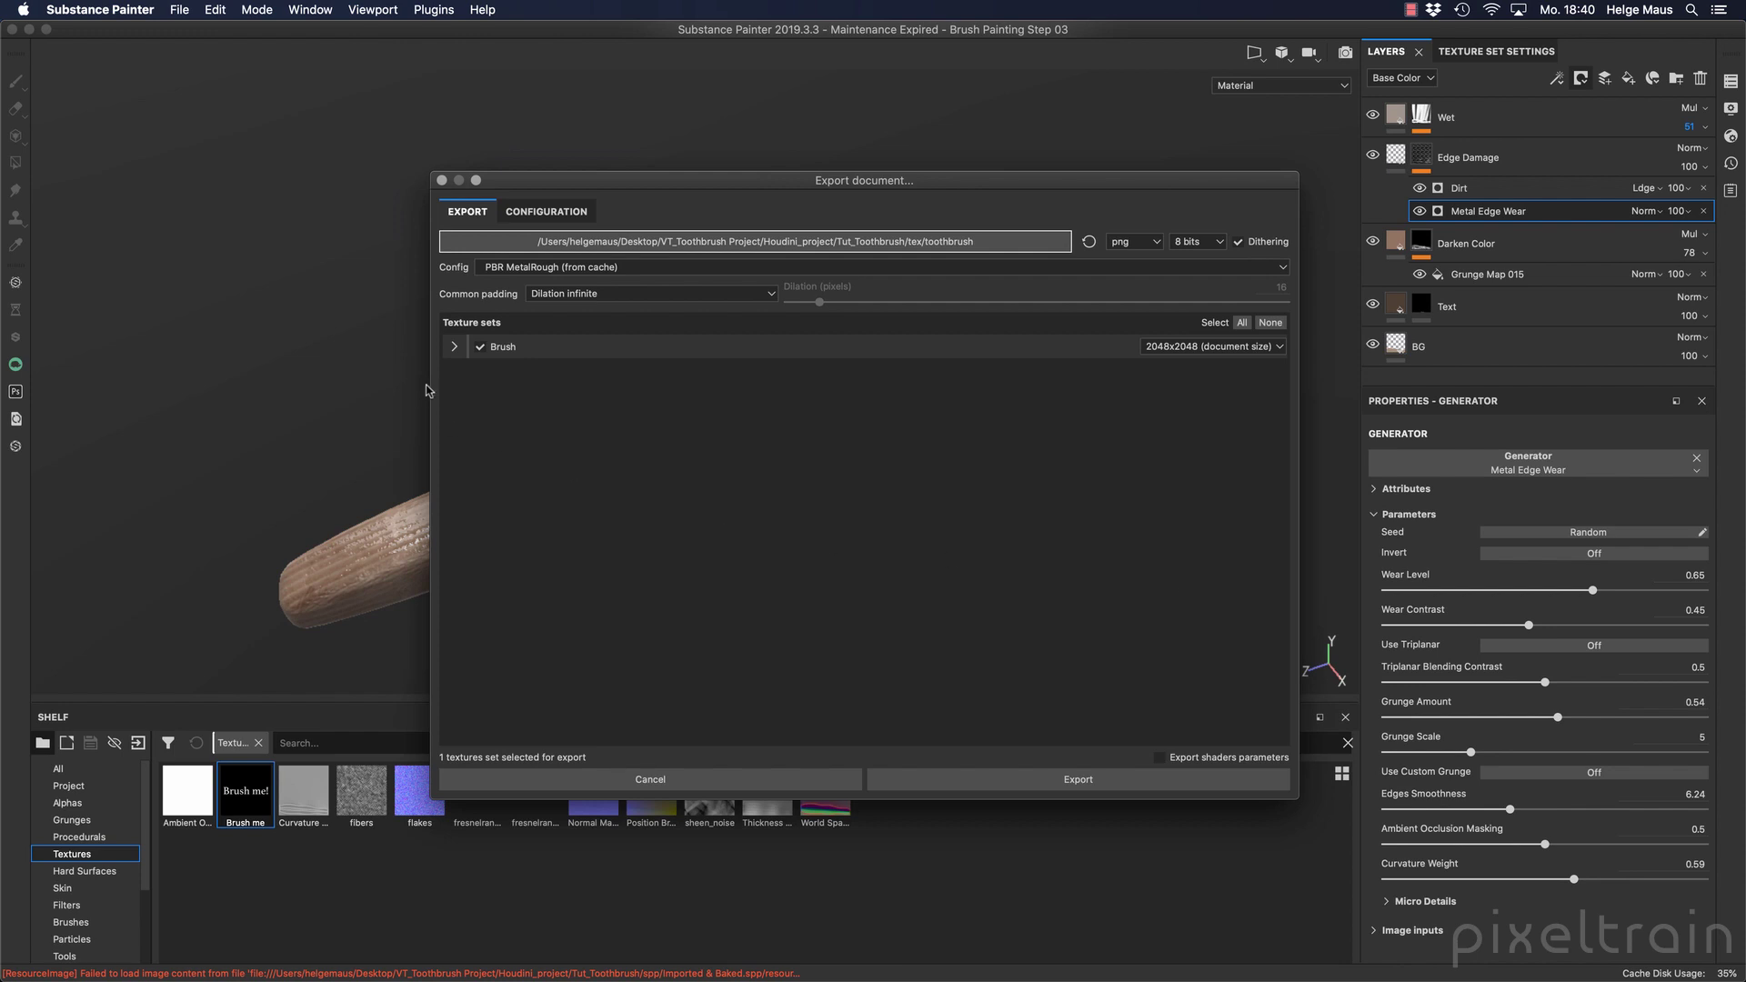
Expand the Brush texture set's nine maps and review the Config presets, keeping PBR MetalRough.
left_click(454, 346)
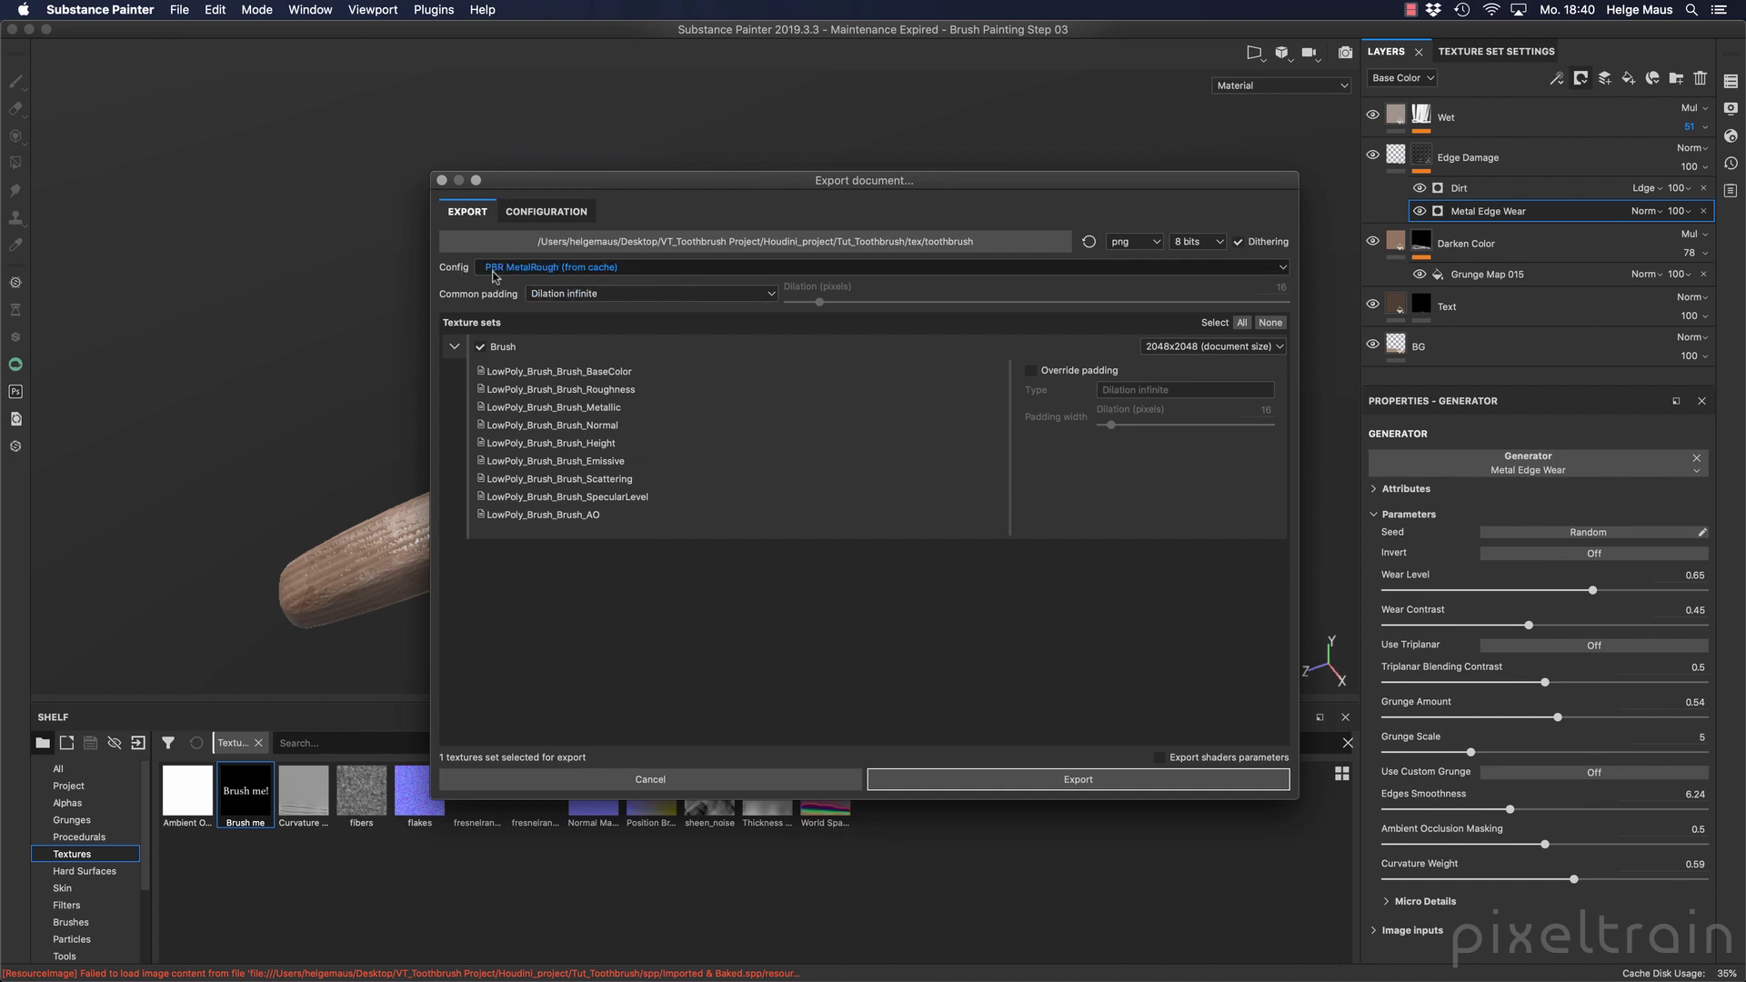
left_click(639, 269)
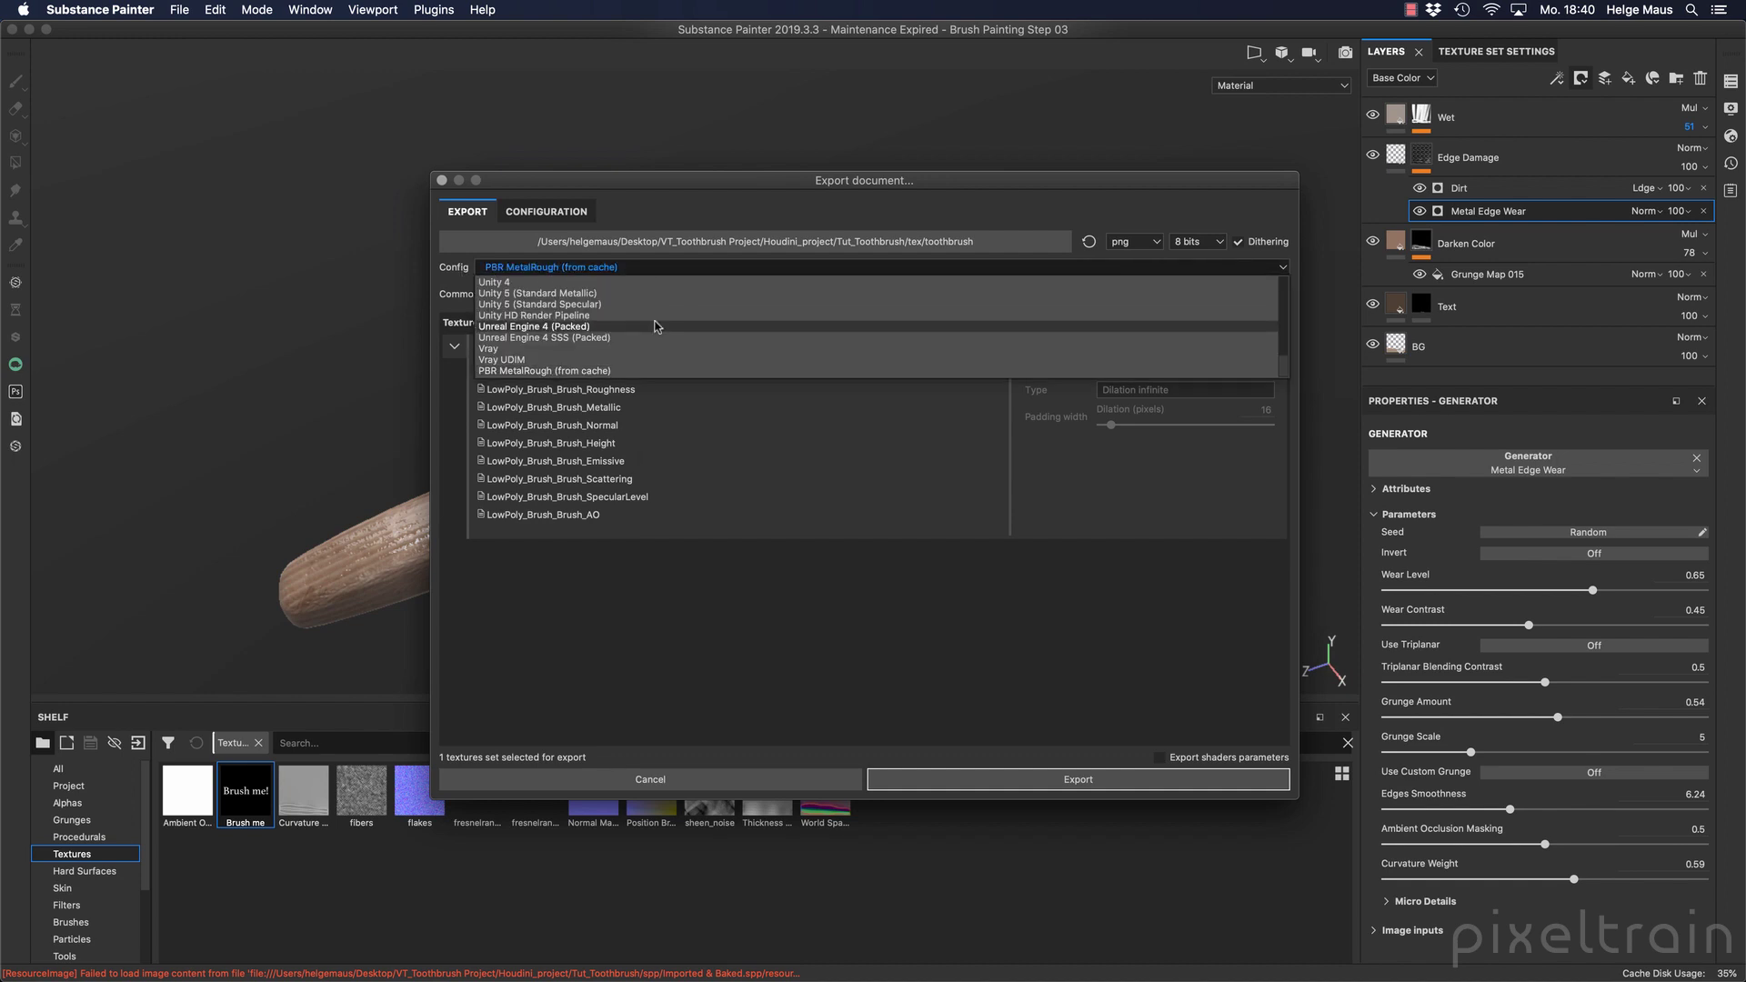
scroll(1288, 353, "up", 1)
scroll(1288, 345, "up", 10)
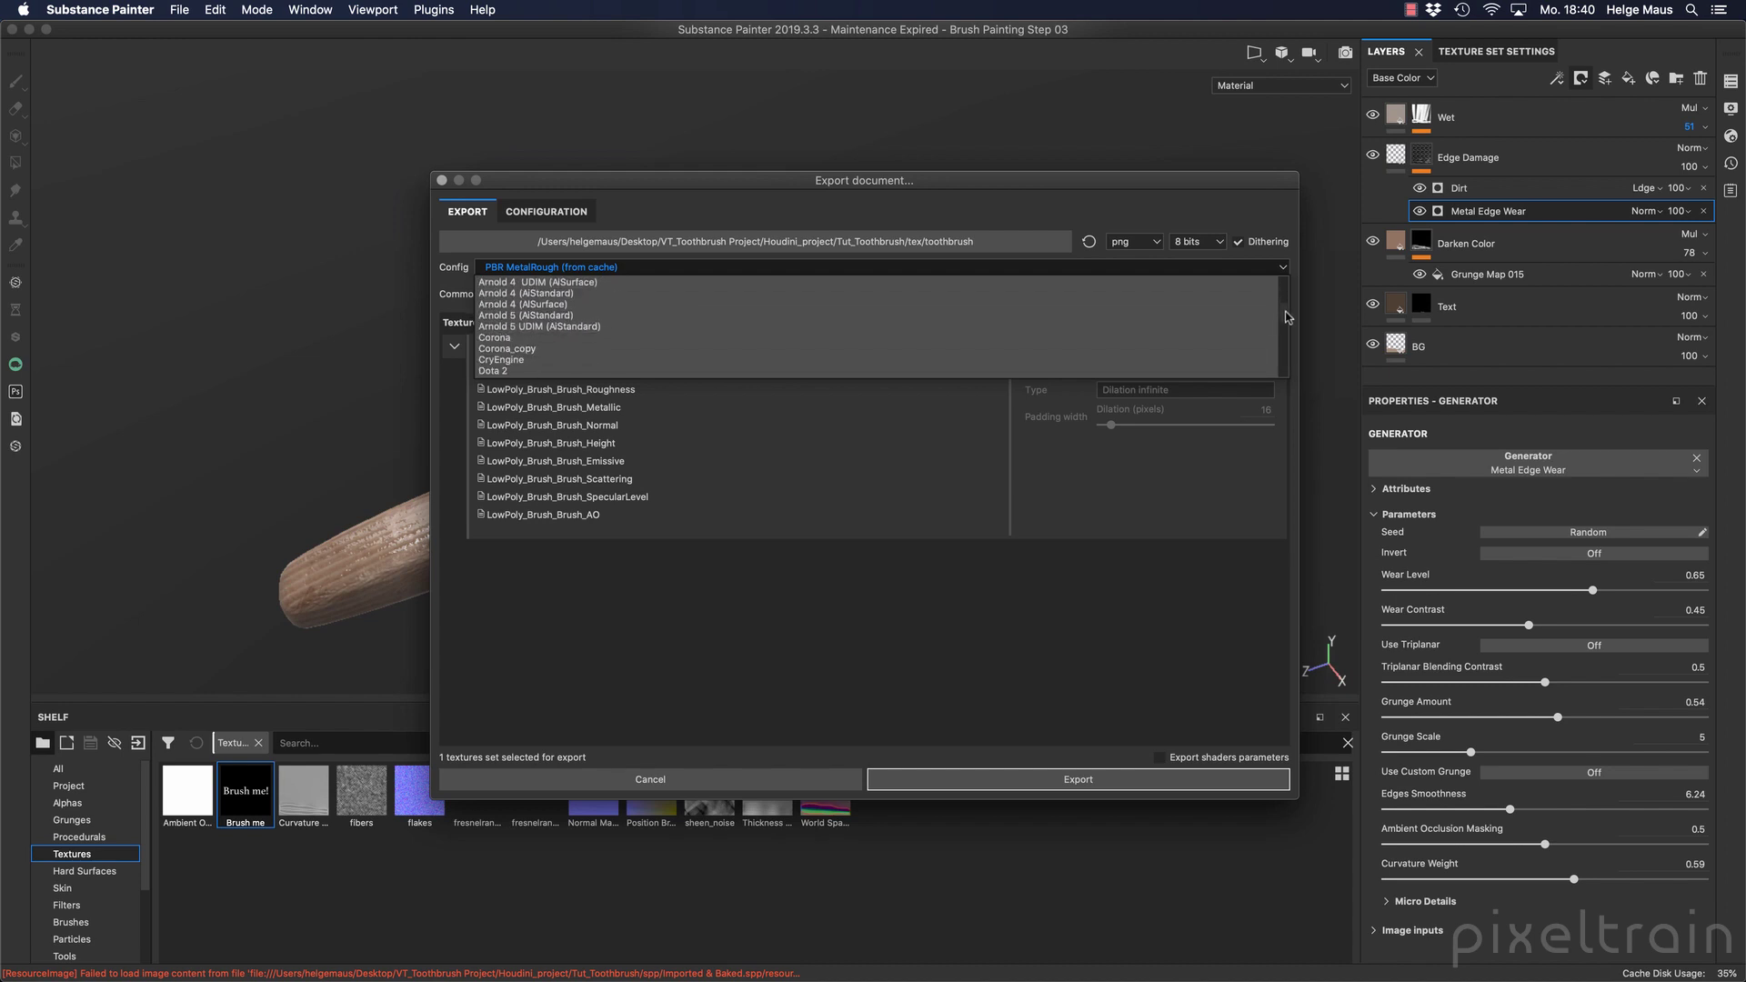
scroll(1287, 318, "down", 5)
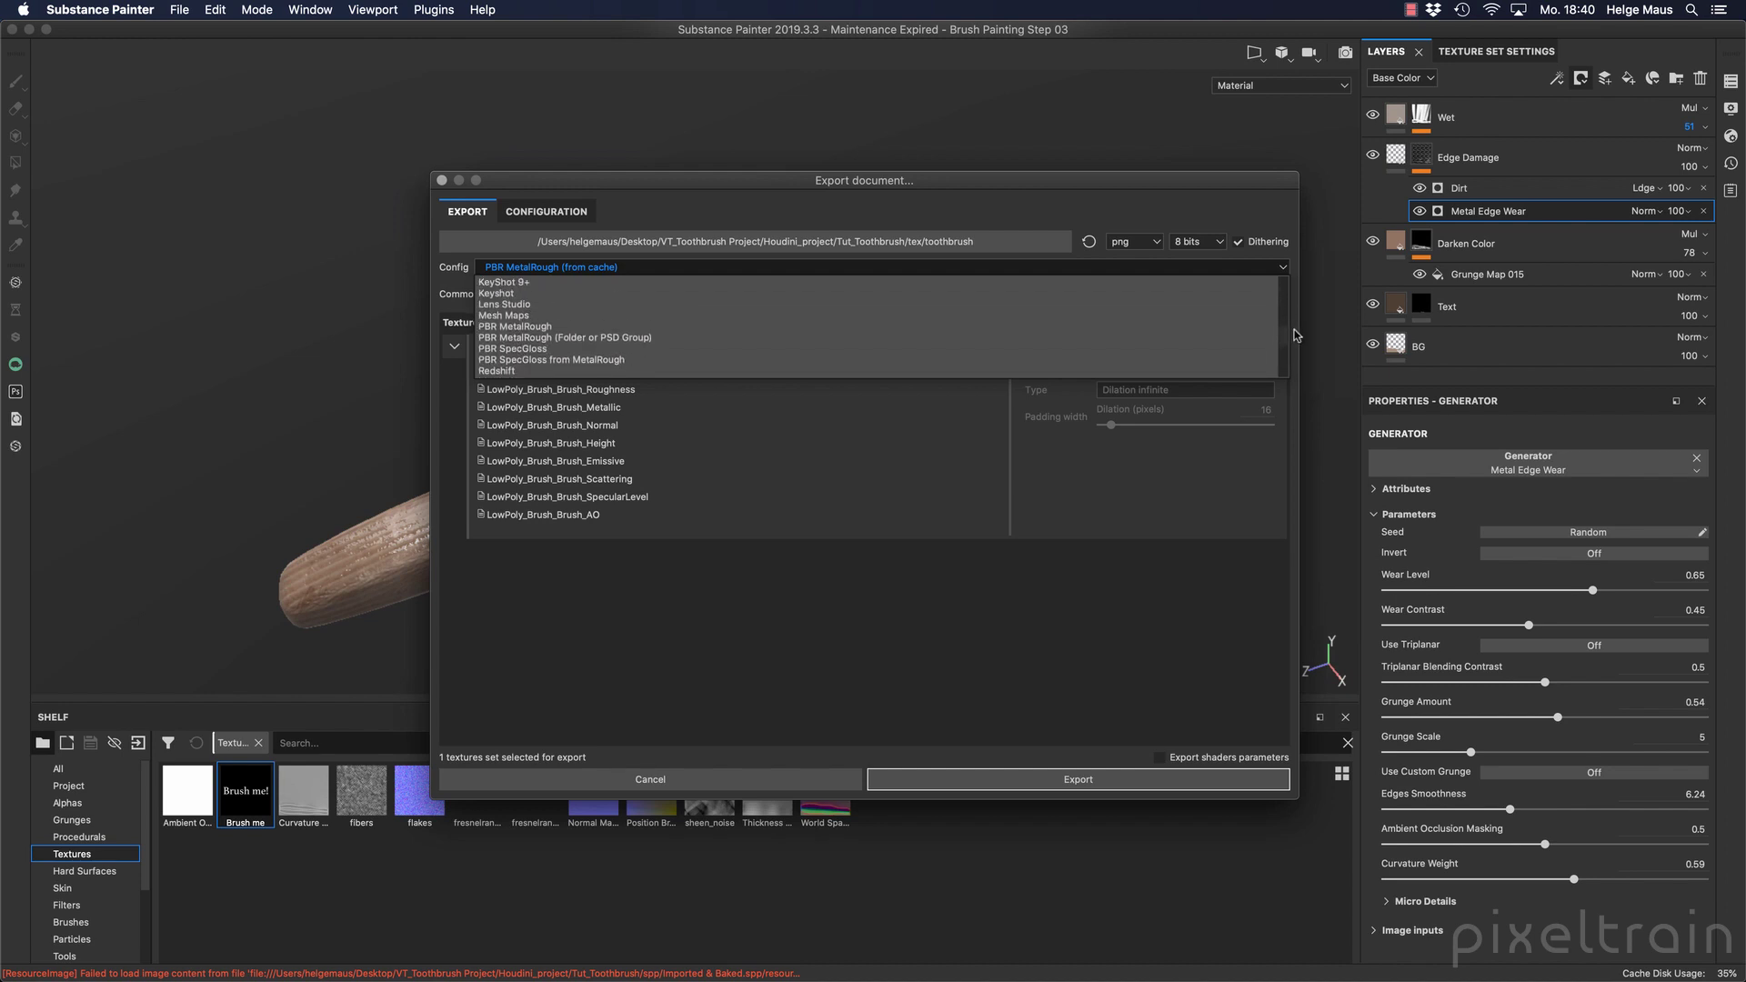
scroll(1294, 335, "up", 1)
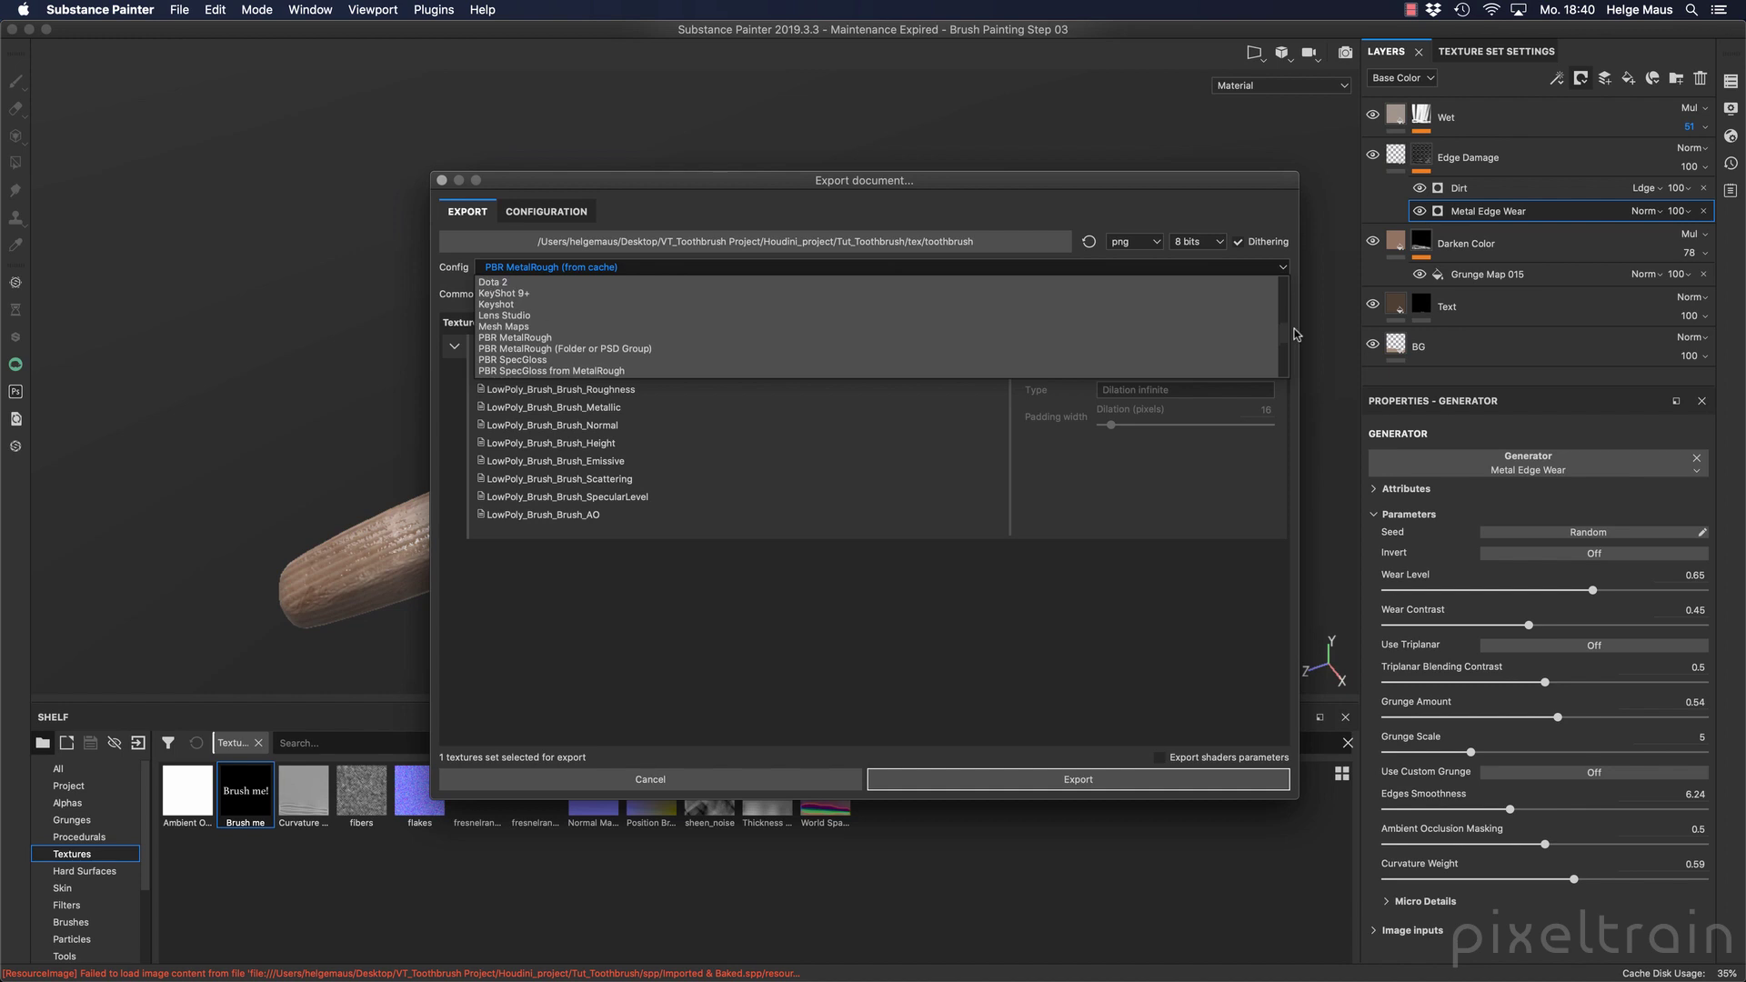
scroll(1295, 334, "up", 1)
scroll(1295, 334, "down", 1)
scroll(1295, 335, "down", 2)
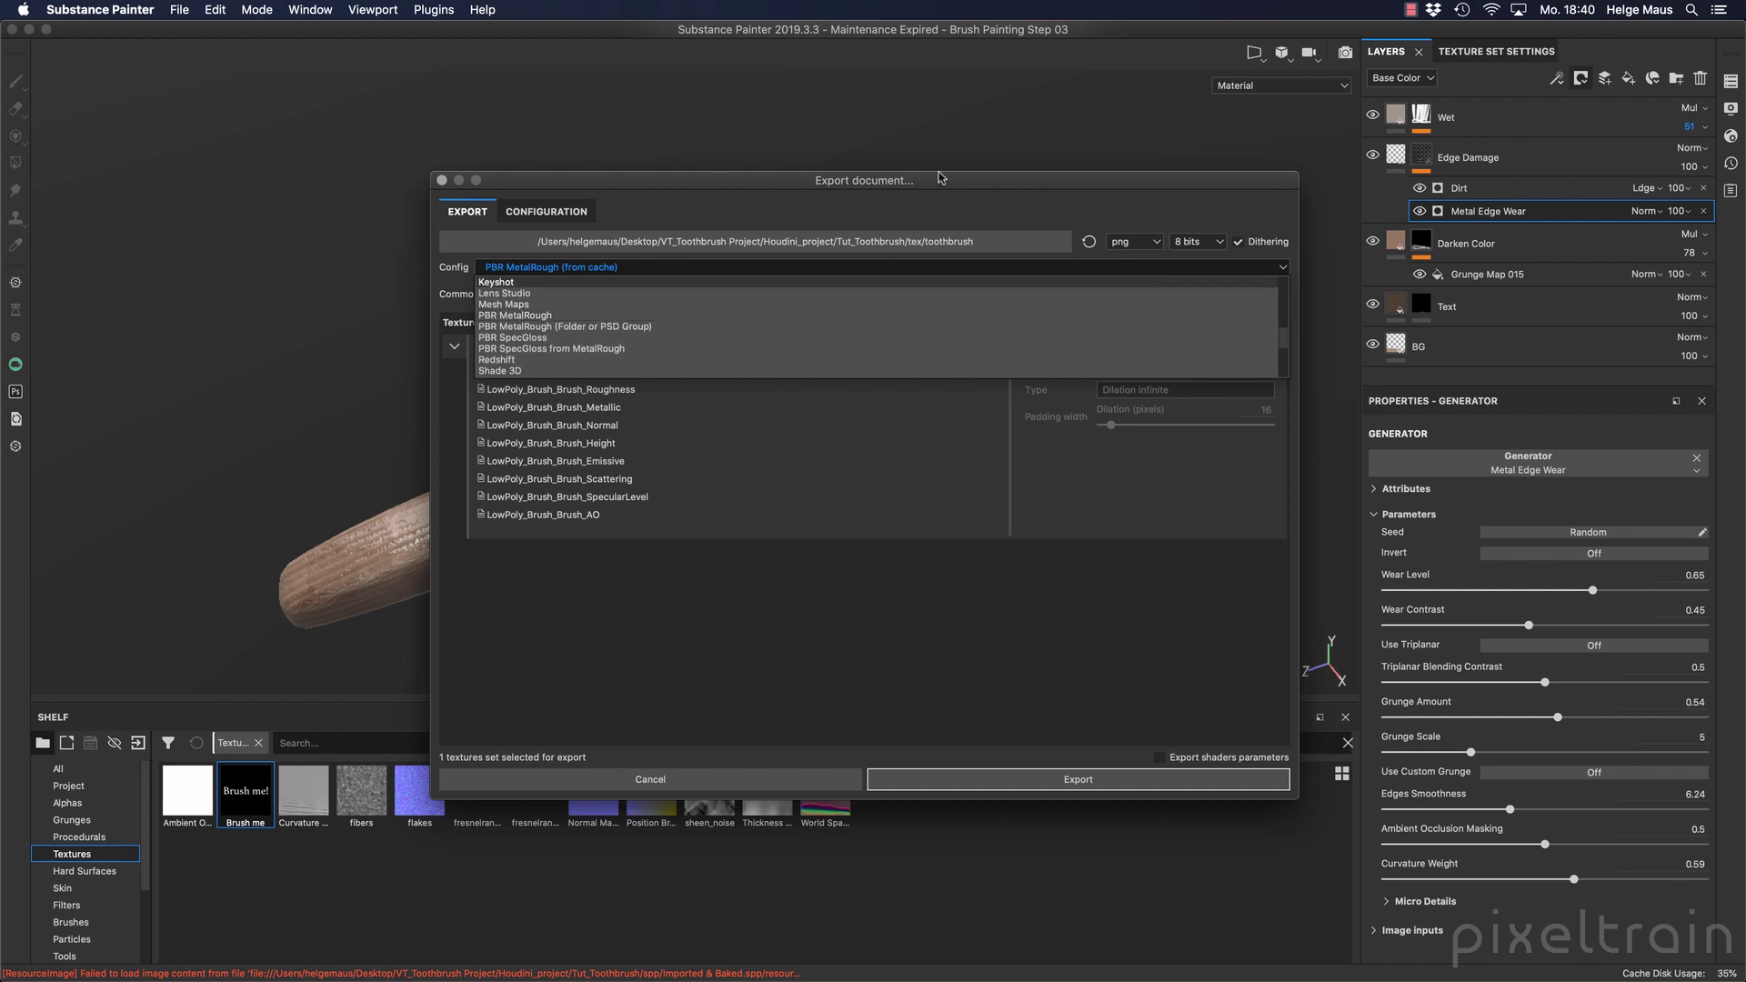
left_click(941, 211)
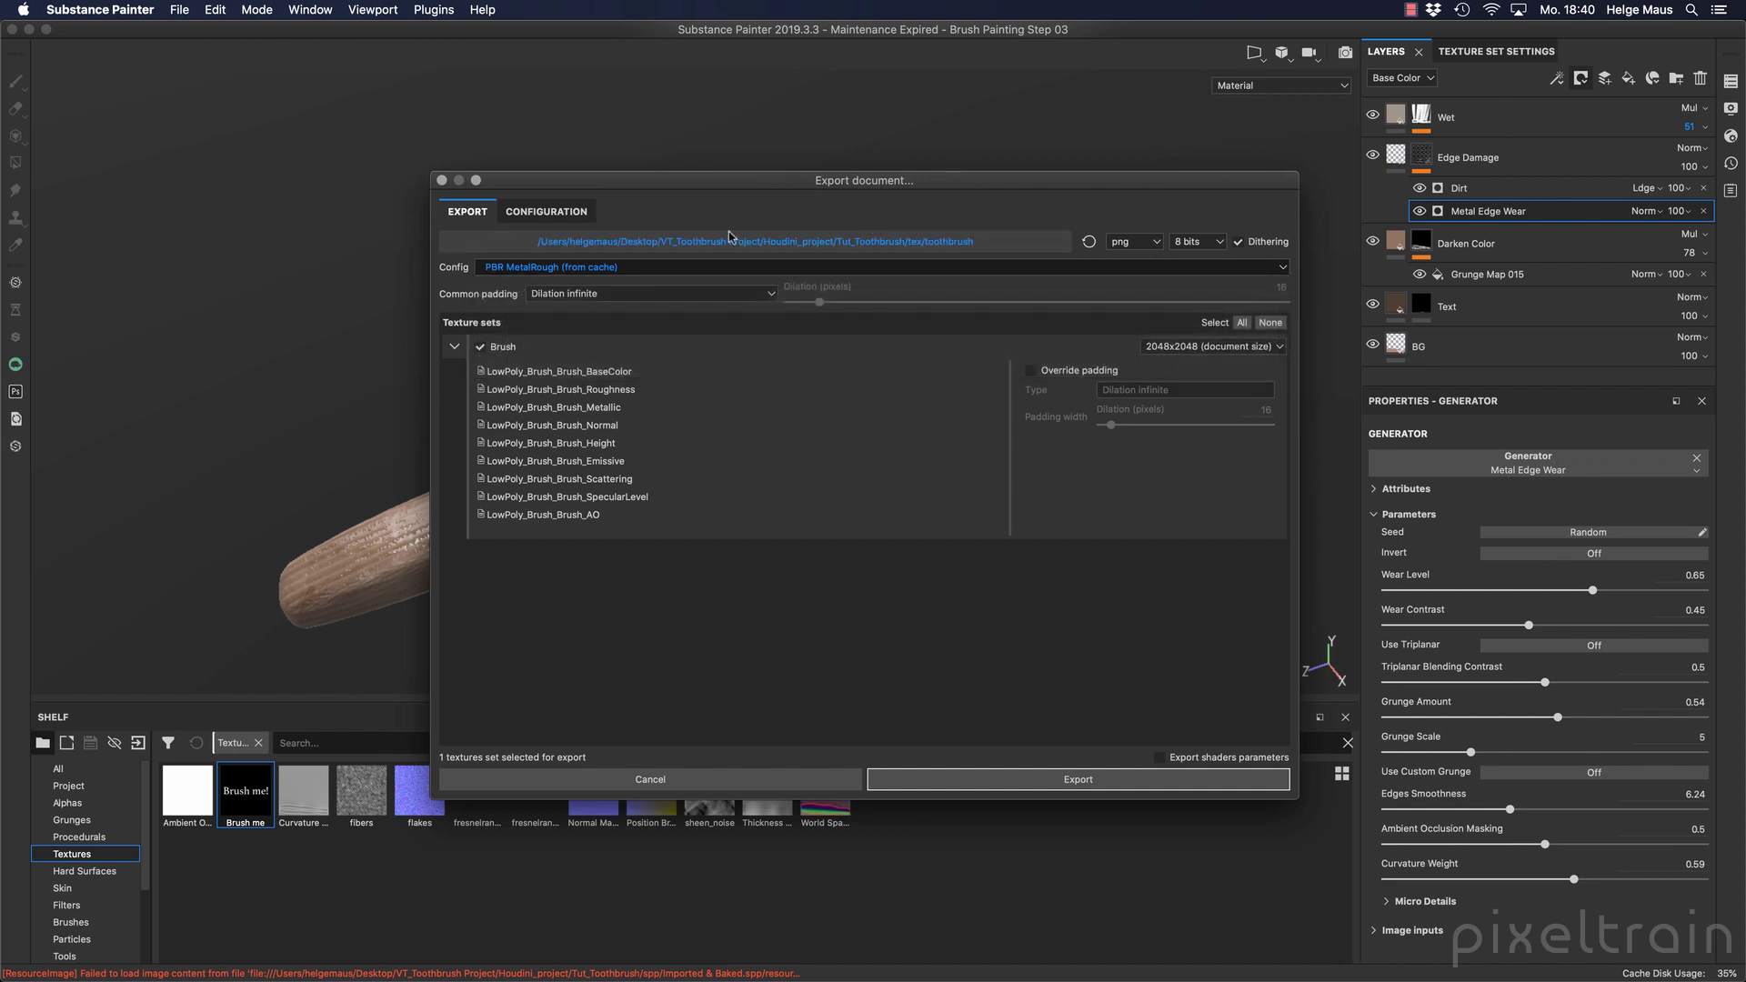
left_click(580, 268)
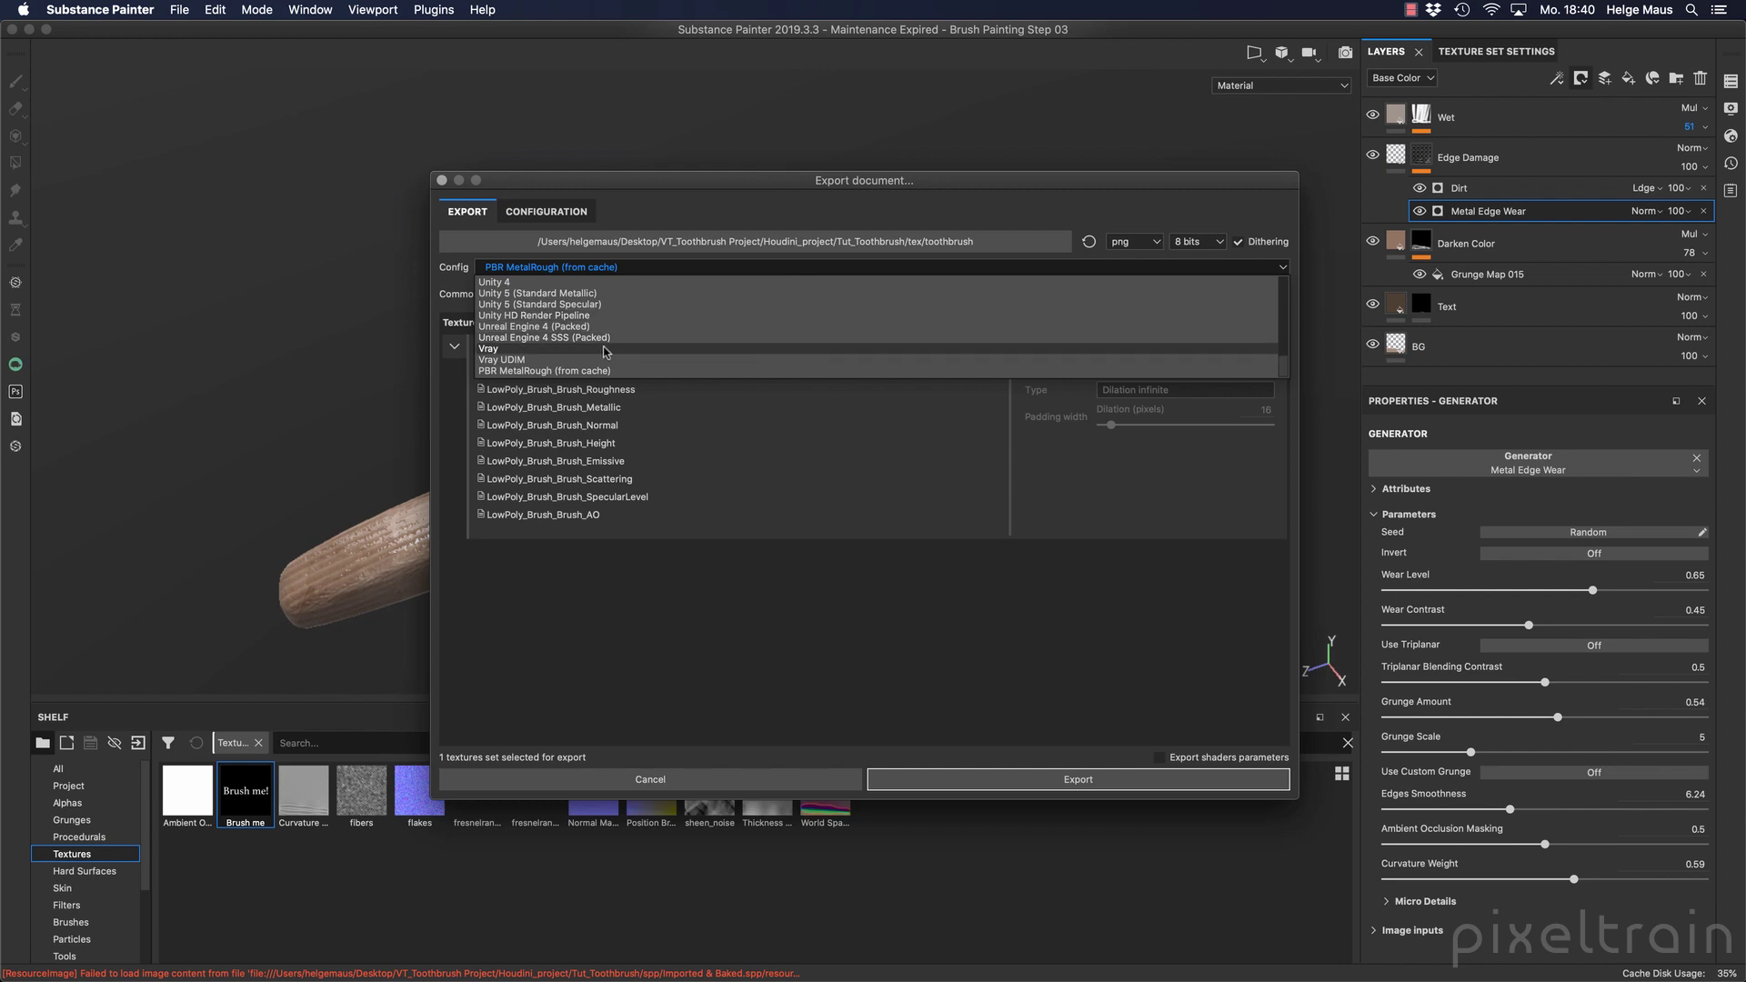
left_click(905, 218)
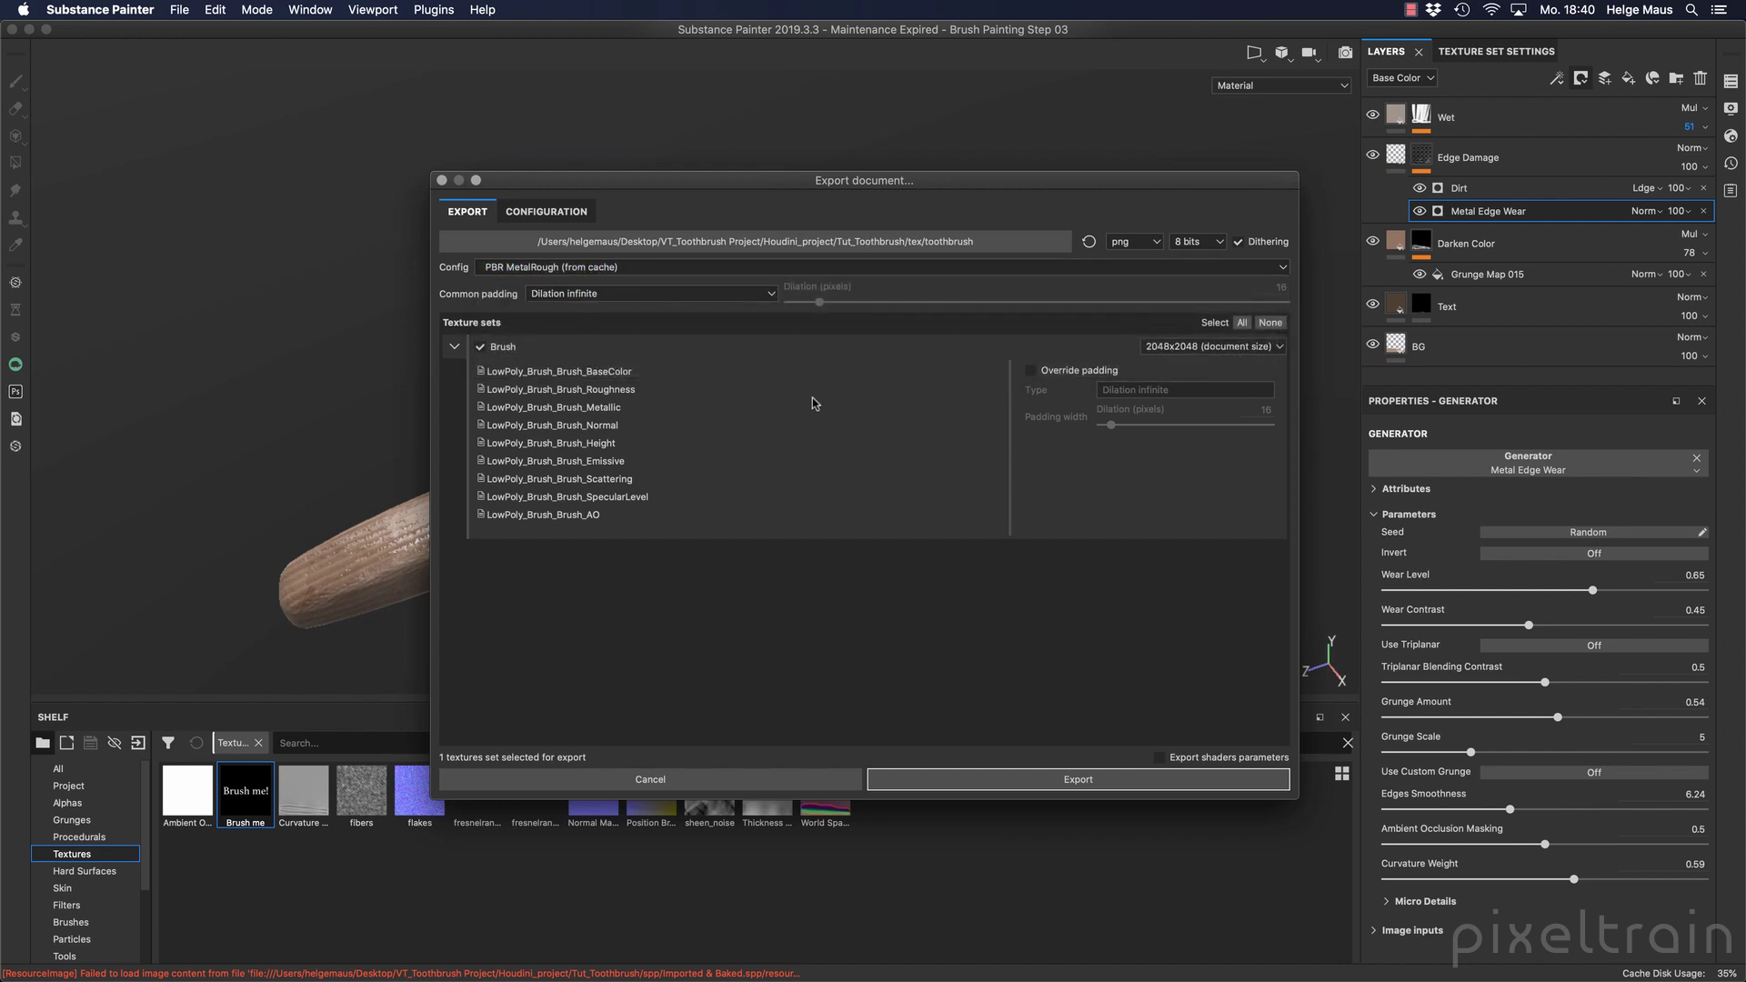
Switch the output format to exr, set the Brush resolution to 4096x4096, and export.
left_click(1153, 244)
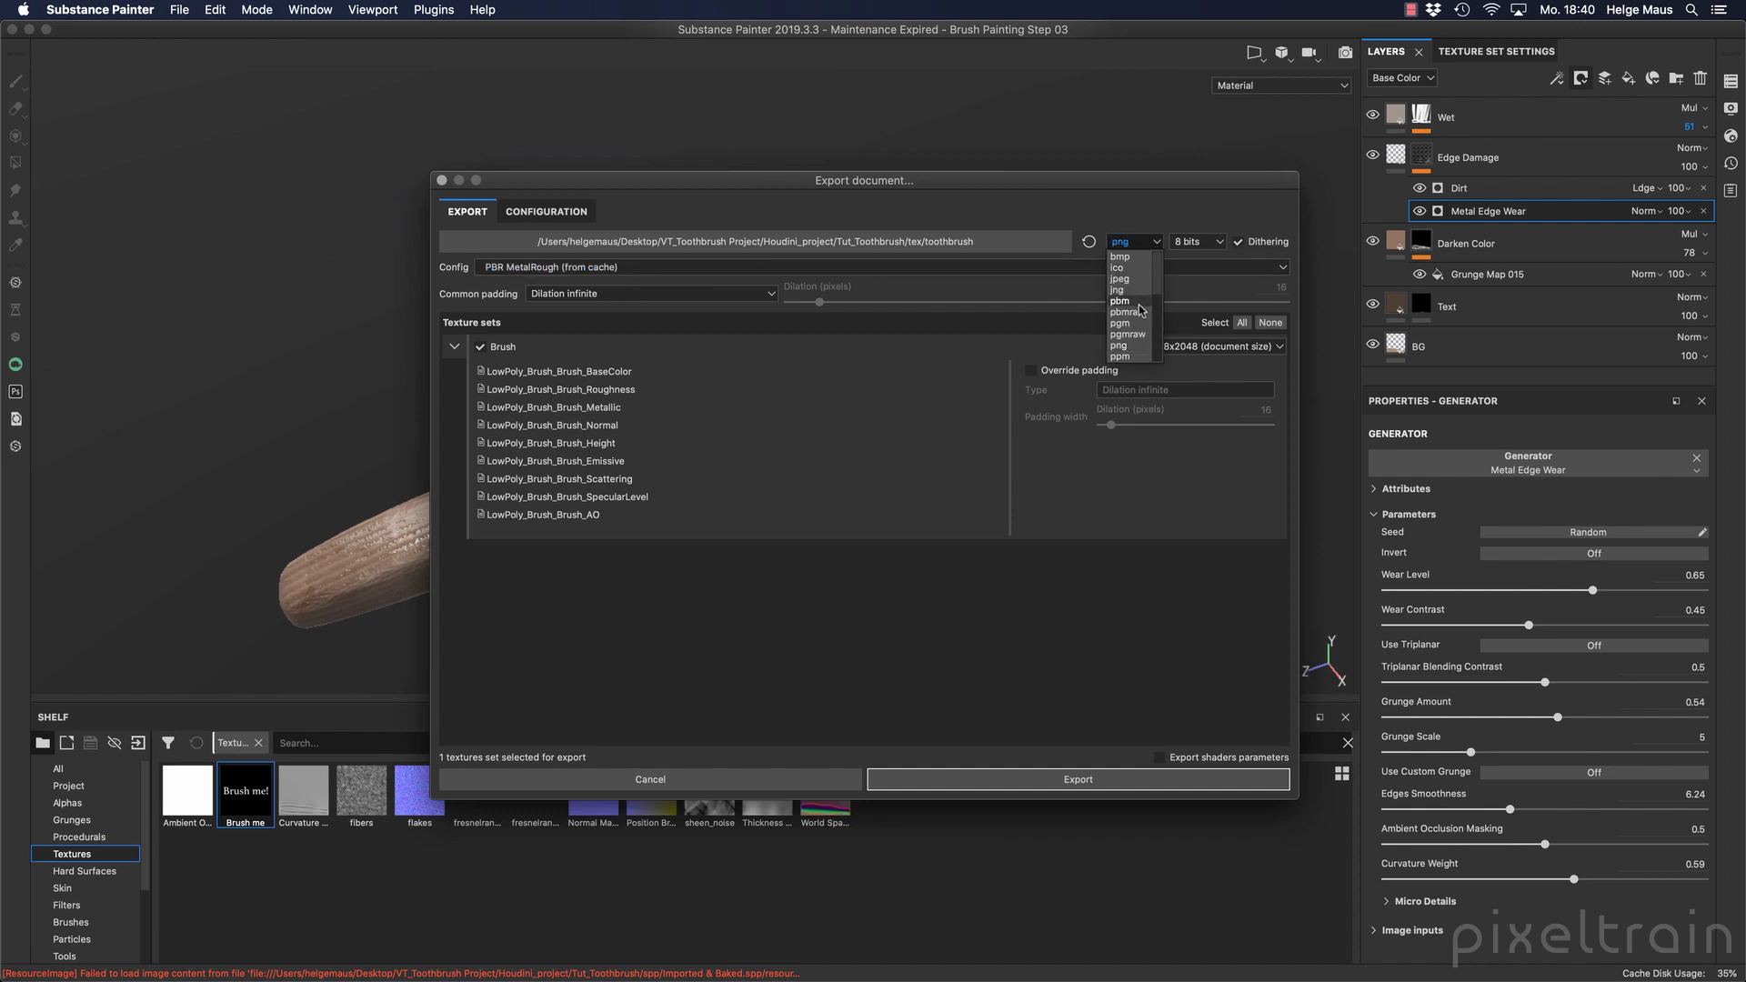
scroll(1138, 304, "down", 2)
left_click(1135, 291)
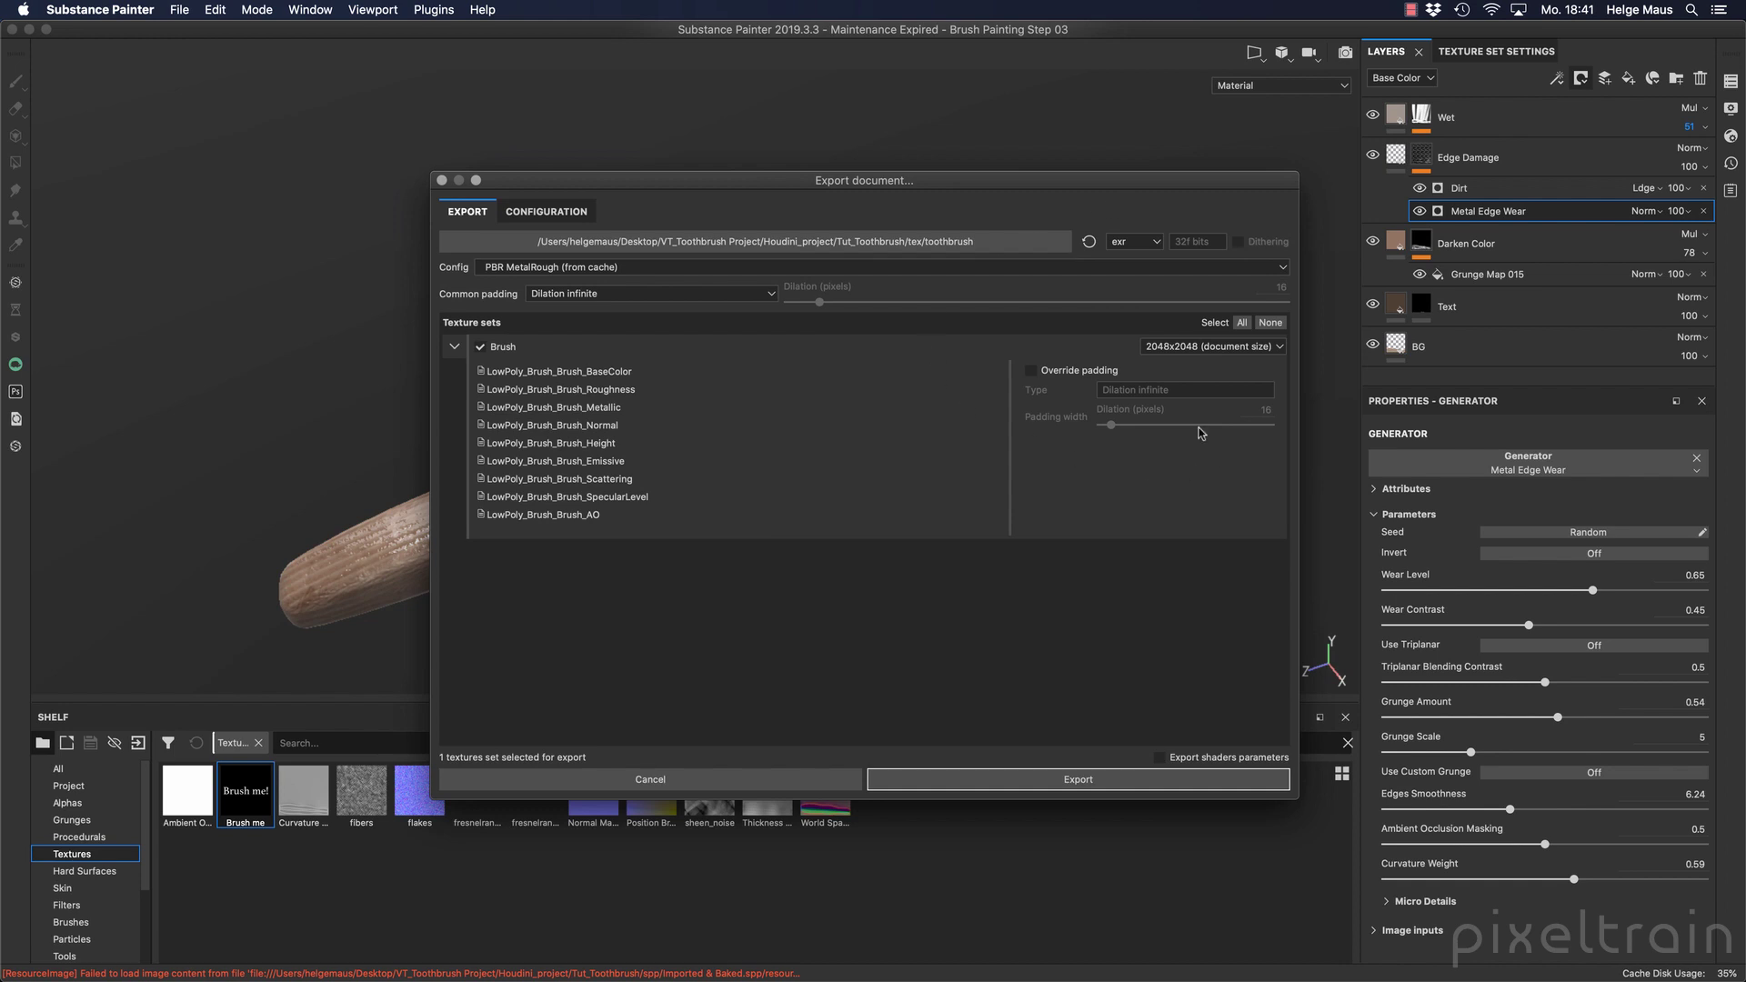
left_click(1280, 347)
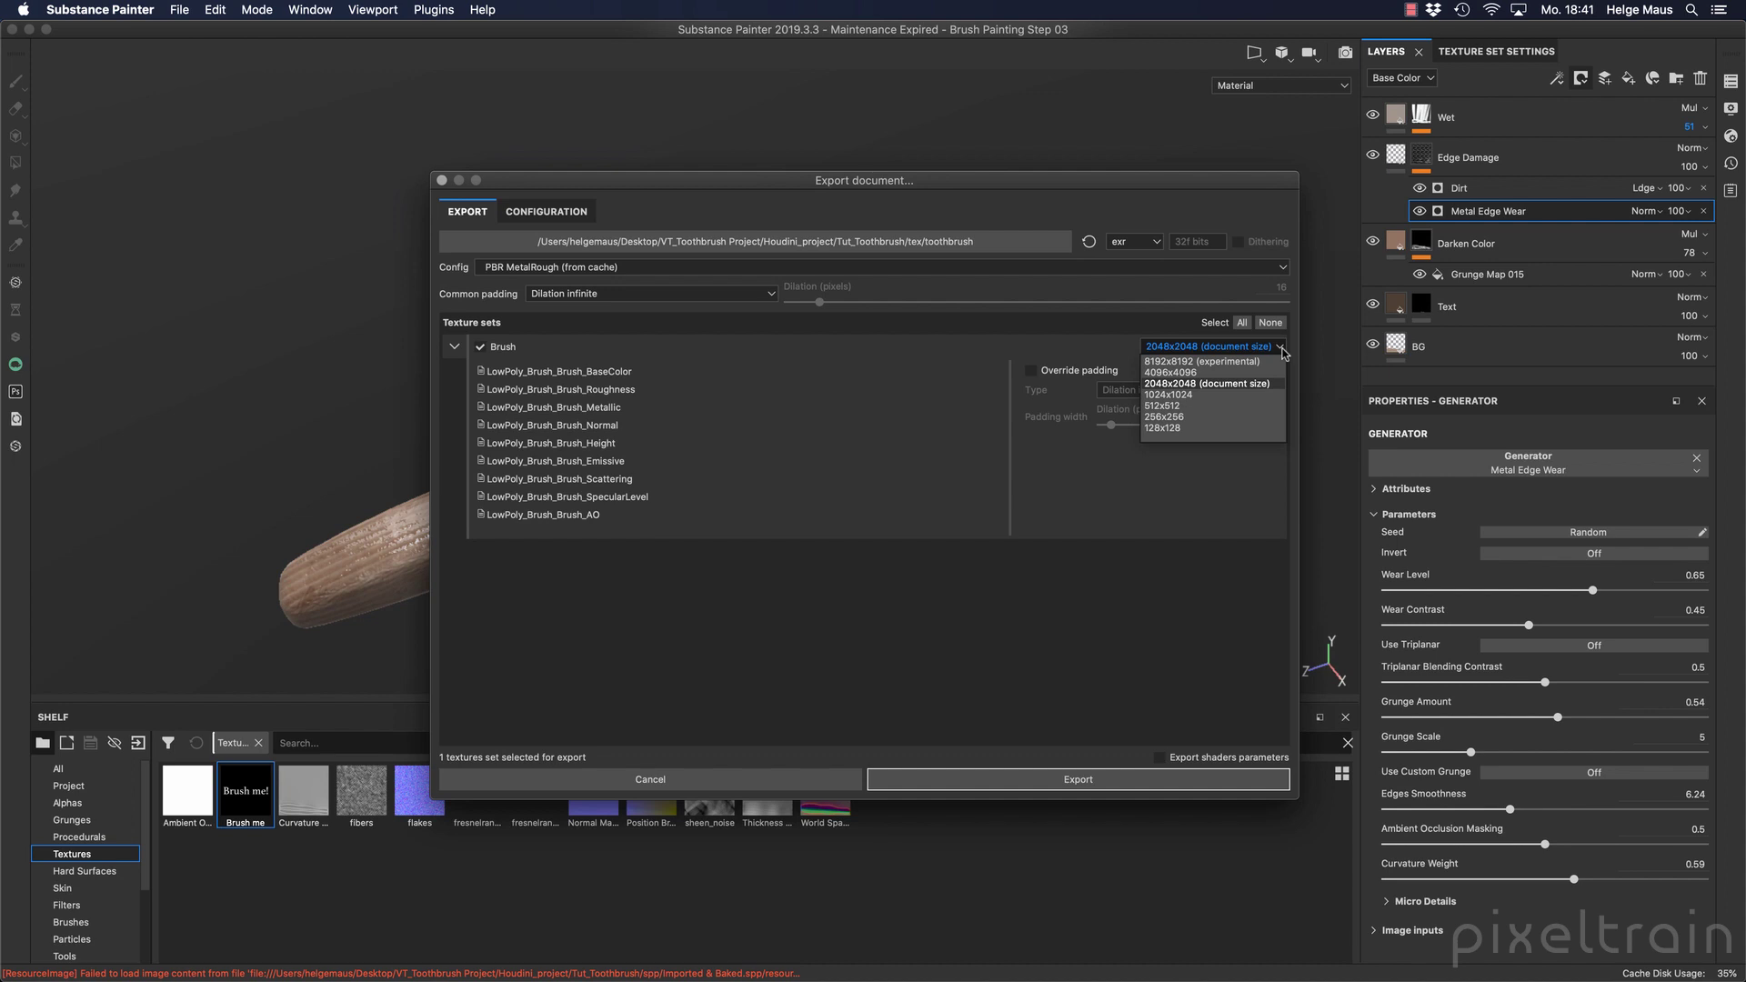
left_click(1206, 373)
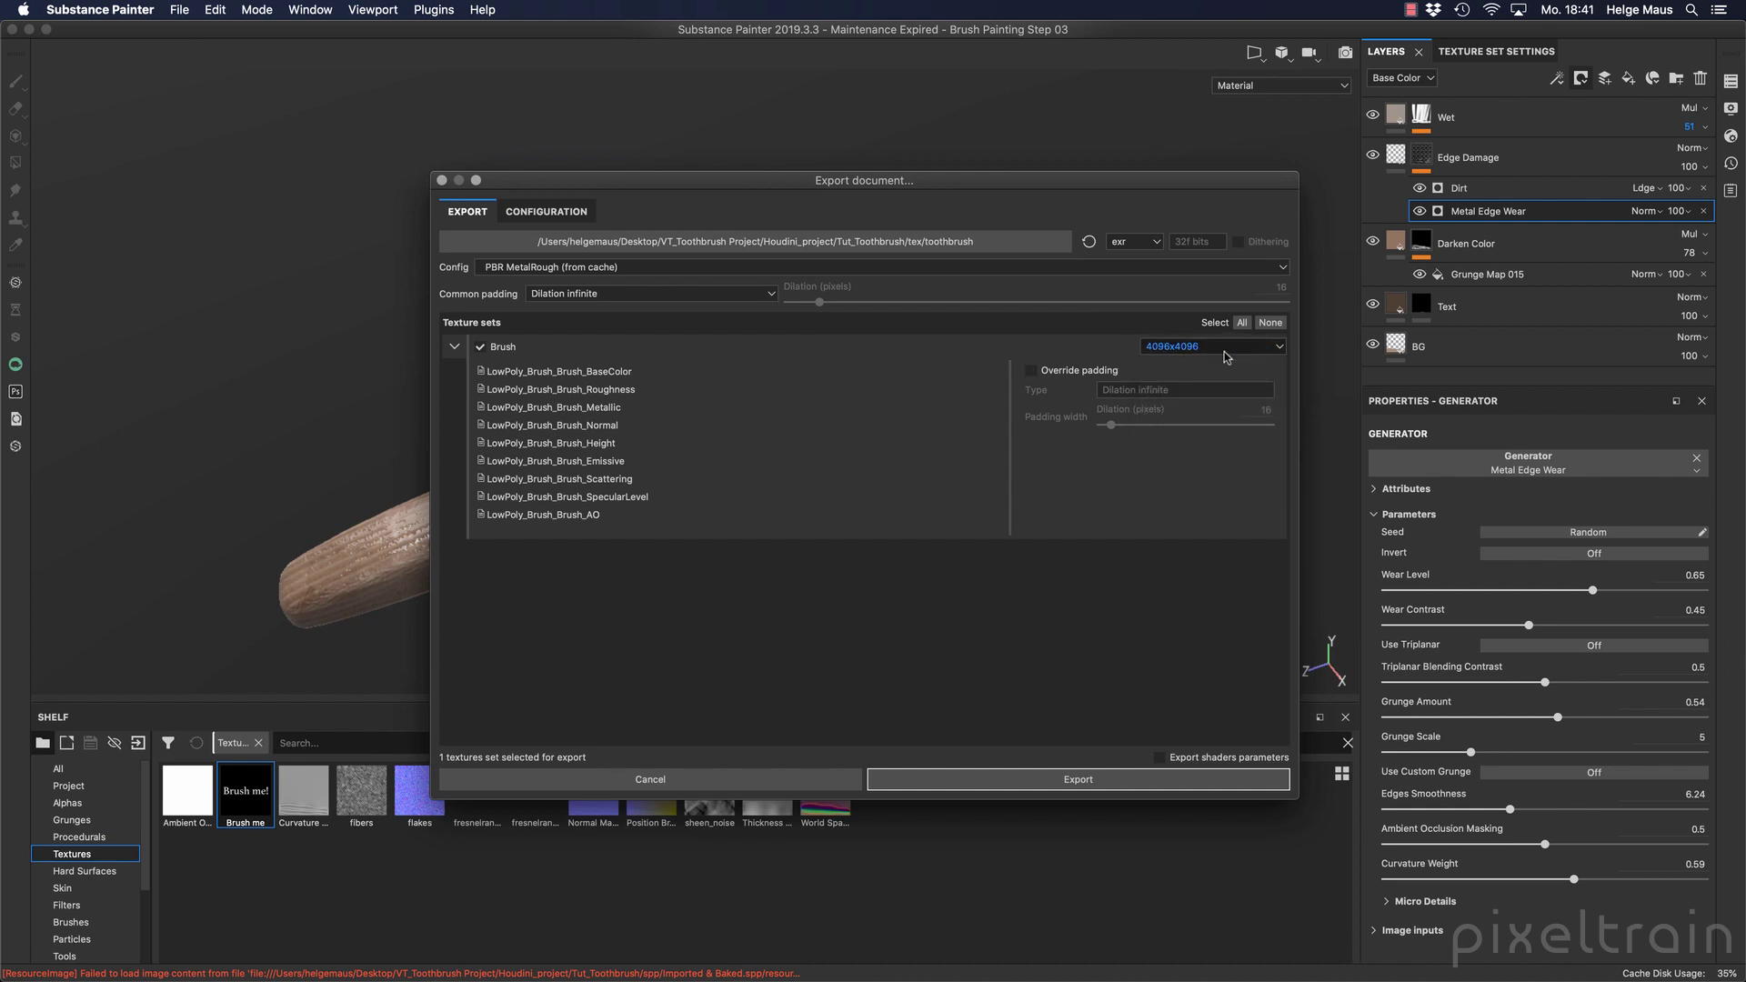
left_click(1119, 782)
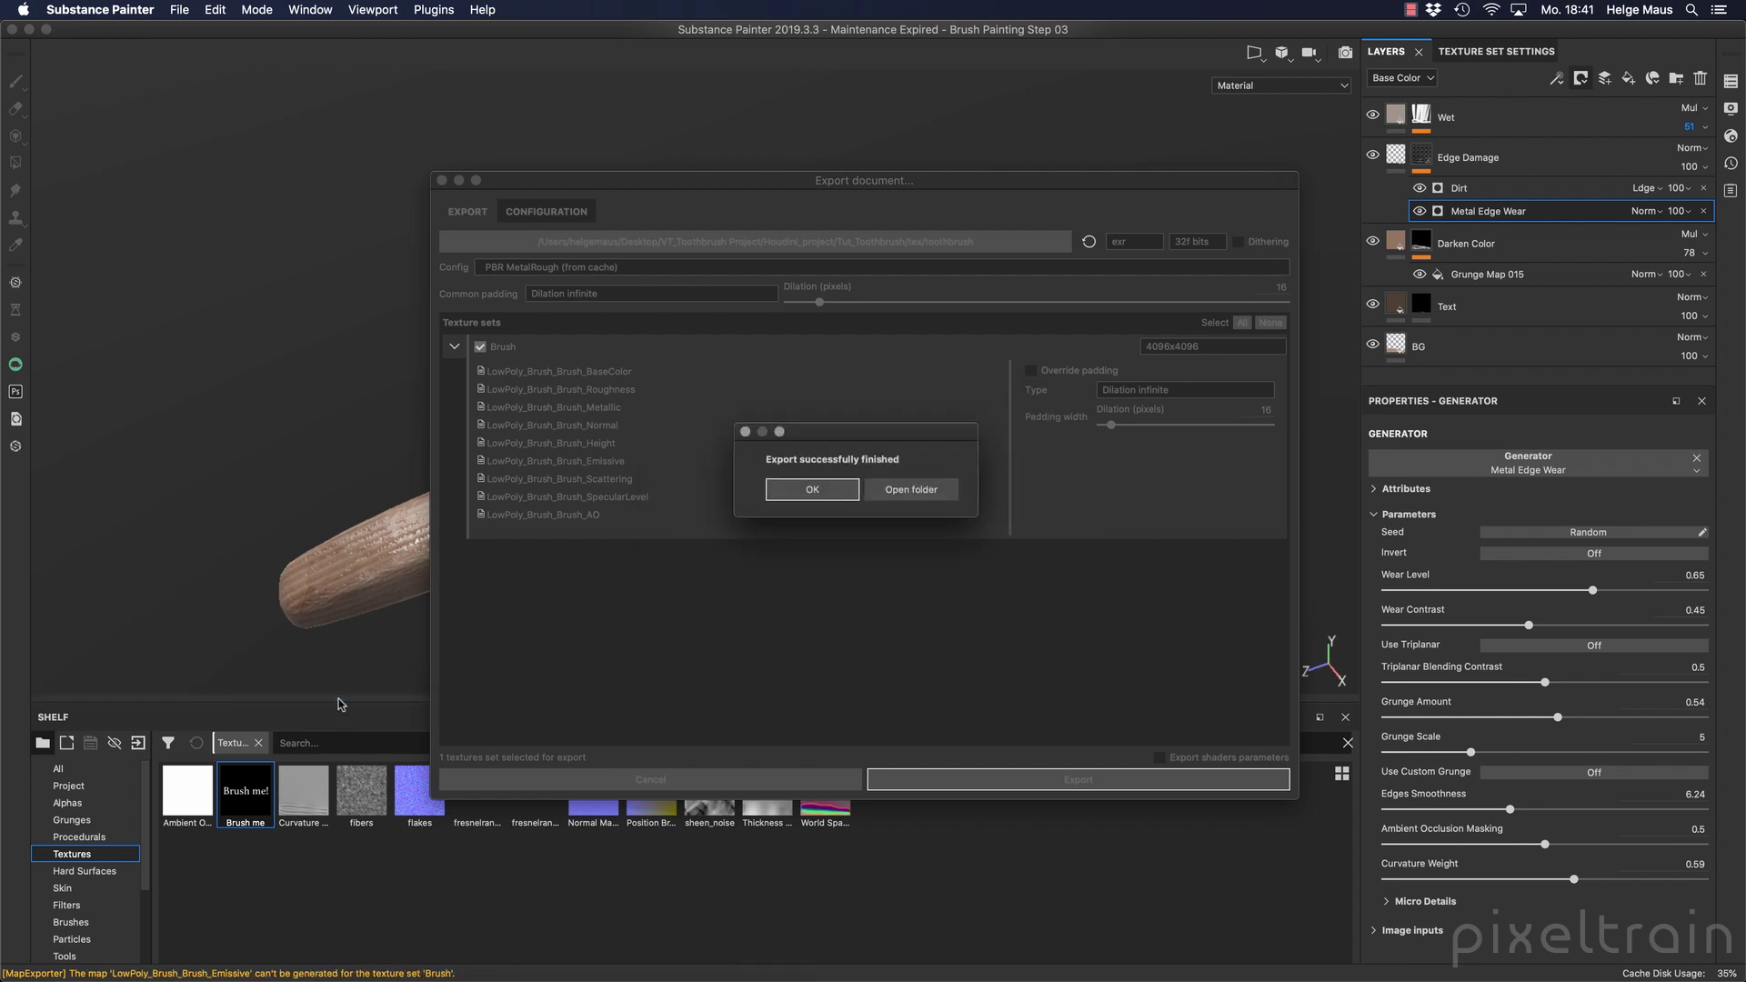
Open the toothbrush folder and Quick Look the BaseColor, Height and Roughness EXR maps.
left_click(923, 494)
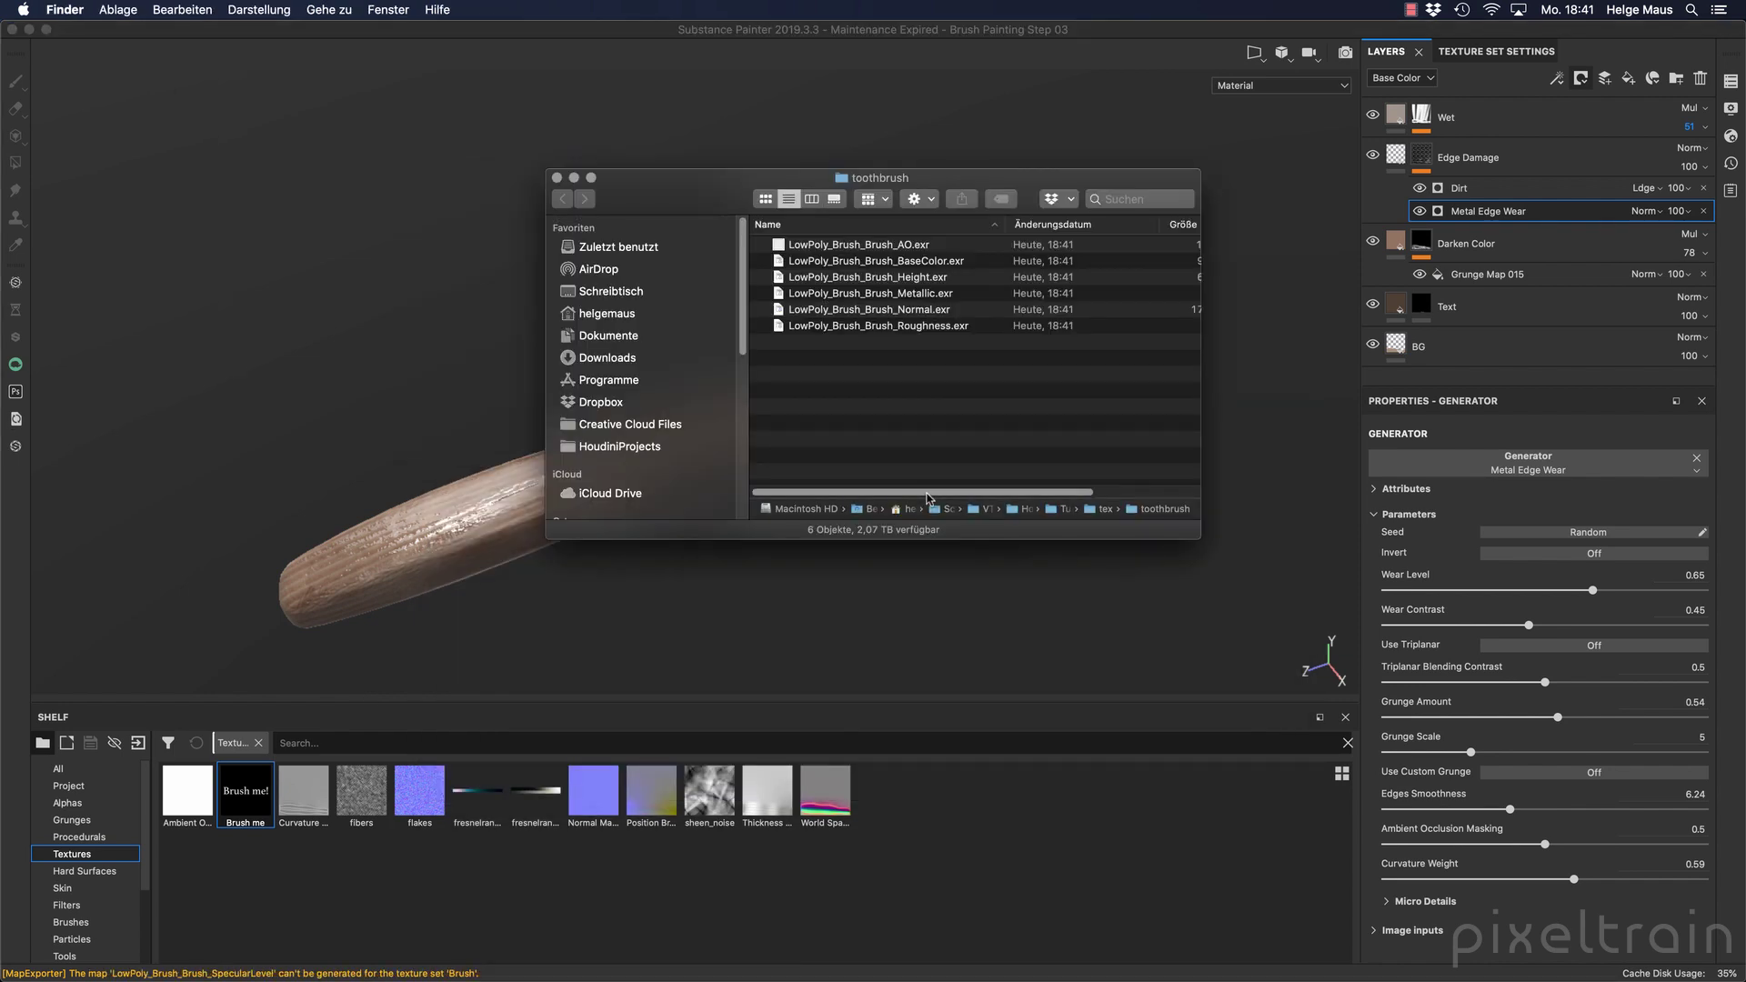
left_click(915, 250)
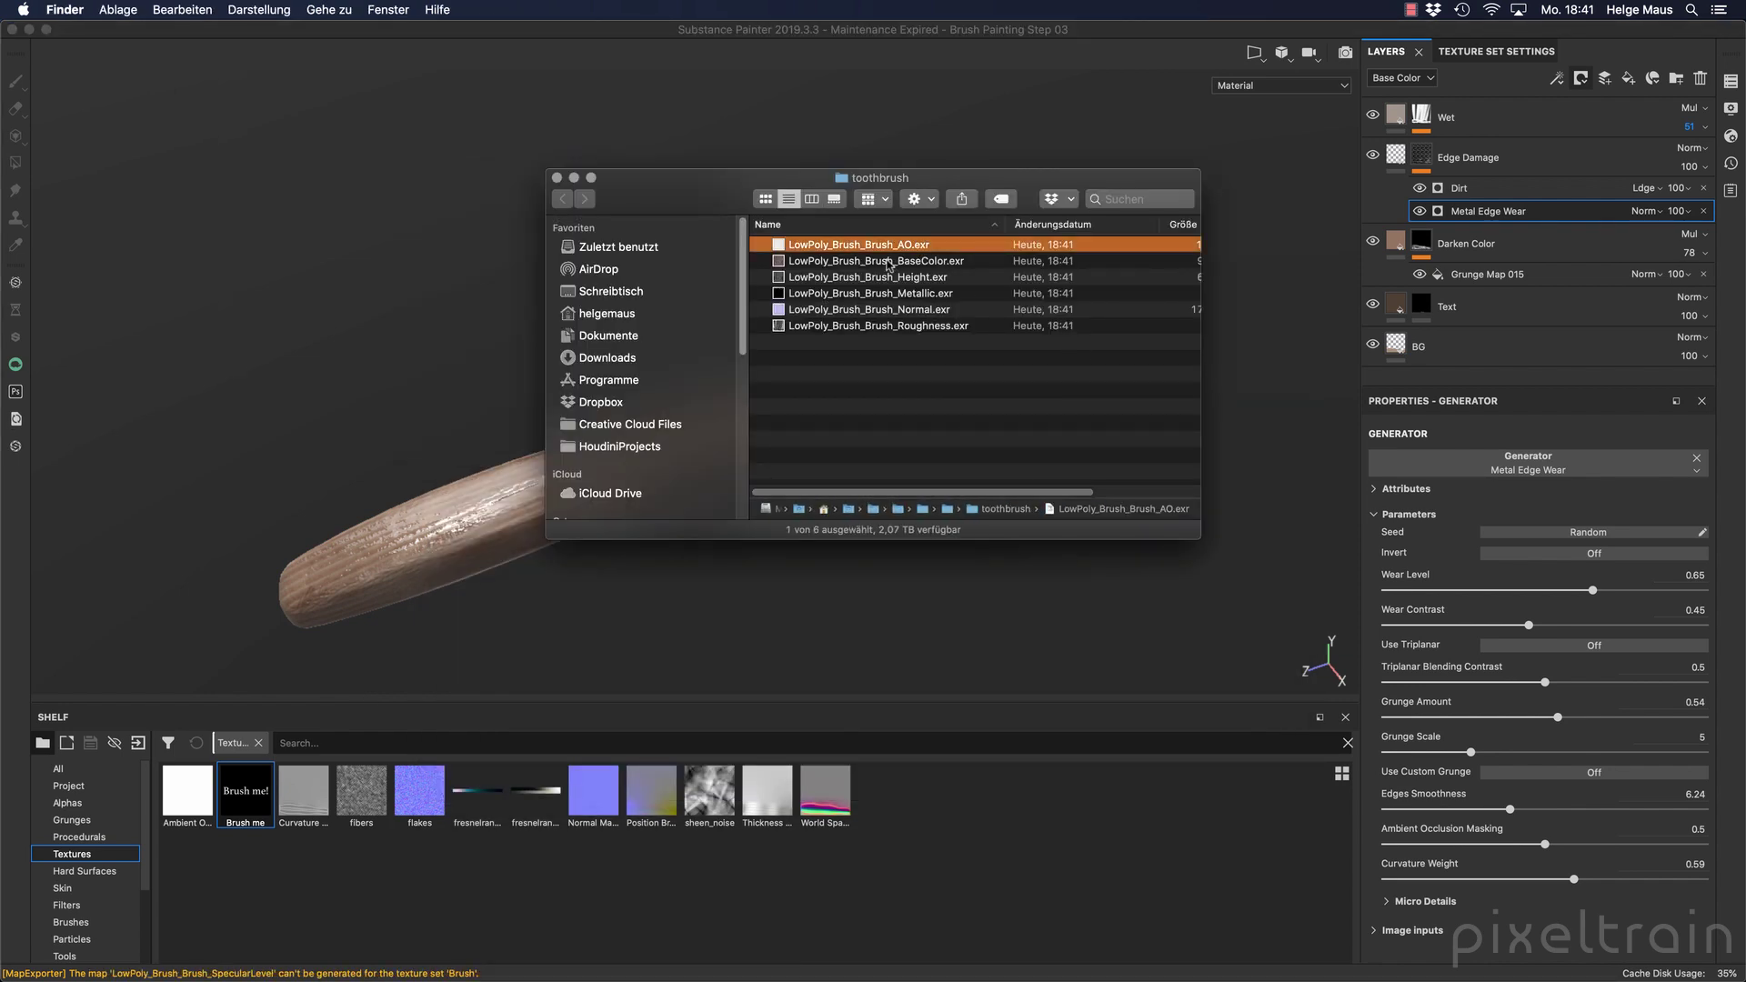
left_click(887, 262)
key("space")
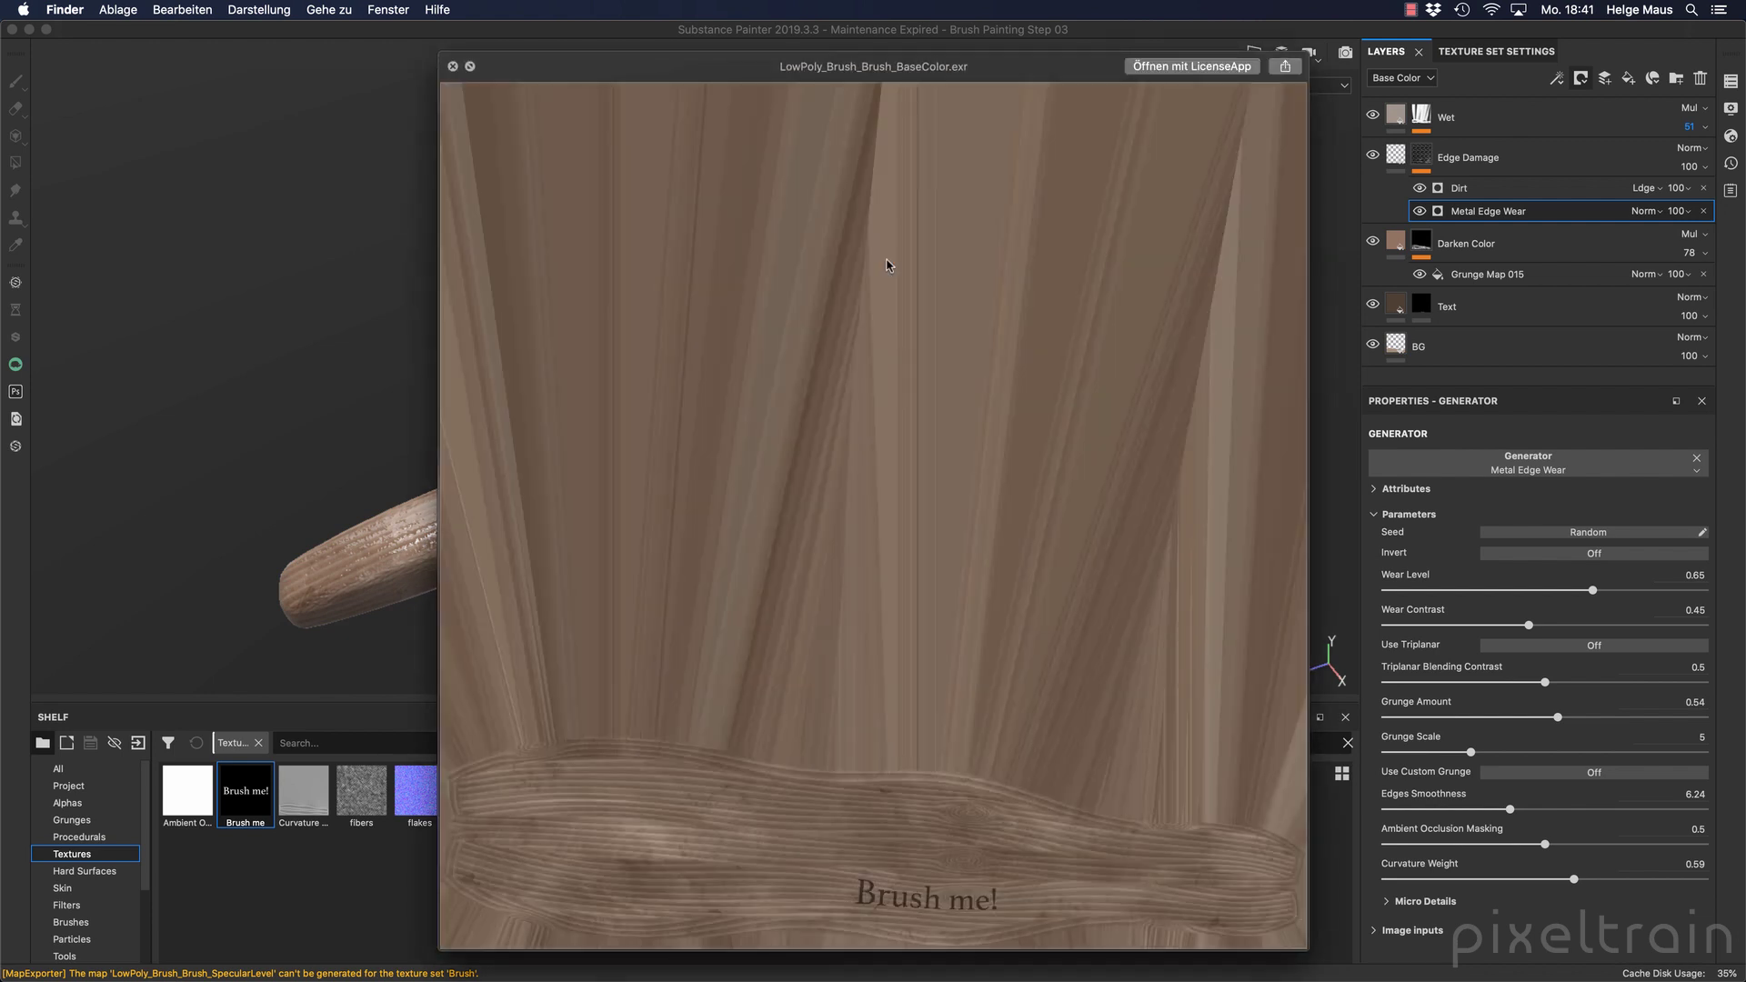
key("space")
key("Down")
key("space")
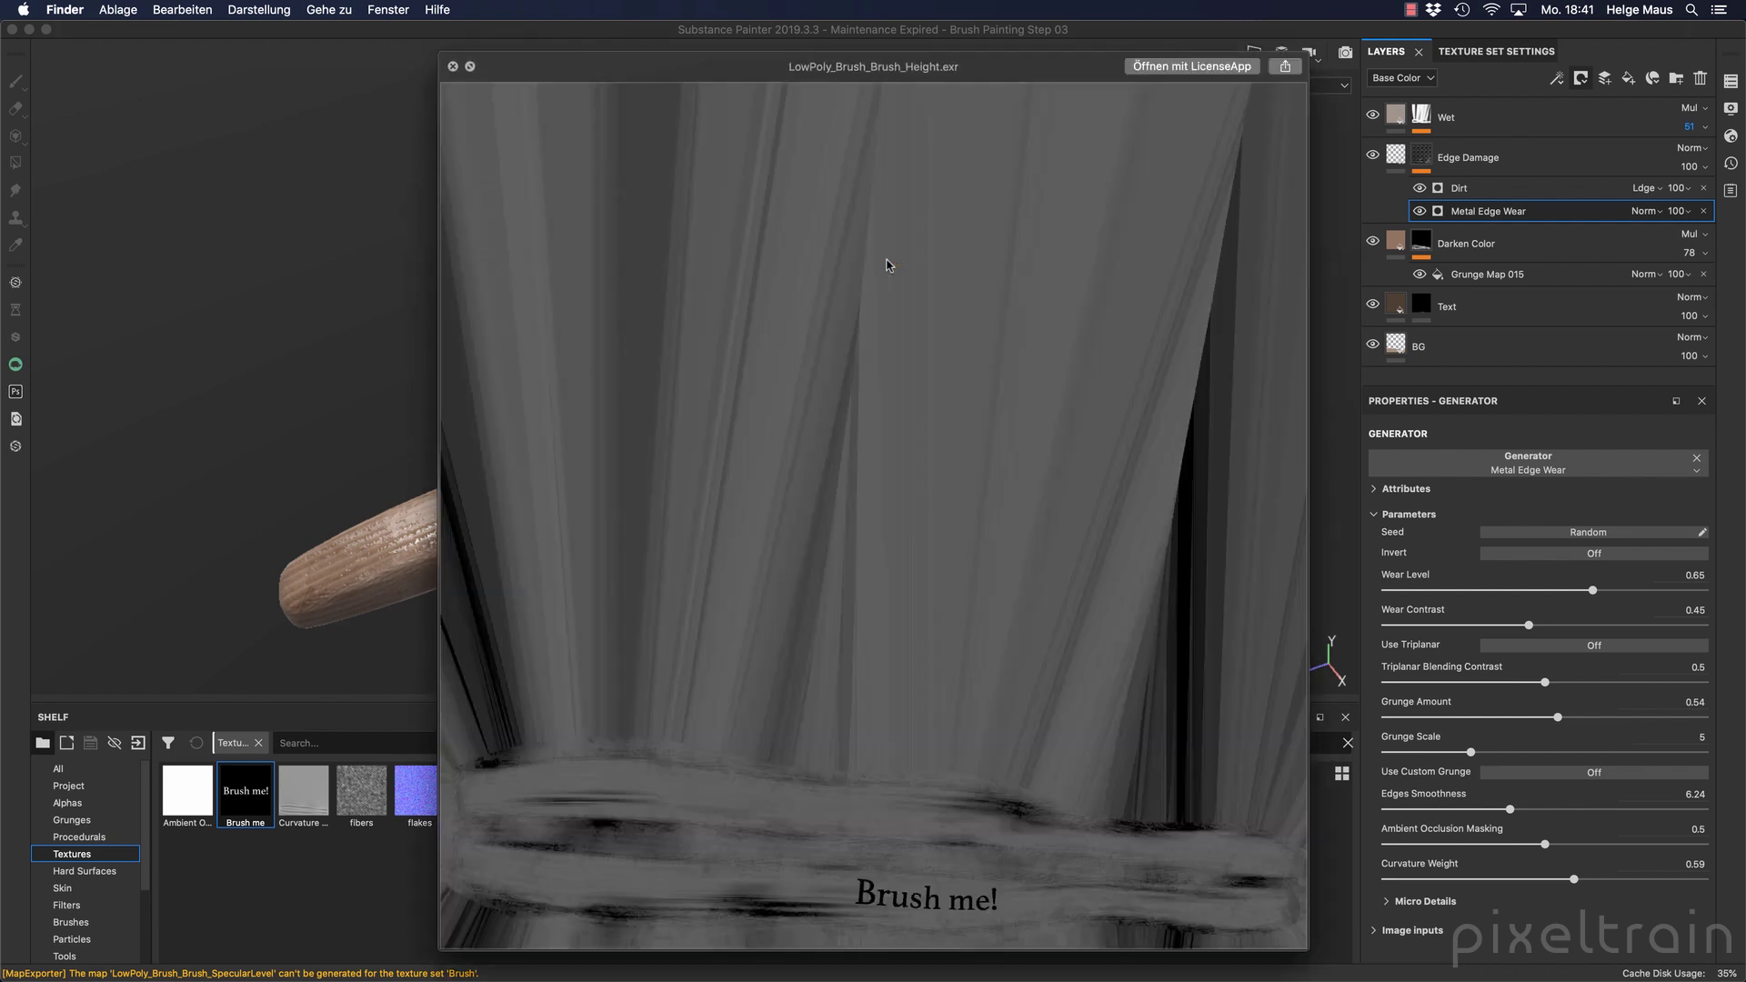
key("space")
key("Down")
key("Down")
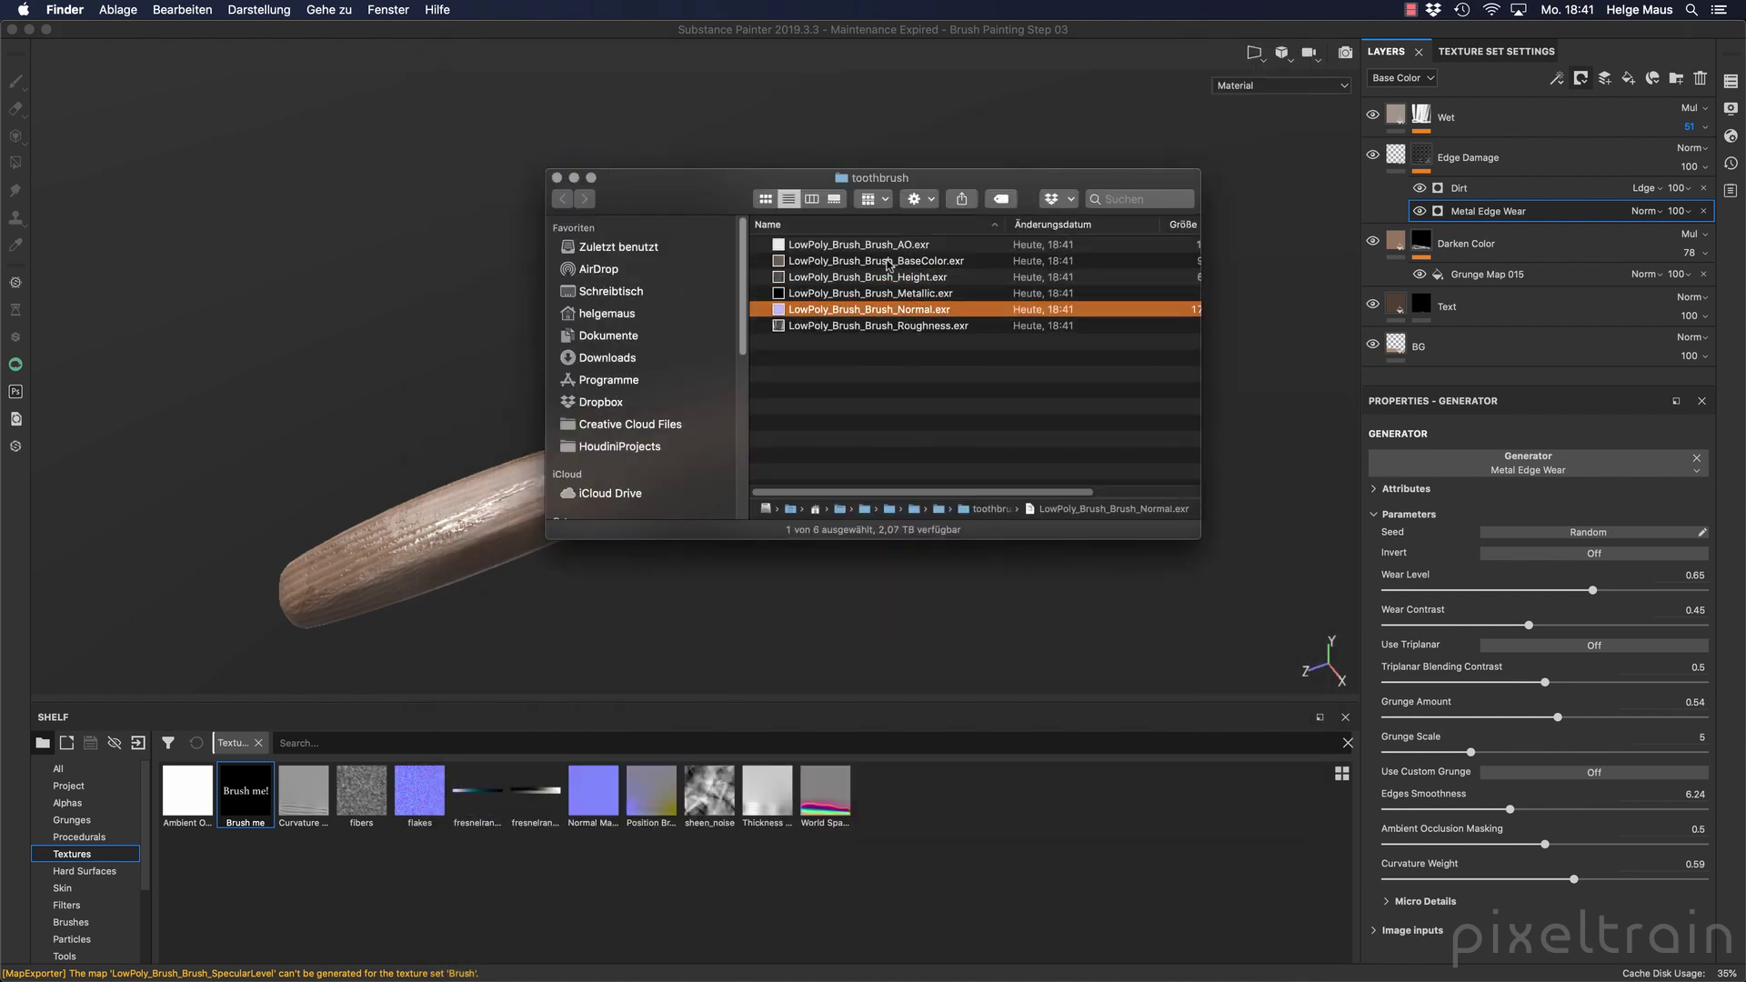
key("Down")
key("space")
key("space")
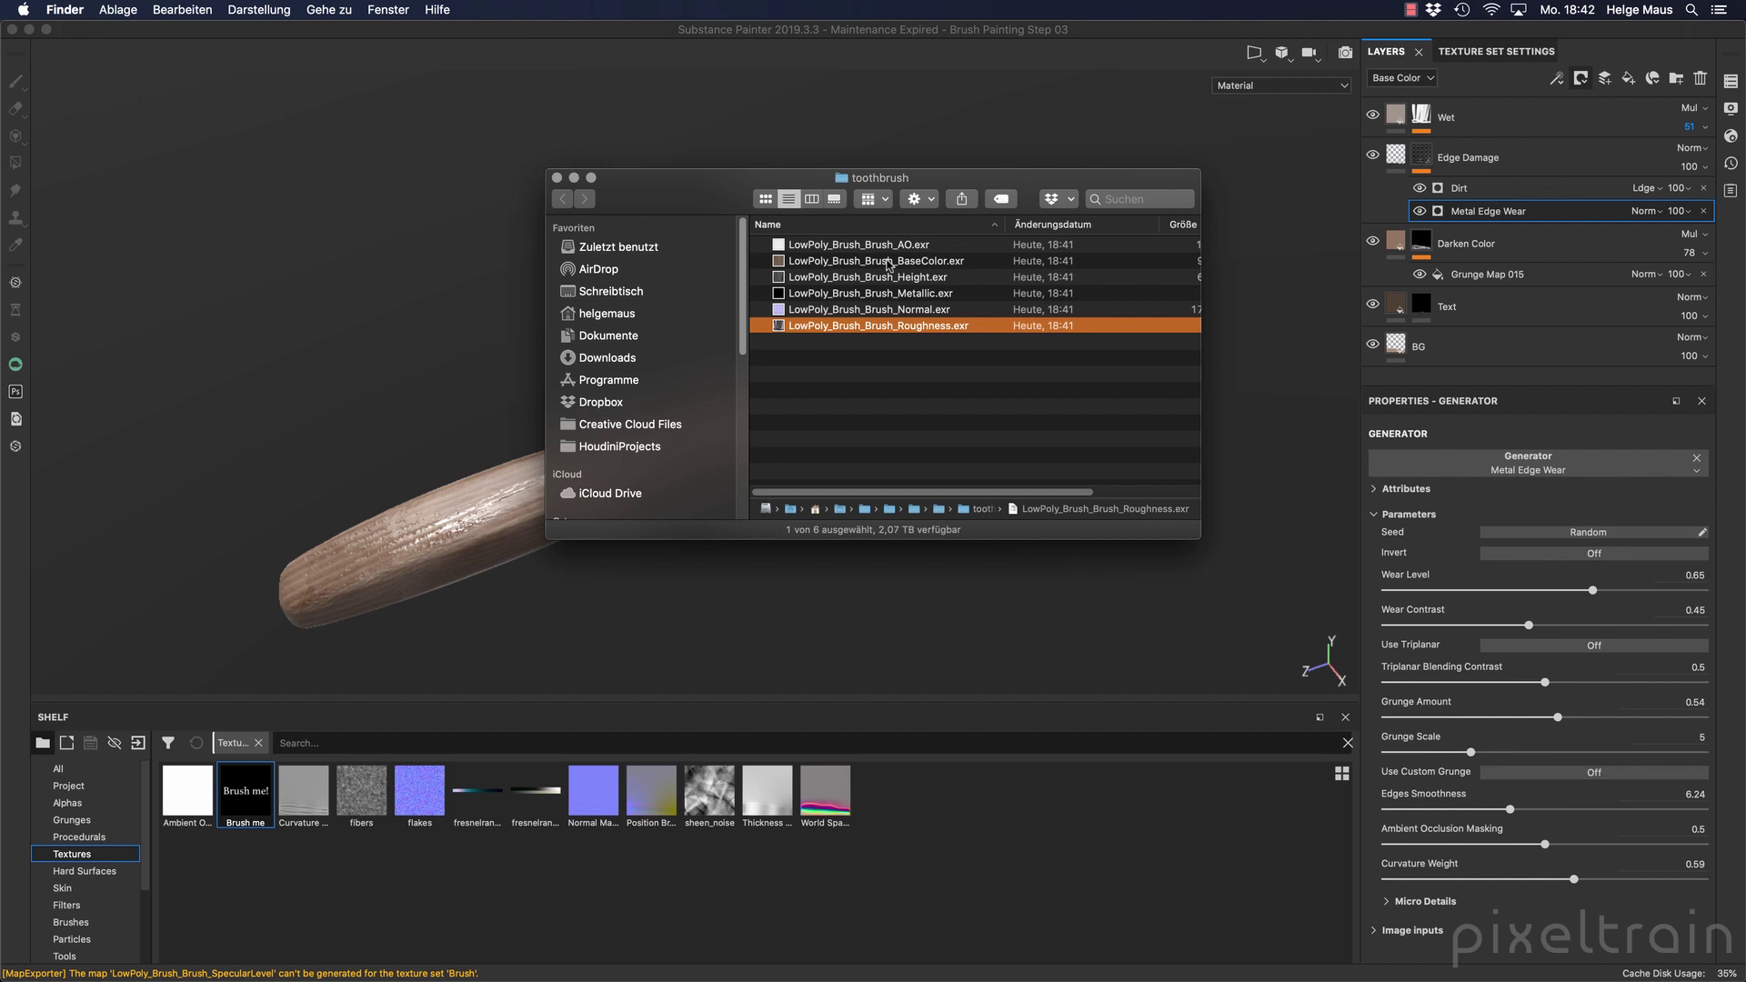